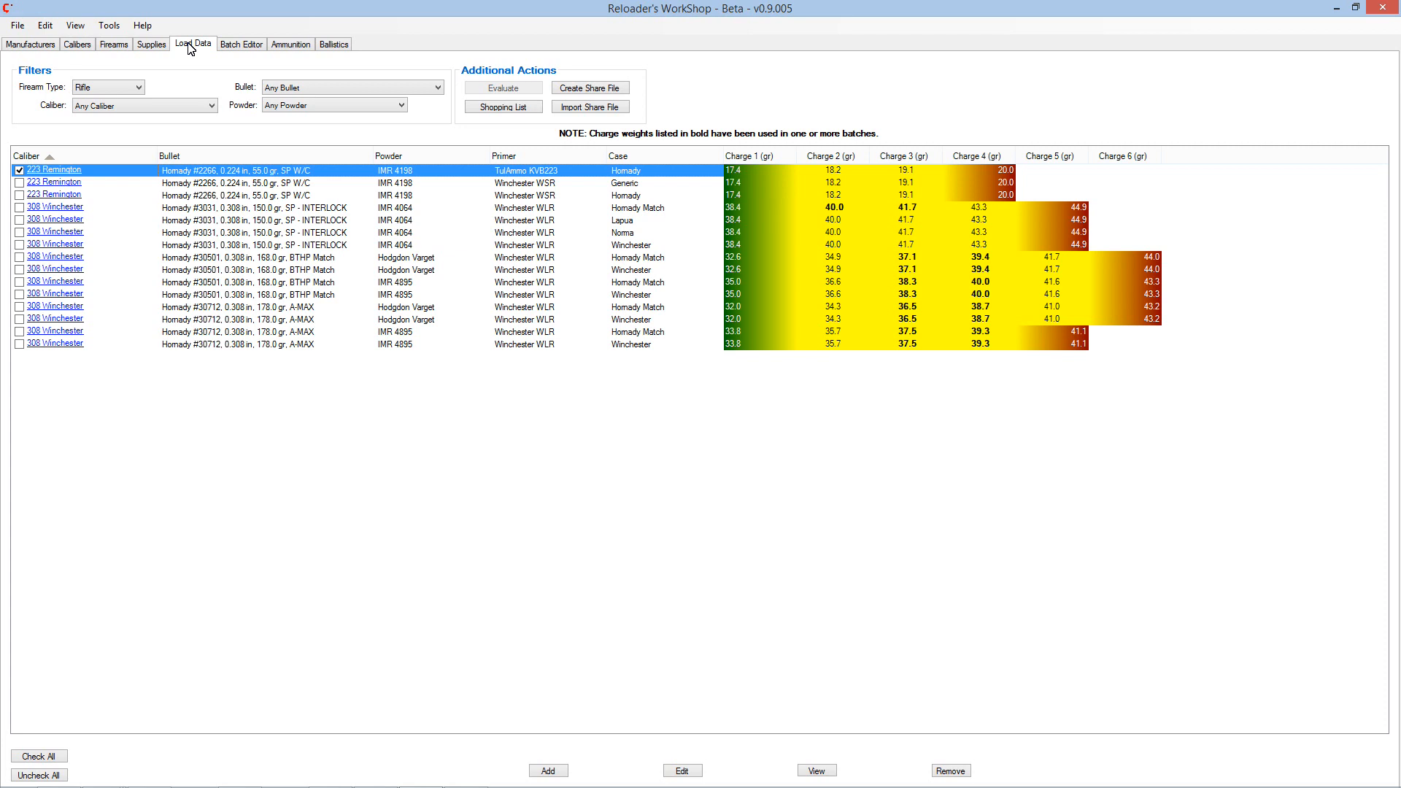
# Step: Filter the load data list to the 223 Remington caliber
pyautogui.click(248, 52)
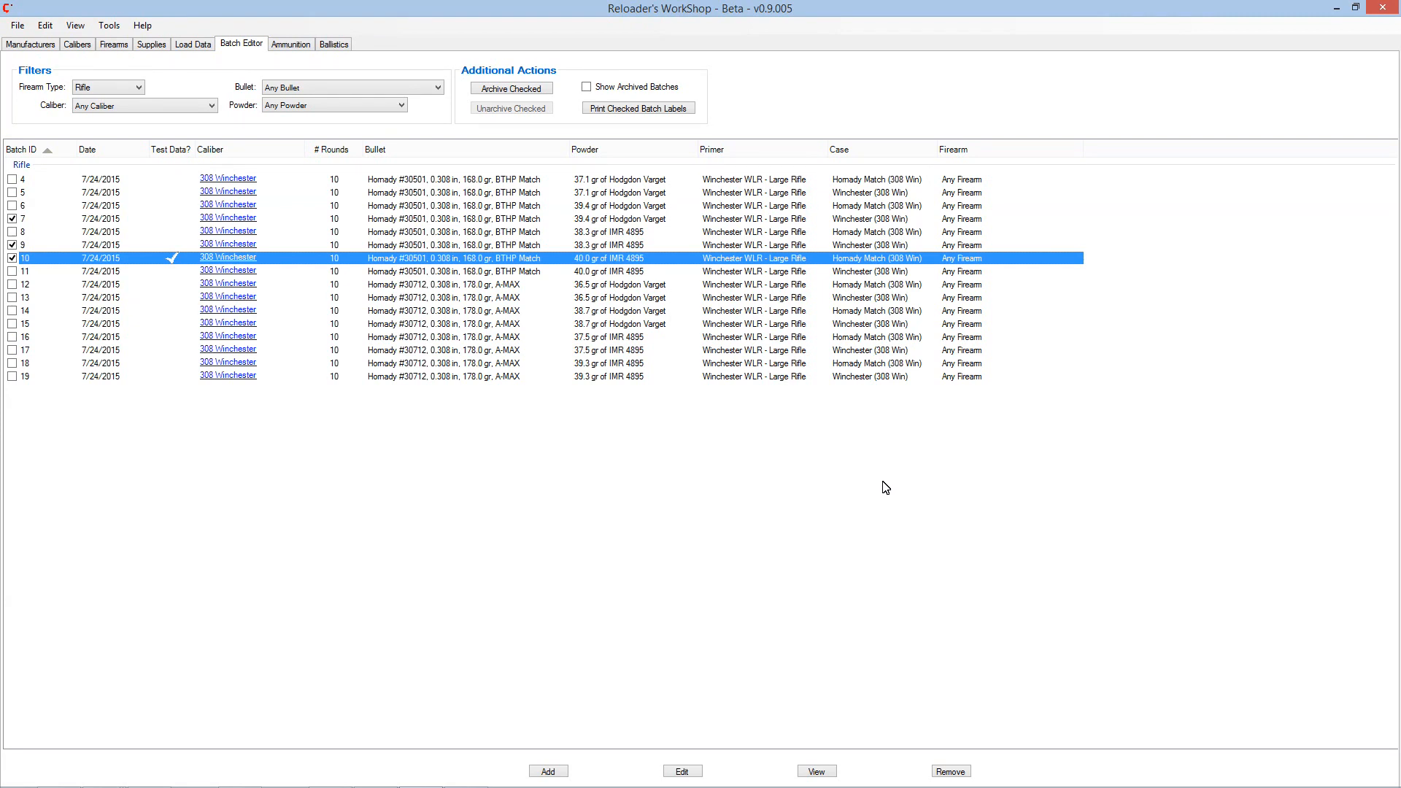
pyautogui.click(193, 44)
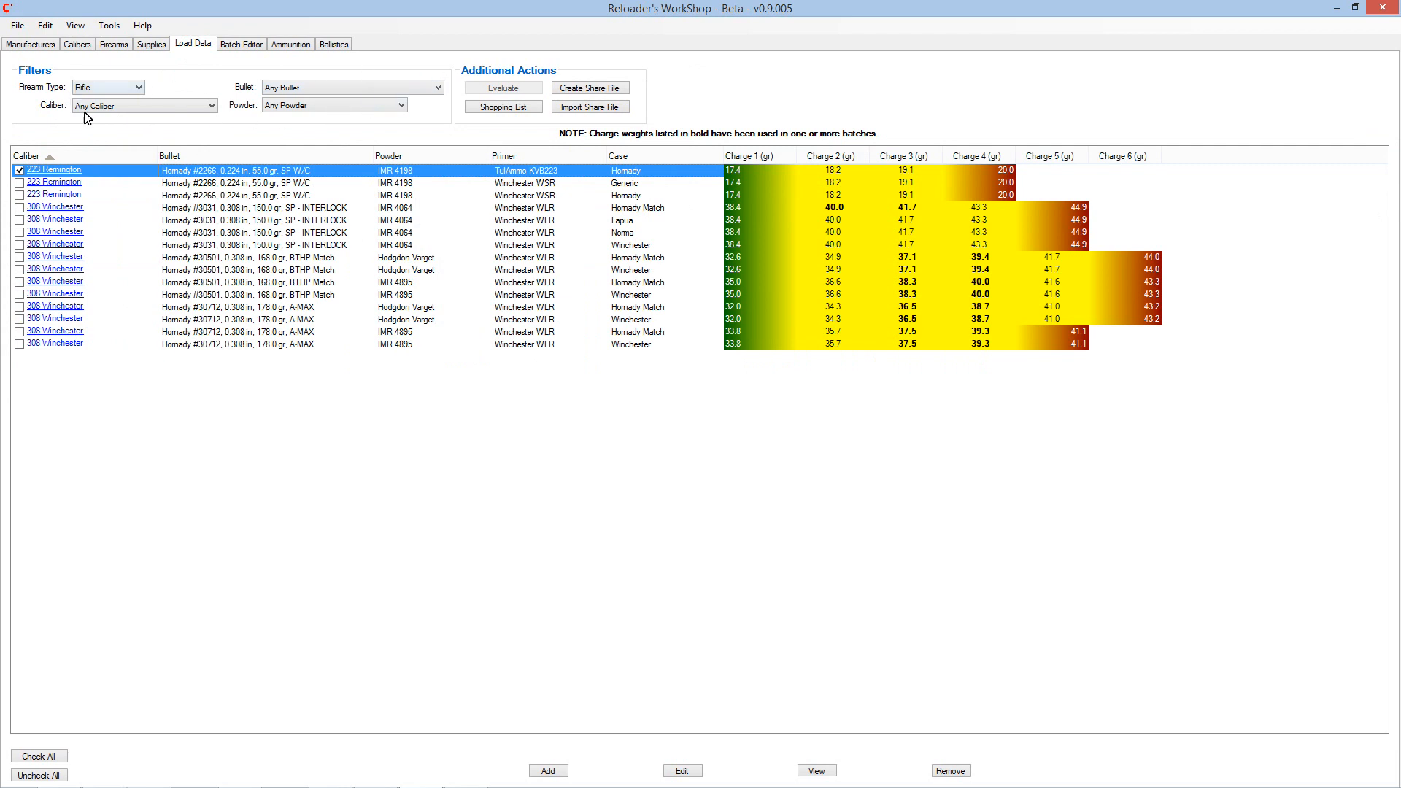
pyautogui.click(150, 108)
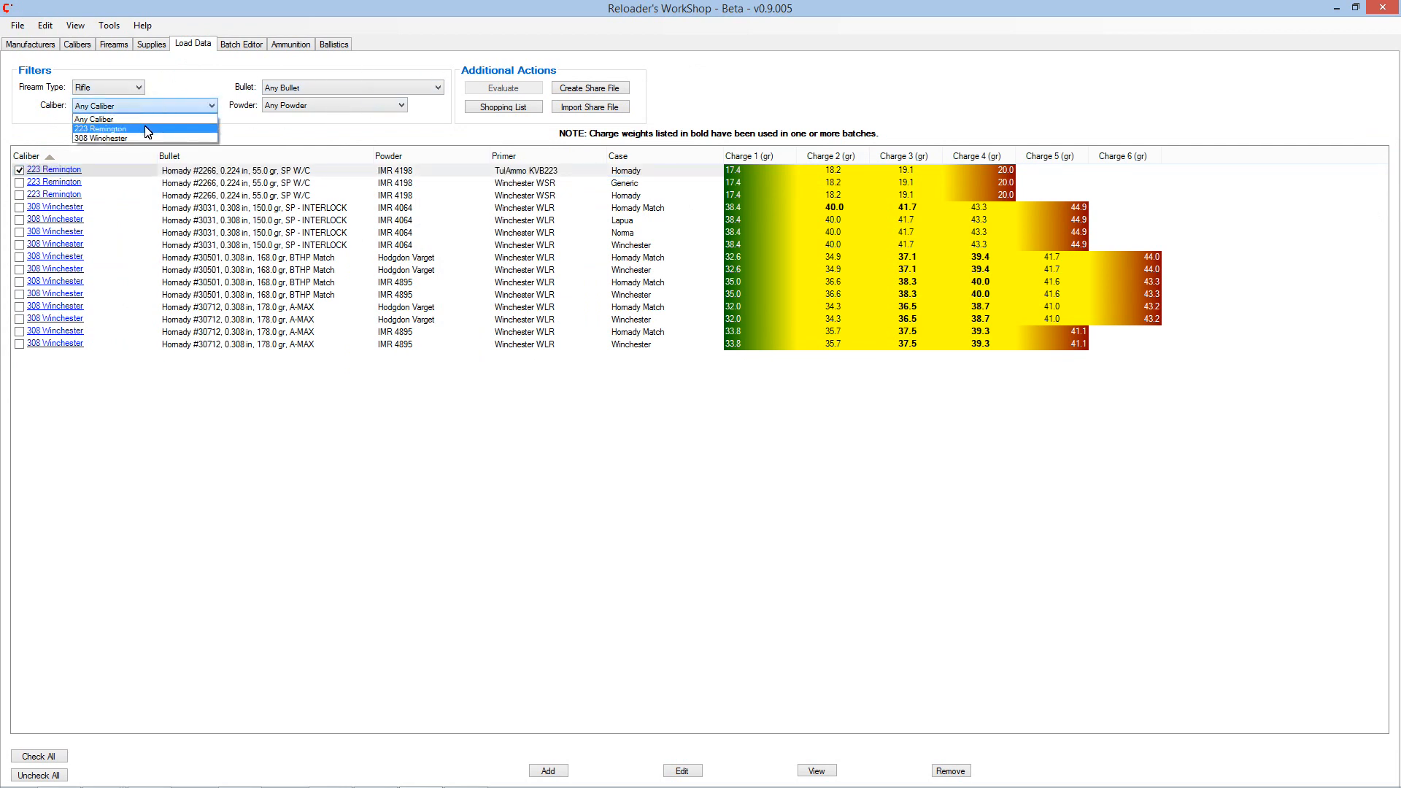
pyautogui.click(146, 129)
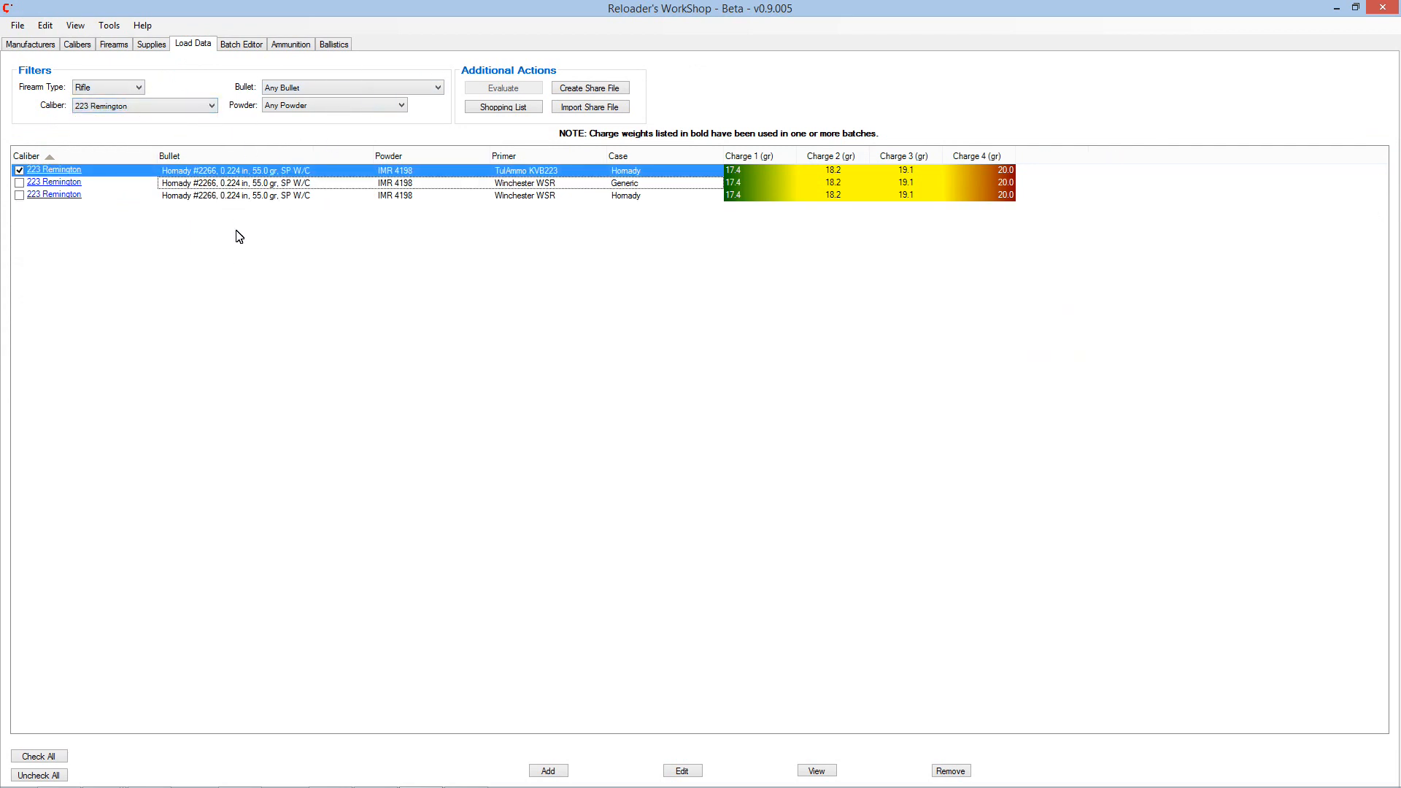
# Step: In the batch editor, filter the batches by firearm type Handgun, then set the type back to Rifle
pyautogui.click(246, 50)
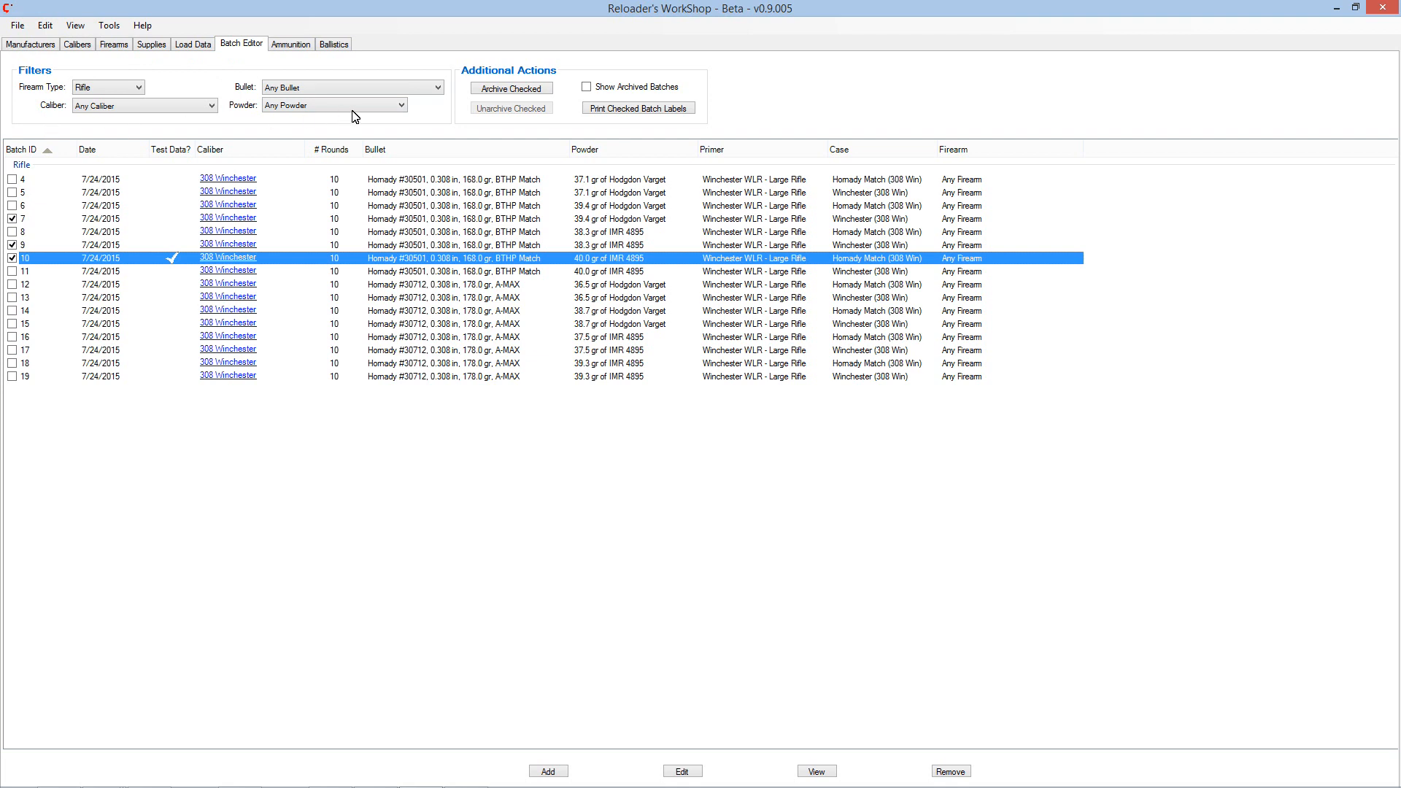
pyautogui.click(99, 97)
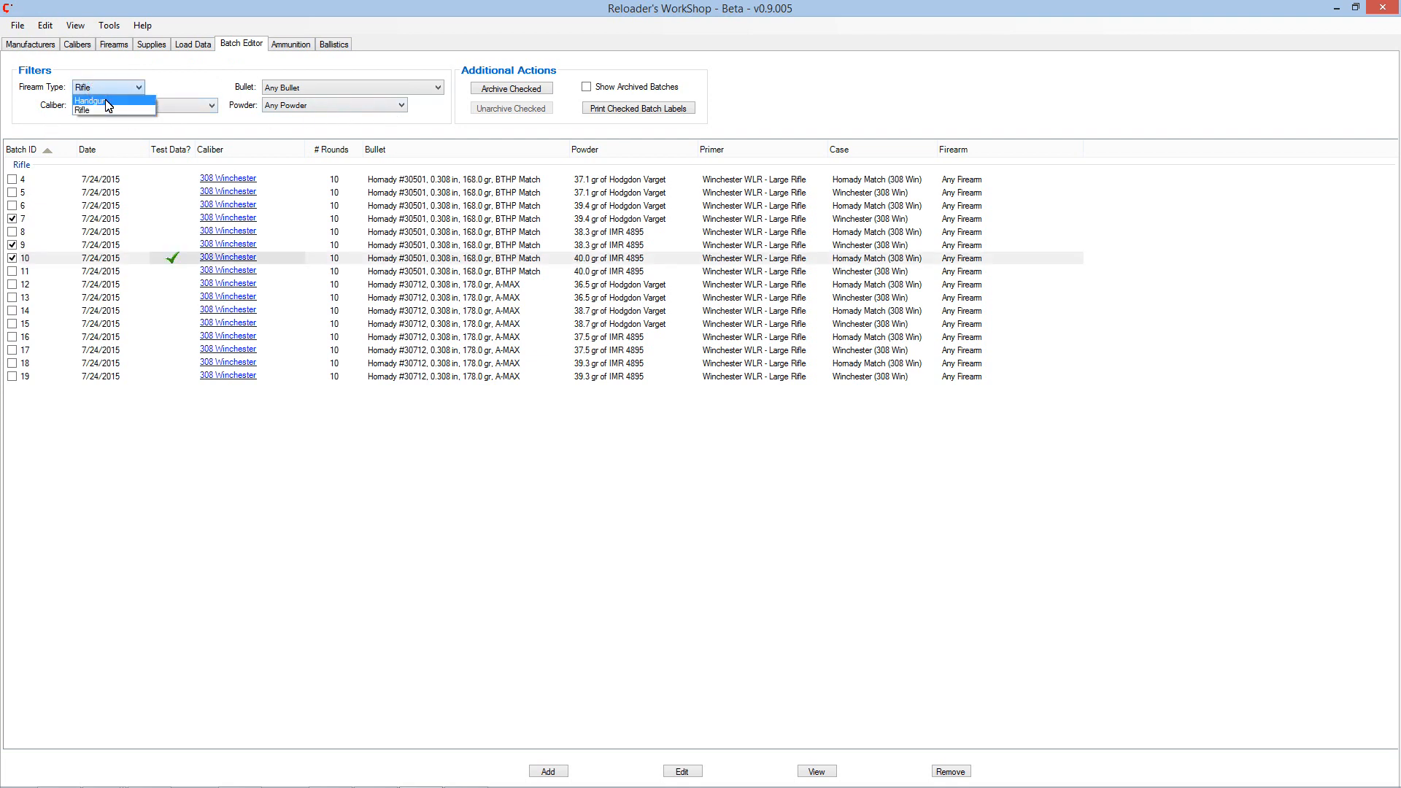
pyautogui.click(103, 103)
pyautogui.click(105, 92)
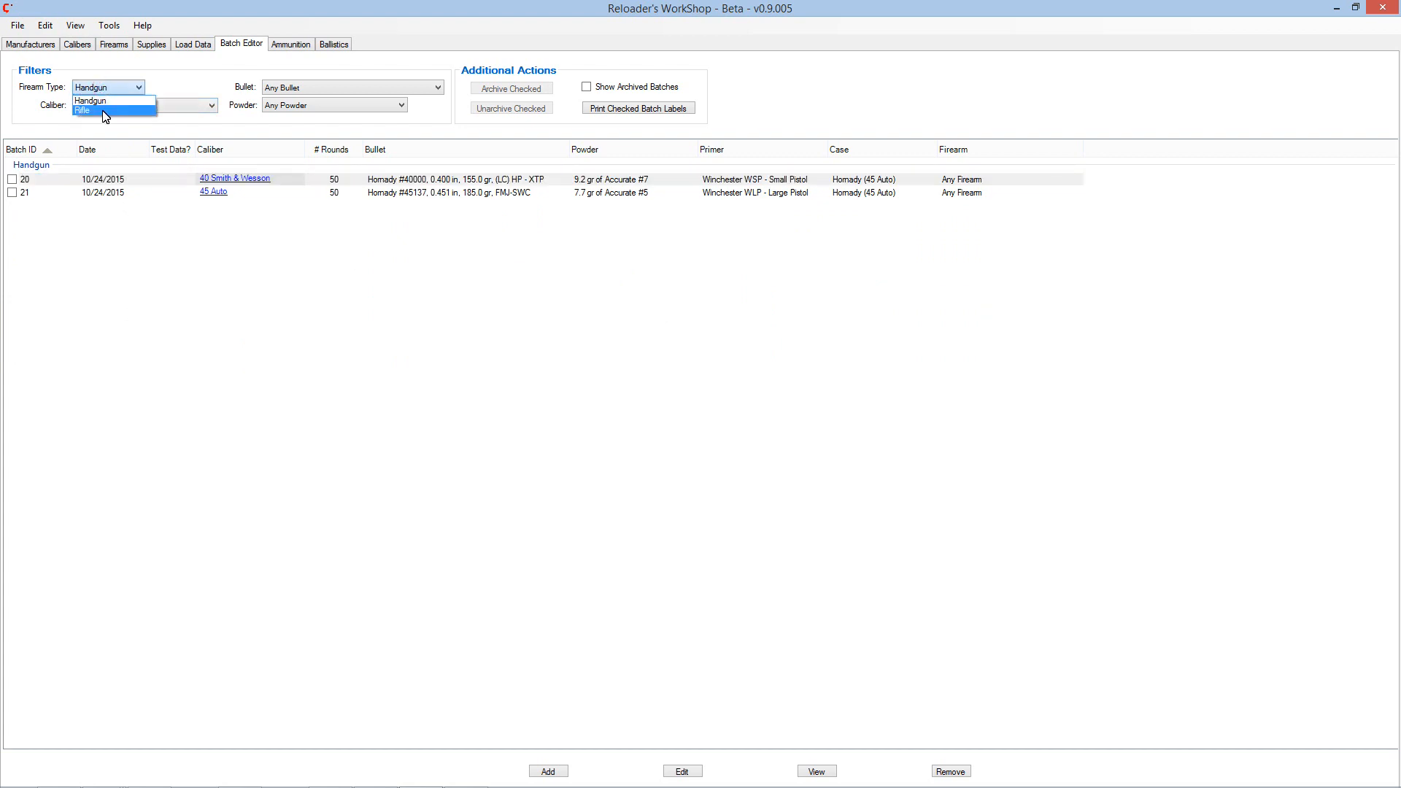
pyautogui.click(100, 111)
pyautogui.click(104, 107)
pyautogui.click(104, 111)
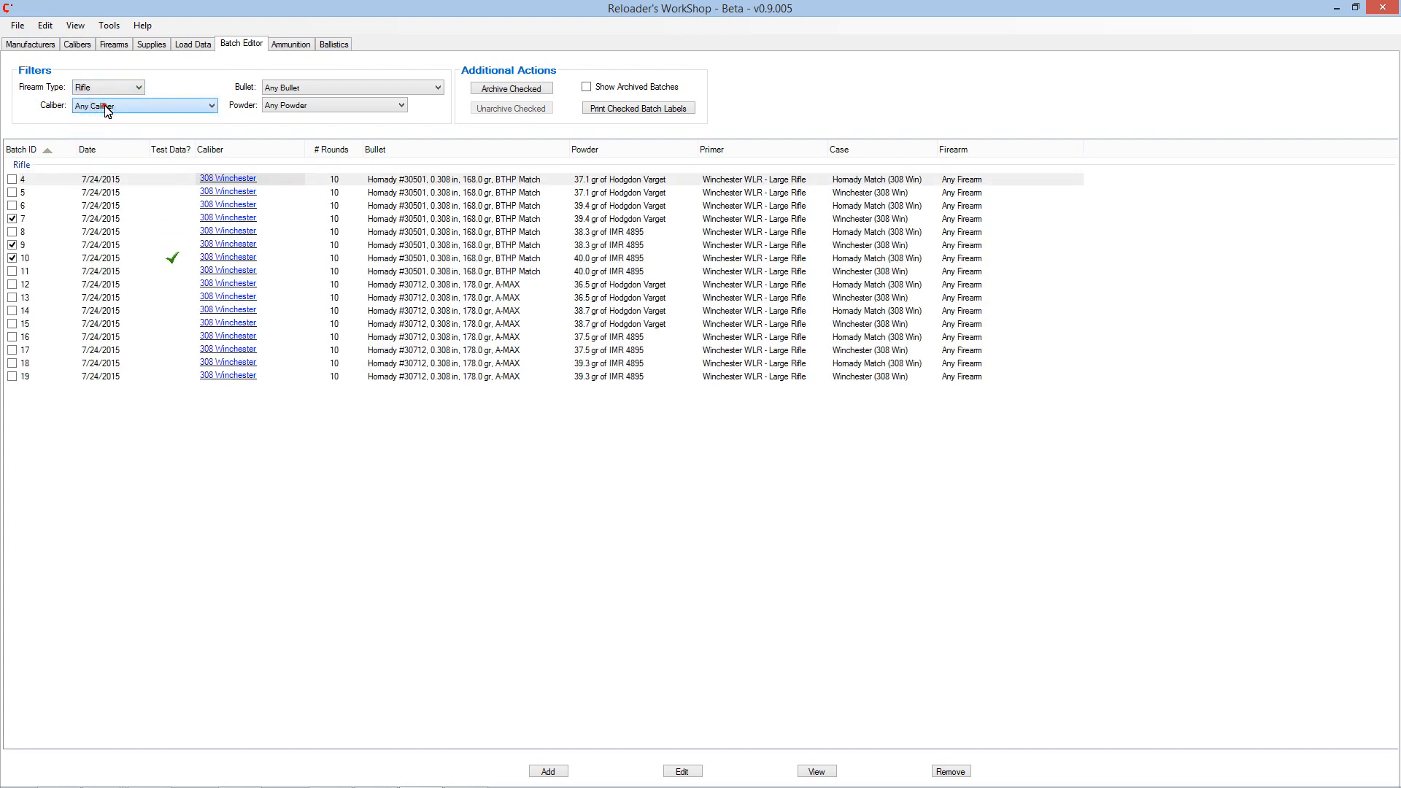
# Step: Filter the batches by bullet Hornady #30501 and by Hornady #30712, then reset the filter to Any Bullet
pyautogui.click(343, 89)
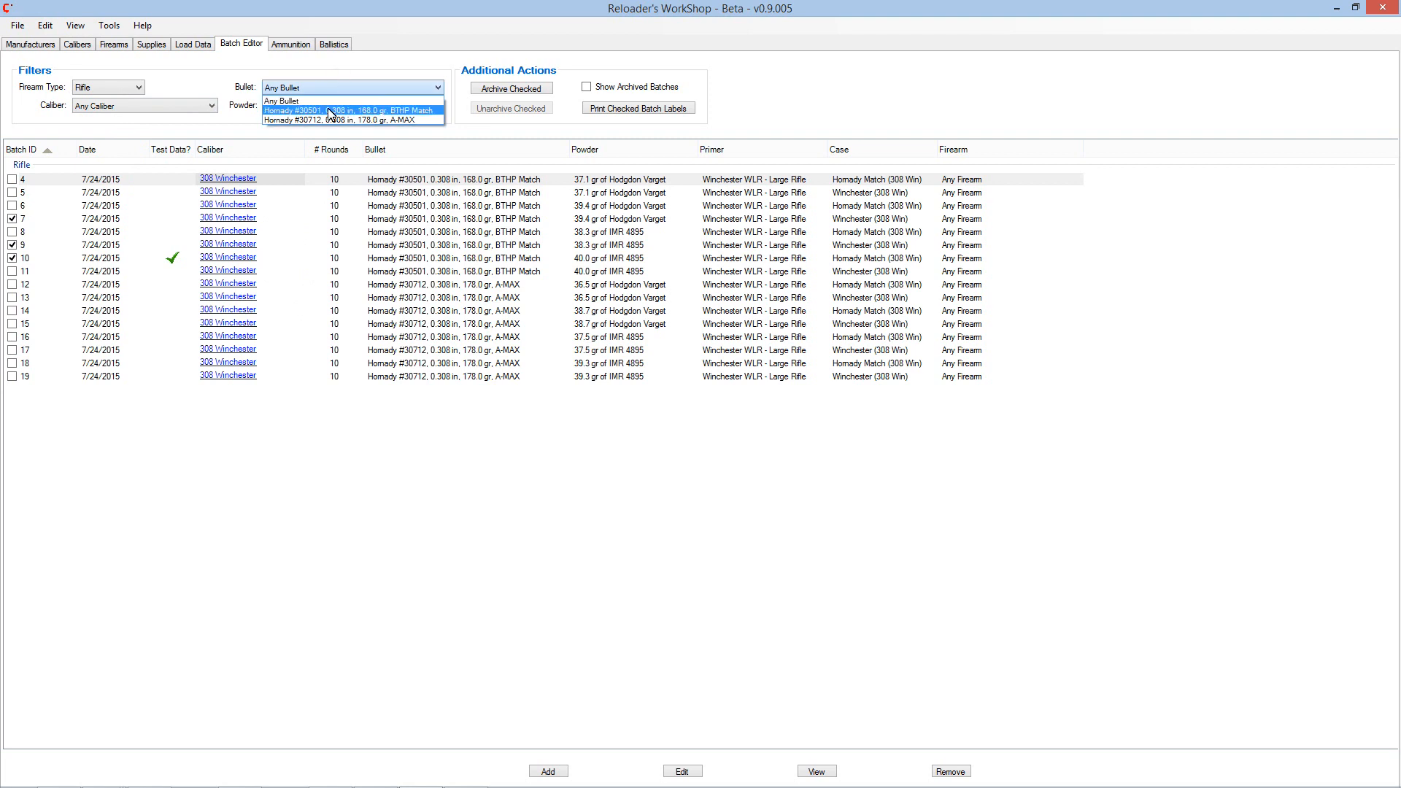
pyautogui.click(330, 111)
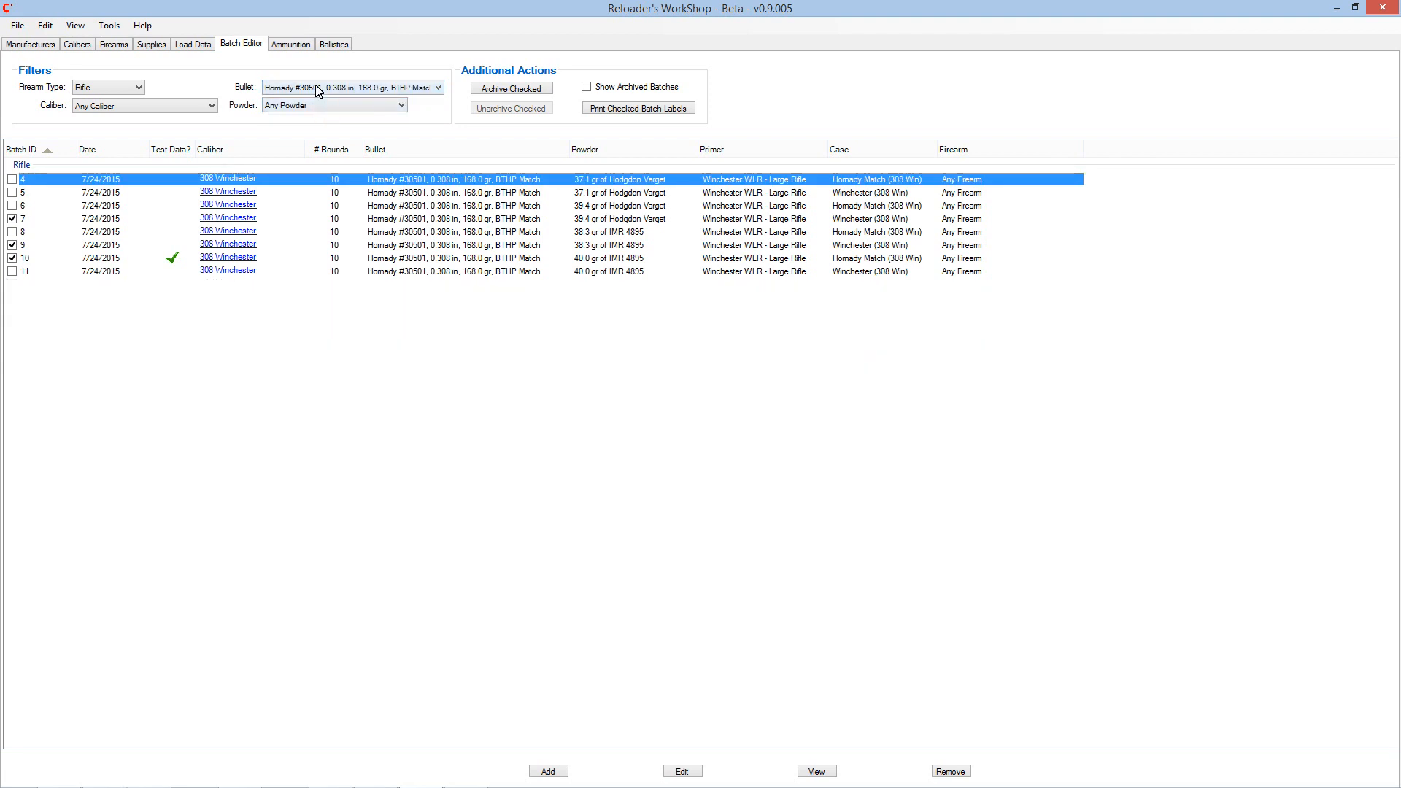
pyautogui.click(318, 89)
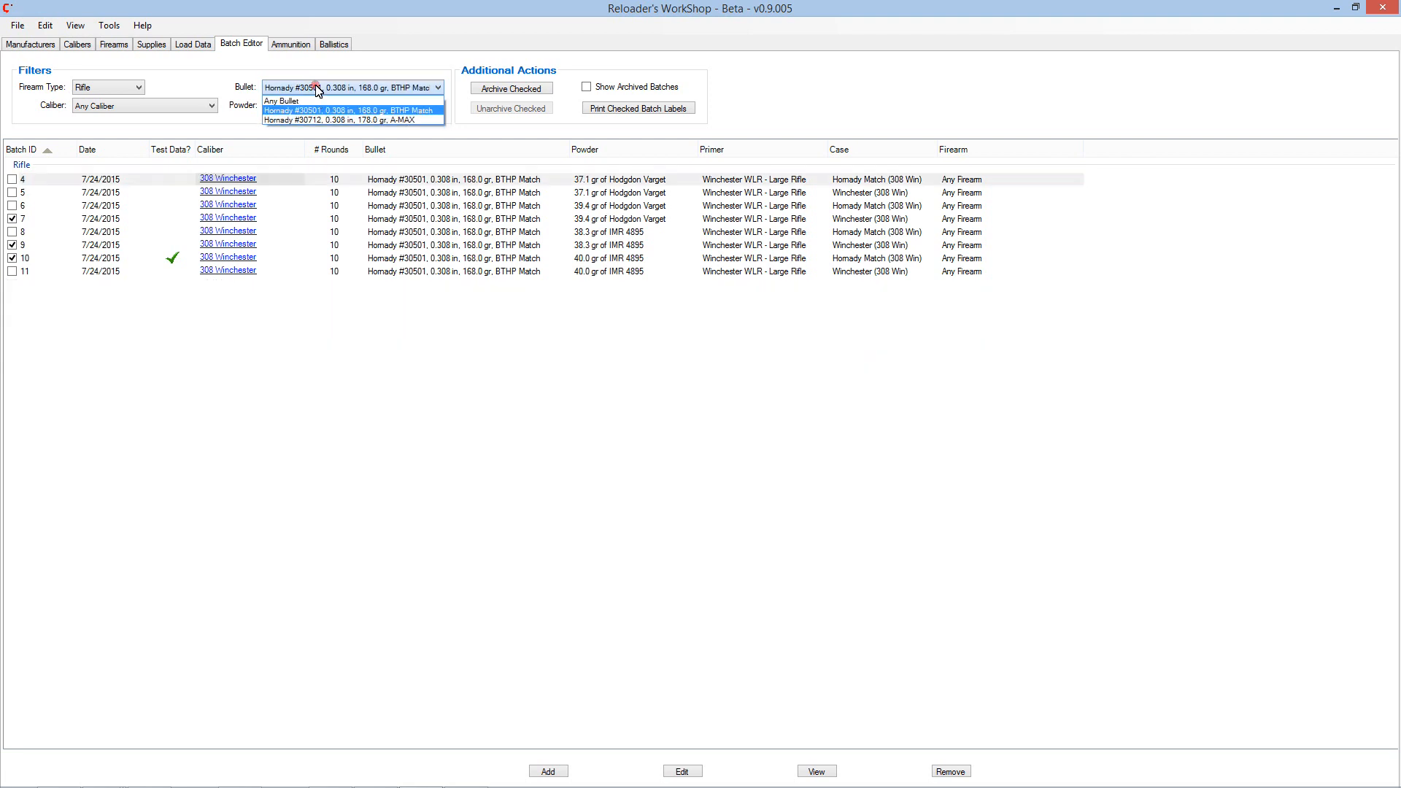
pyautogui.click(300, 120)
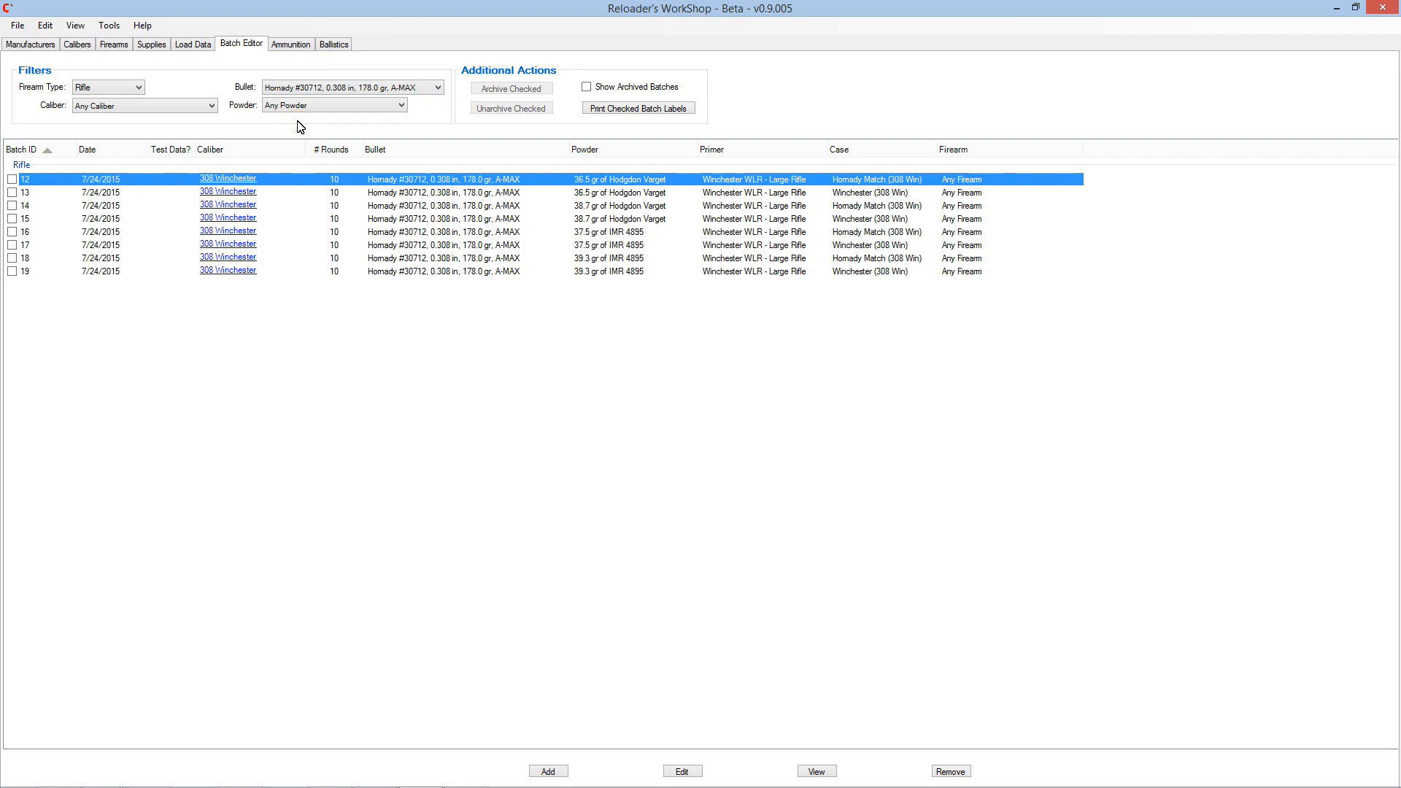
pyautogui.click(316, 93)
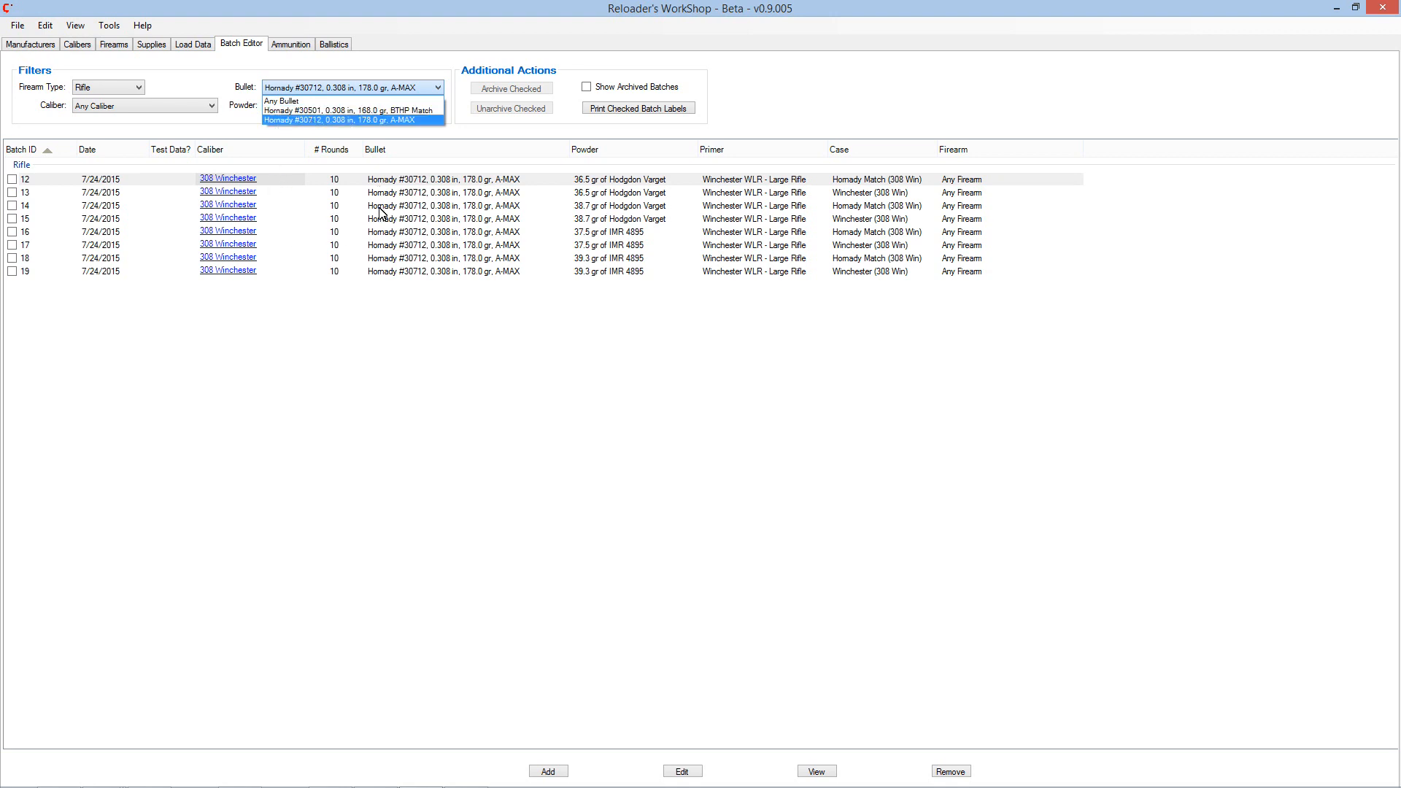
pyautogui.click(318, 101)
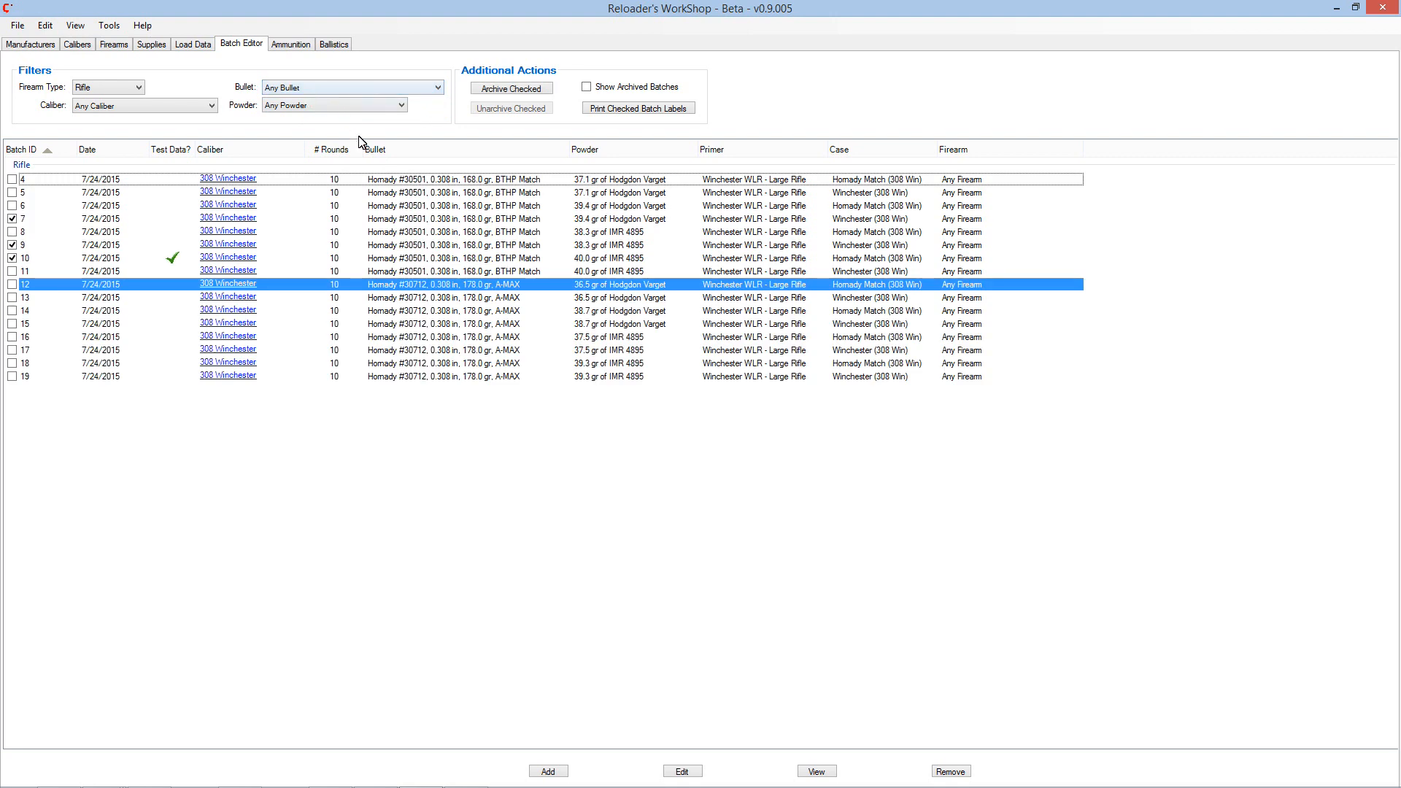
pyautogui.click(314, 89)
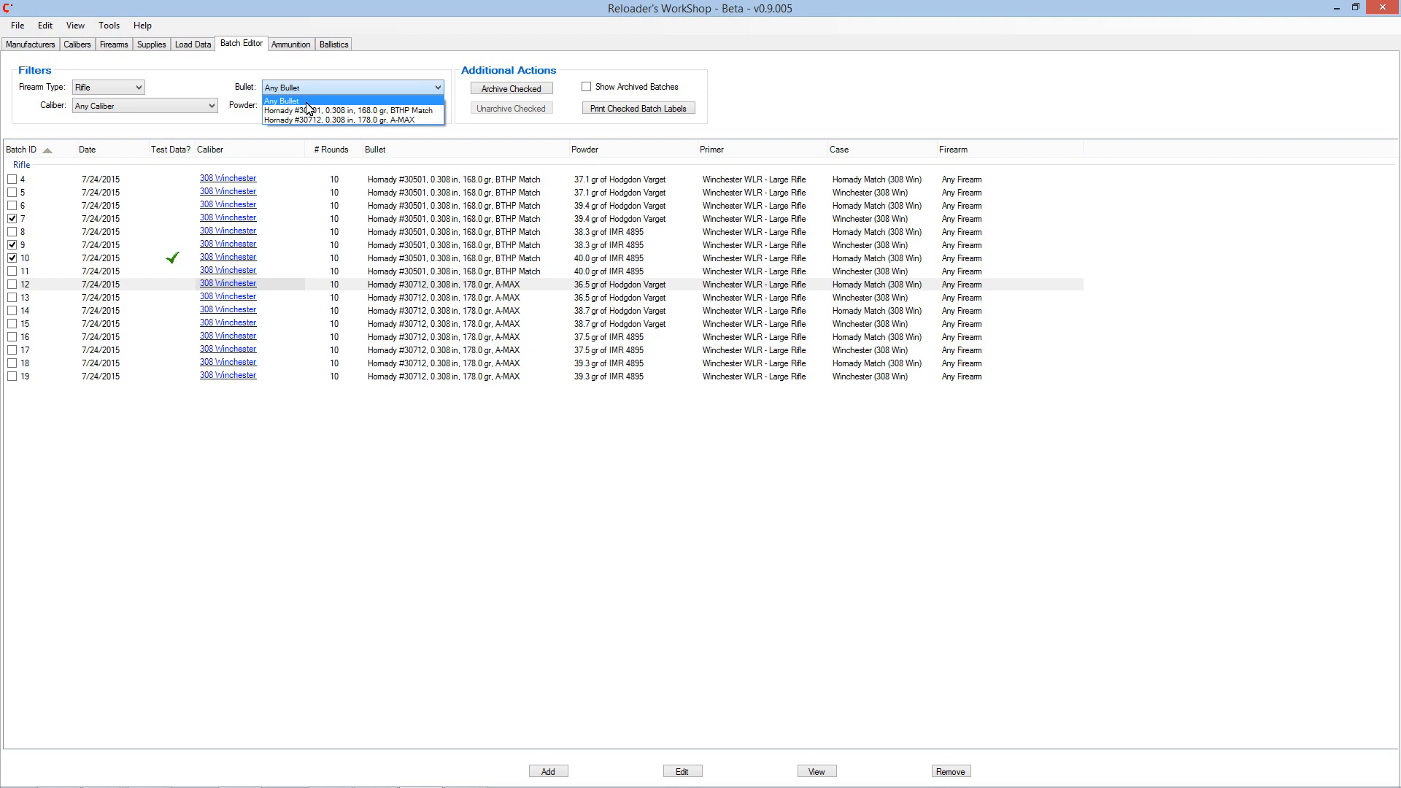
pyautogui.click(306, 101)
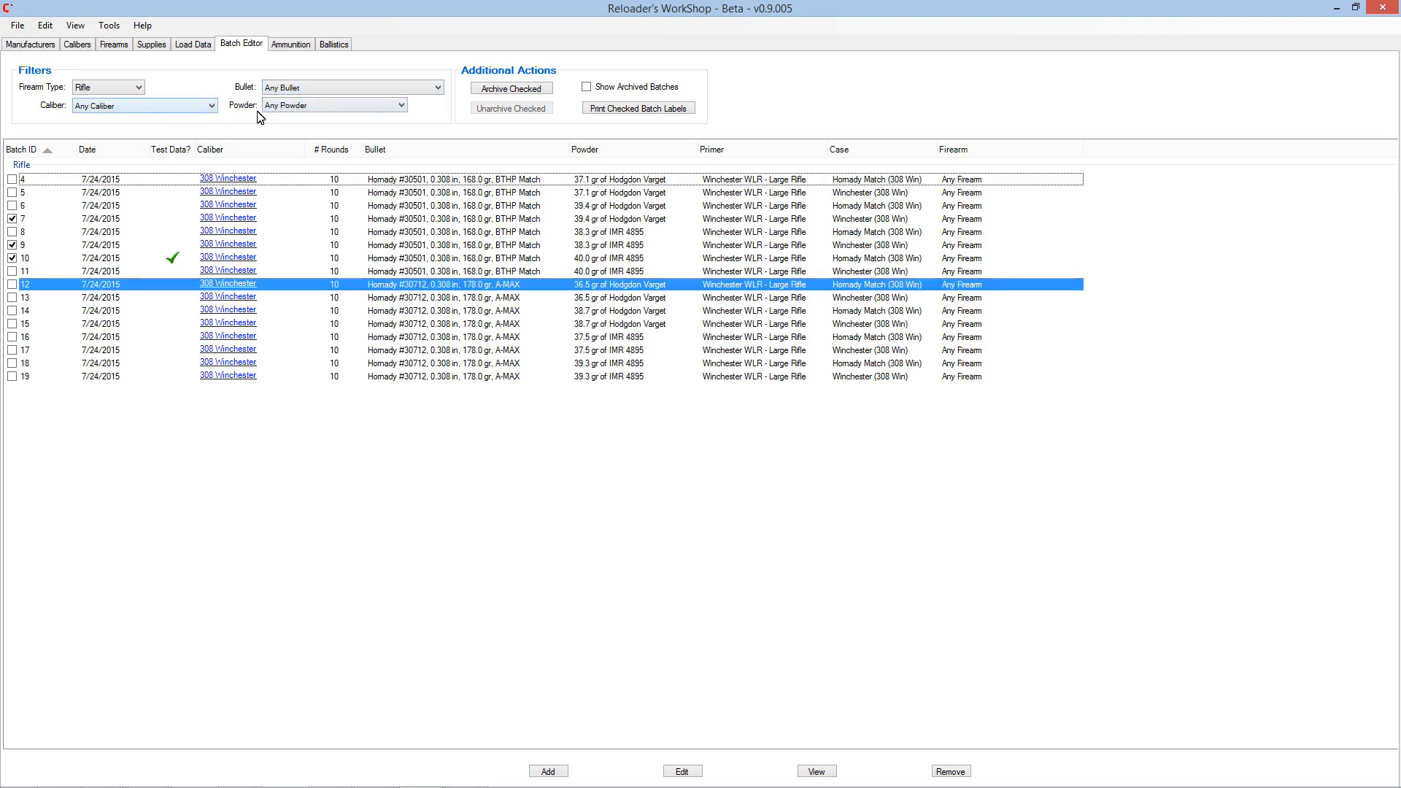
# Step: Keep Any Caliber, filter the batches by powder Hodgdon Varget and by IMR 4895, then reset to Any Powder
pyautogui.click(140, 111)
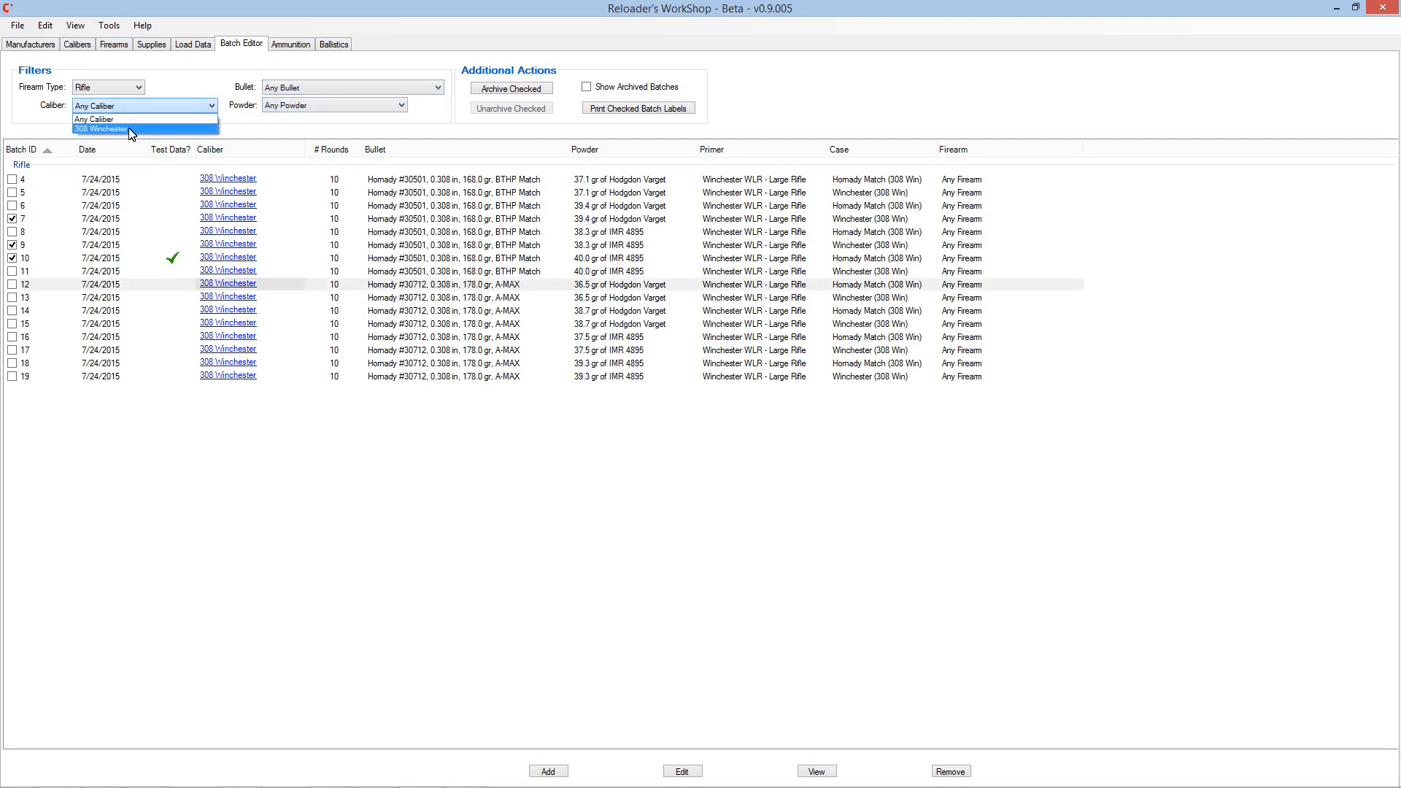
pyautogui.click(131, 118)
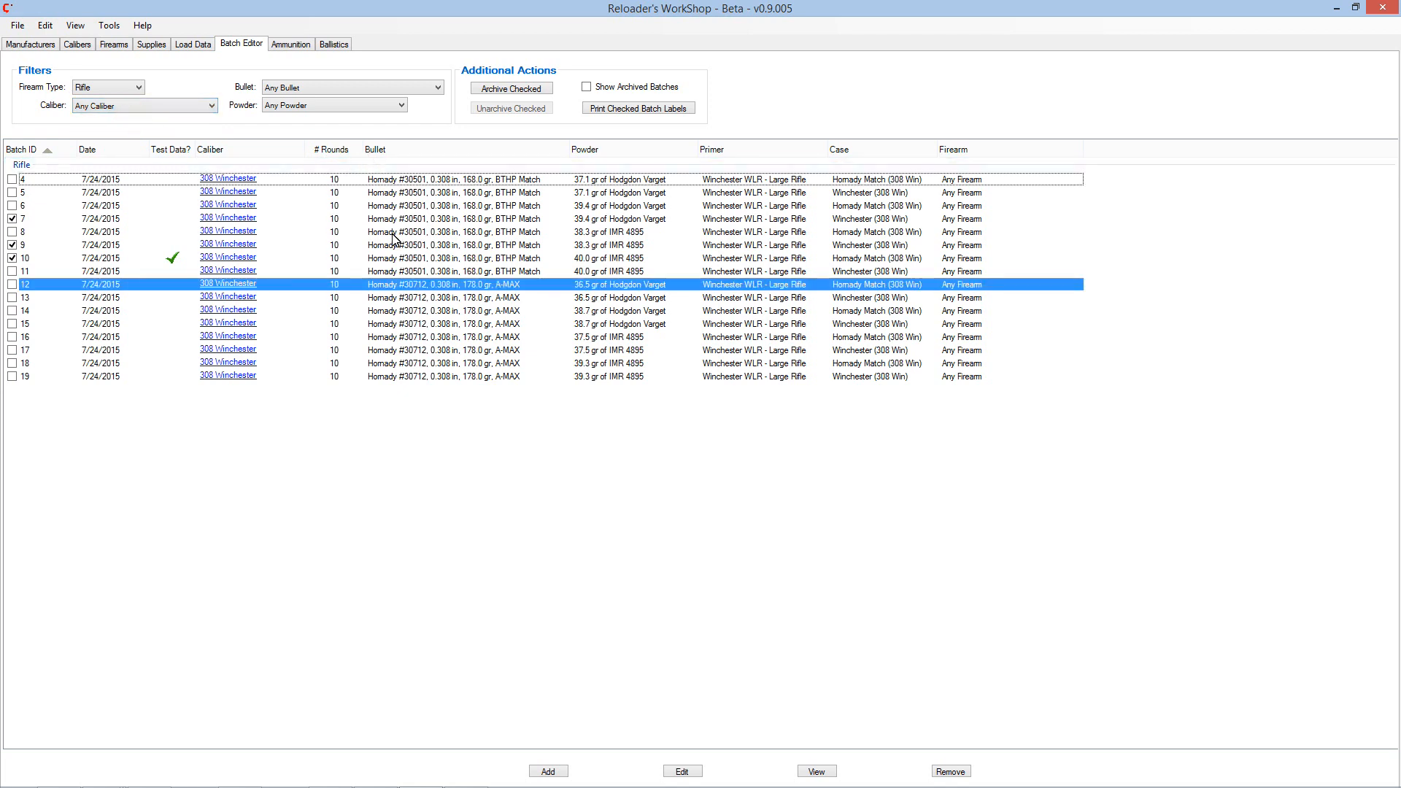
pyautogui.click(317, 106)
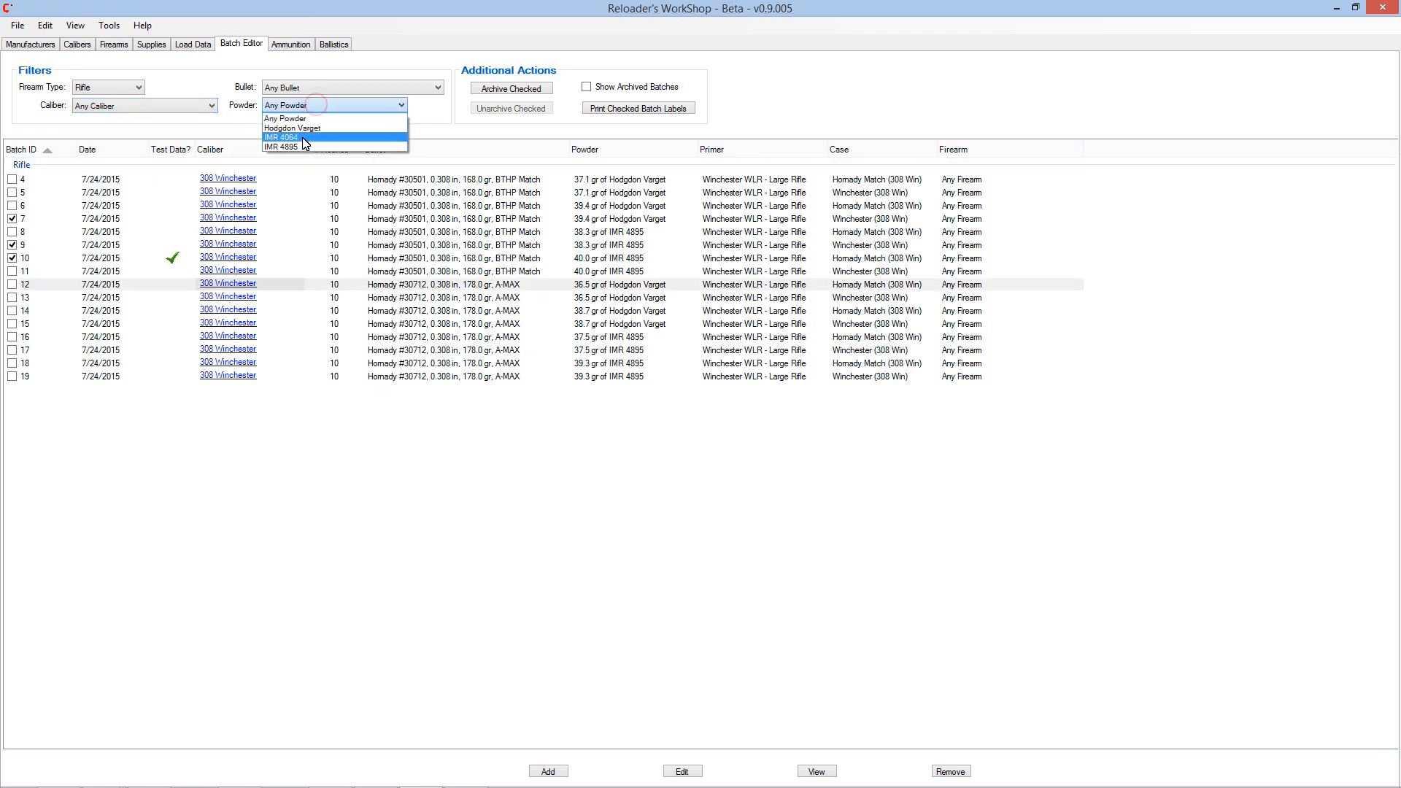
pyautogui.click(304, 125)
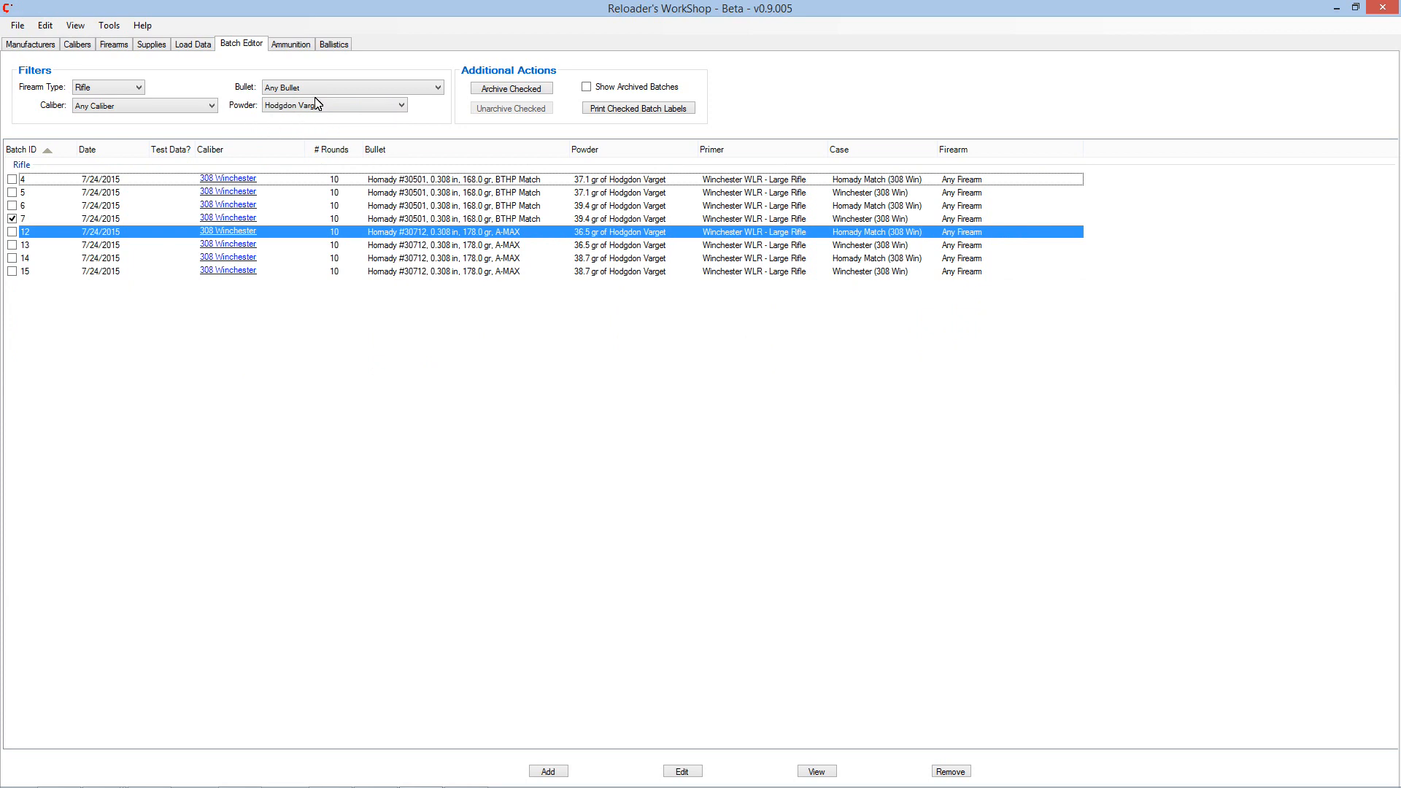
pyautogui.click(315, 103)
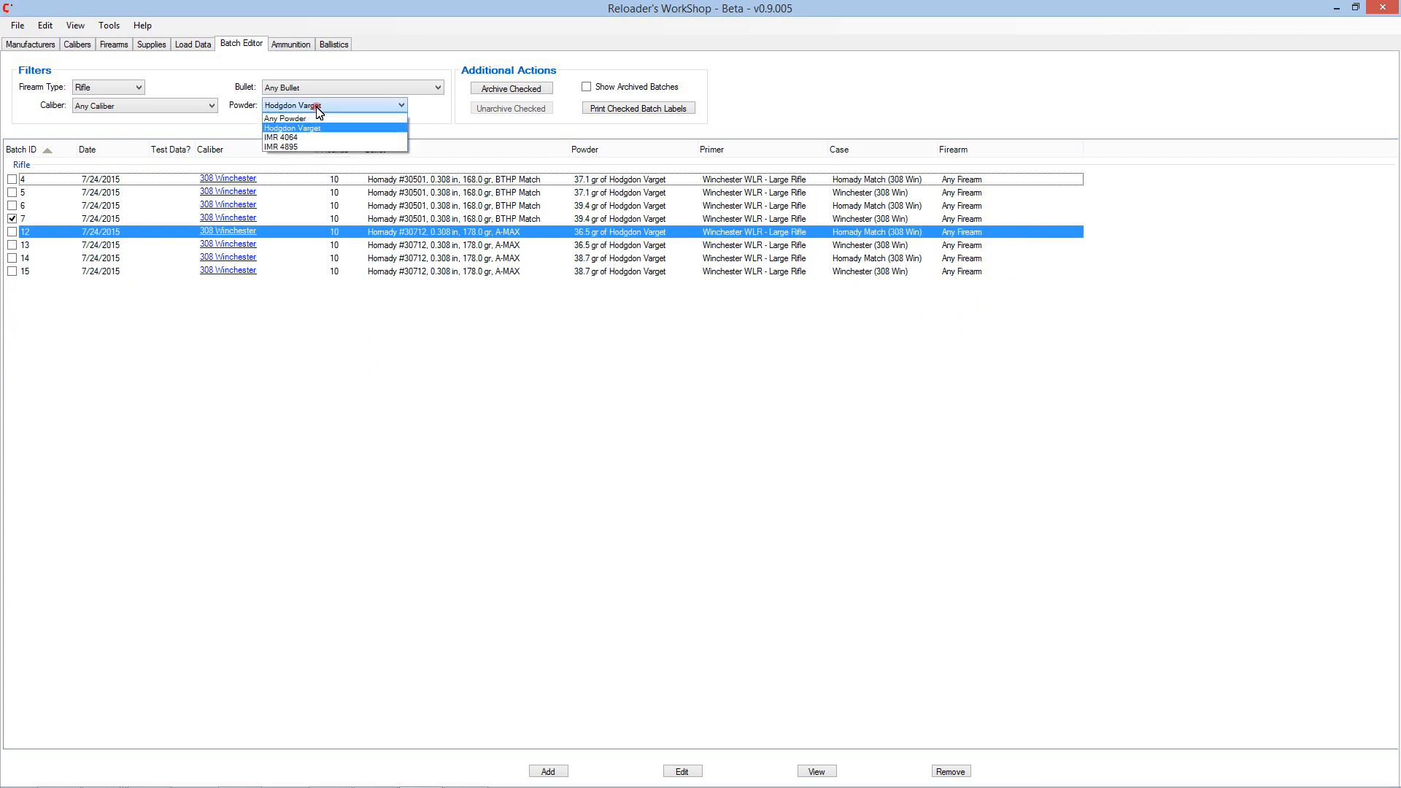
pyautogui.click(322, 147)
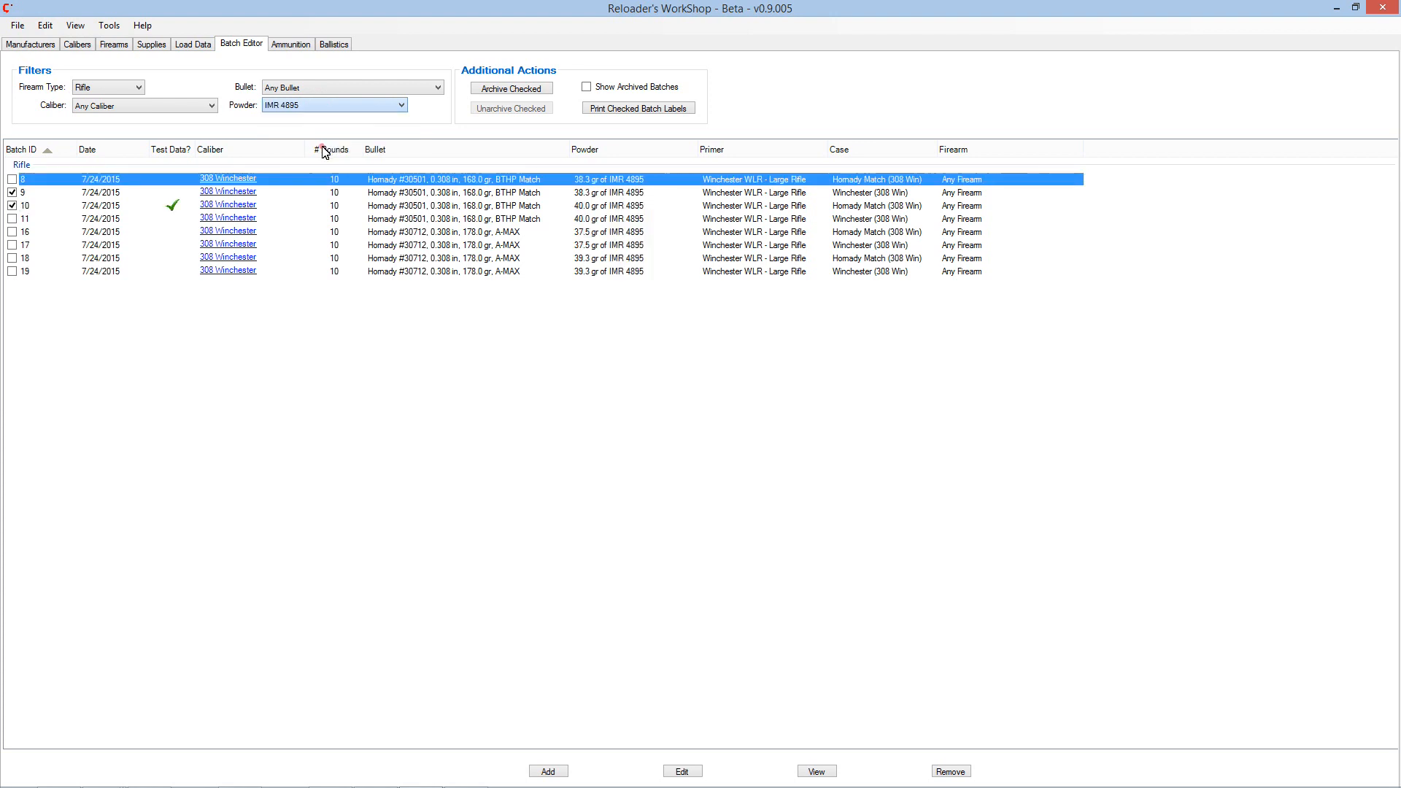
pyautogui.click(343, 108)
pyautogui.click(313, 120)
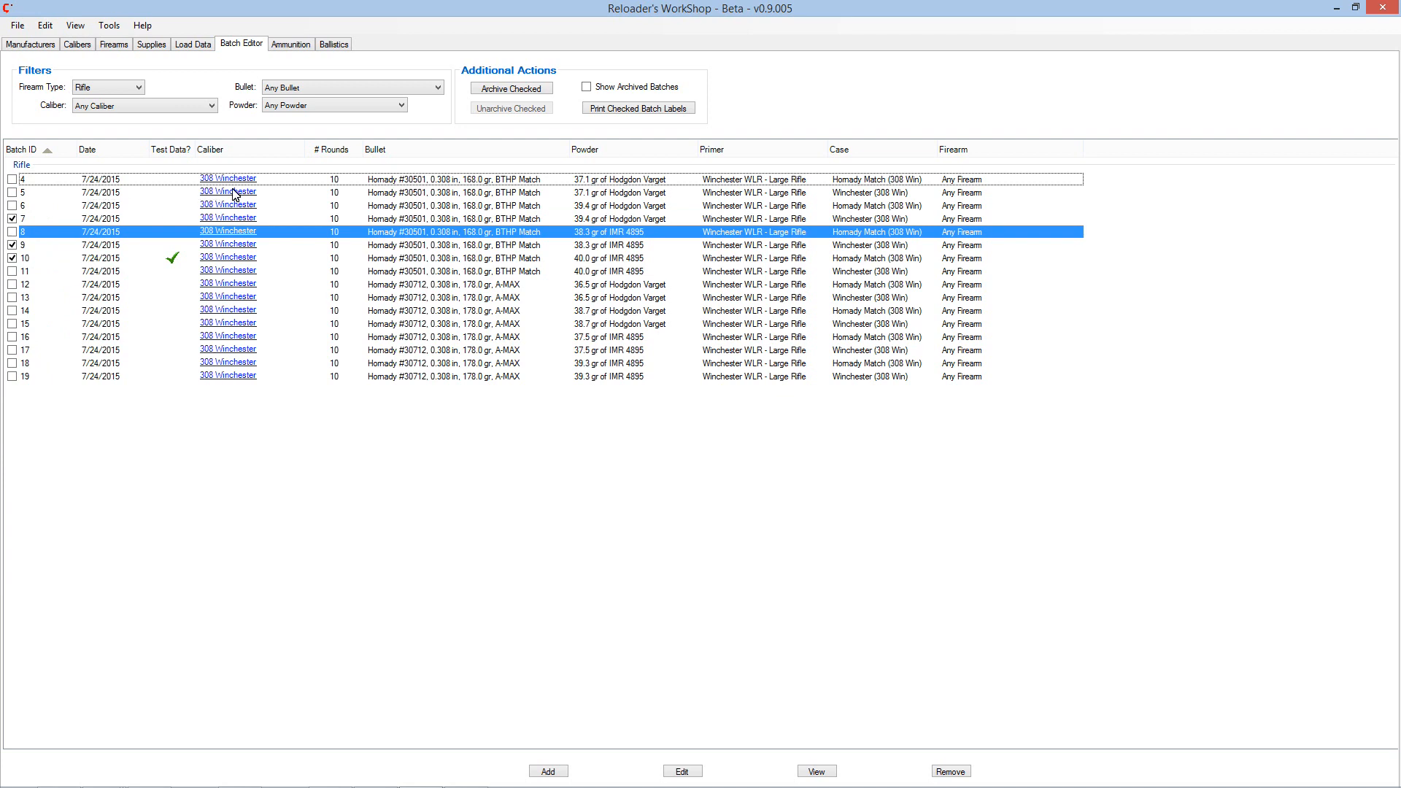
# Step: Examine the test data, powder and case entries of batches 10 and 4 in the batch list
pyautogui.click(172, 260)
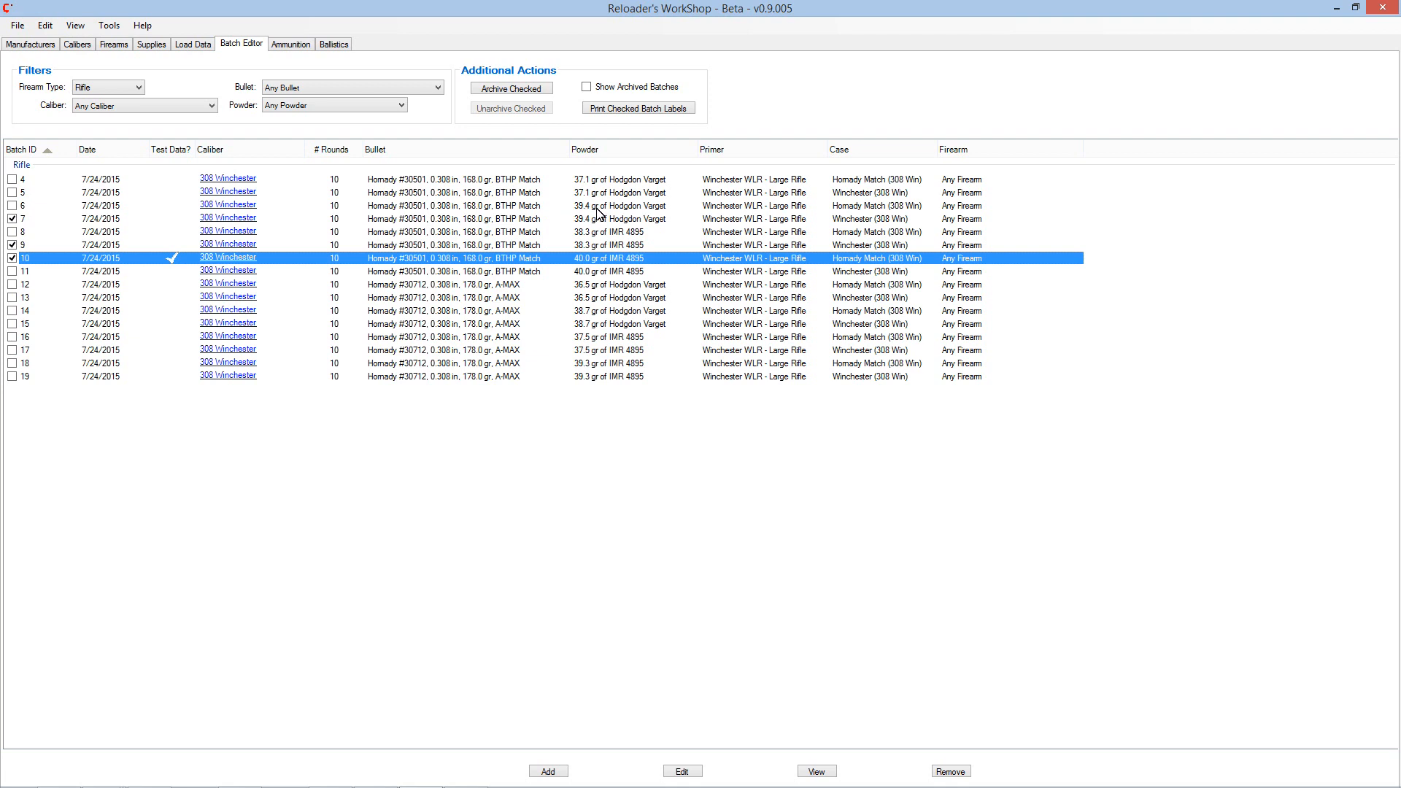
pyautogui.click(585, 184)
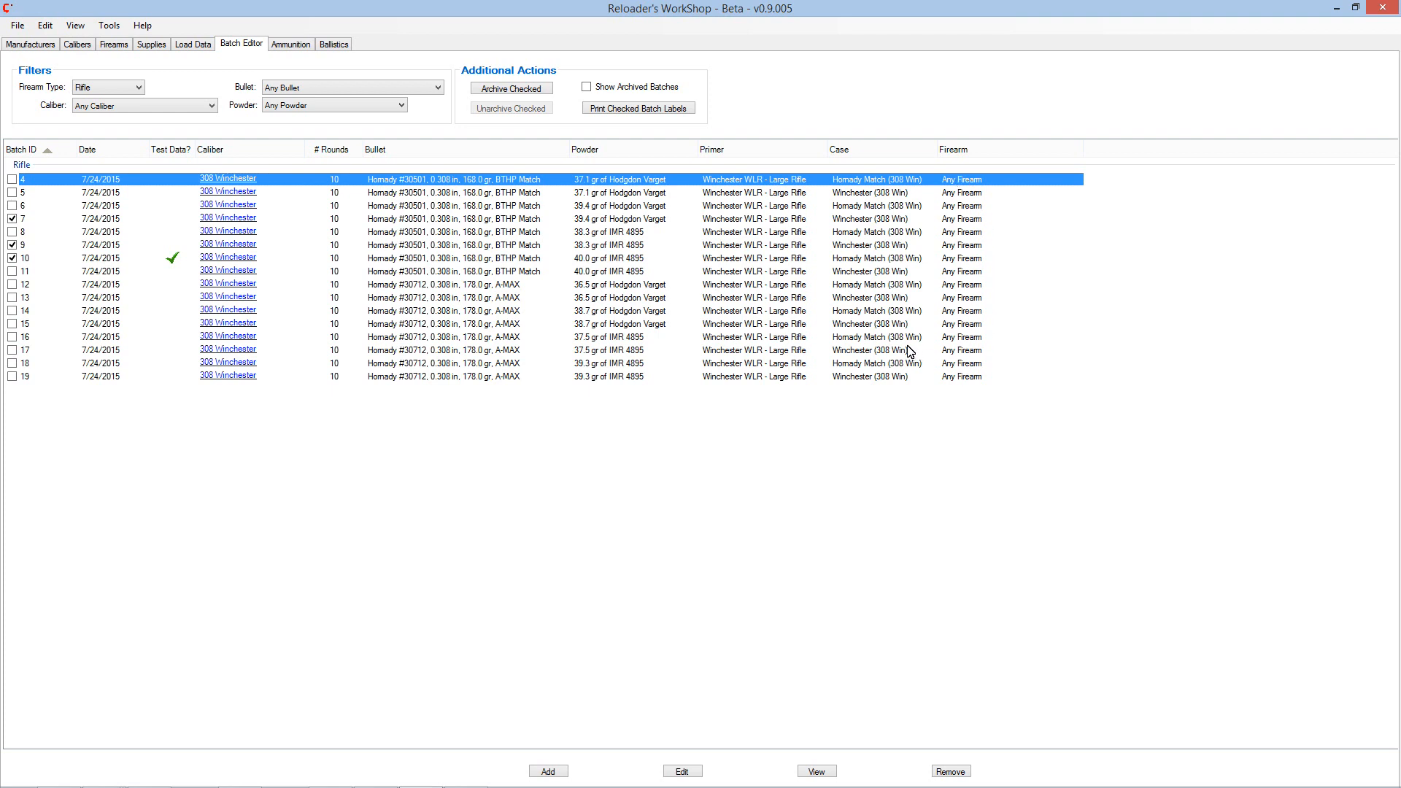
pyautogui.click(825, 258)
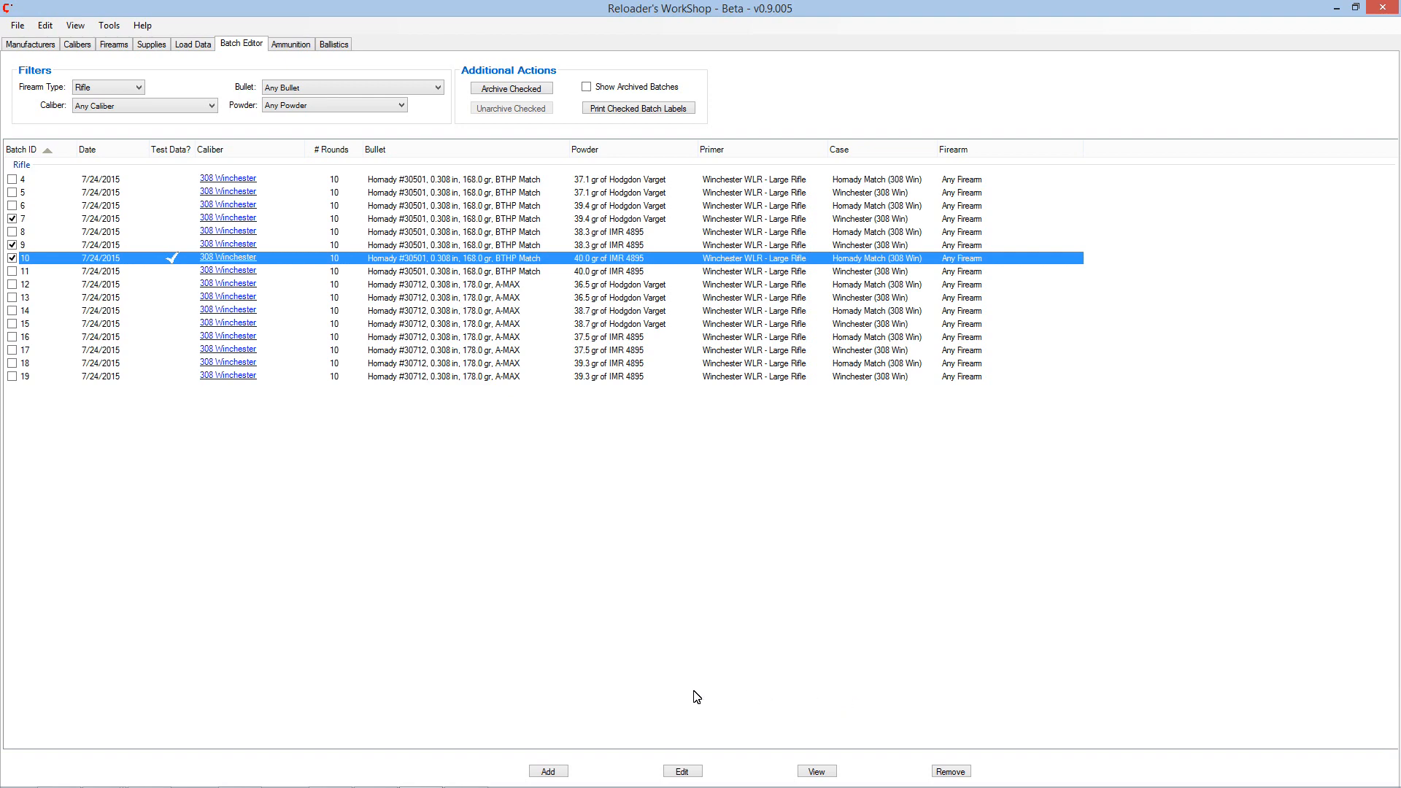
# Step: Start a new batch and look through the available rifle loads
pyautogui.click(548, 772)
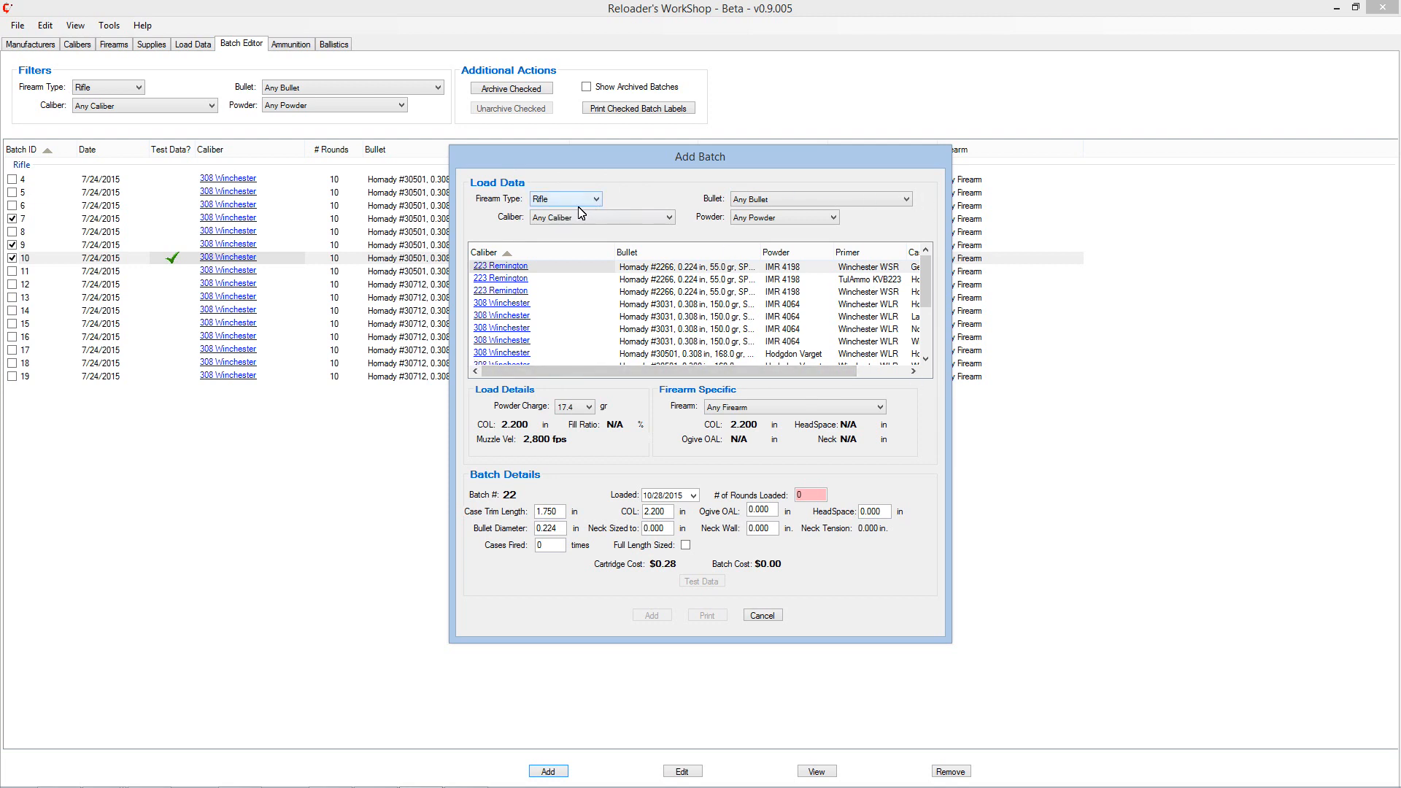
pyautogui.click(645, 280)
pyautogui.scroll(-2, 645, 284)
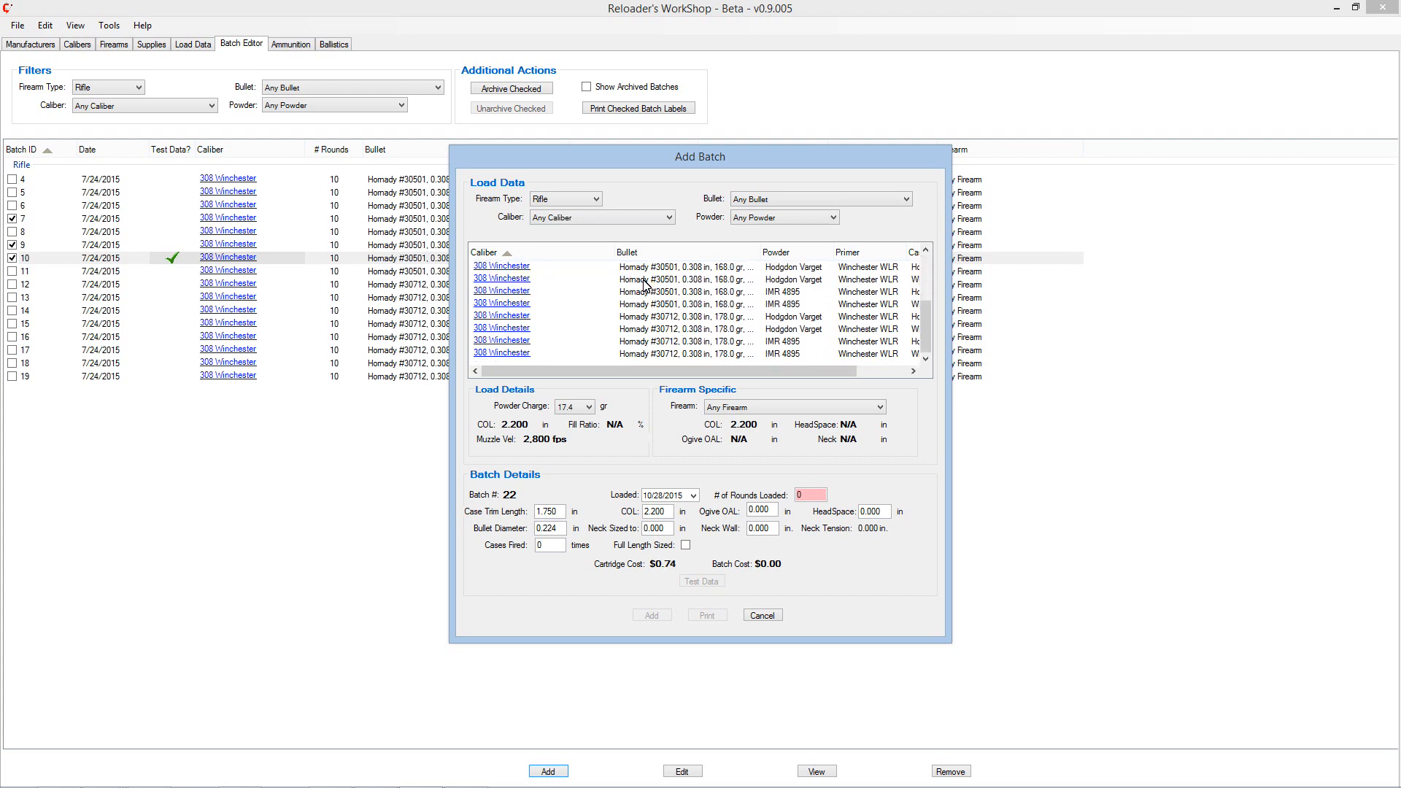
pyautogui.scroll(2, 645, 285)
pyautogui.scroll(-3, 645, 284)
pyautogui.scroll(3, 645, 285)
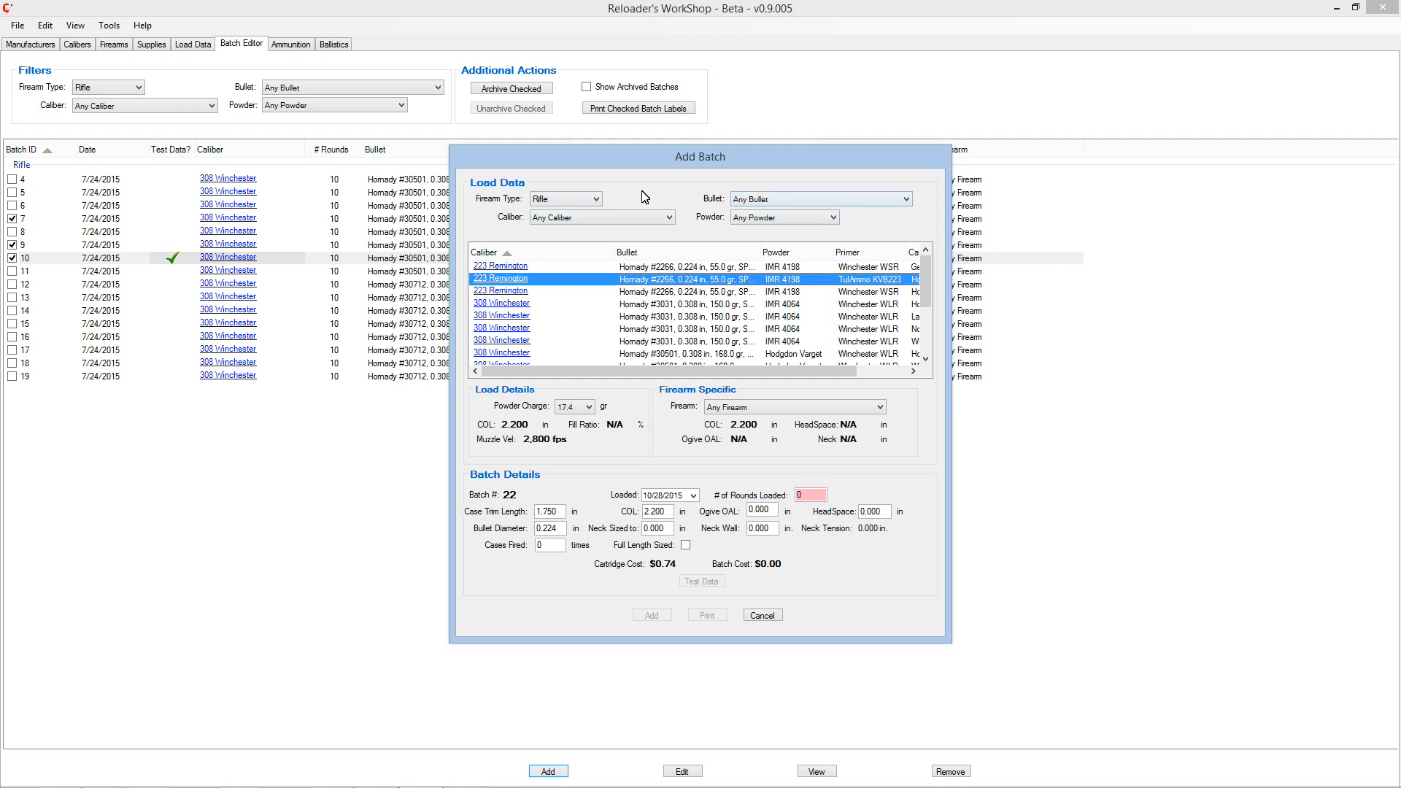
pyautogui.scroll(-3, 598, 320)
pyautogui.scroll(3, 599, 320)
pyautogui.scroll(-2, 578, 315)
pyautogui.scroll(2, 581, 318)
# Step: Filter the new batch's loads to 223 Remington and select the load with Winchester WSR primer and Hornady case
pyautogui.click(568, 224)
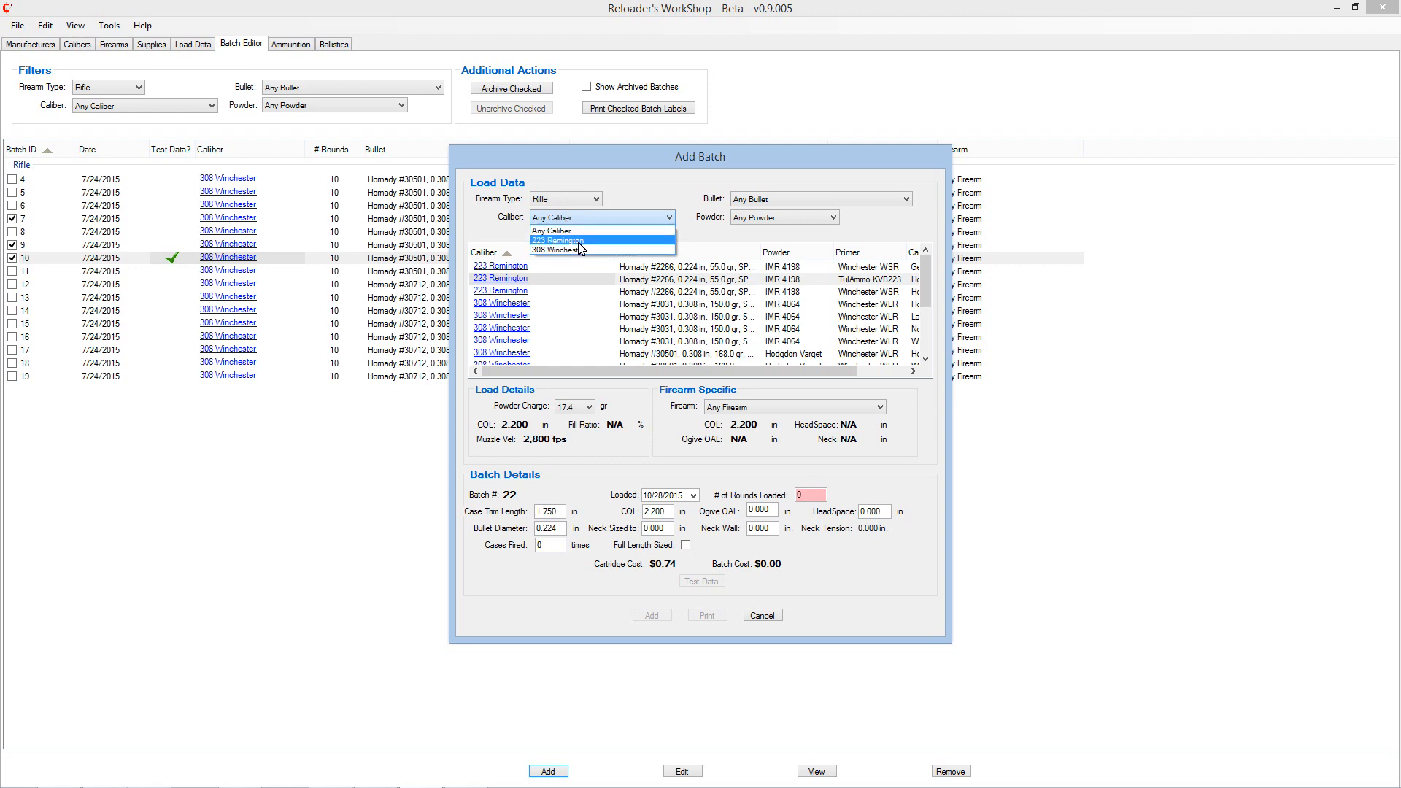
pyautogui.click(579, 242)
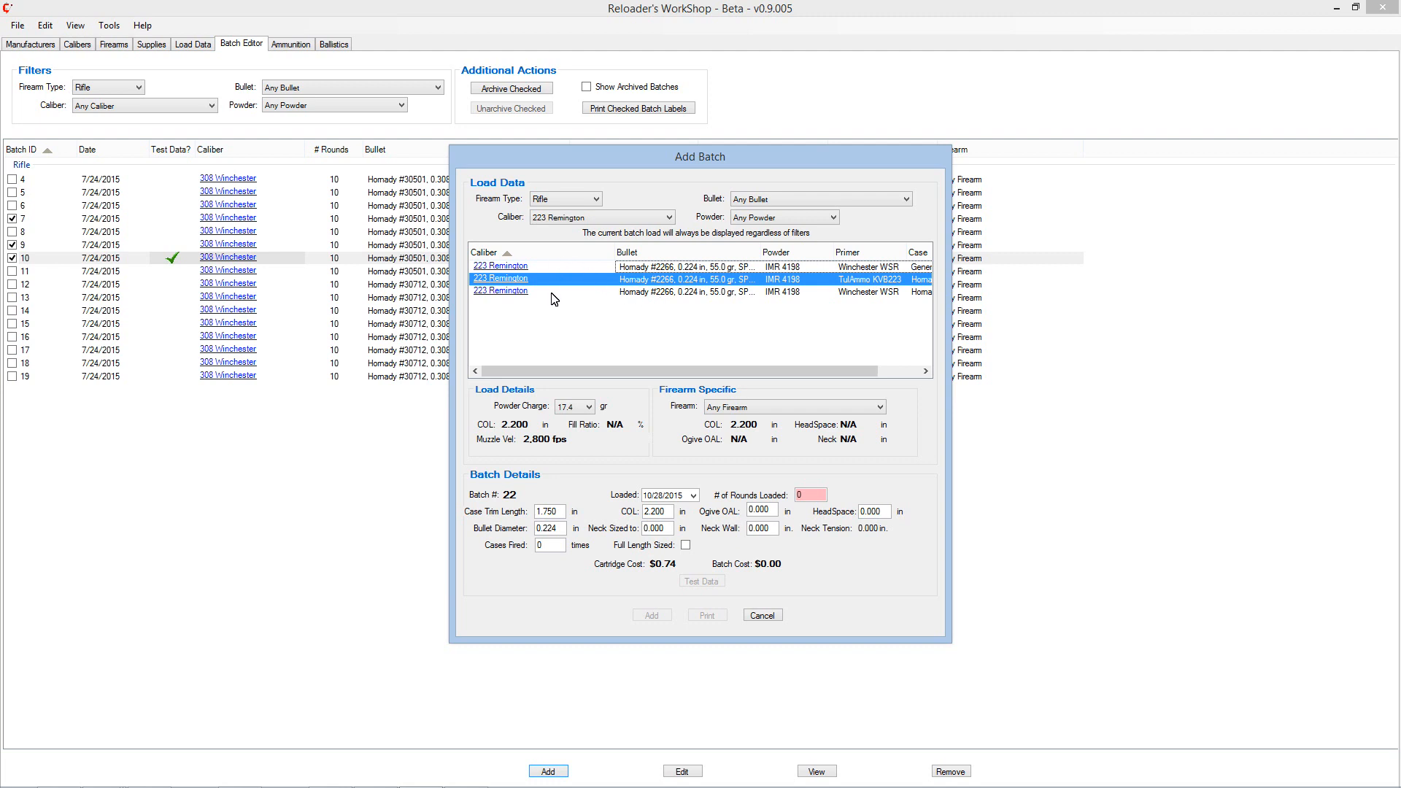
pyautogui.moveTo(667, 376); pyautogui.dragTo(722, 378)
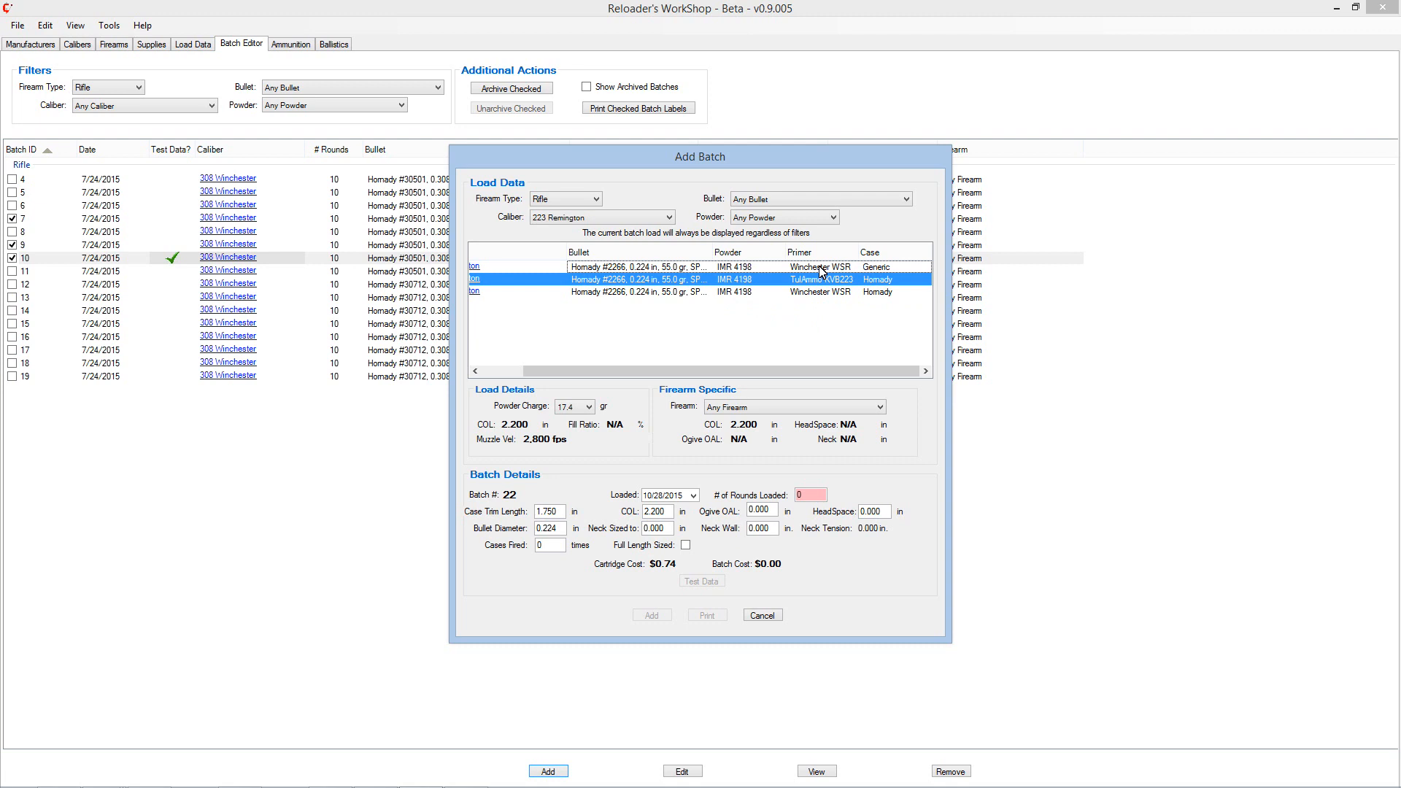
pyautogui.click(883, 268)
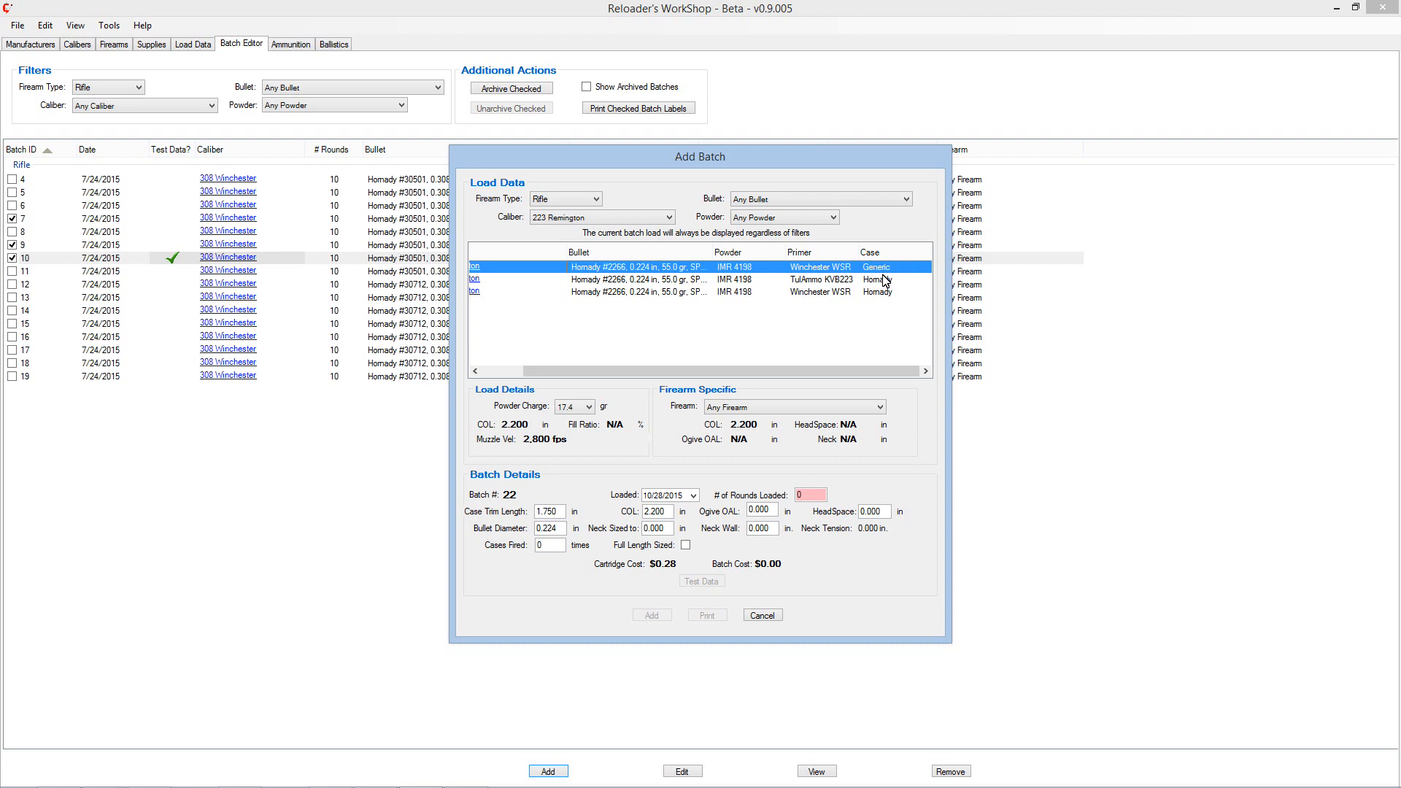
pyautogui.click(884, 282)
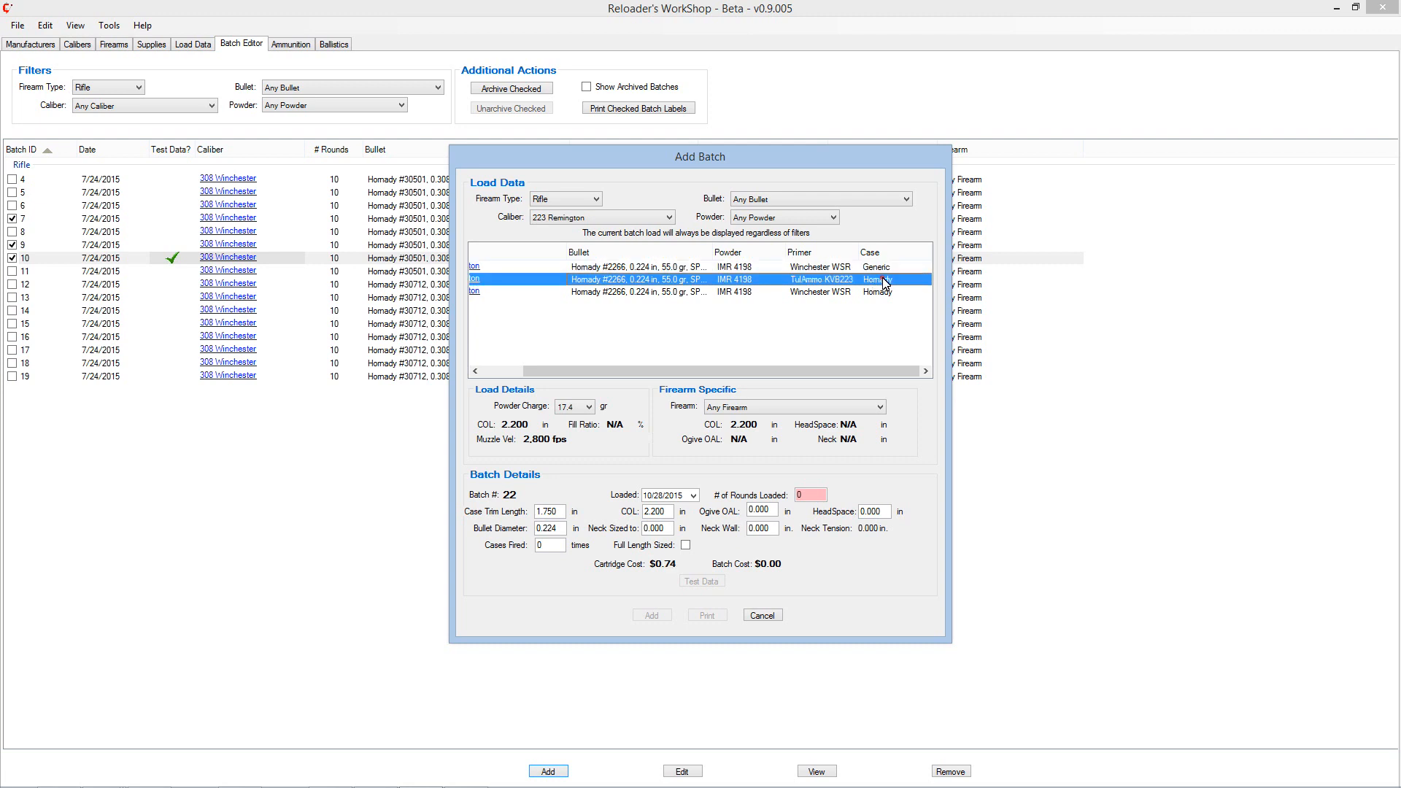
pyautogui.click(805, 294)
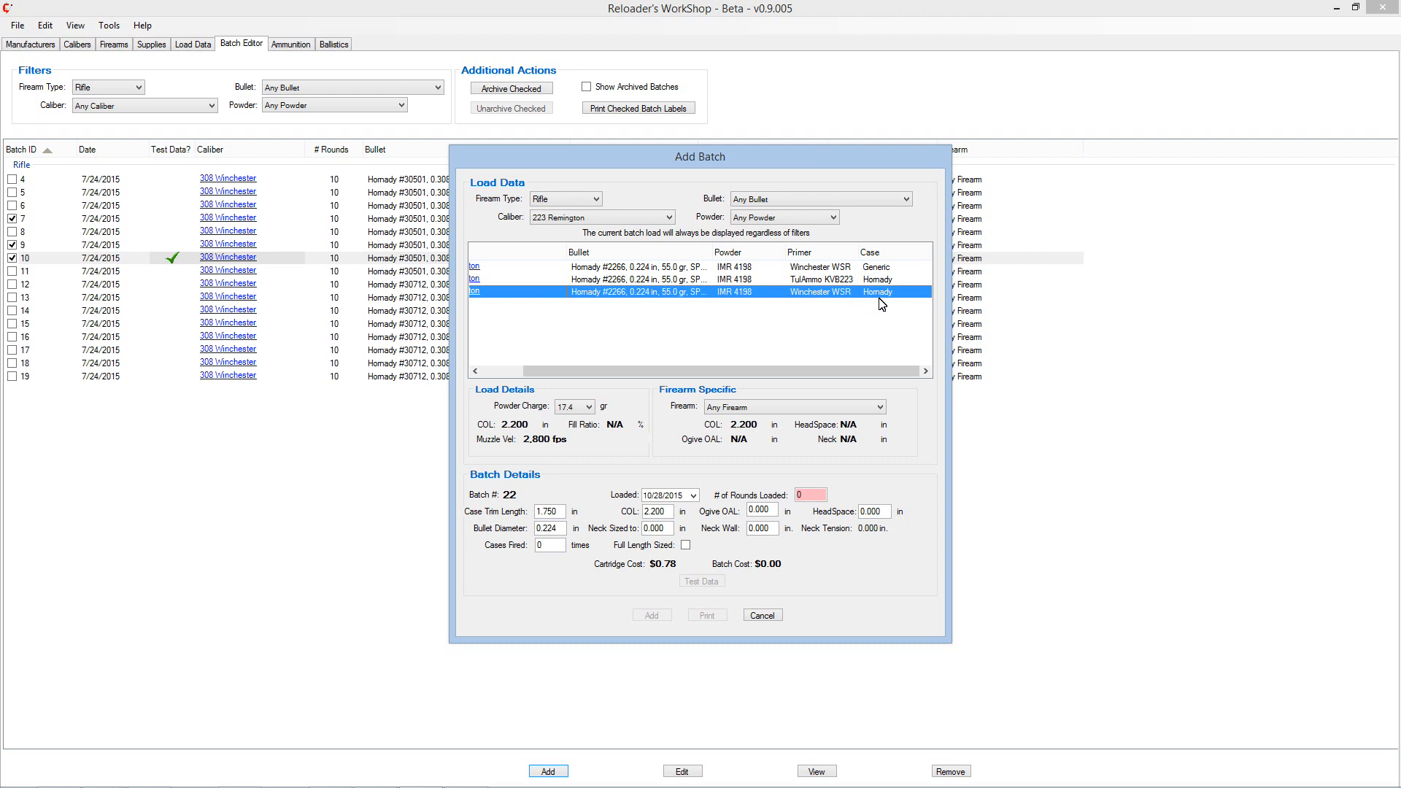
# Step: Compare the selected 223 Remington load at powder charges of 18.2 and 19.1 gr, return to 18.2 gr and discard the new batch
pyautogui.moveTo(874, 371); pyautogui.dragTo(780, 375)
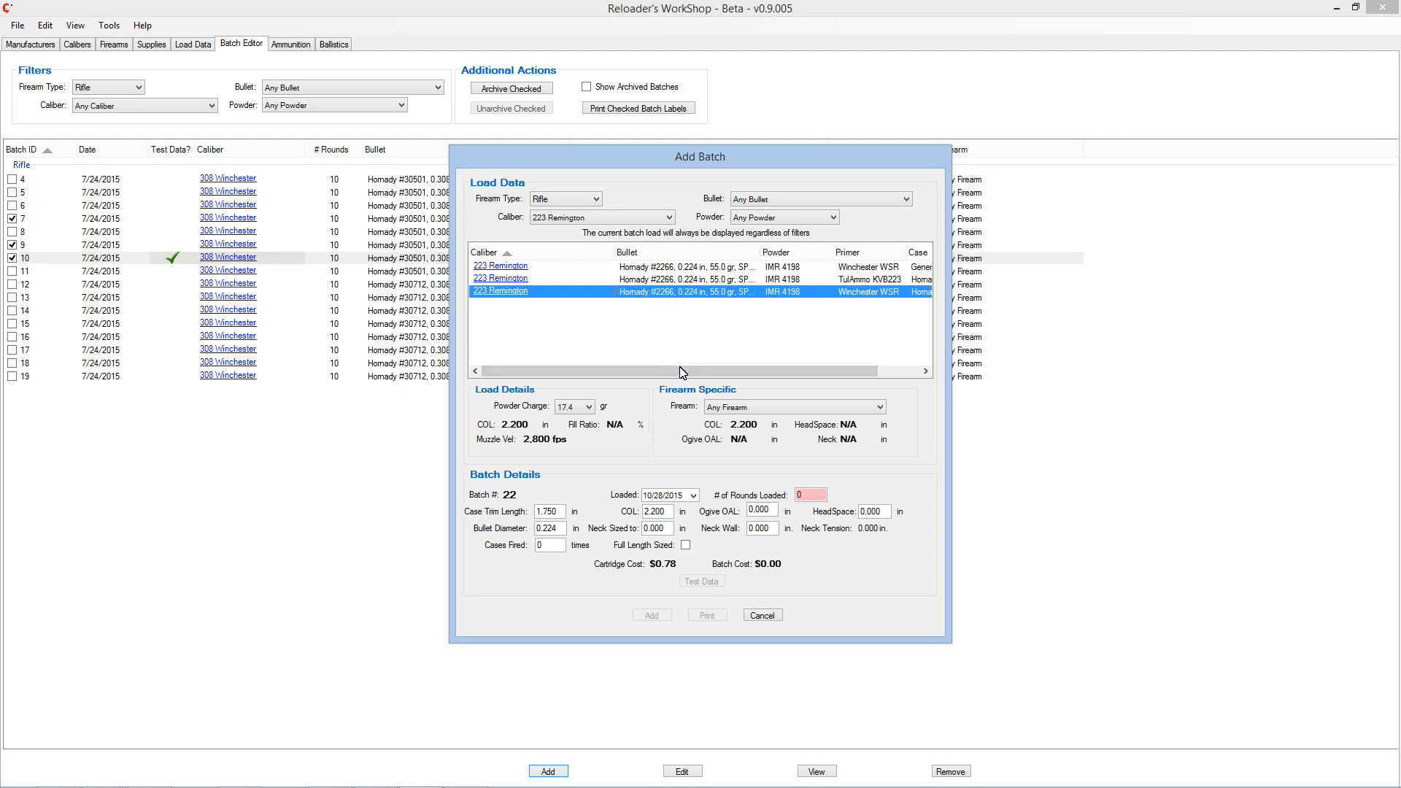
pyautogui.moveTo(685, 371); pyautogui.dragTo(727, 371)
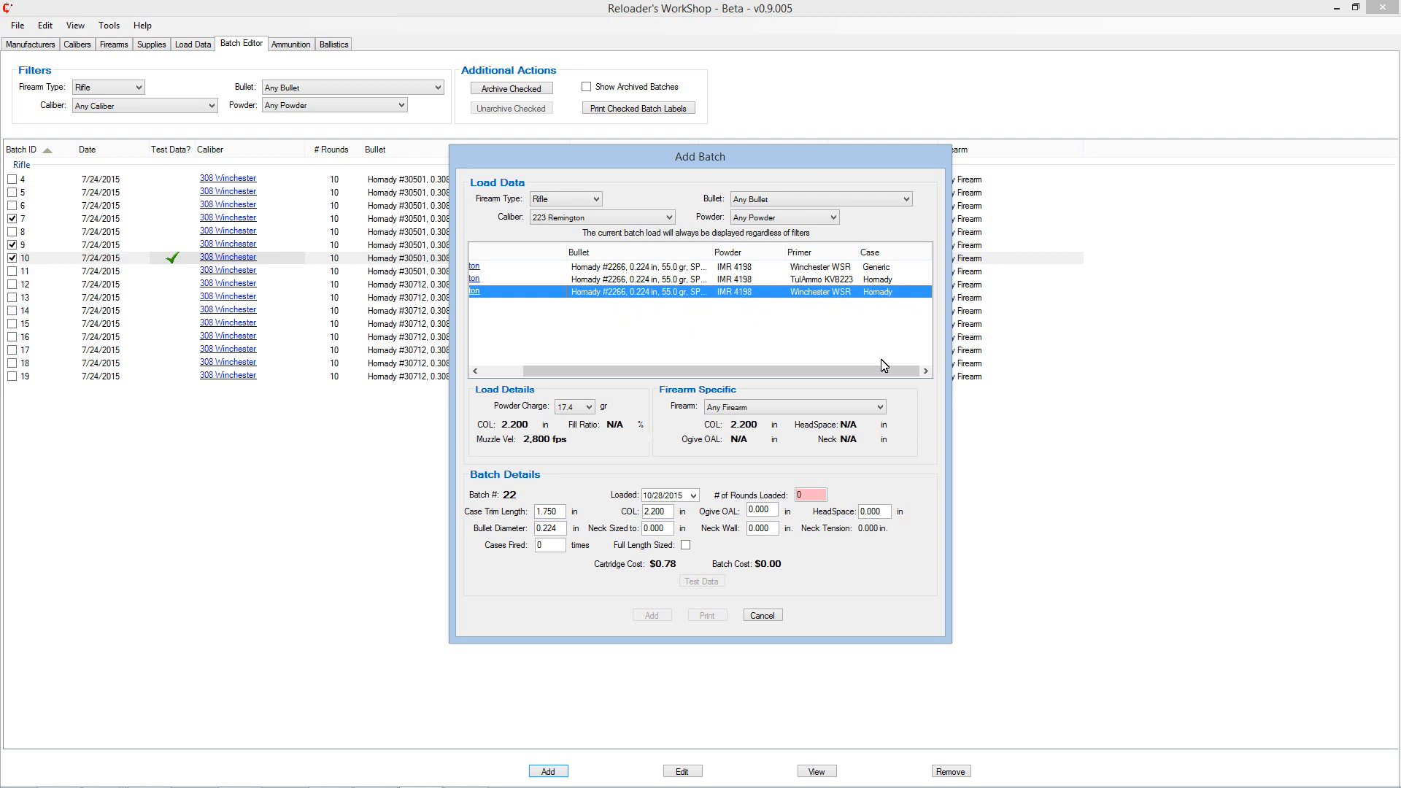
pyautogui.moveTo(881, 374); pyautogui.dragTo(783, 378)
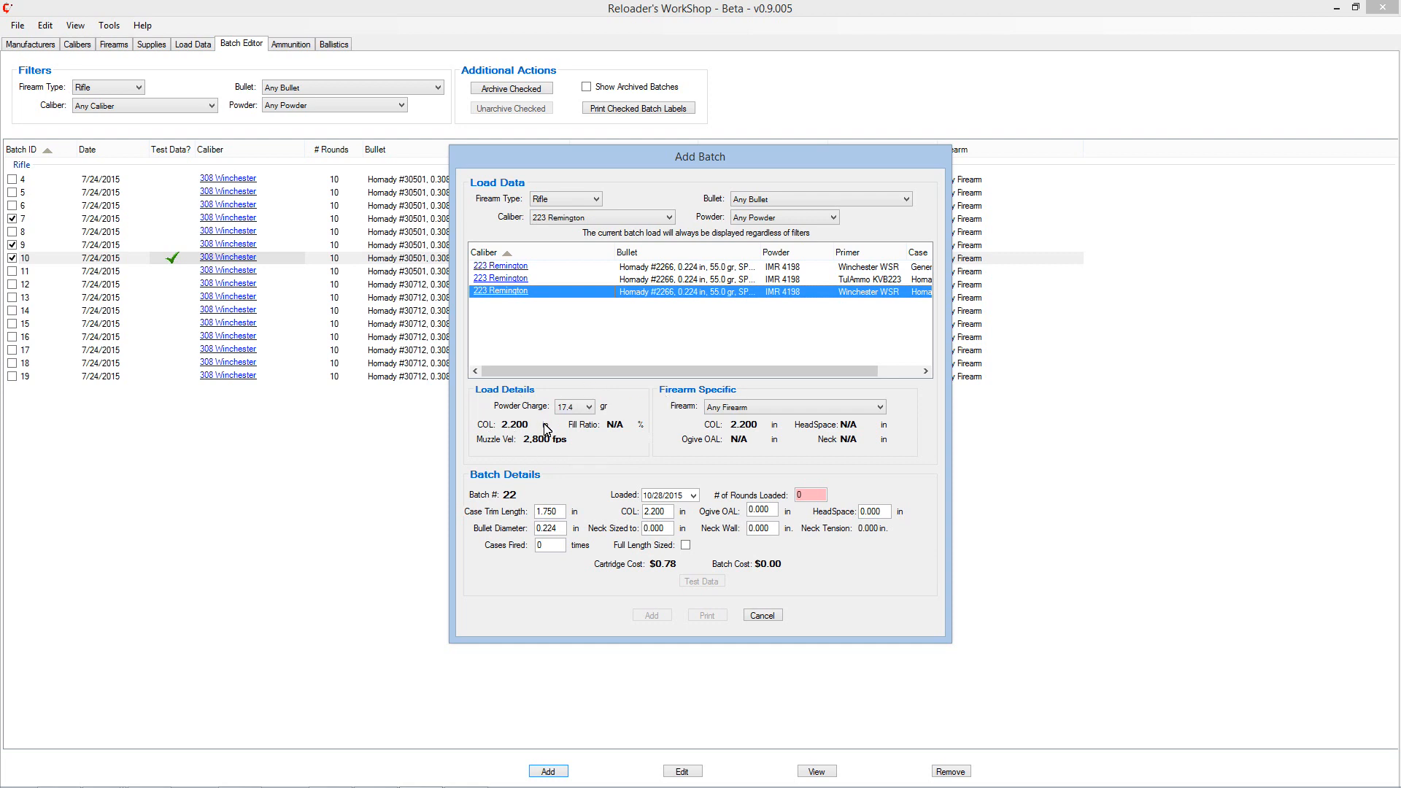
pyautogui.click(589, 407)
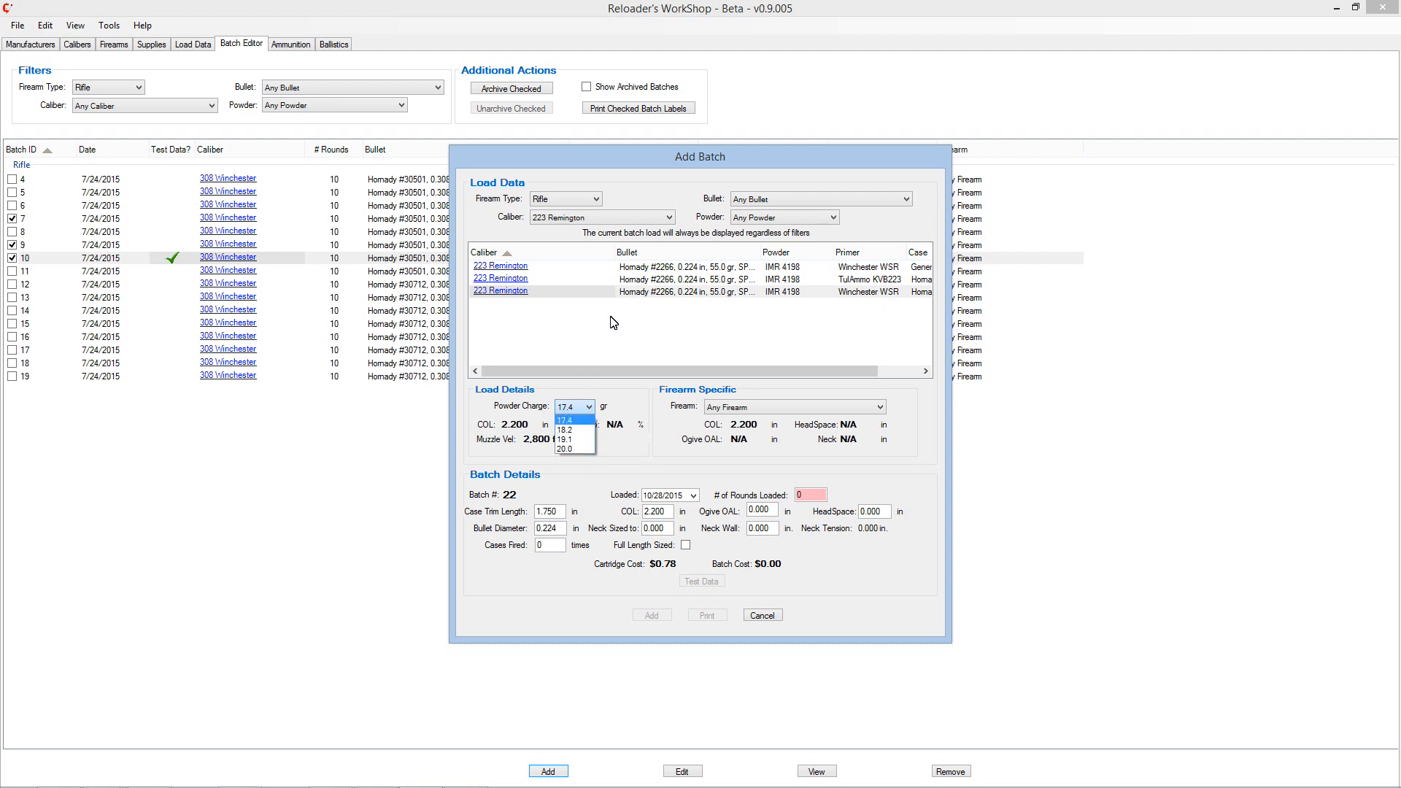
pyautogui.click(575, 430)
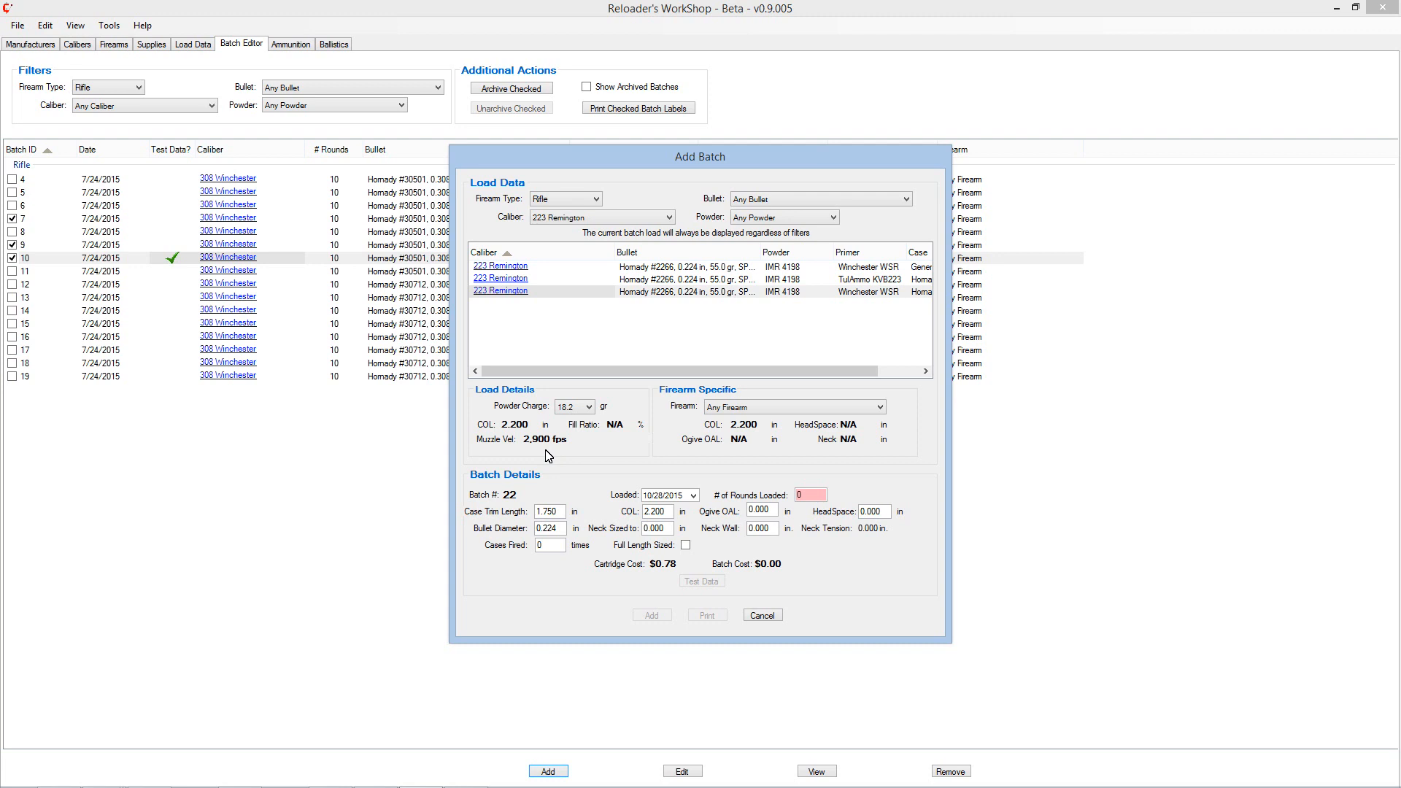
pyautogui.click(589, 407)
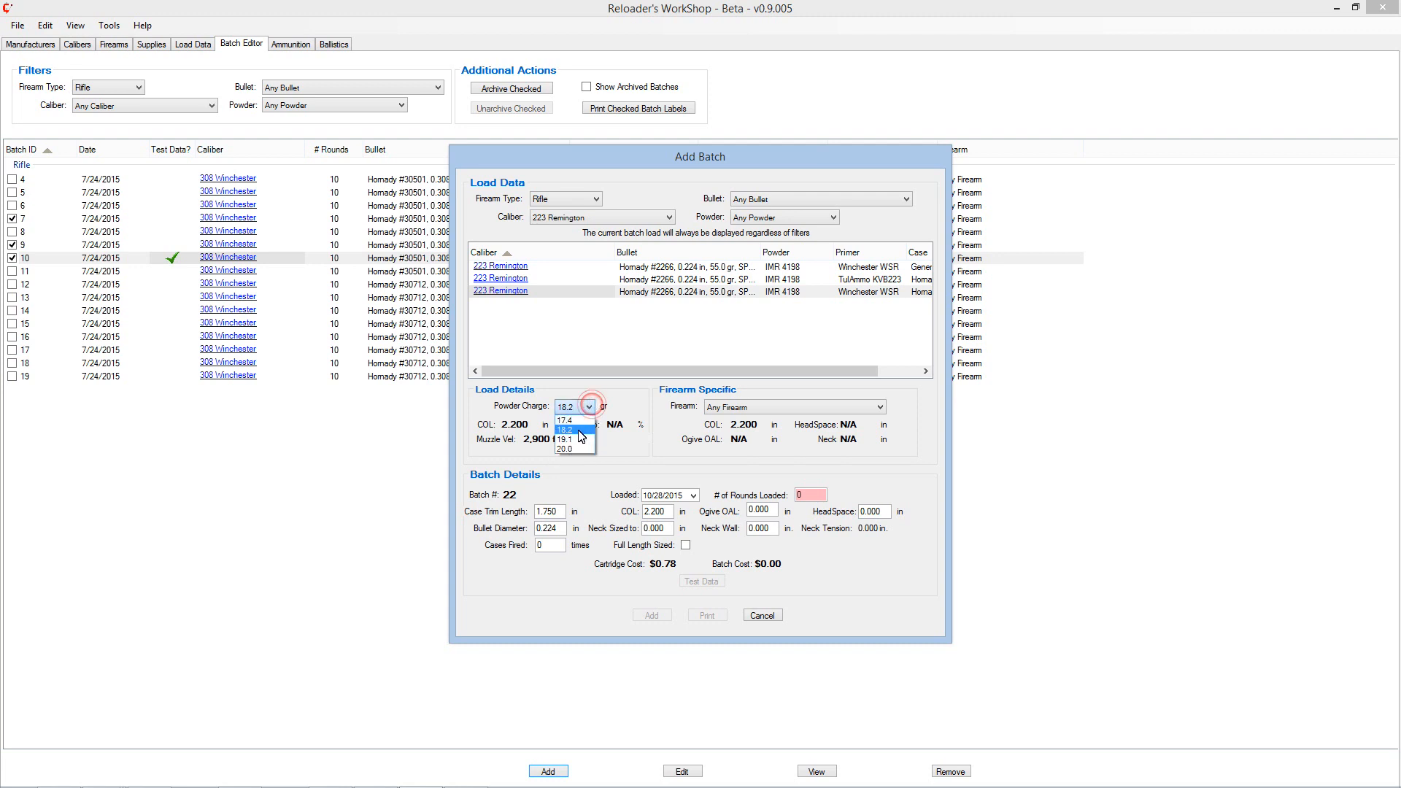
pyautogui.click(576, 441)
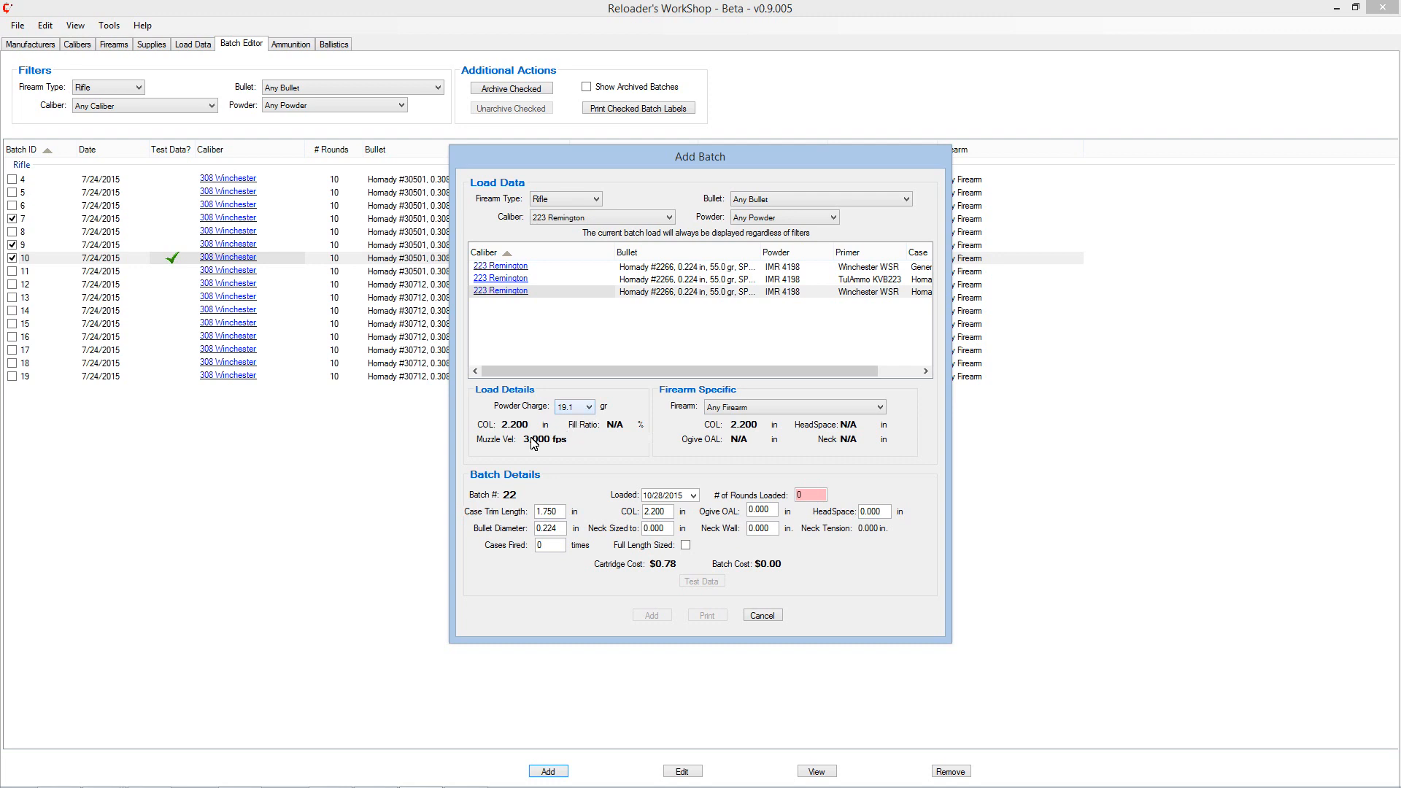
pyautogui.click(589, 409)
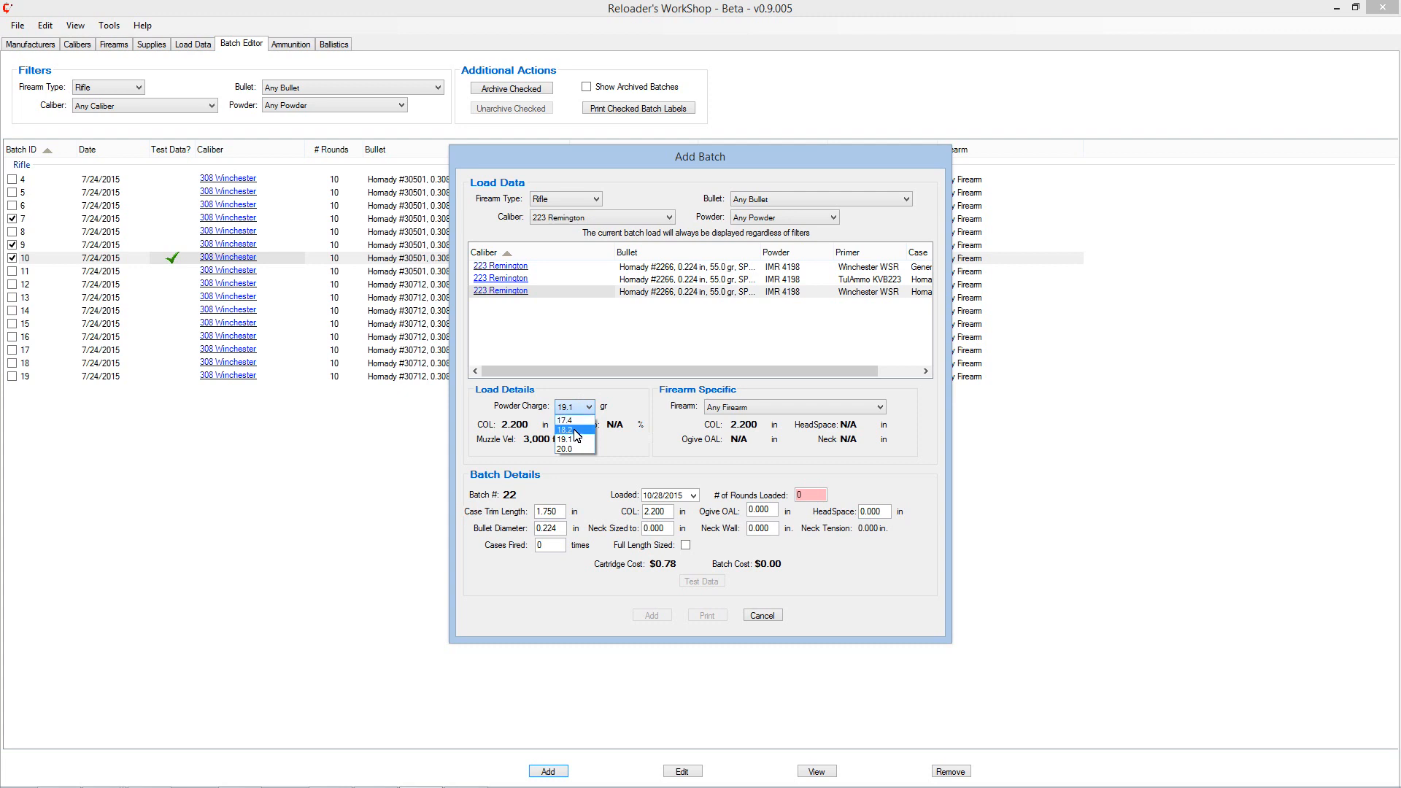
pyautogui.click(576, 431)
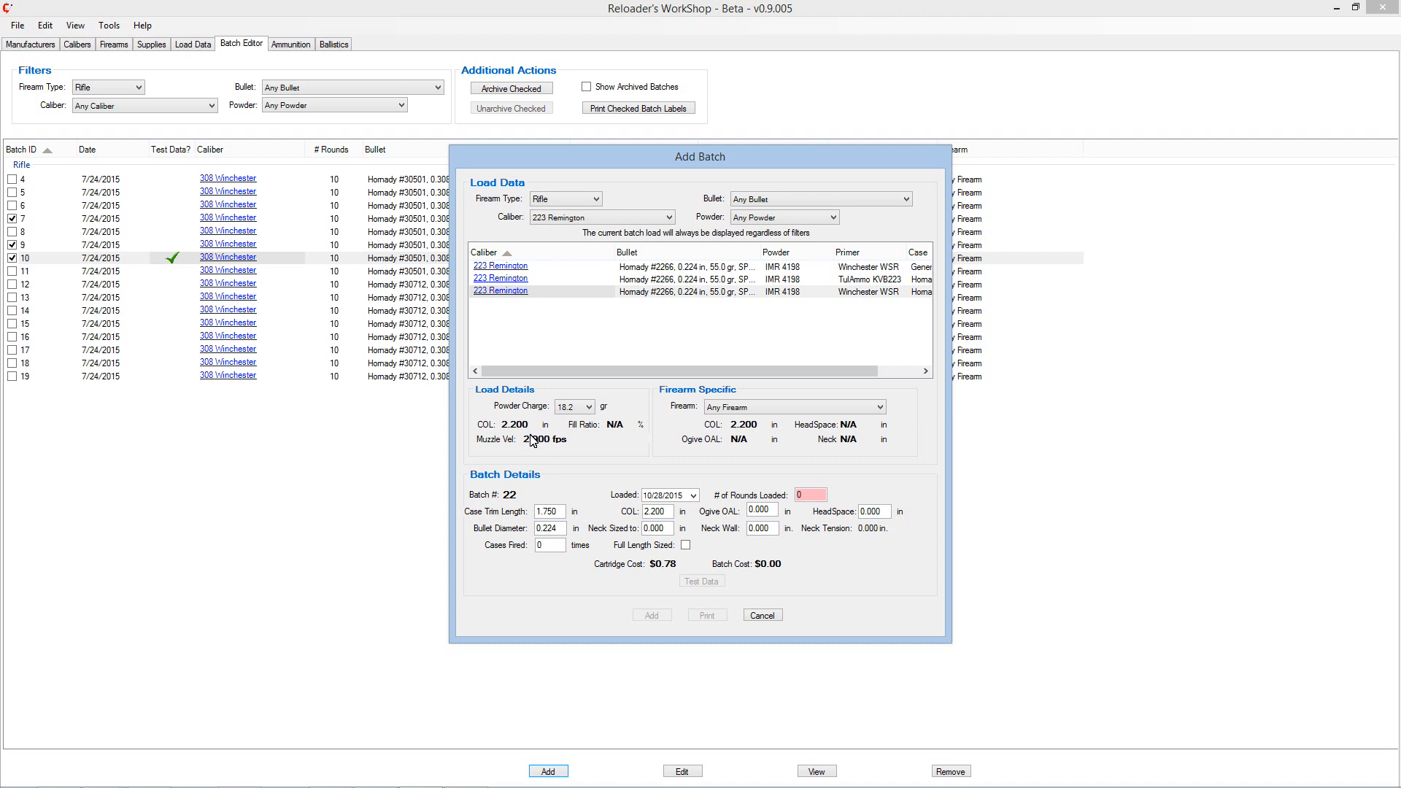
pyautogui.click(656, 295)
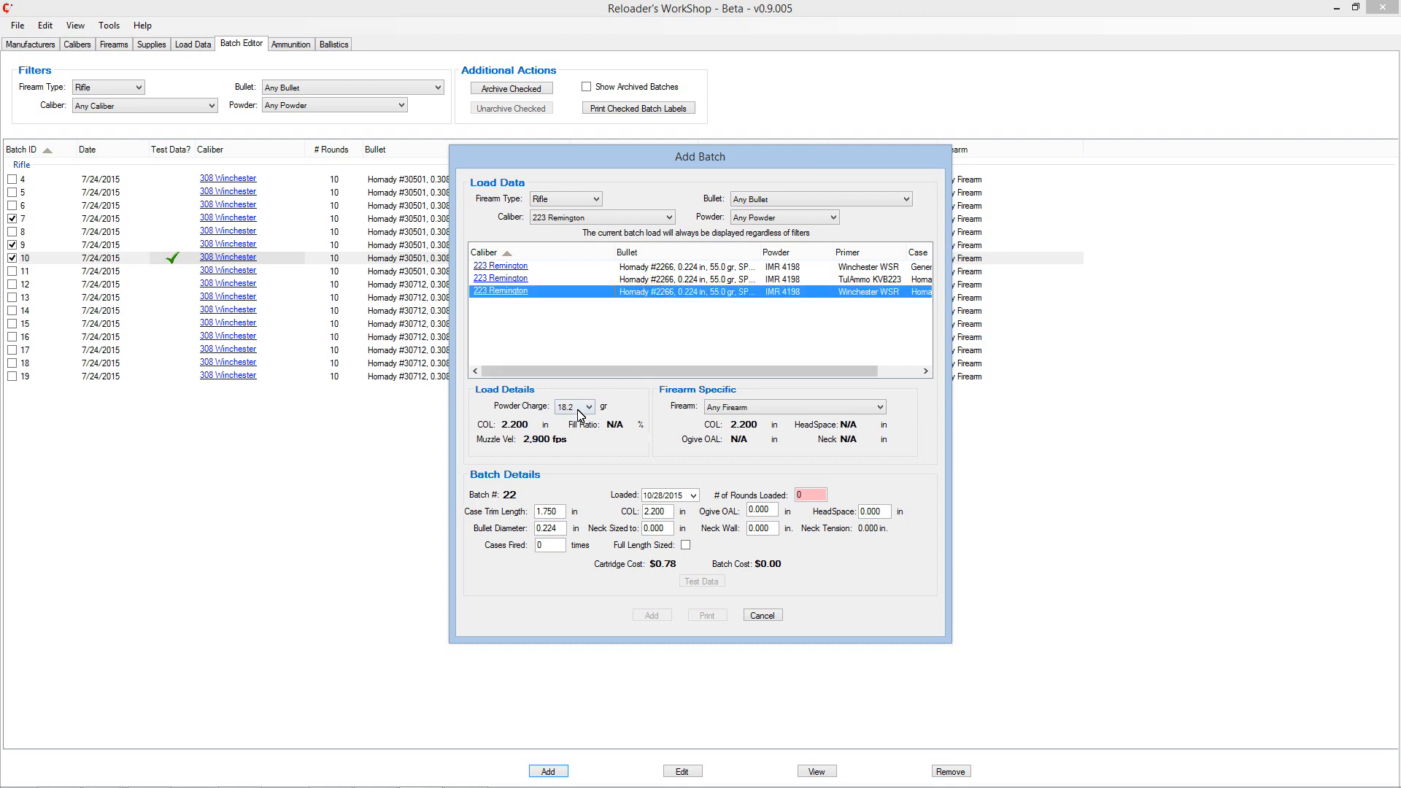
pyautogui.click(762, 615)
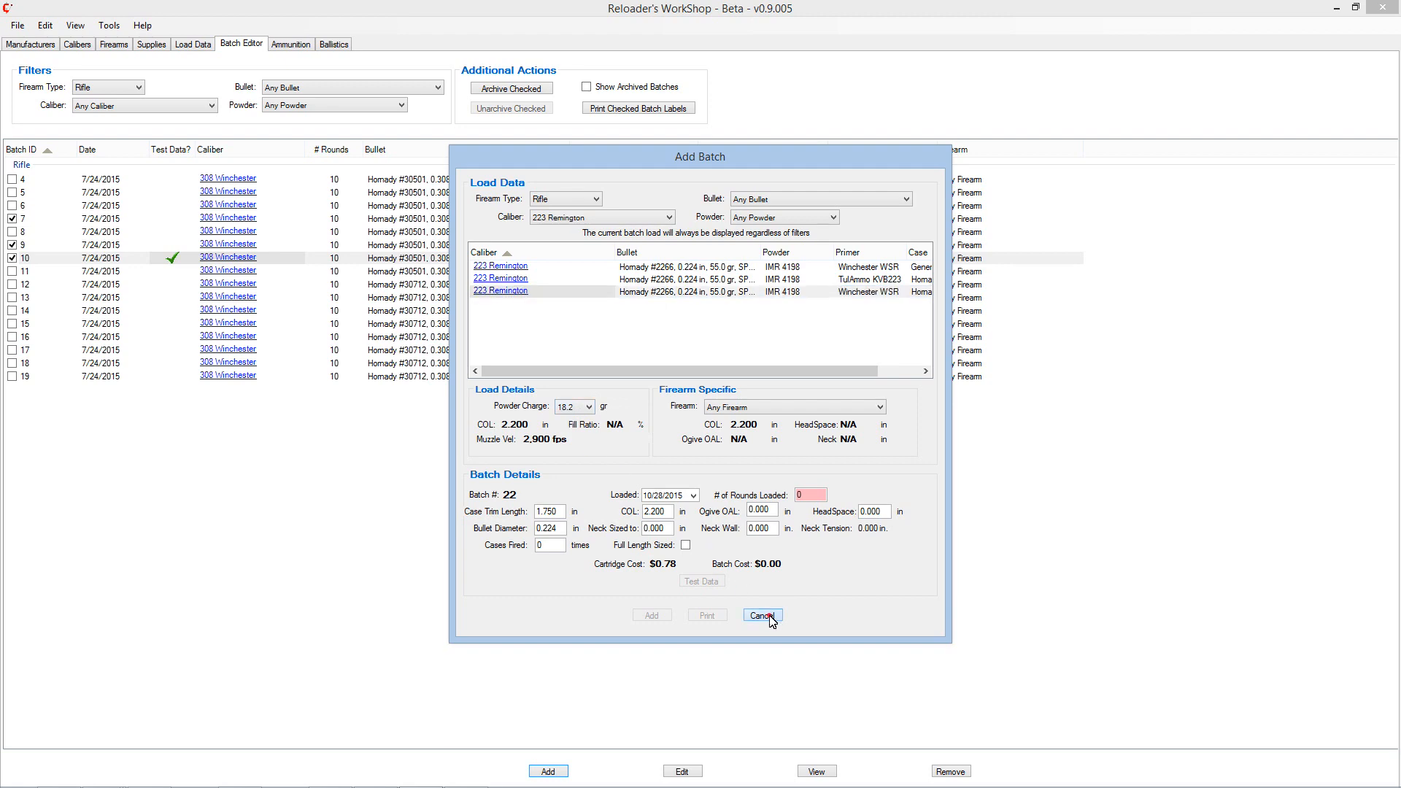
# Step: Look up the 223 Remington cartridge length in the cartridge-specific data of the Hornady 2266 SP W/C bullet and close its record unchanged
pyautogui.click(152, 45)
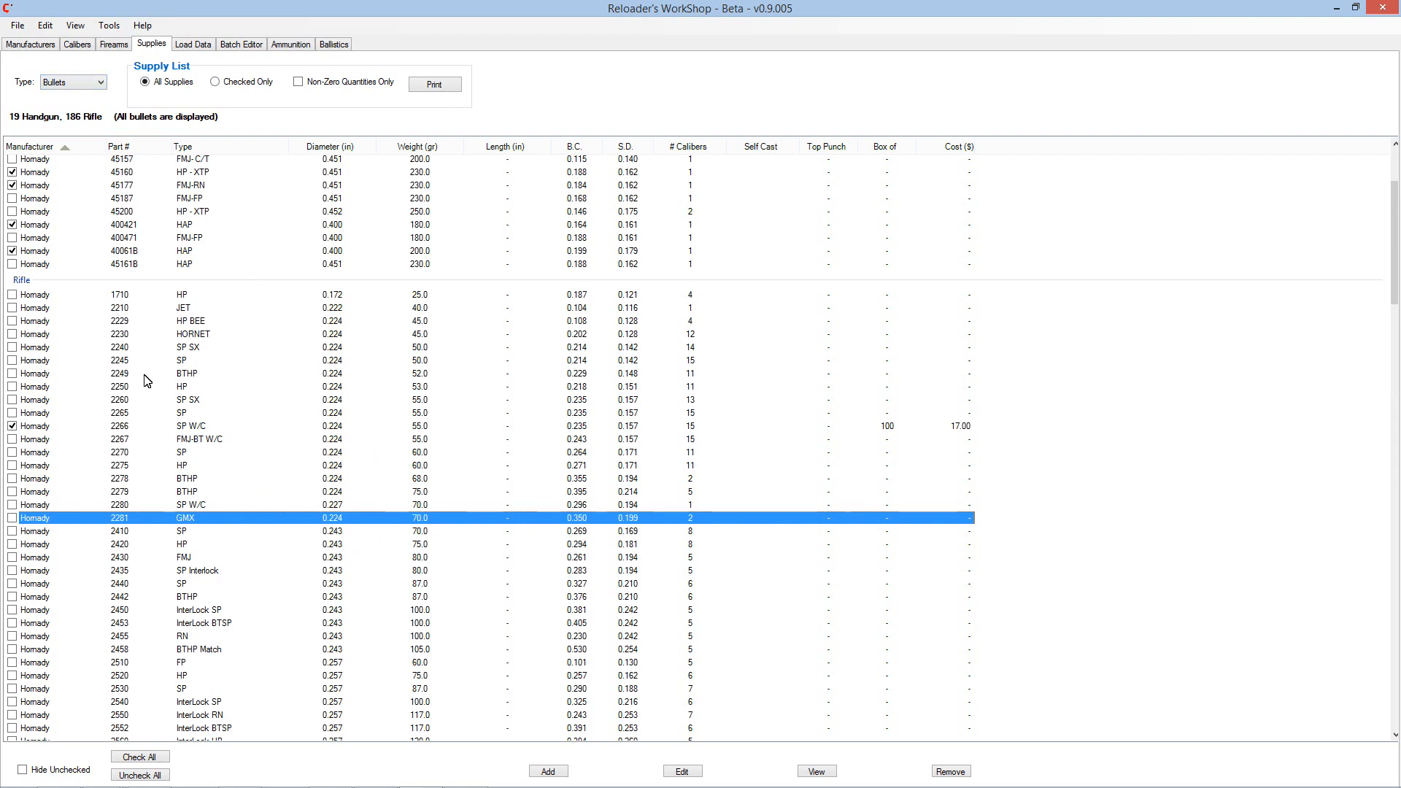
pyautogui.click(181, 428)
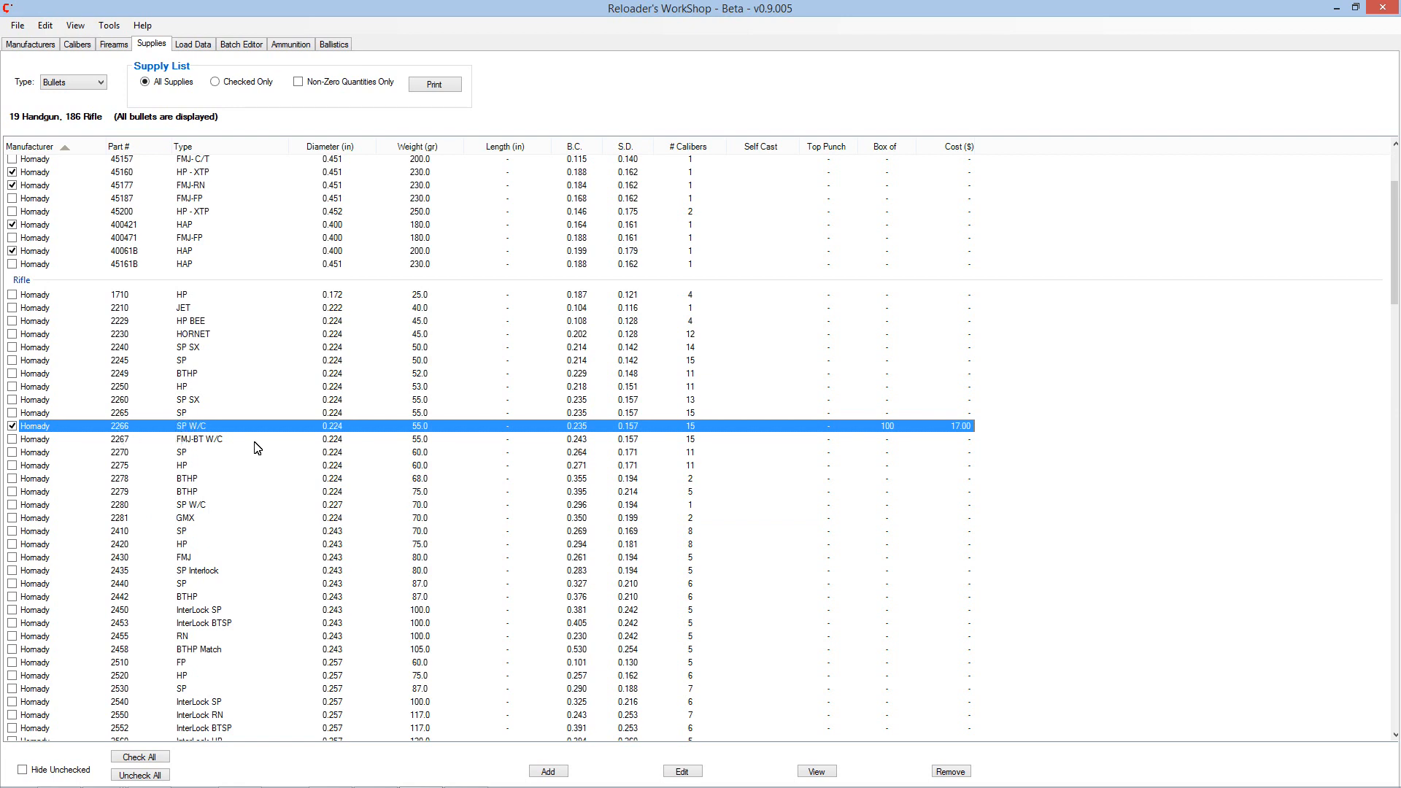
pyautogui.click(683, 771)
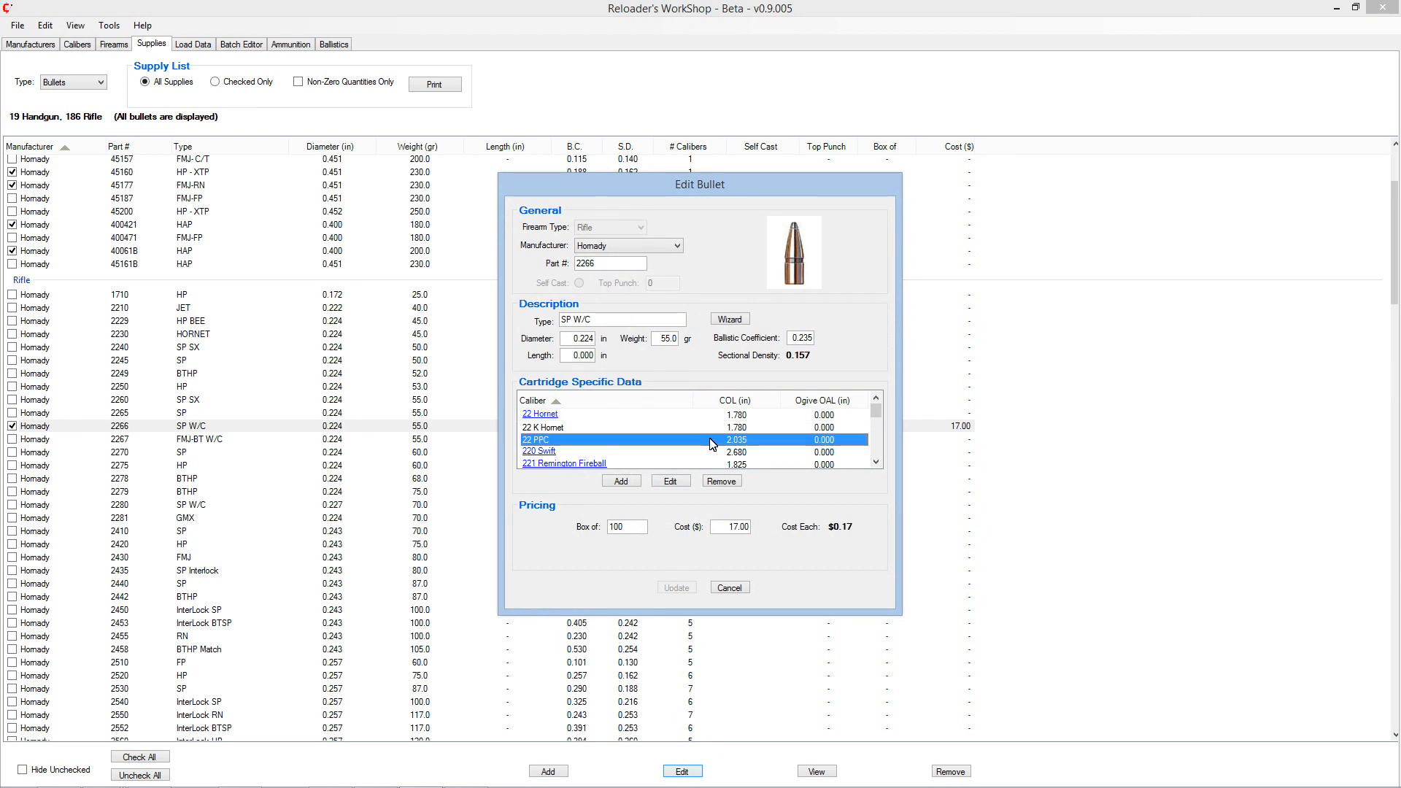
pyautogui.scroll(-1, 708, 443)
pyautogui.scroll(-1, 708, 443)
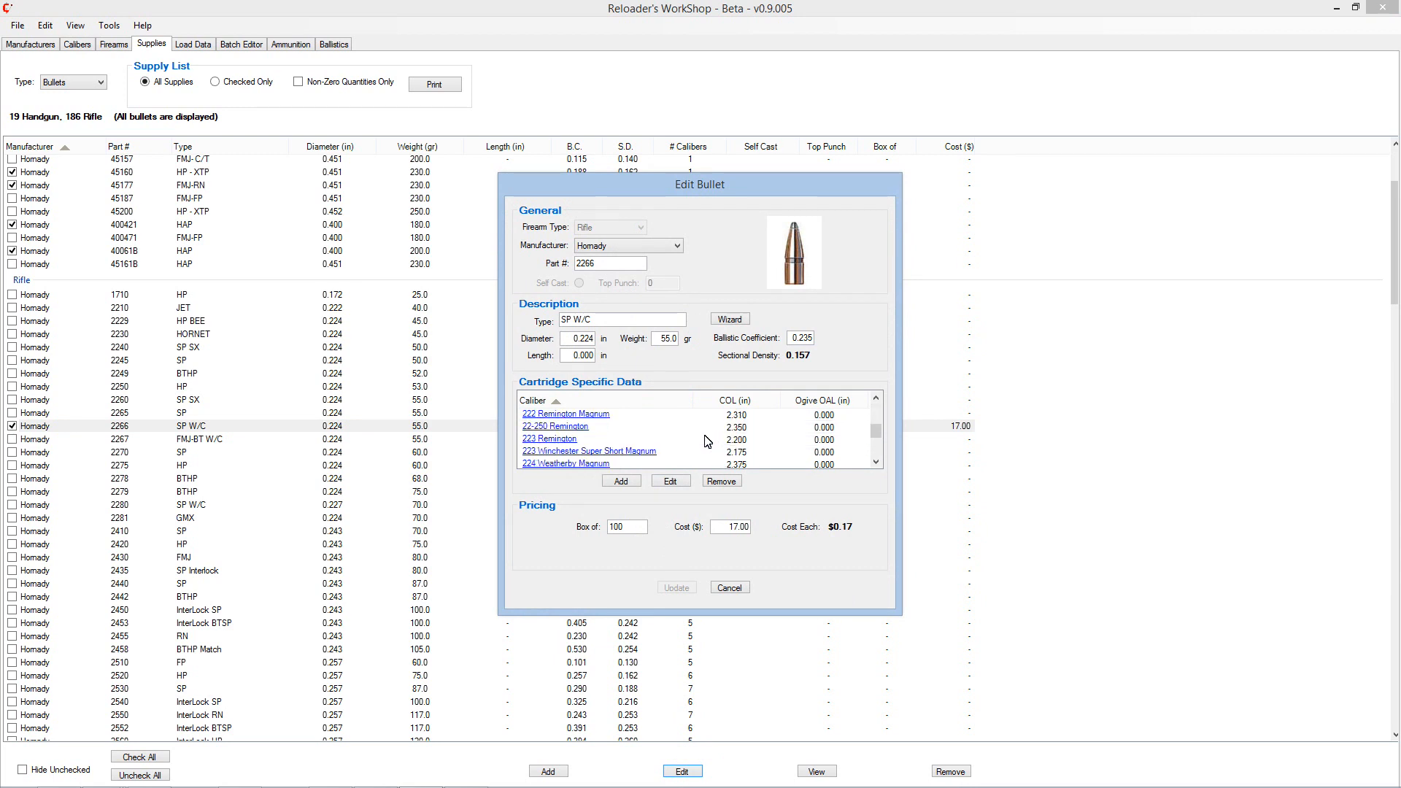
pyautogui.click(692, 442)
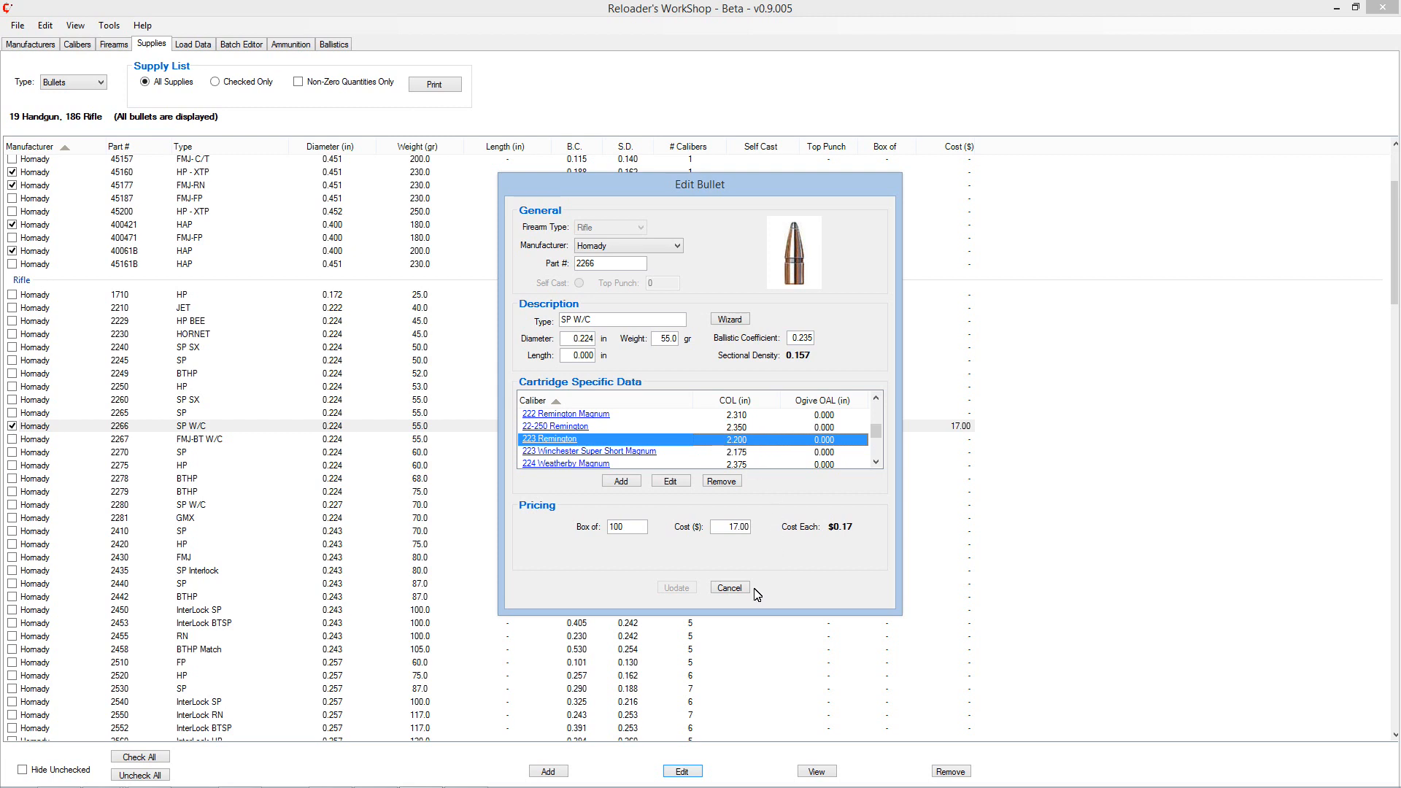
pyautogui.click(731, 589)
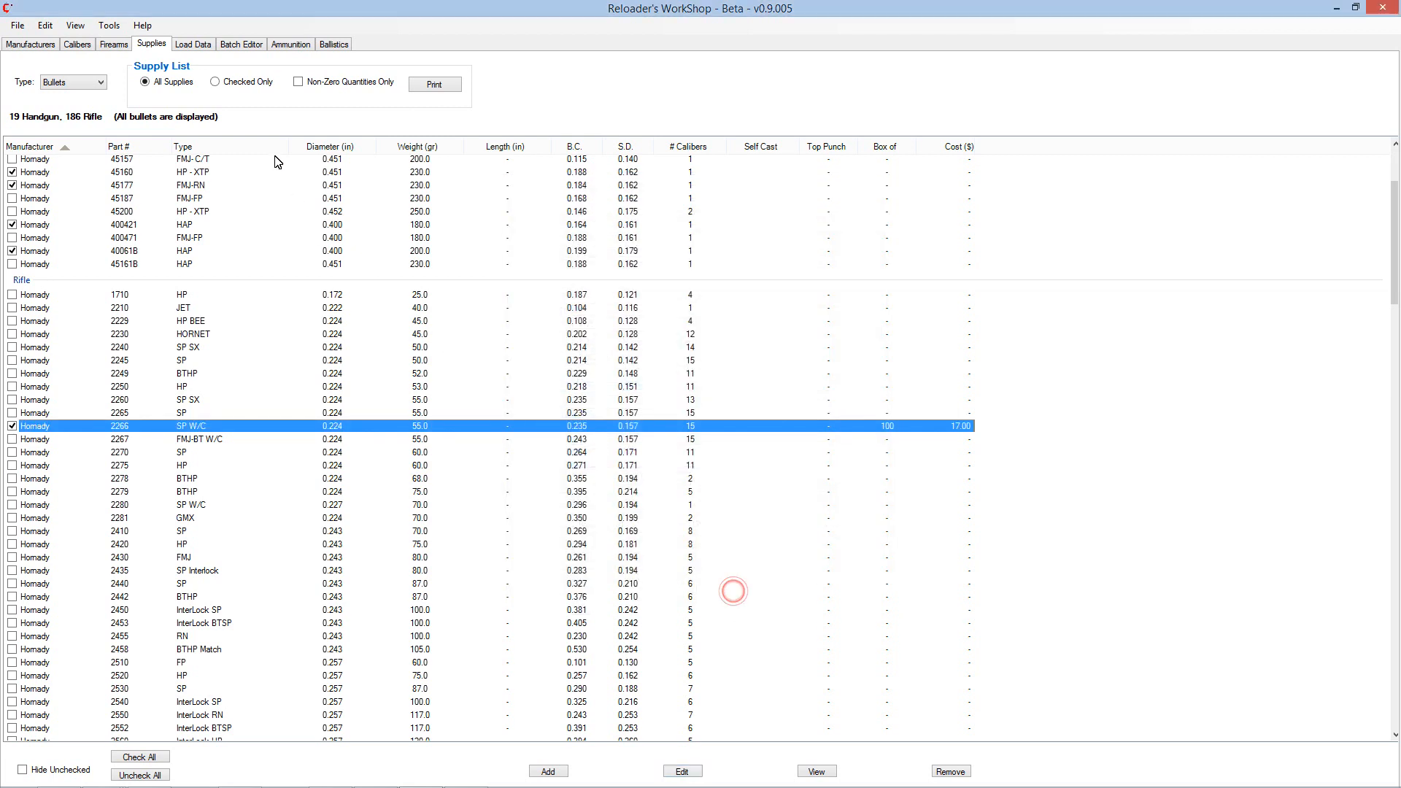
# Step: Start a new batch from the 223 Remington load with Winchester WSR primer and Hornady case, using an 18.2 gr powder charge
pyautogui.click(248, 44)
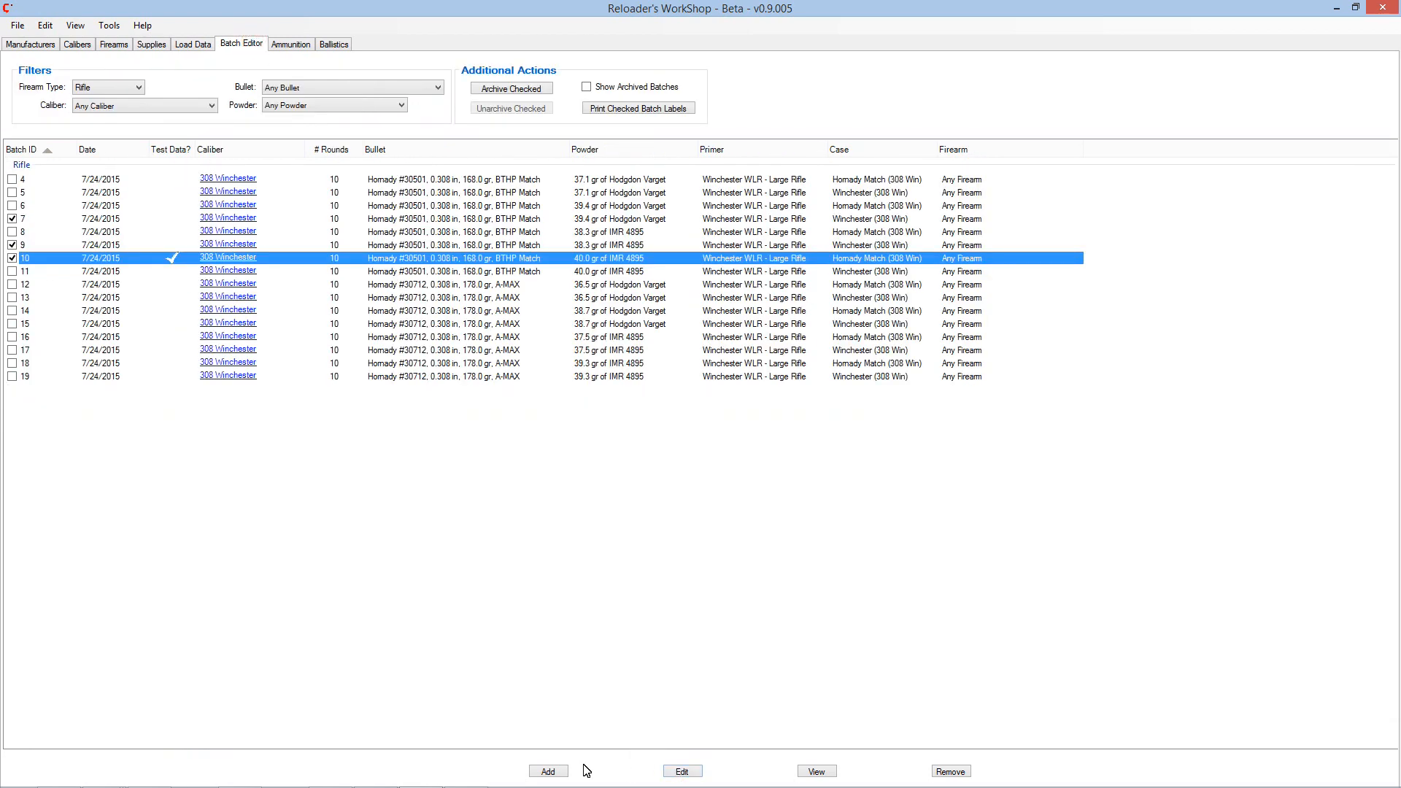
pyautogui.click(546, 771)
pyautogui.click(595, 216)
pyautogui.click(581, 242)
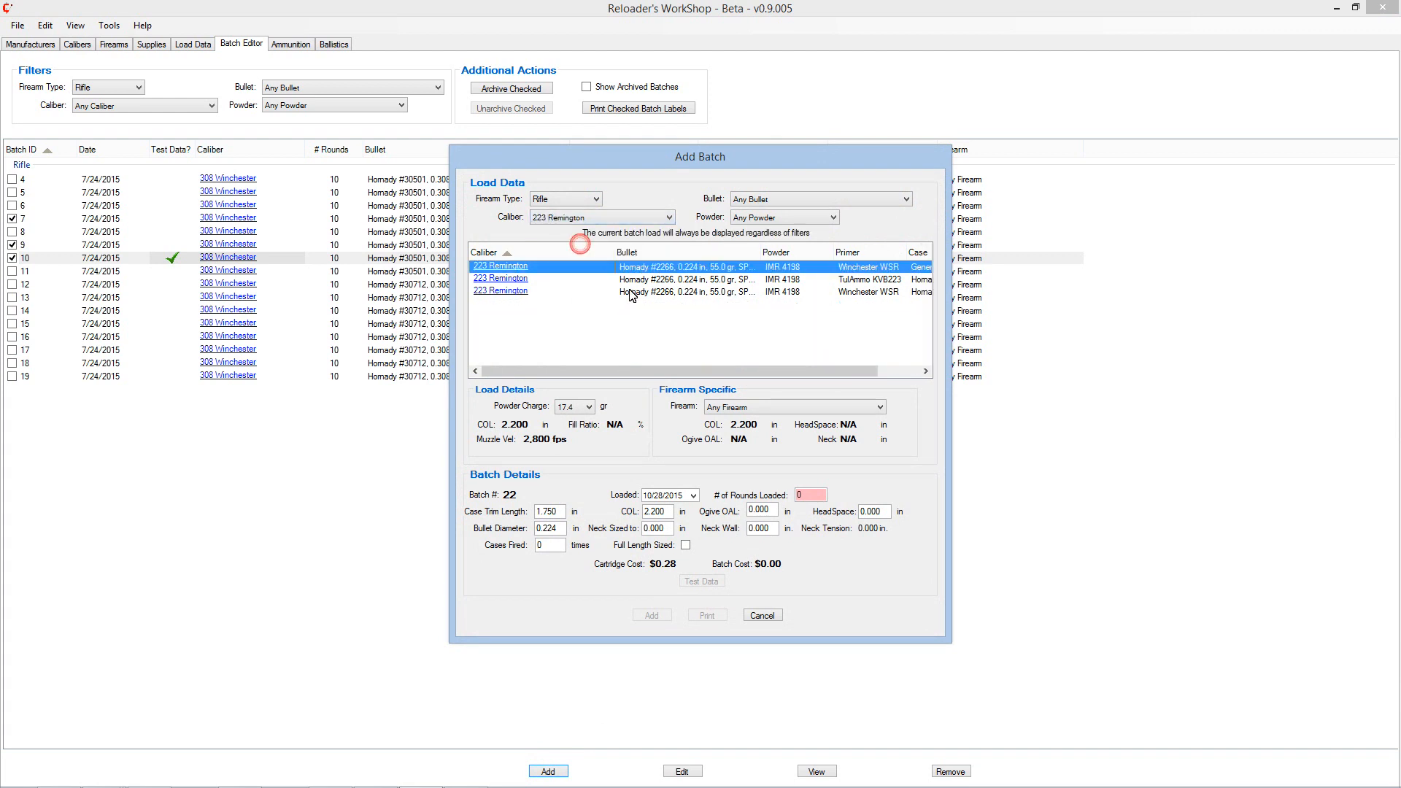
pyautogui.click(633, 292)
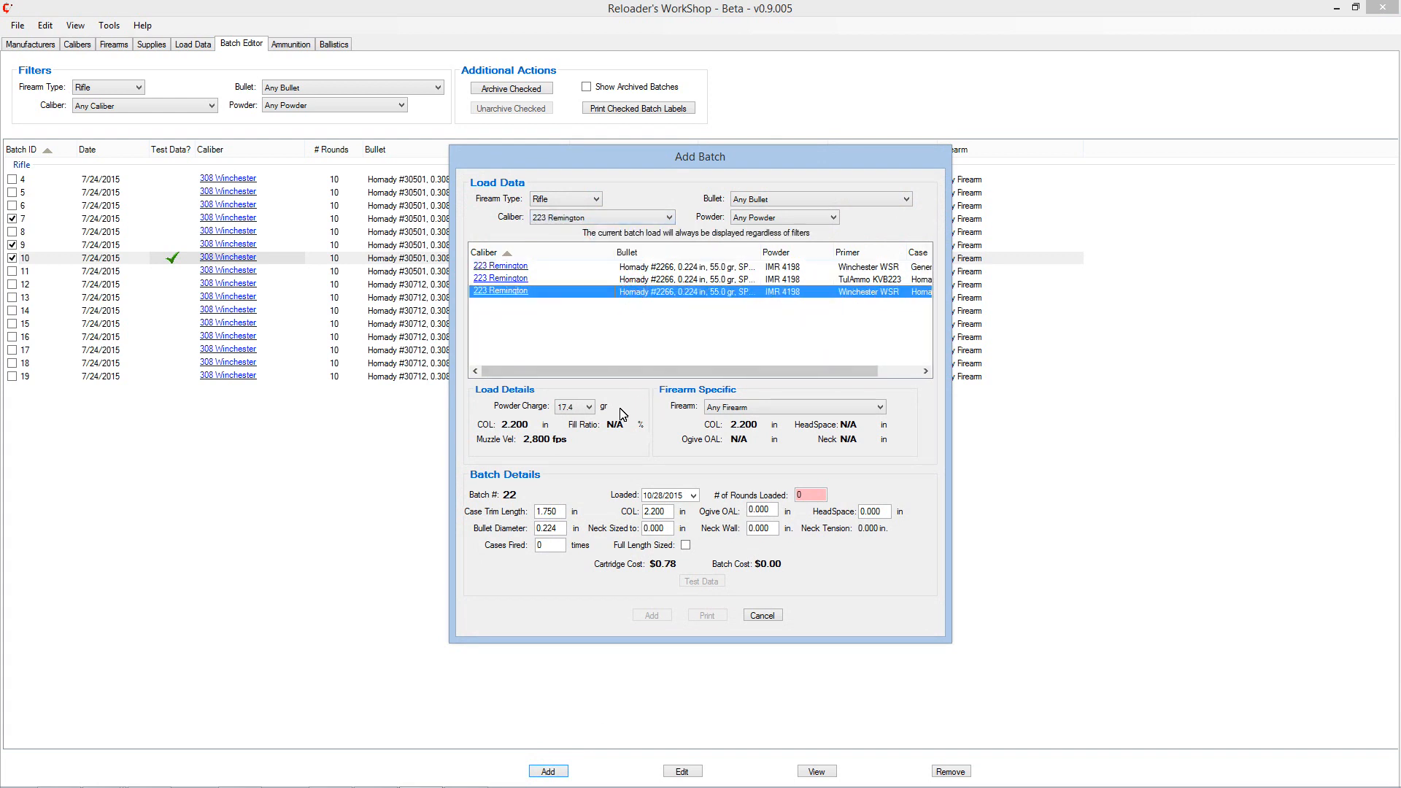
pyautogui.click(590, 406)
pyautogui.click(572, 431)
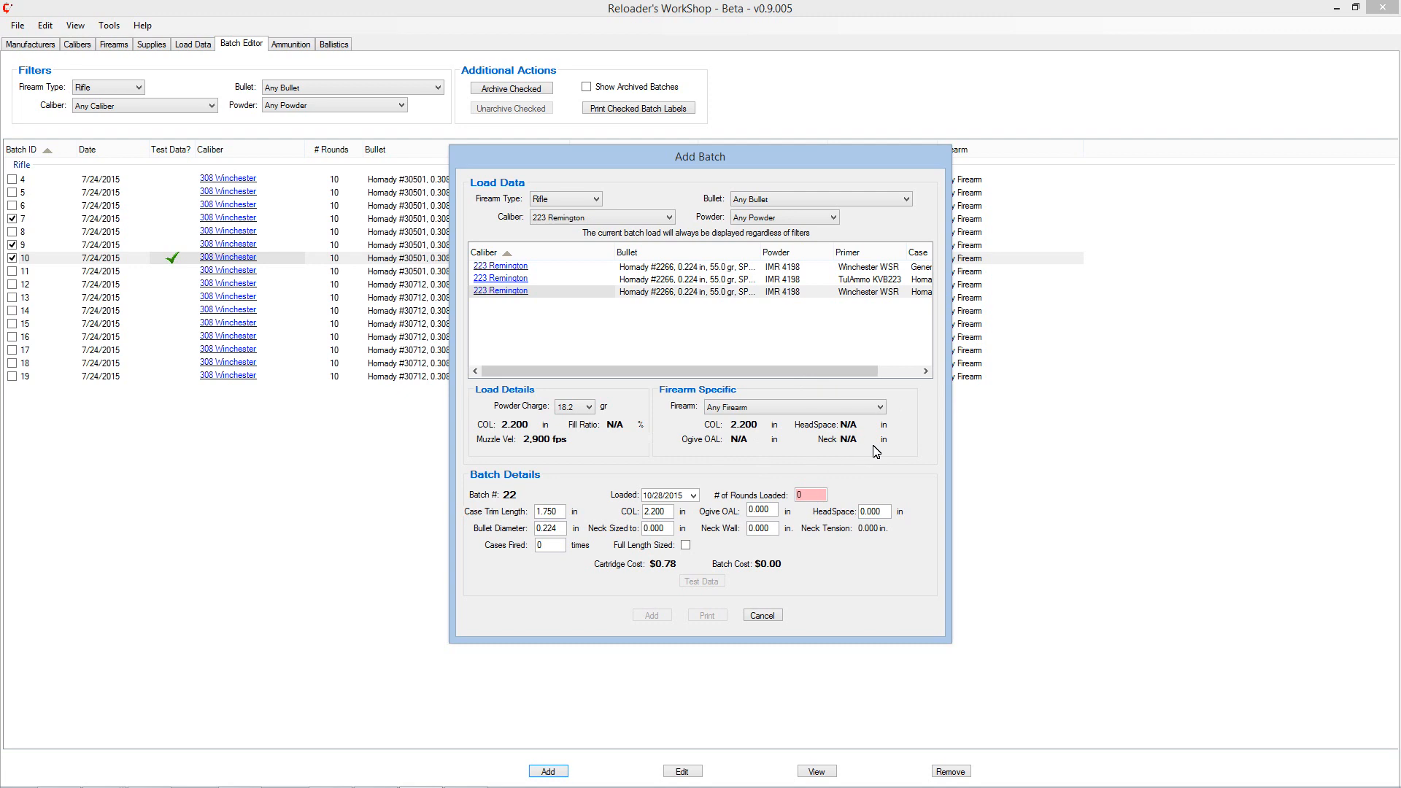
# Step: Try the Smith & Wesson M&P 15 as the batch's firearm, revert to Any Firearm and cancel the batch
pyautogui.click(844, 407)
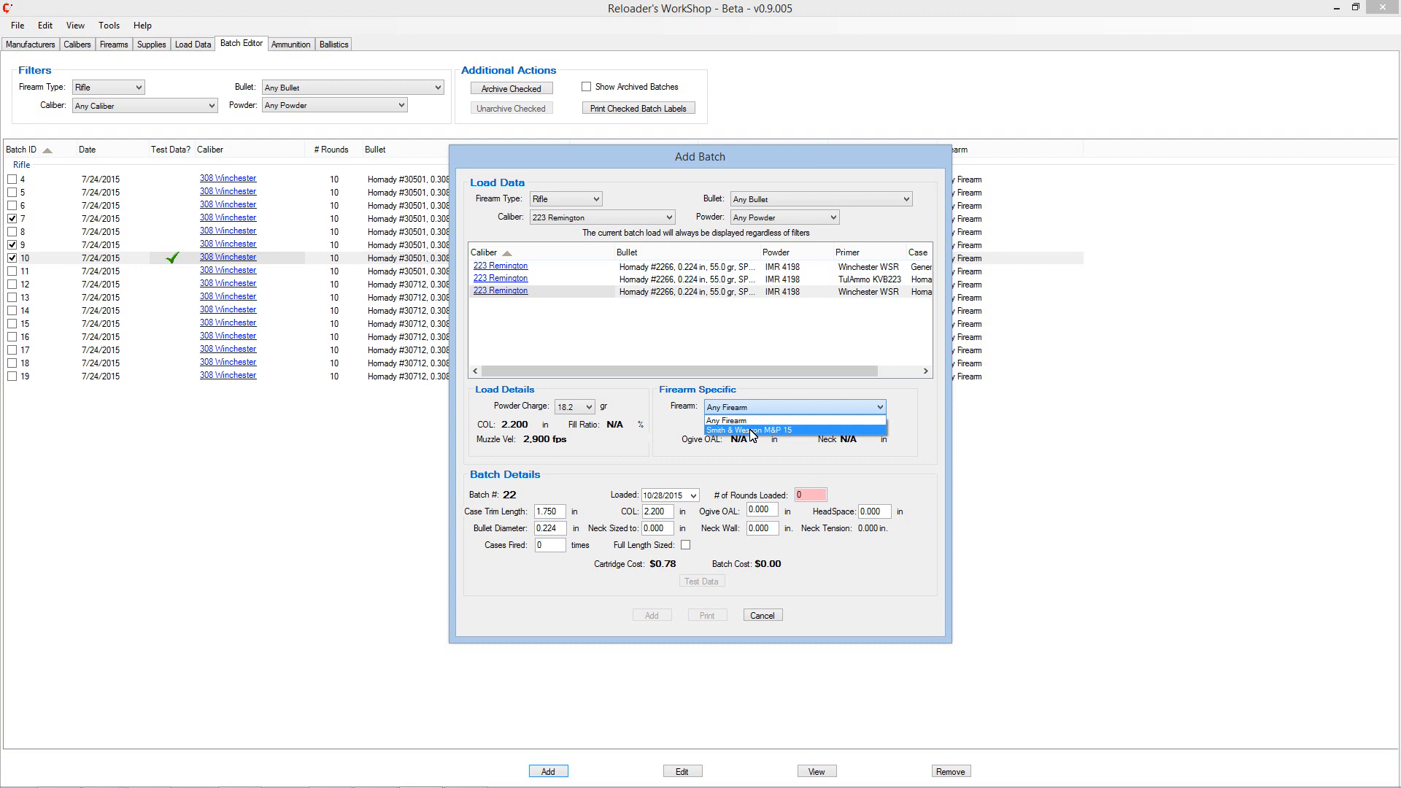
pyautogui.click(794, 430)
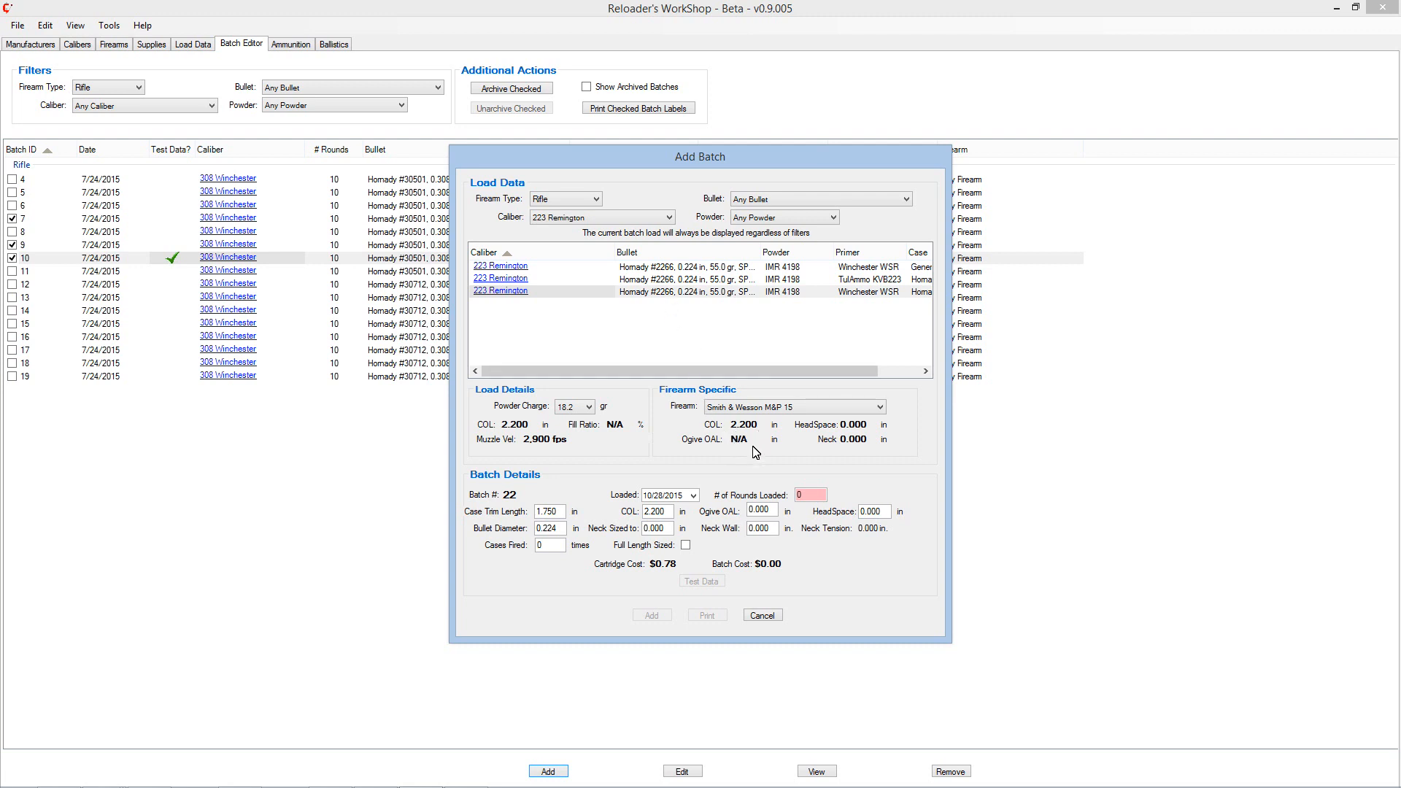
pyautogui.click(779, 408)
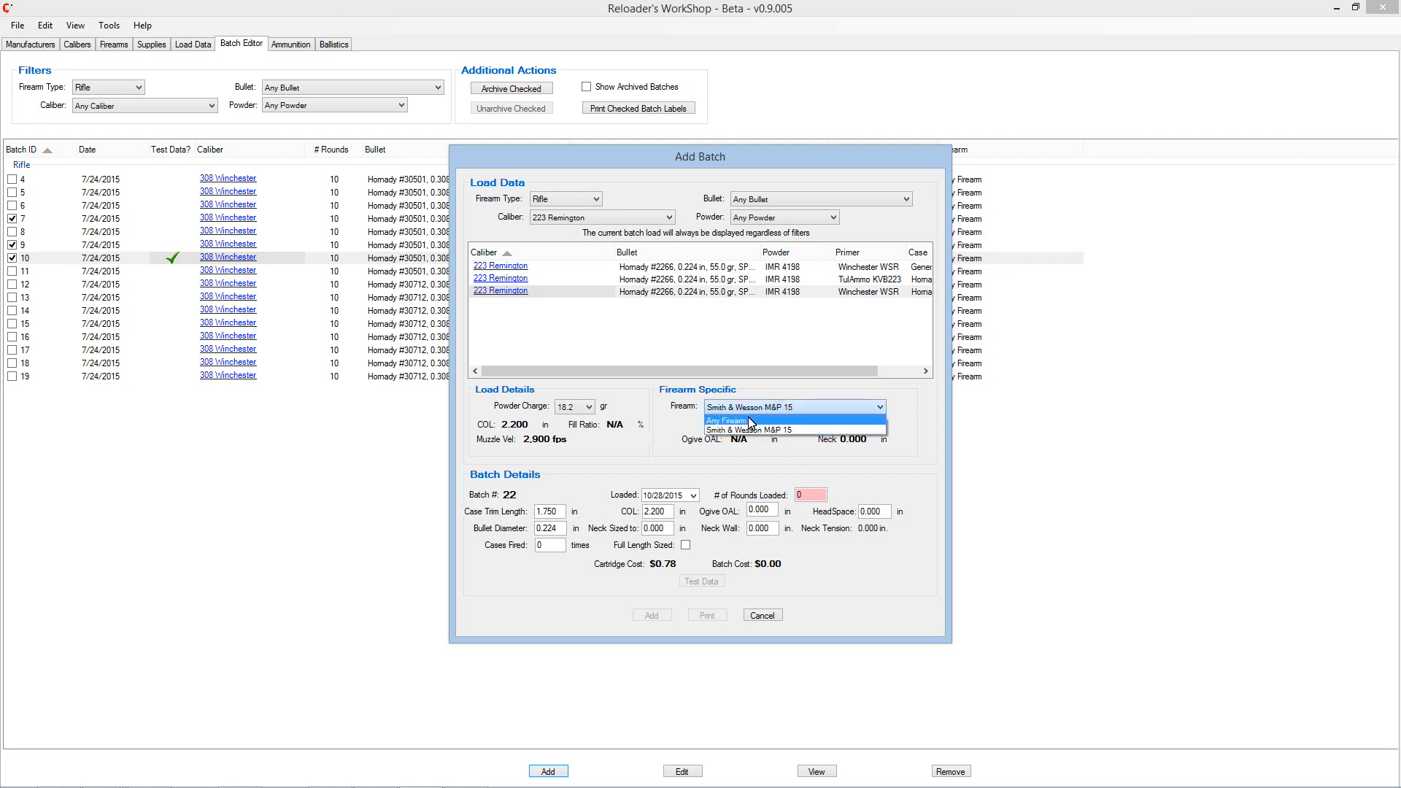
pyautogui.click(749, 422)
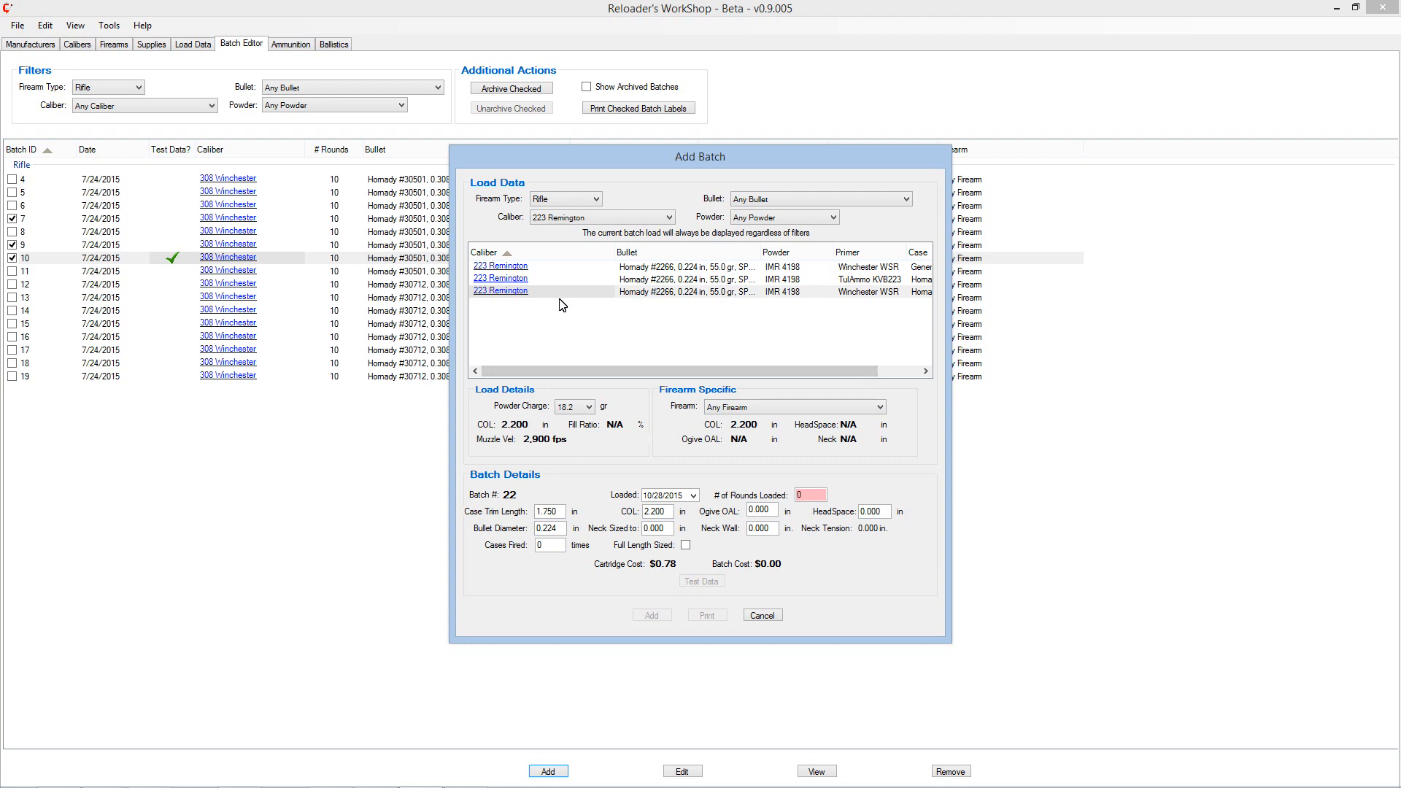
pyautogui.click(762, 617)
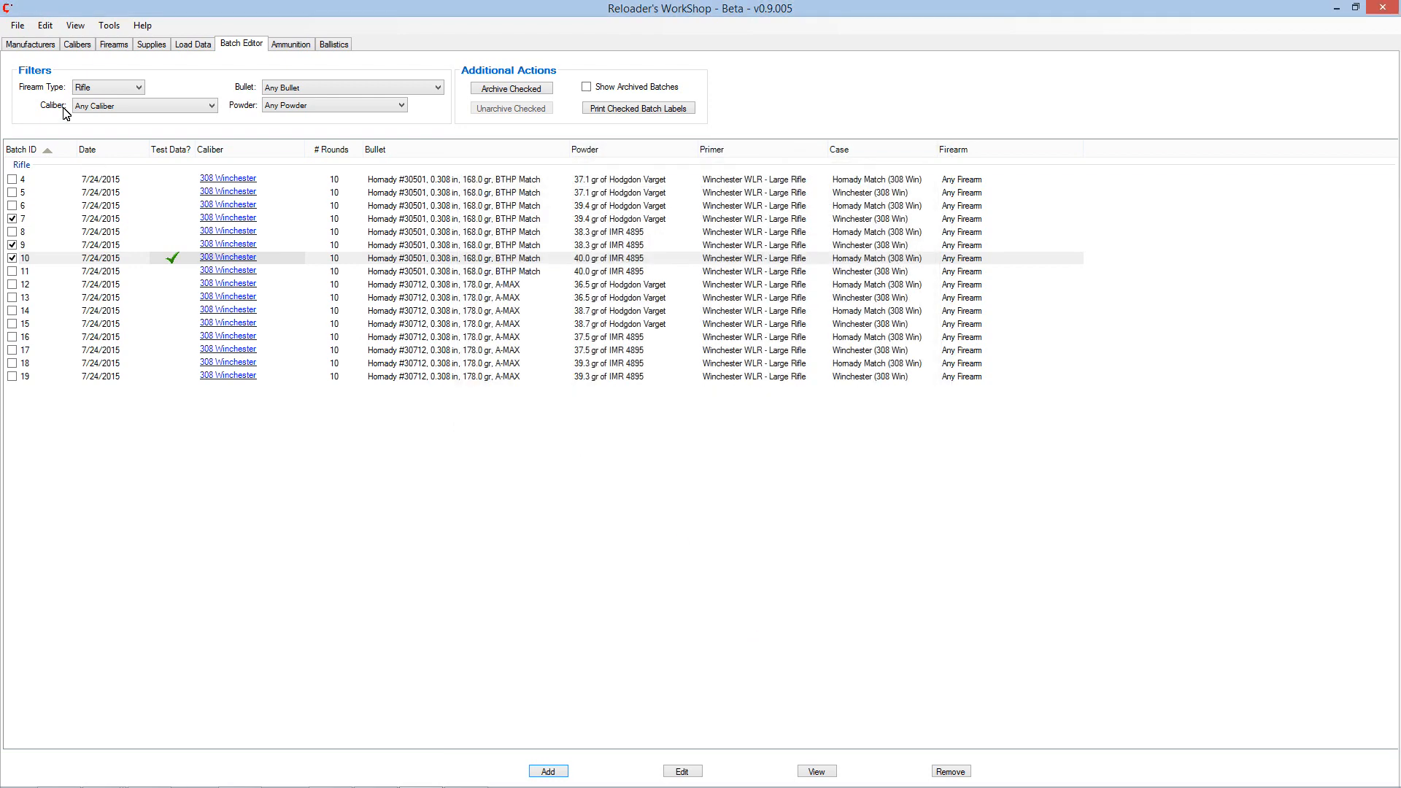
# Step: Edit the Smith & Wesson M&P 15 rifle, adding 5.56 NATO to its usable cartridges and making it the primary cartridge
pyautogui.click(114, 46)
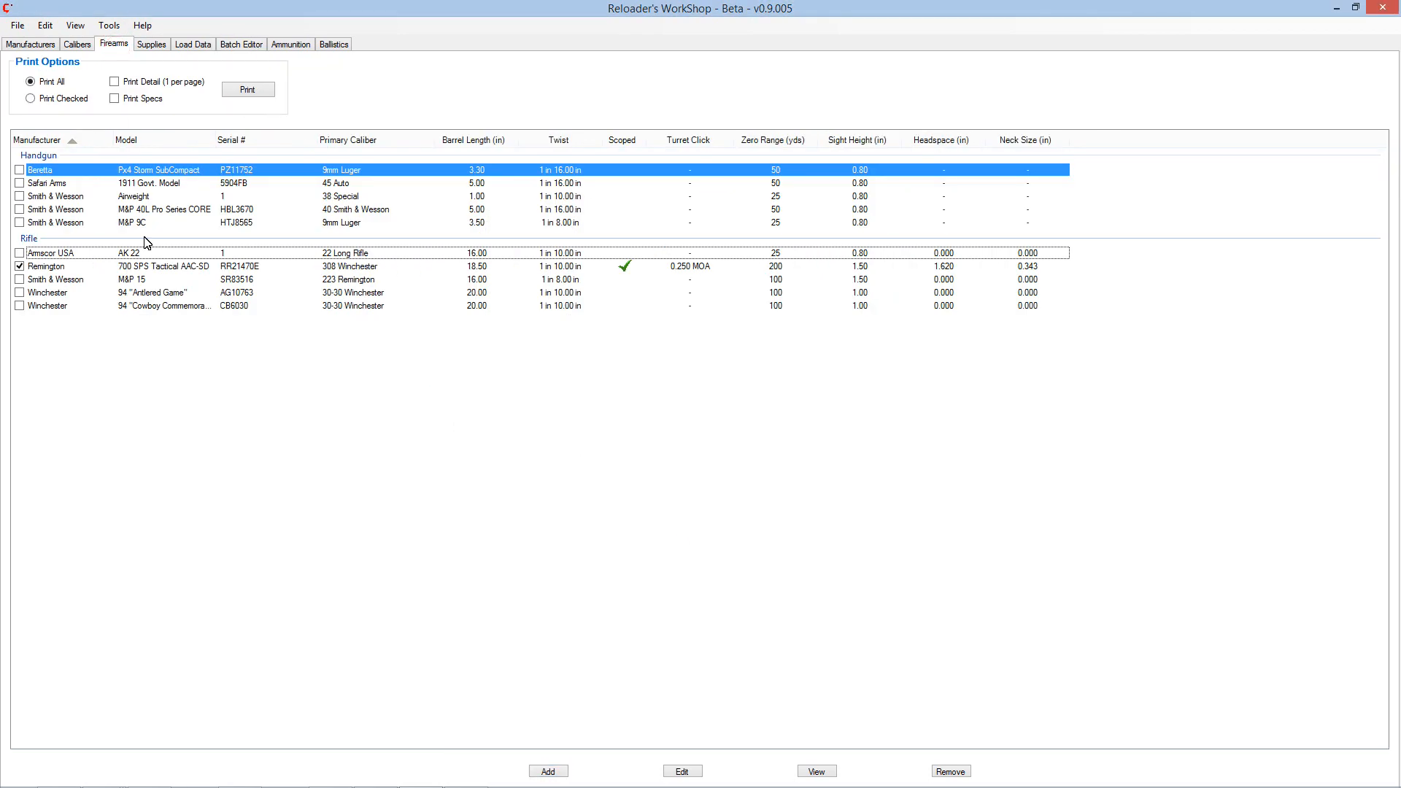
pyautogui.click(148, 281)
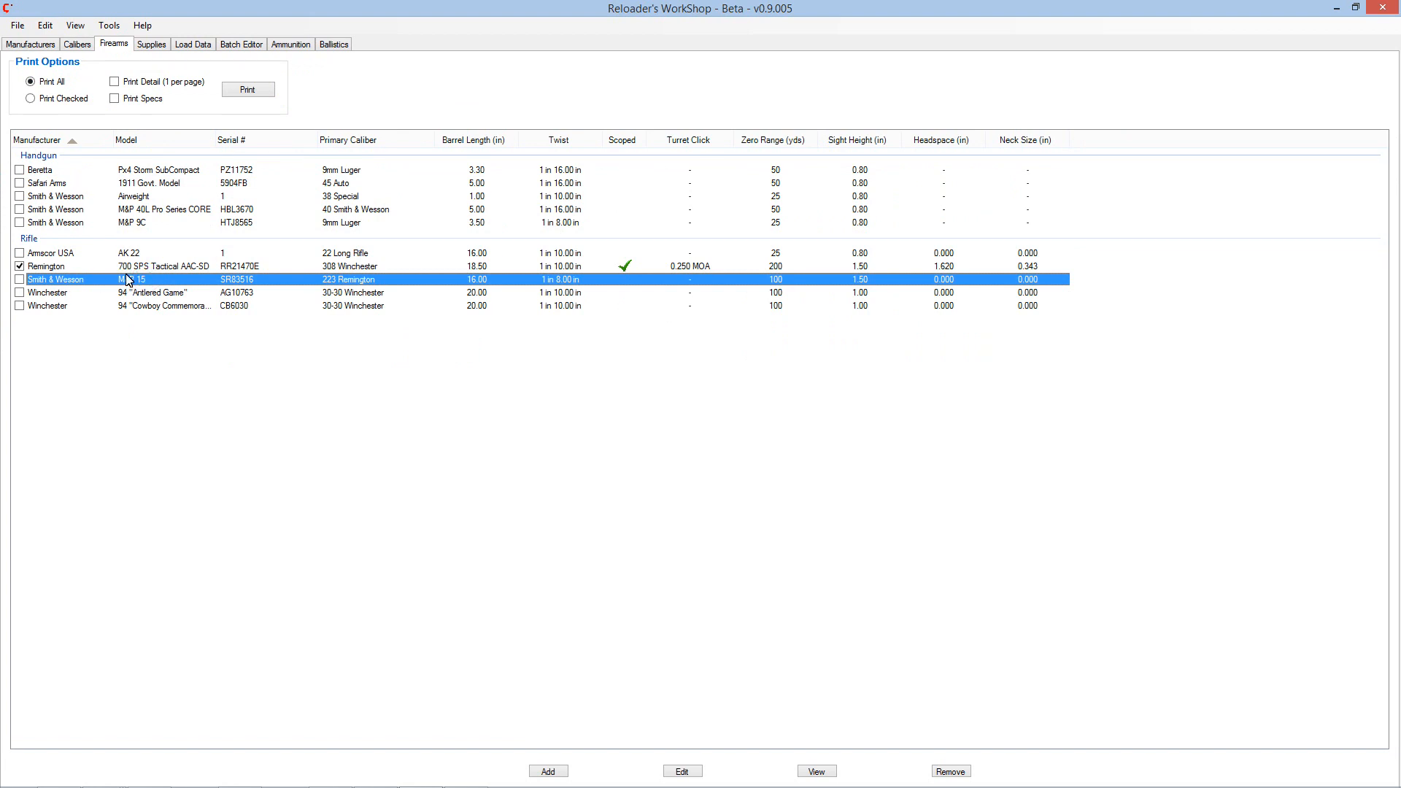
pyautogui.click(682, 773)
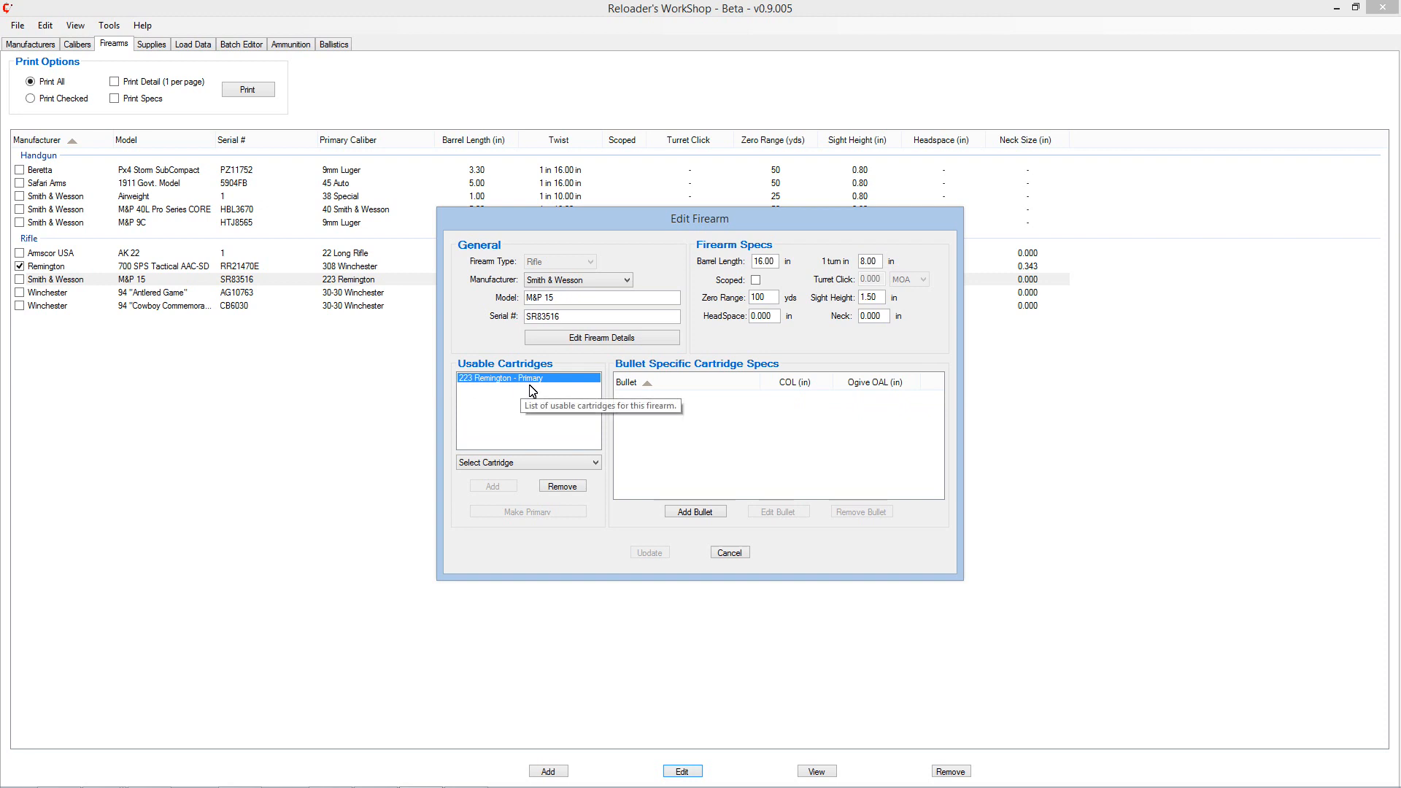
pyautogui.click(508, 464)
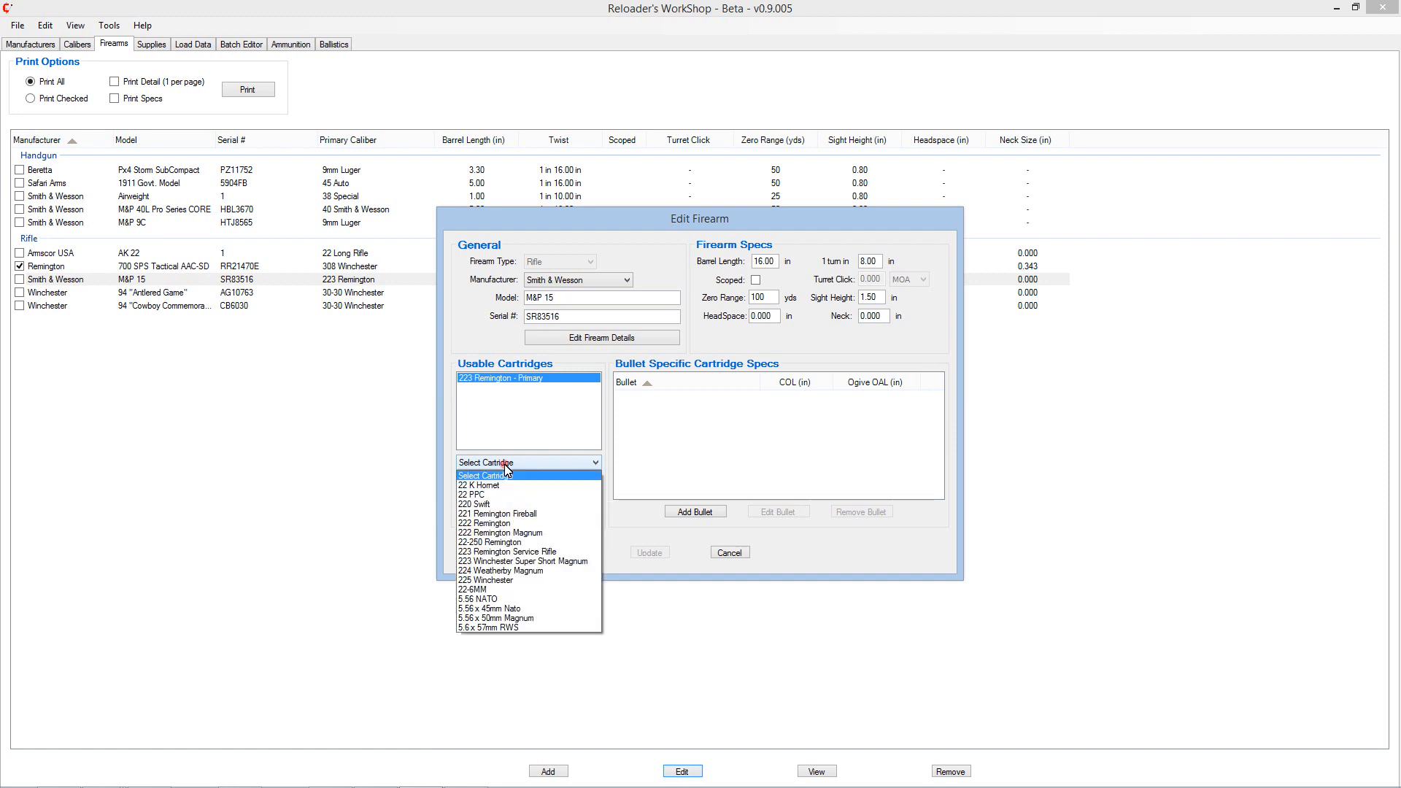
pyautogui.click(500, 605)
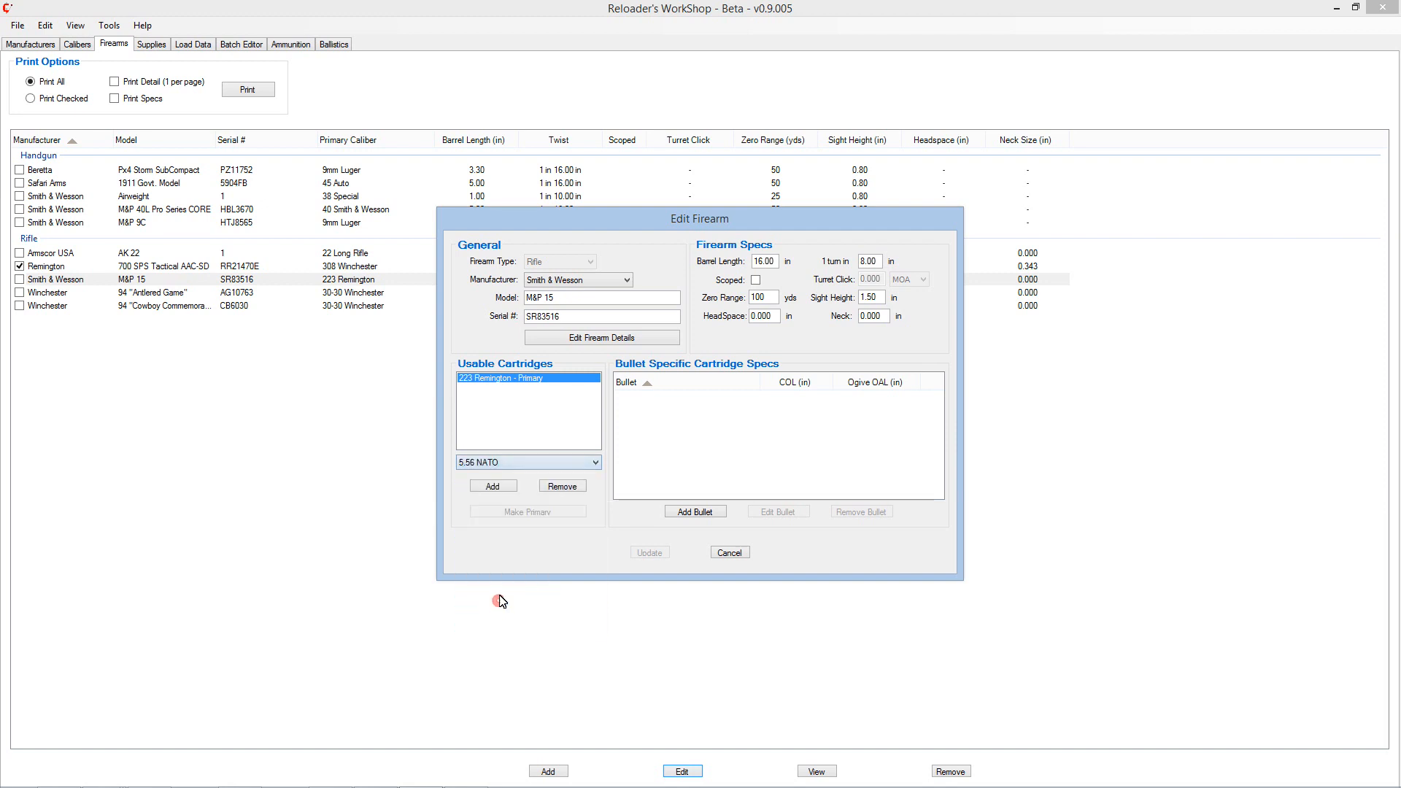
pyautogui.click(503, 485)
pyautogui.click(485, 388)
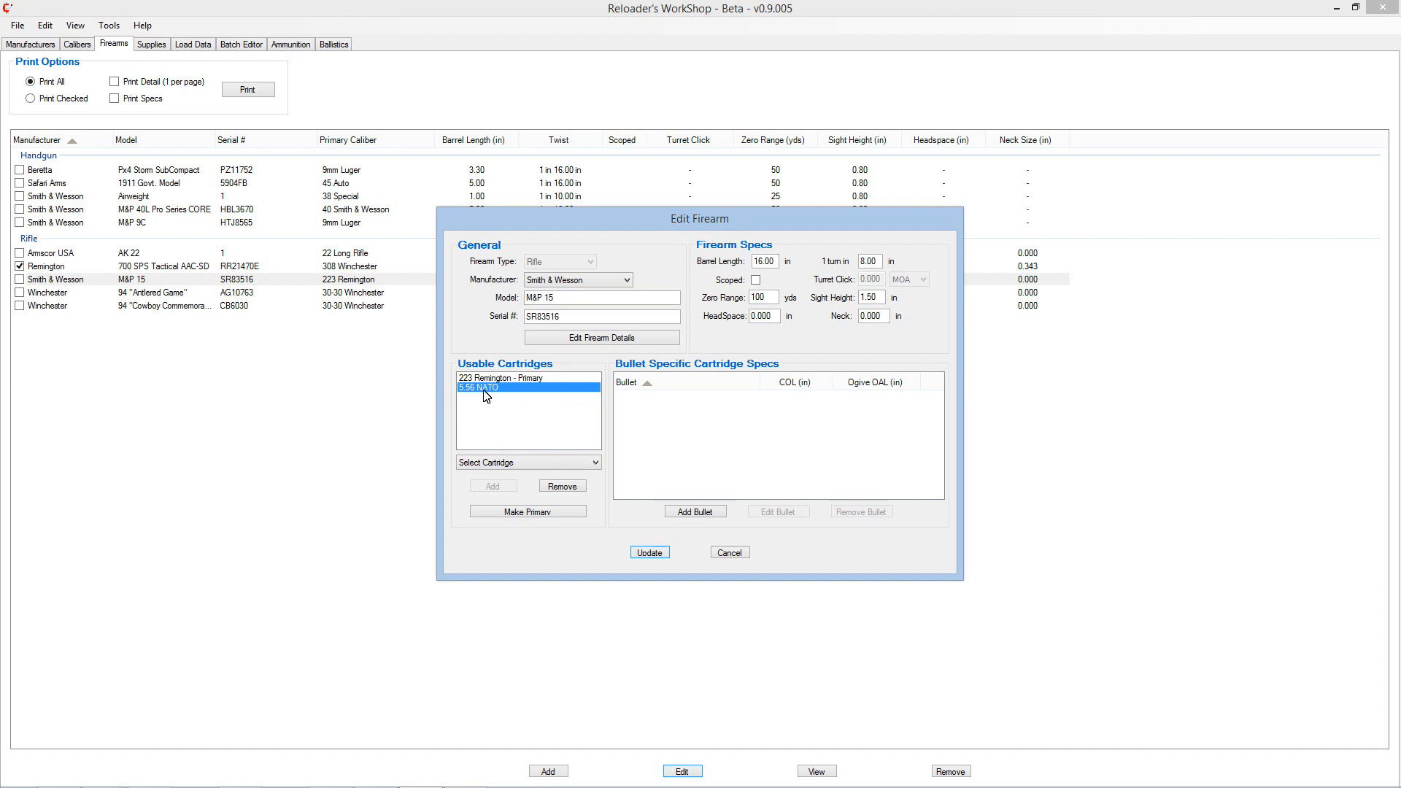
pyautogui.click(526, 513)
# Step: Add 223 Remington Service Rifle to the M&P 15's usable cartridges
pyautogui.click(499, 465)
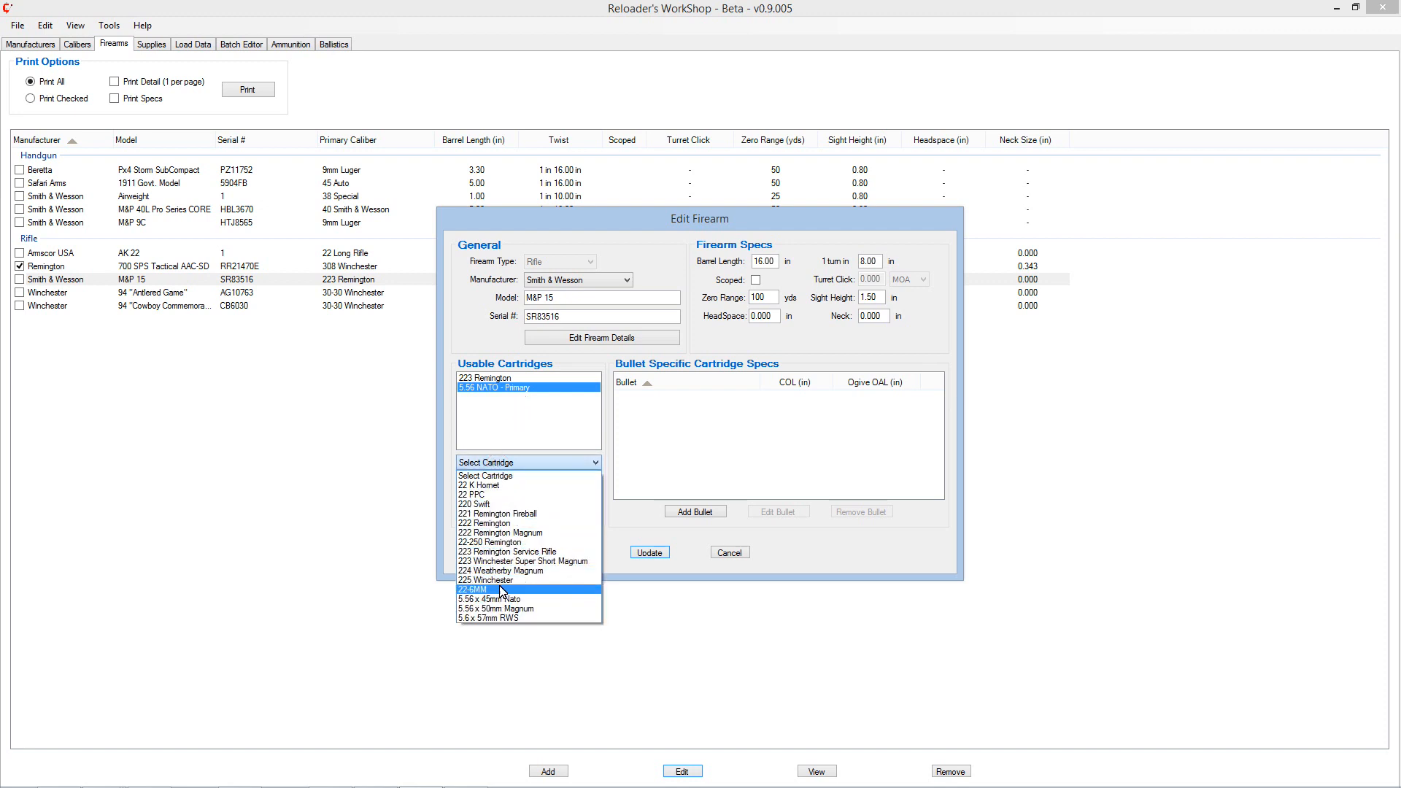
pyautogui.click(507, 553)
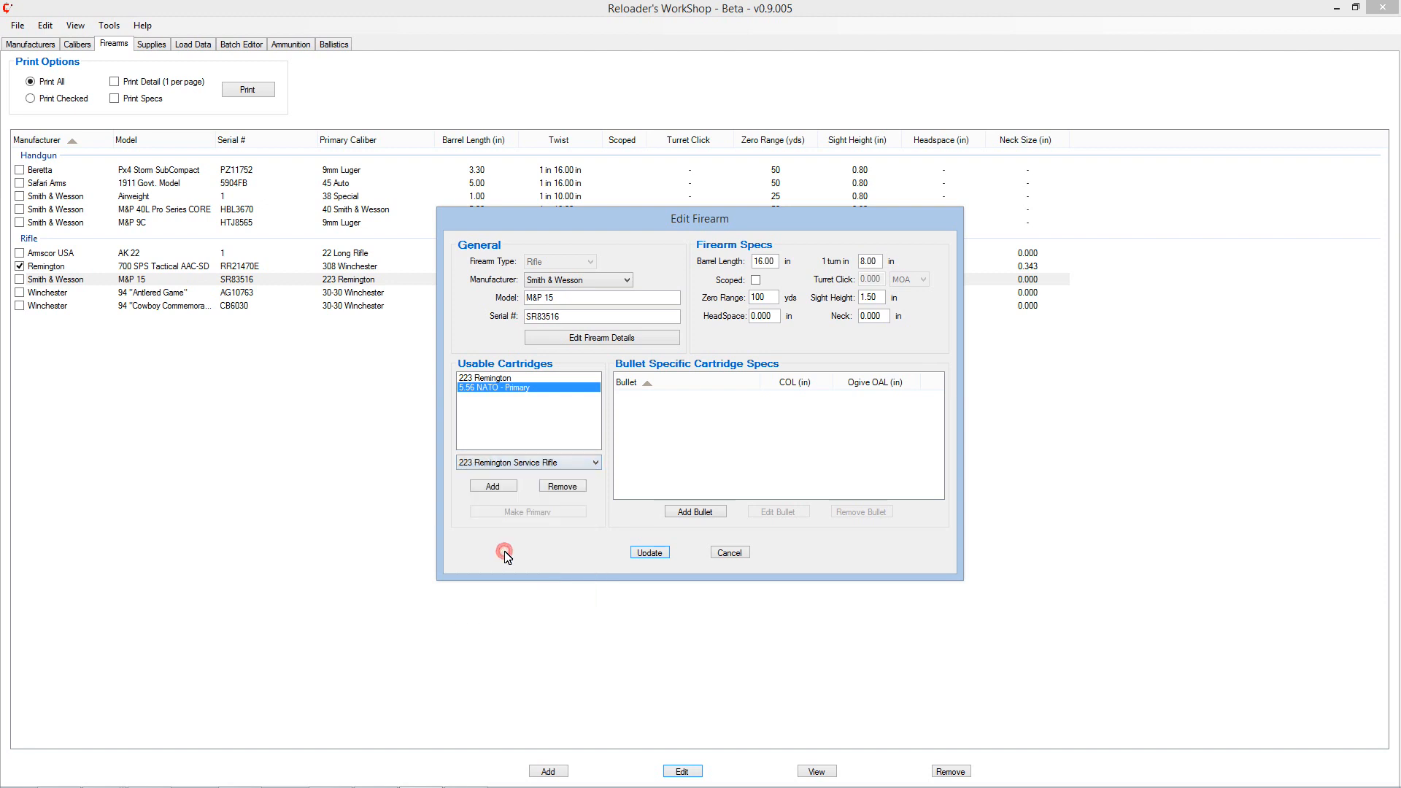
pyautogui.click(494, 486)
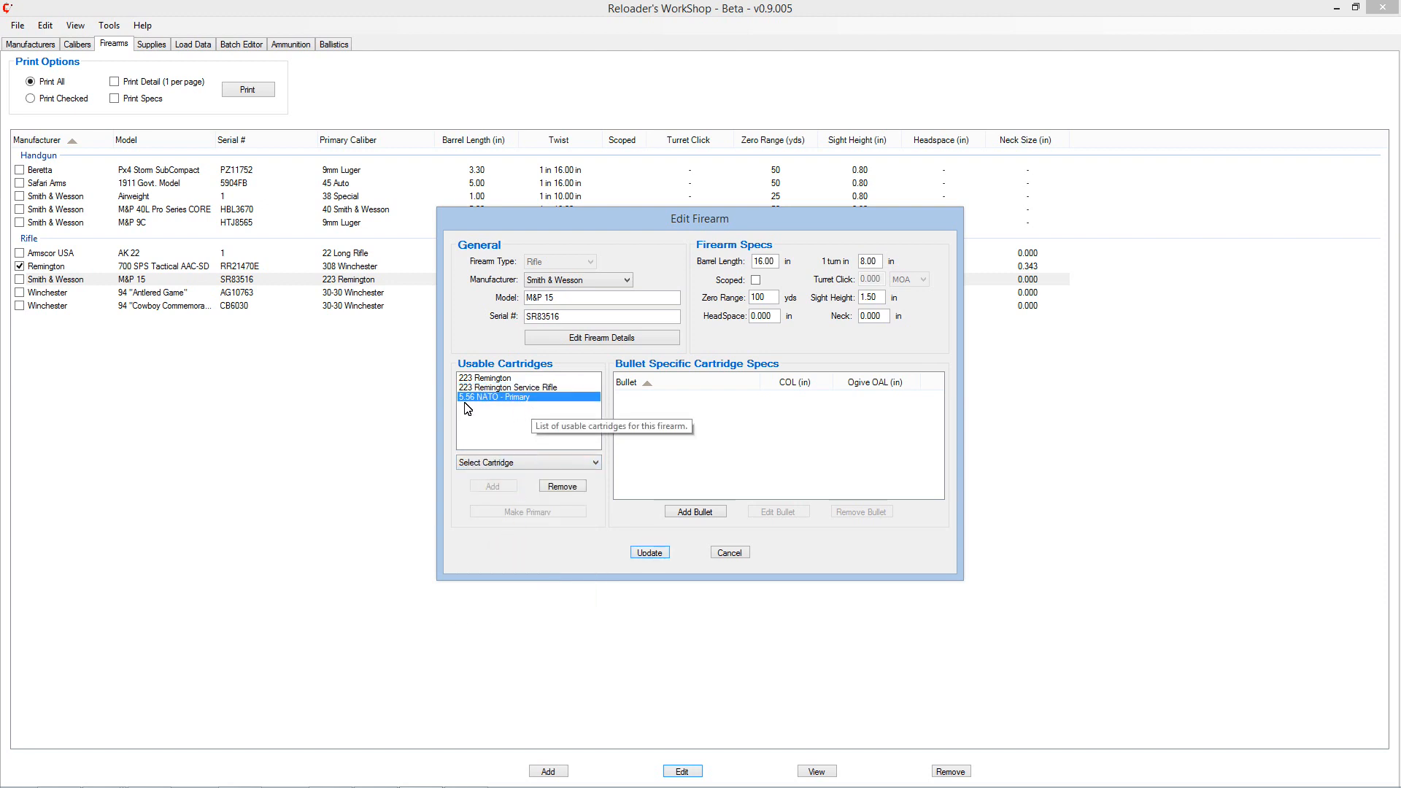
pyautogui.click(523, 387)
pyautogui.click(507, 378)
pyautogui.click(508, 387)
pyautogui.click(503, 378)
pyautogui.click(504, 385)
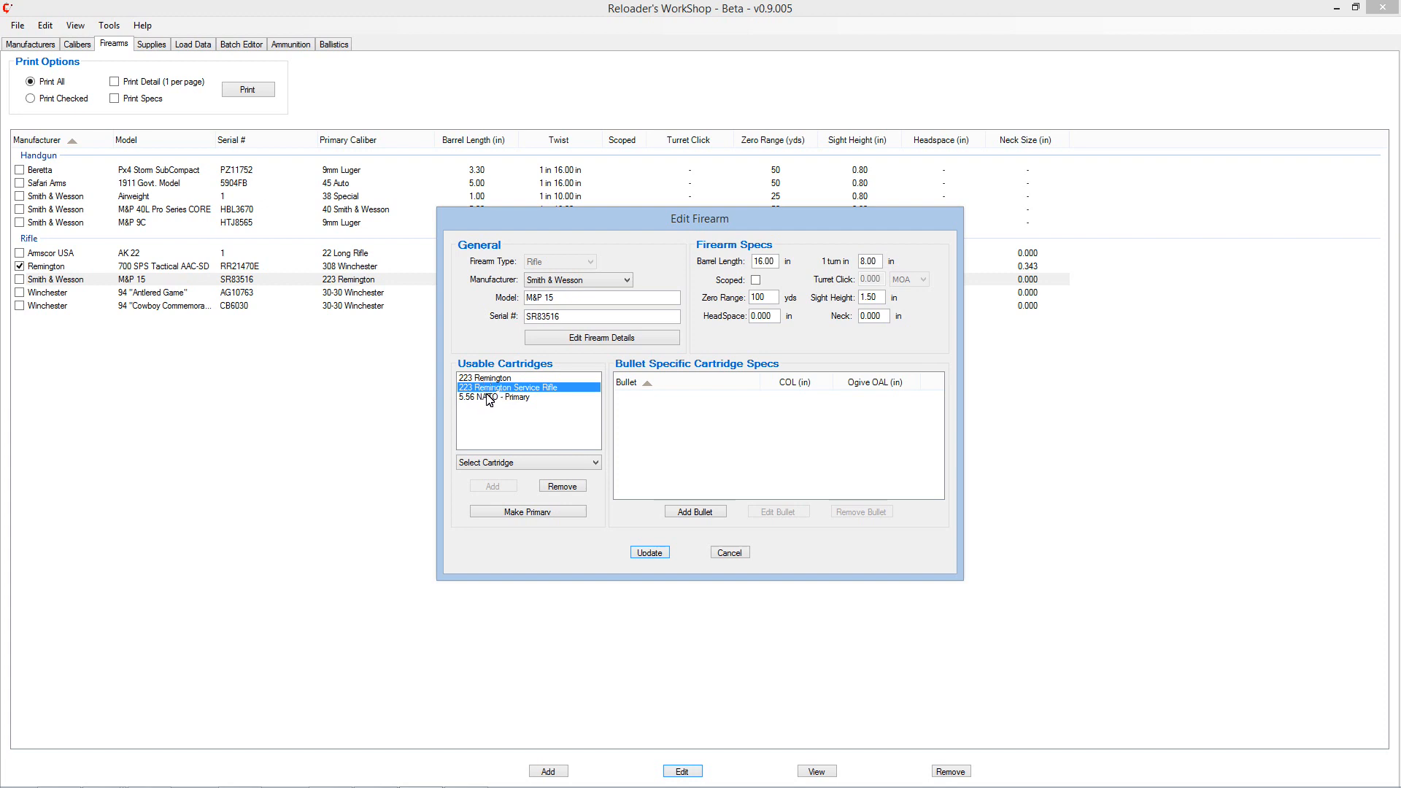
# Step: Add the Hornady #2266 55 gr SP W/C bullet to the rifle's 223 Remington cartridge with a 2.255 in COL, and save the firearm
pyautogui.click(487, 378)
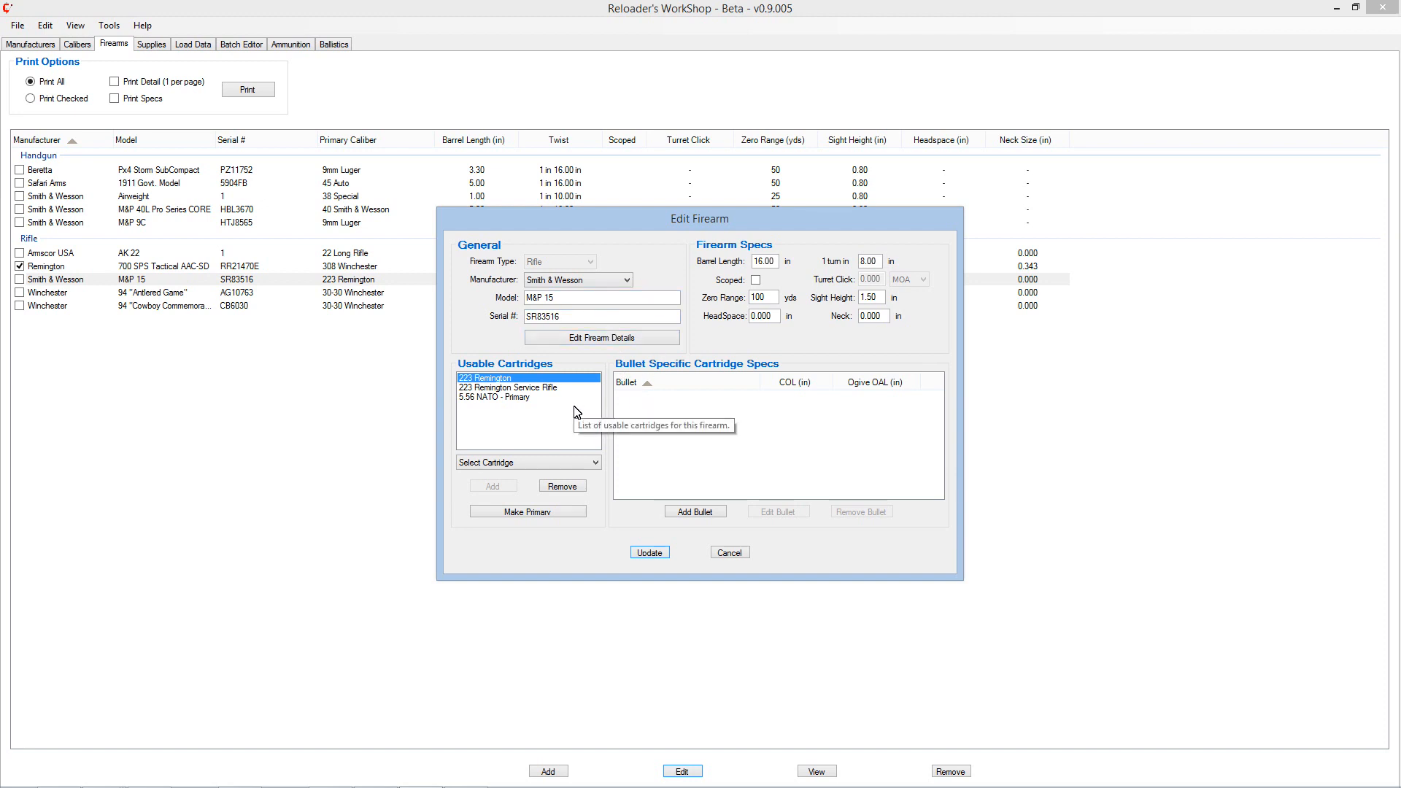
pyautogui.click(696, 513)
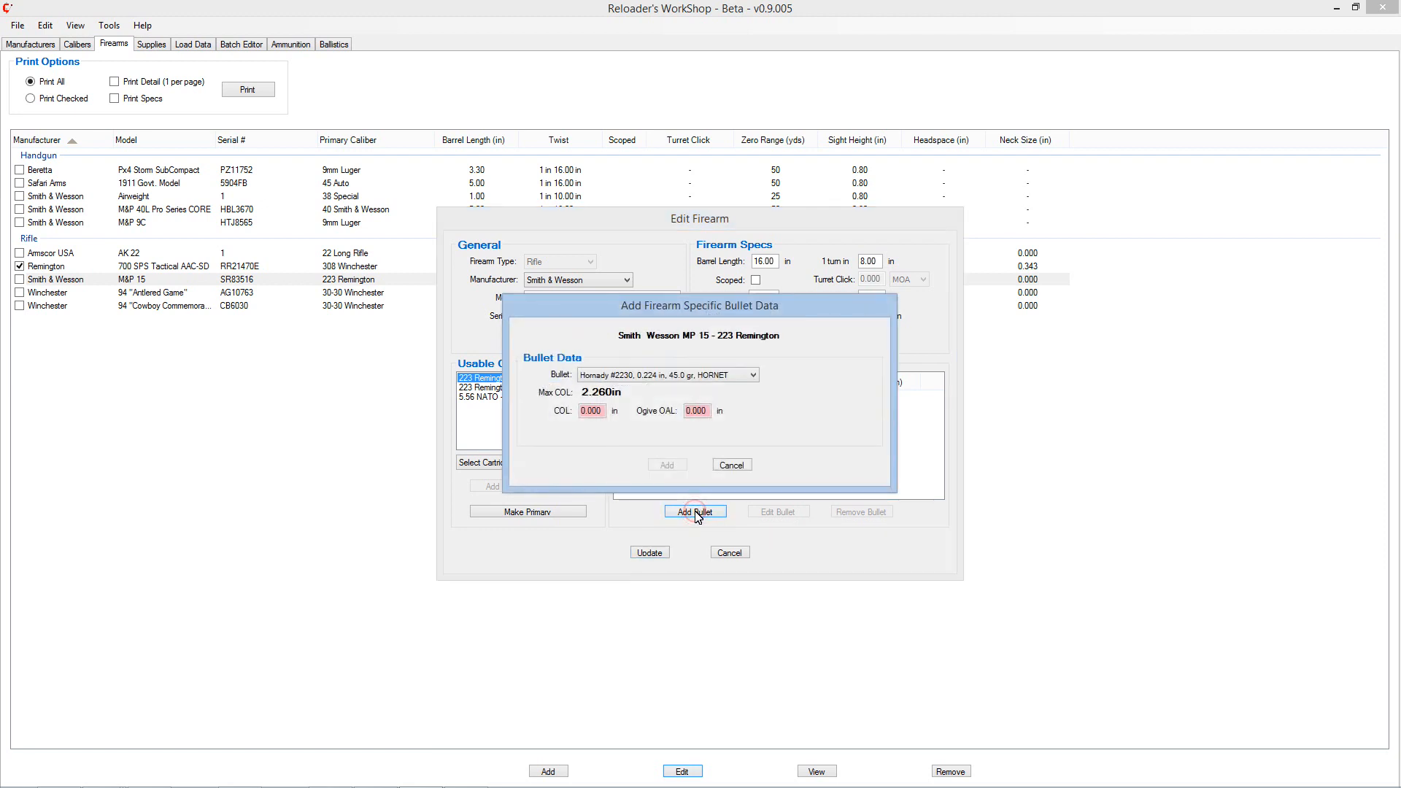
pyautogui.click(659, 376)
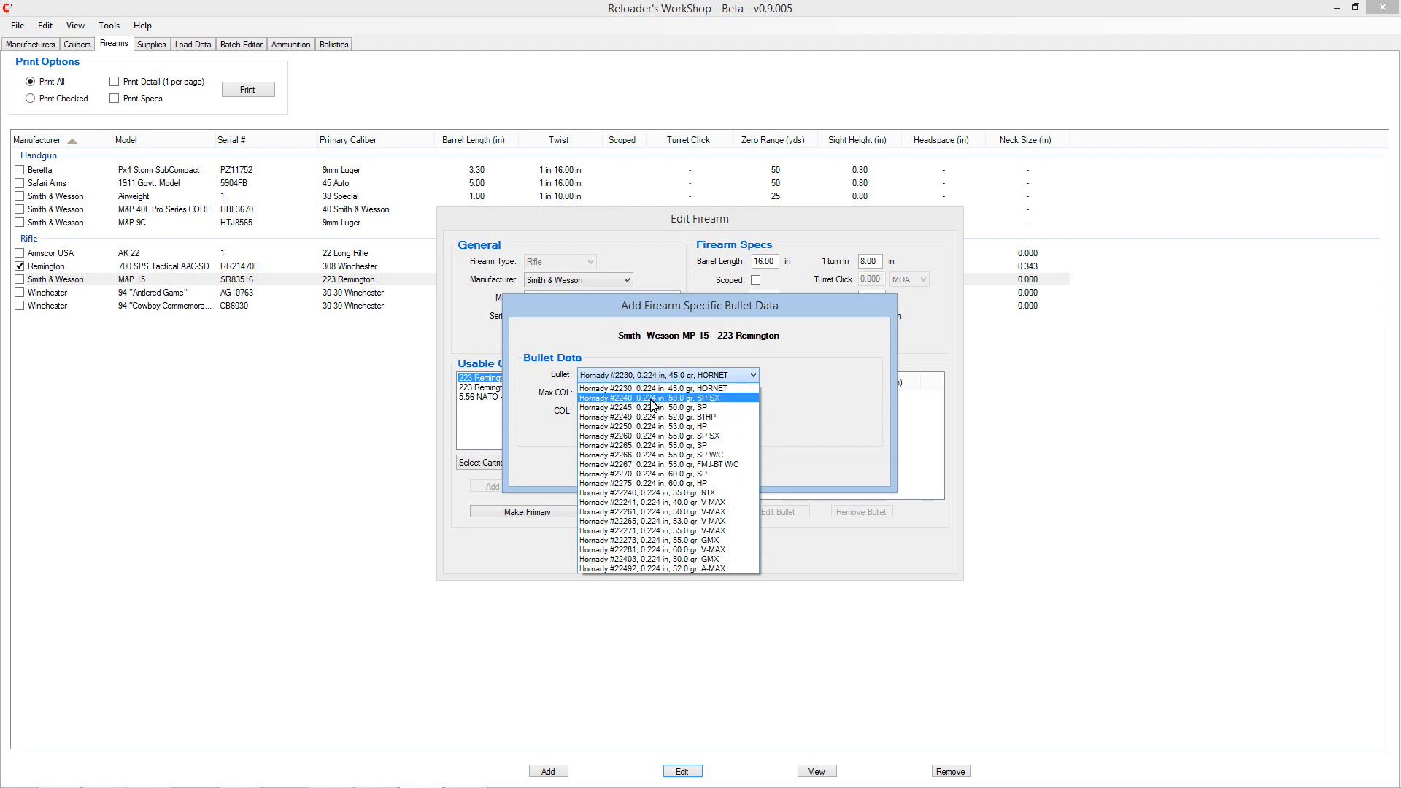
pyautogui.click(637, 455)
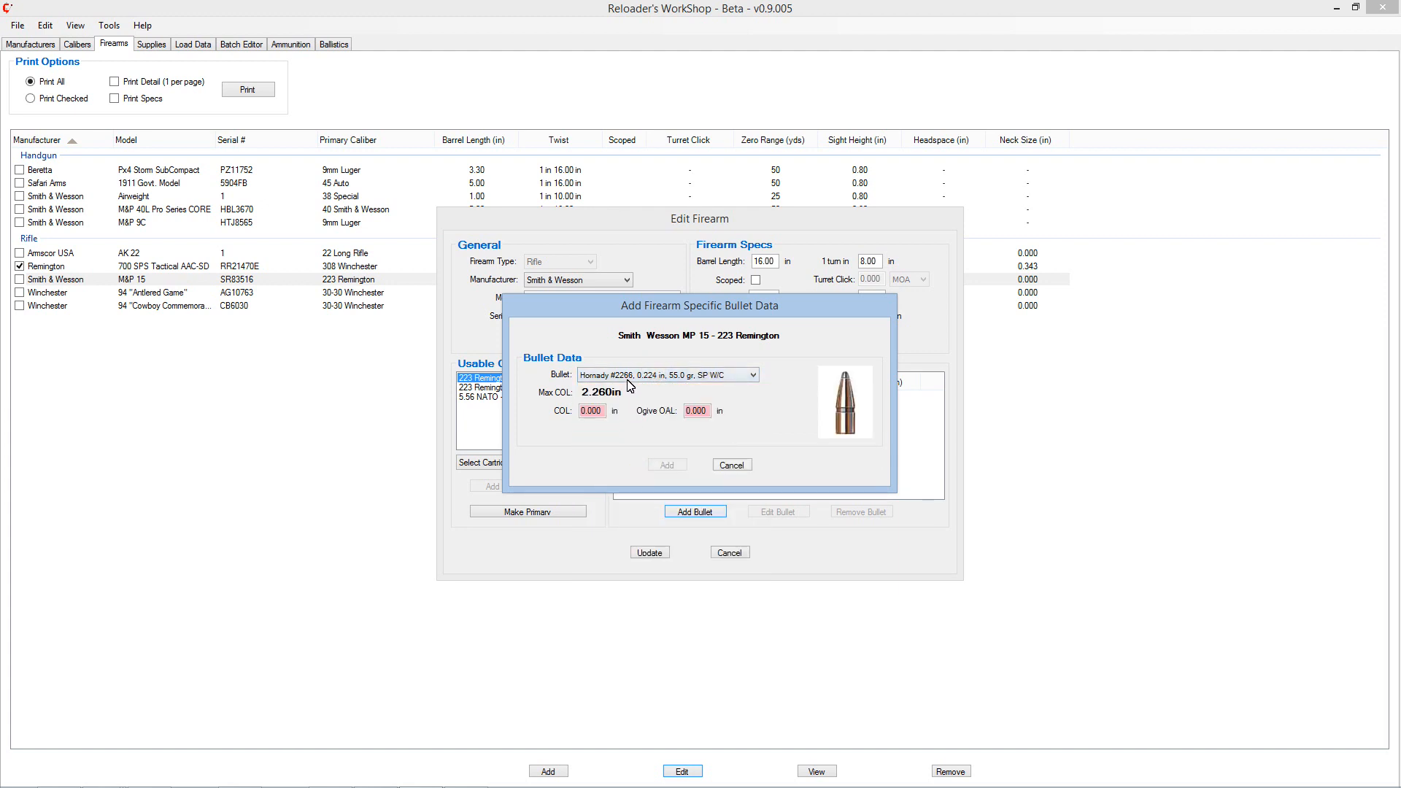
pyautogui.click(602, 412)
pyautogui.write('2.255')
pyautogui.click(665, 467)
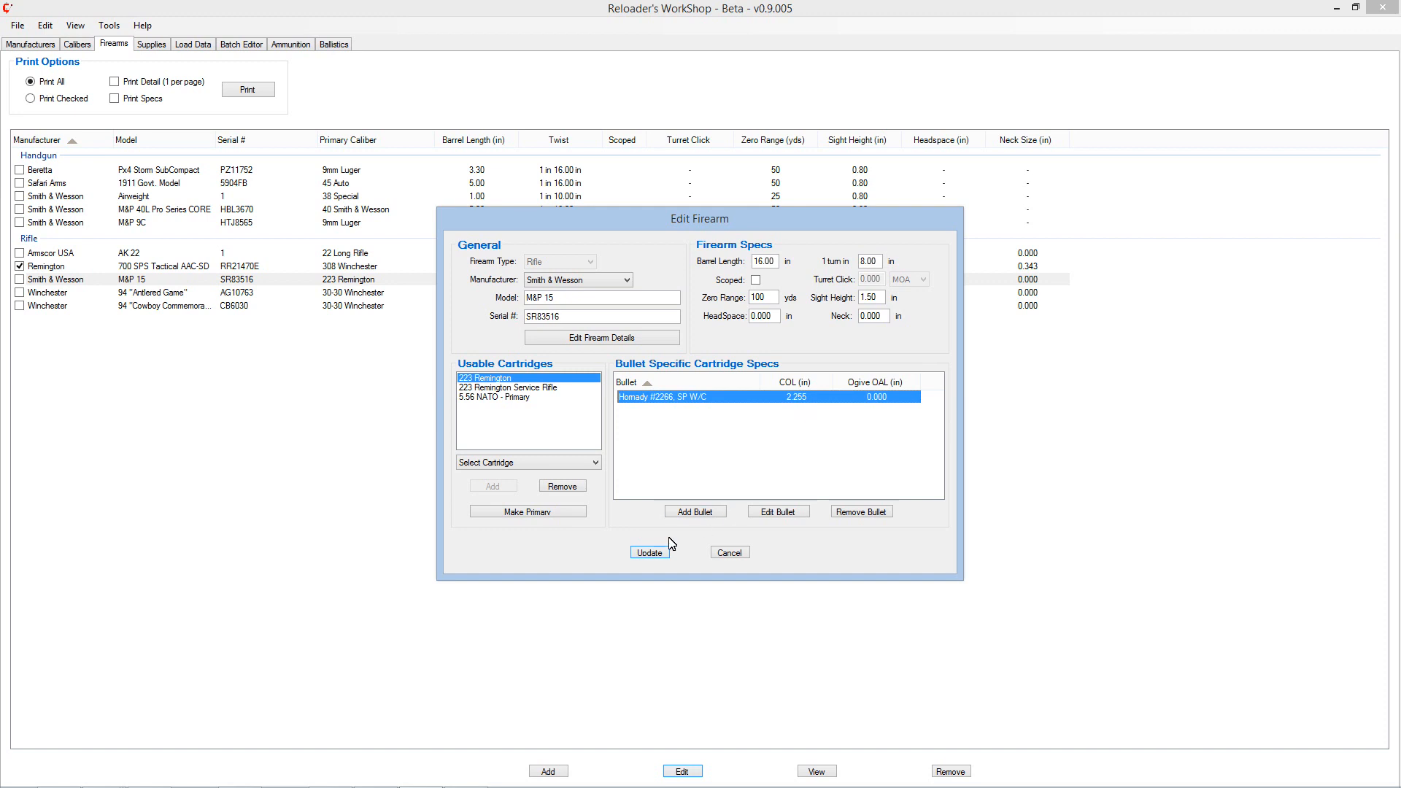
pyautogui.click(649, 553)
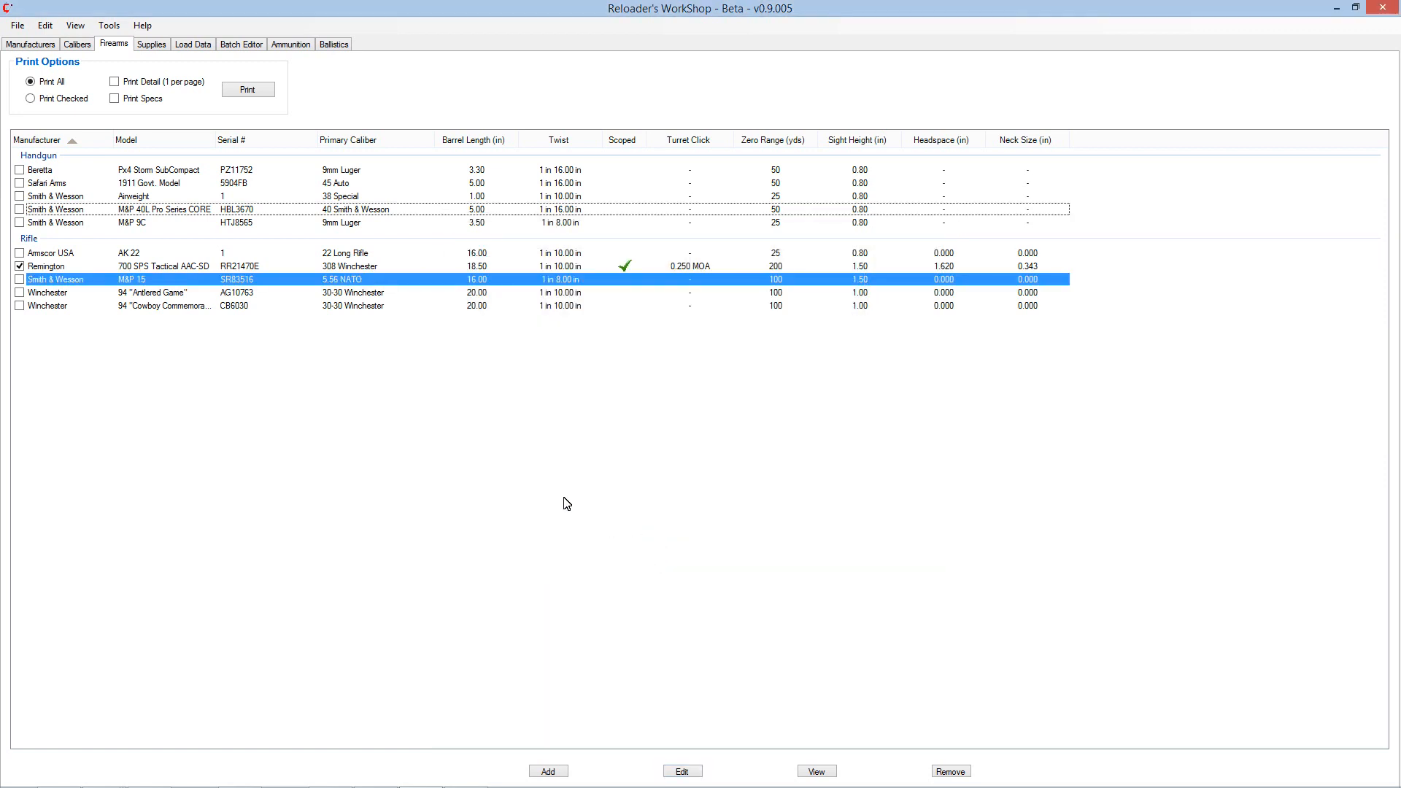
# Step: Start a new batch from the 223 Remington load with Winchester WSR primer and Hornady case, using an 18.2 gr powder charge
pyautogui.click(243, 45)
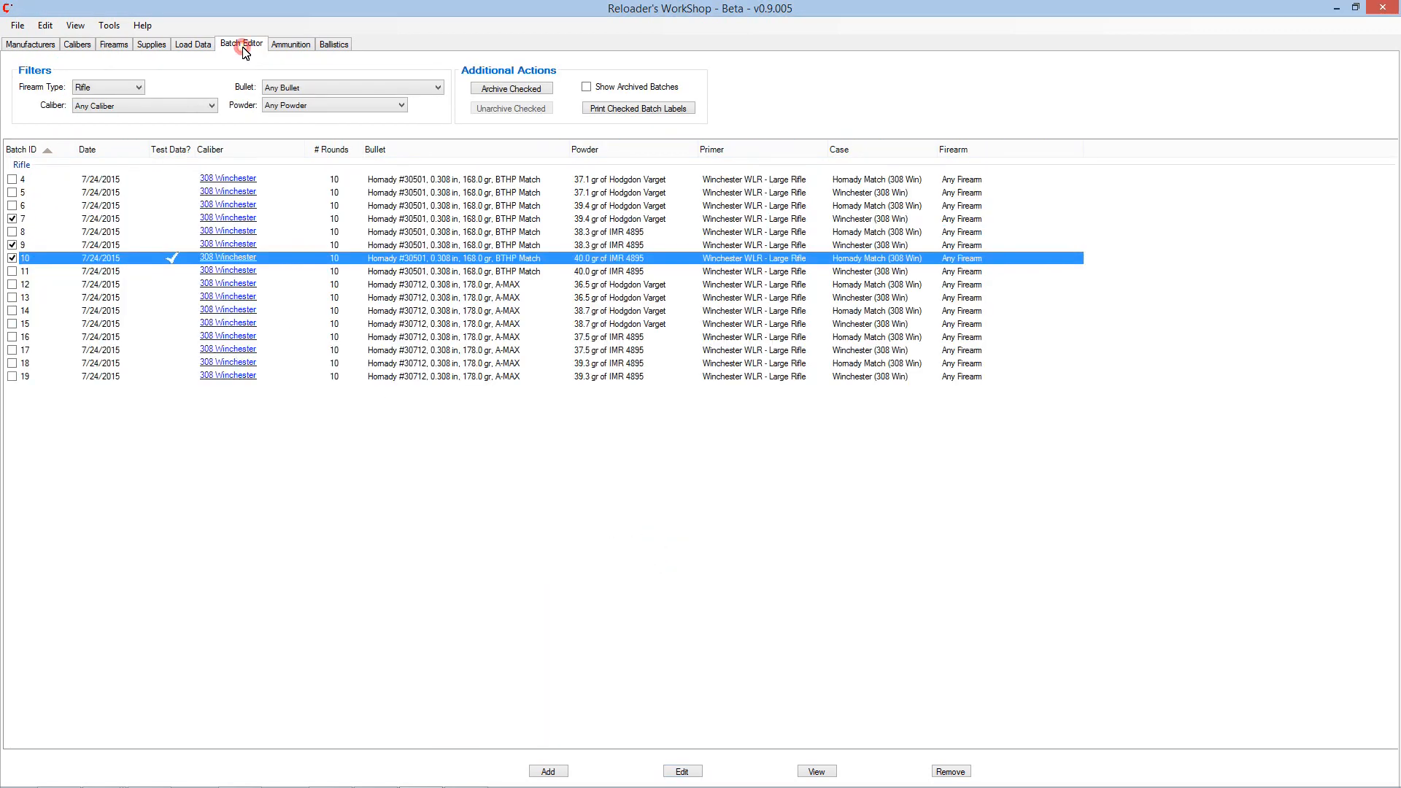
pyautogui.click(548, 771)
pyautogui.click(598, 216)
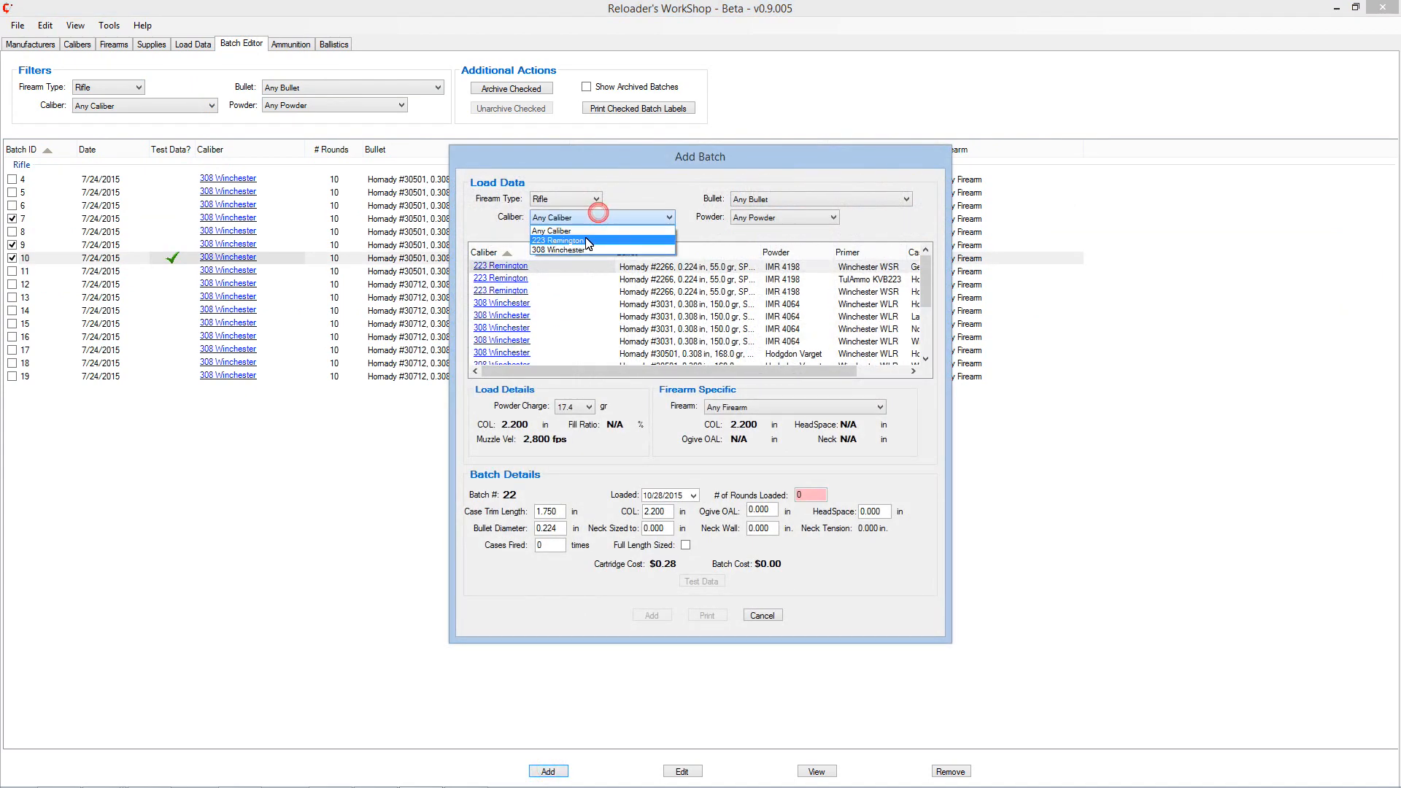
pyautogui.click(574, 230)
pyautogui.click(573, 218)
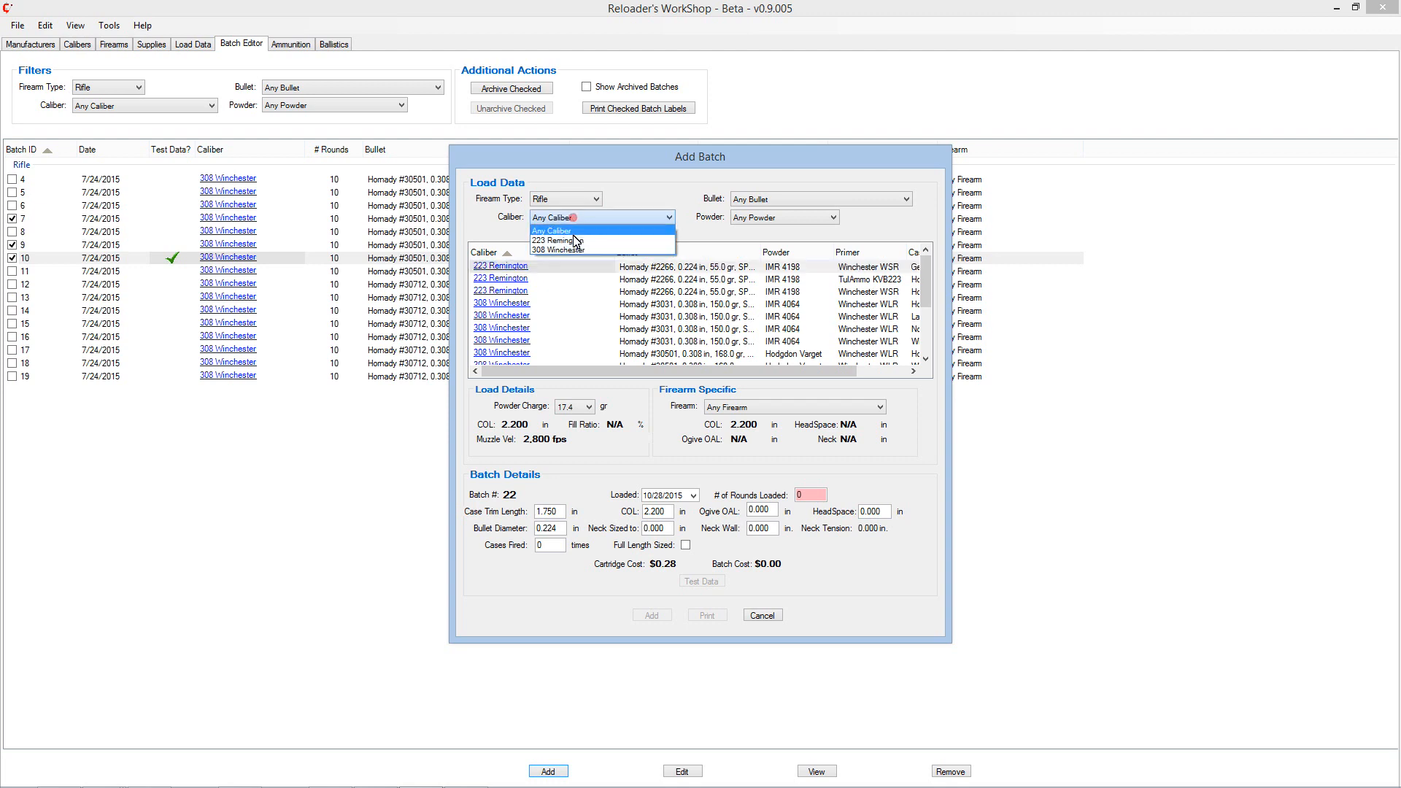
pyautogui.click(576, 240)
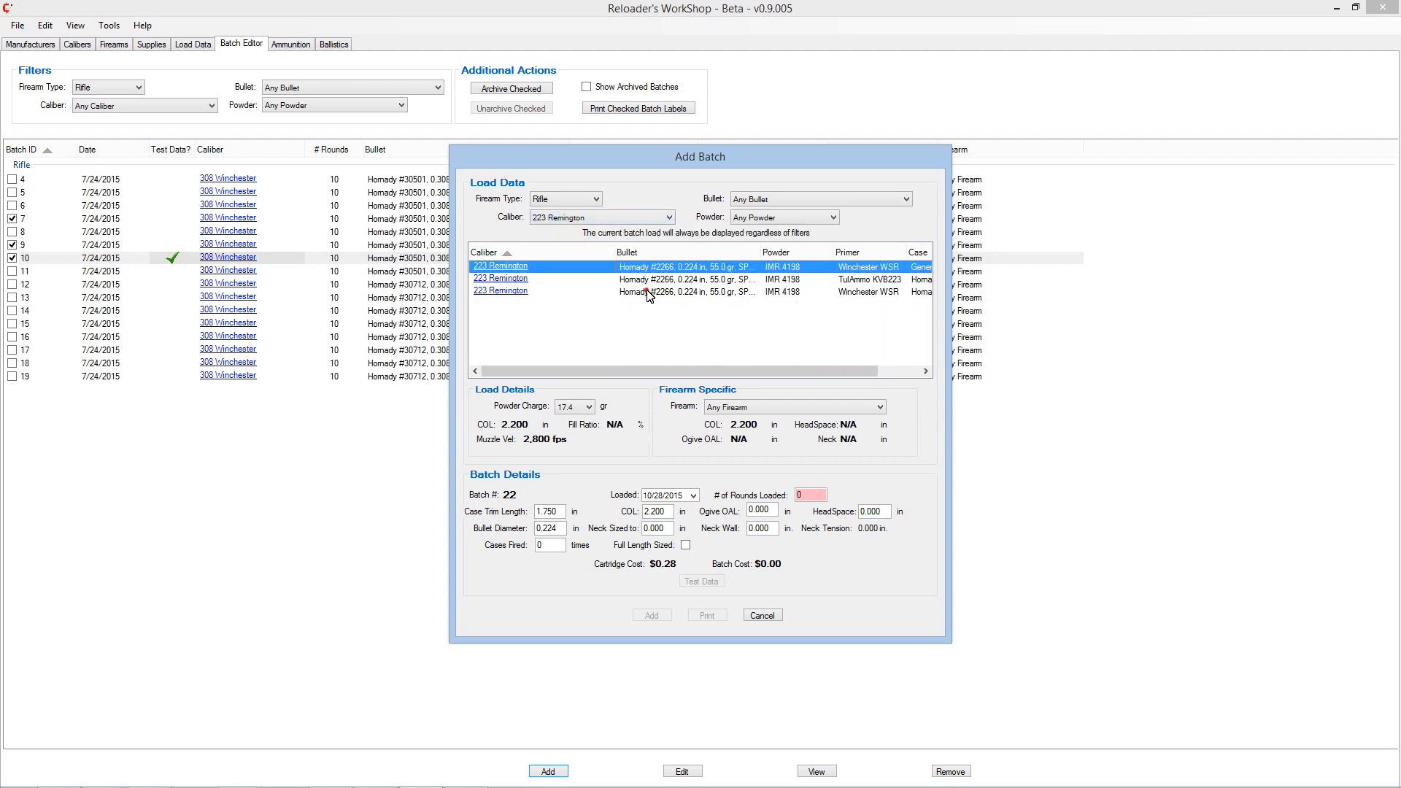
pyautogui.click(649, 292)
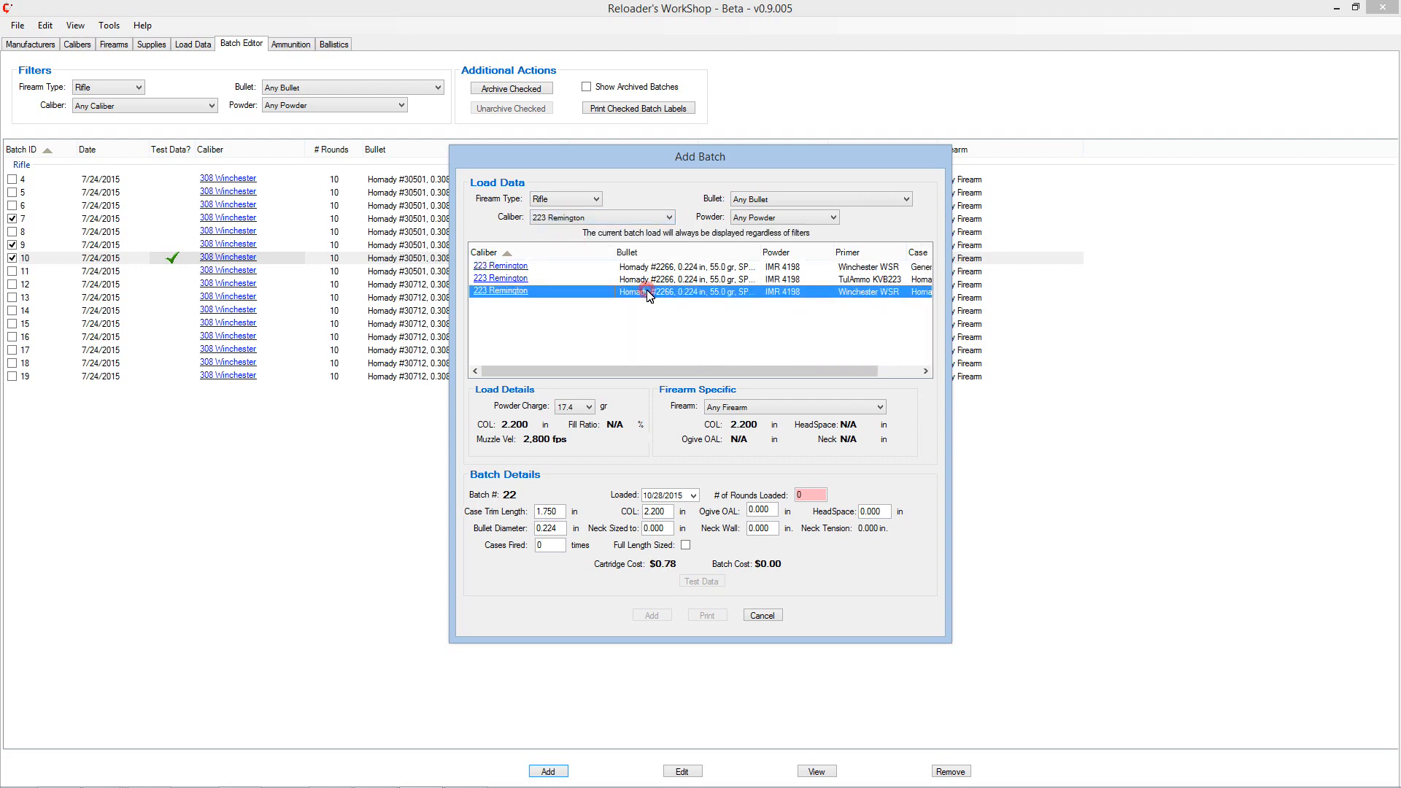
pyautogui.click(591, 407)
pyautogui.click(573, 438)
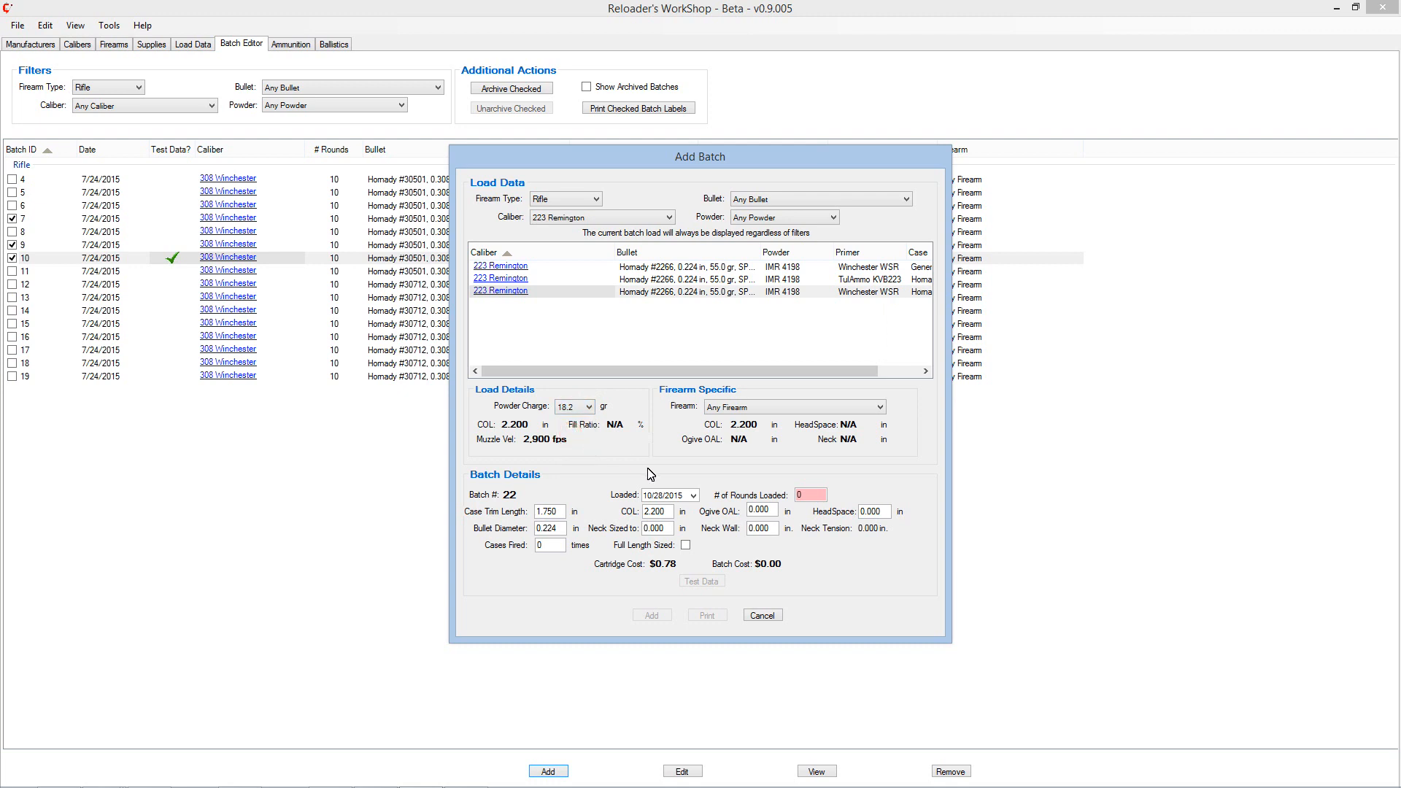
# Step: Choose the Smith & Wesson M&P 15 as the batch's firearm to check its specific COL, and cancel the batch
pyautogui.click(764, 410)
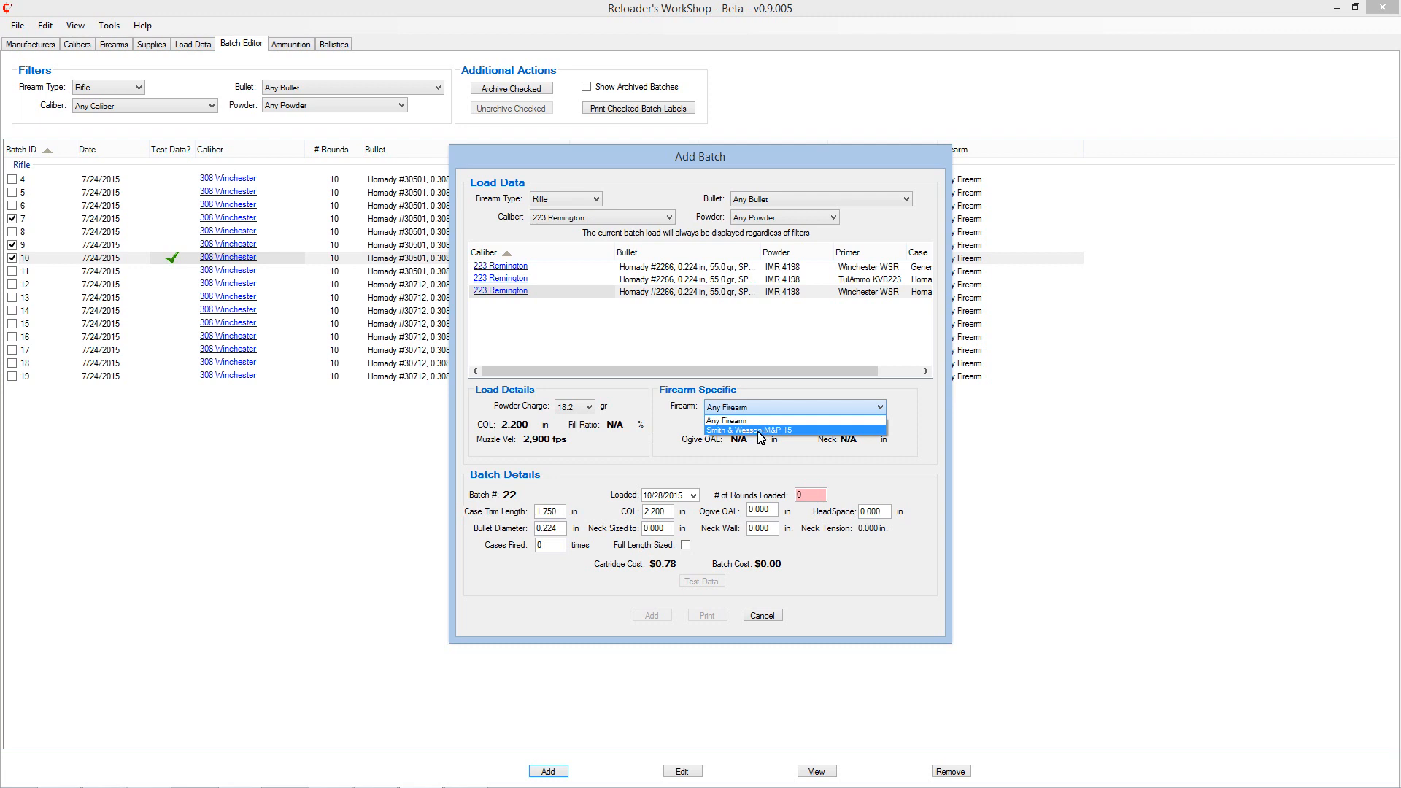
pyautogui.click(758, 431)
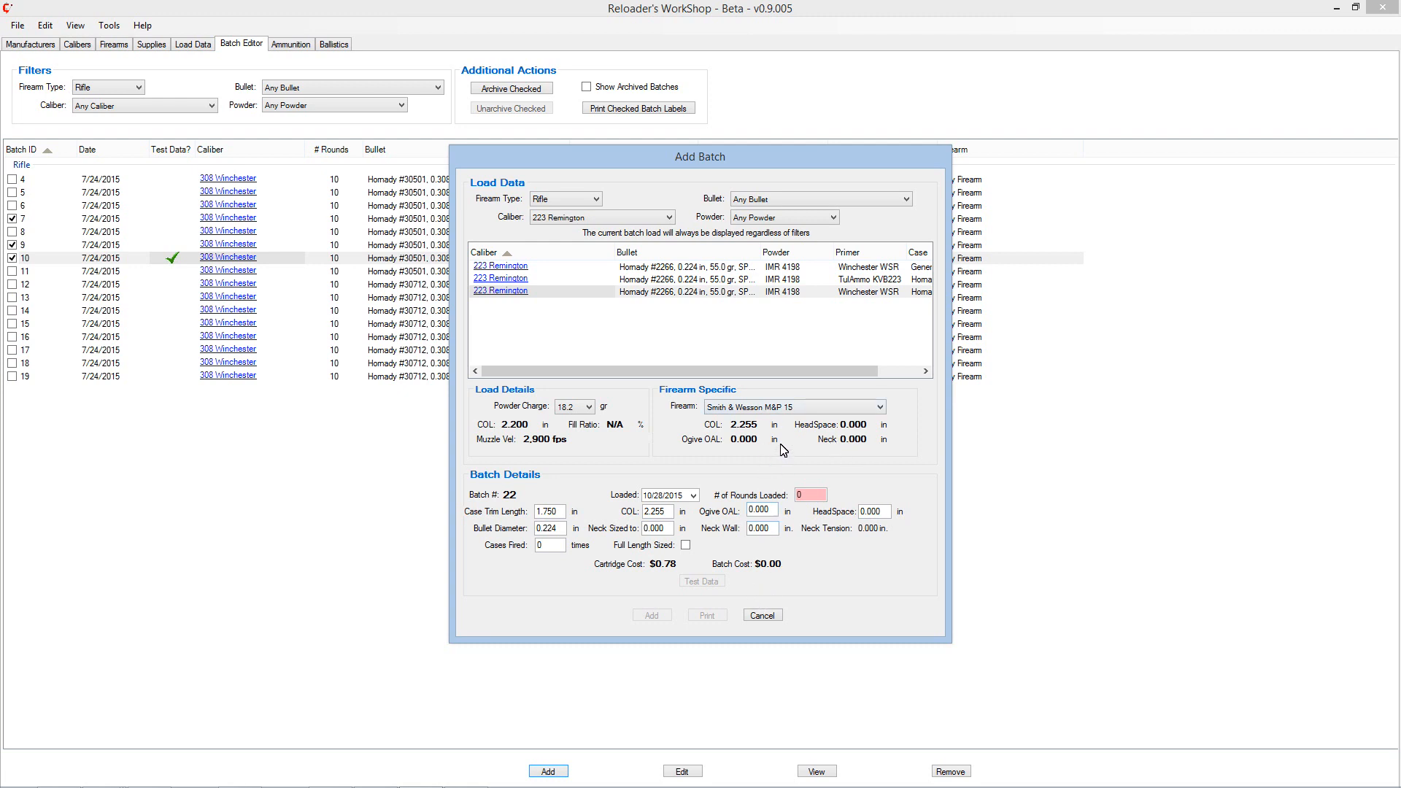
pyautogui.click(763, 615)
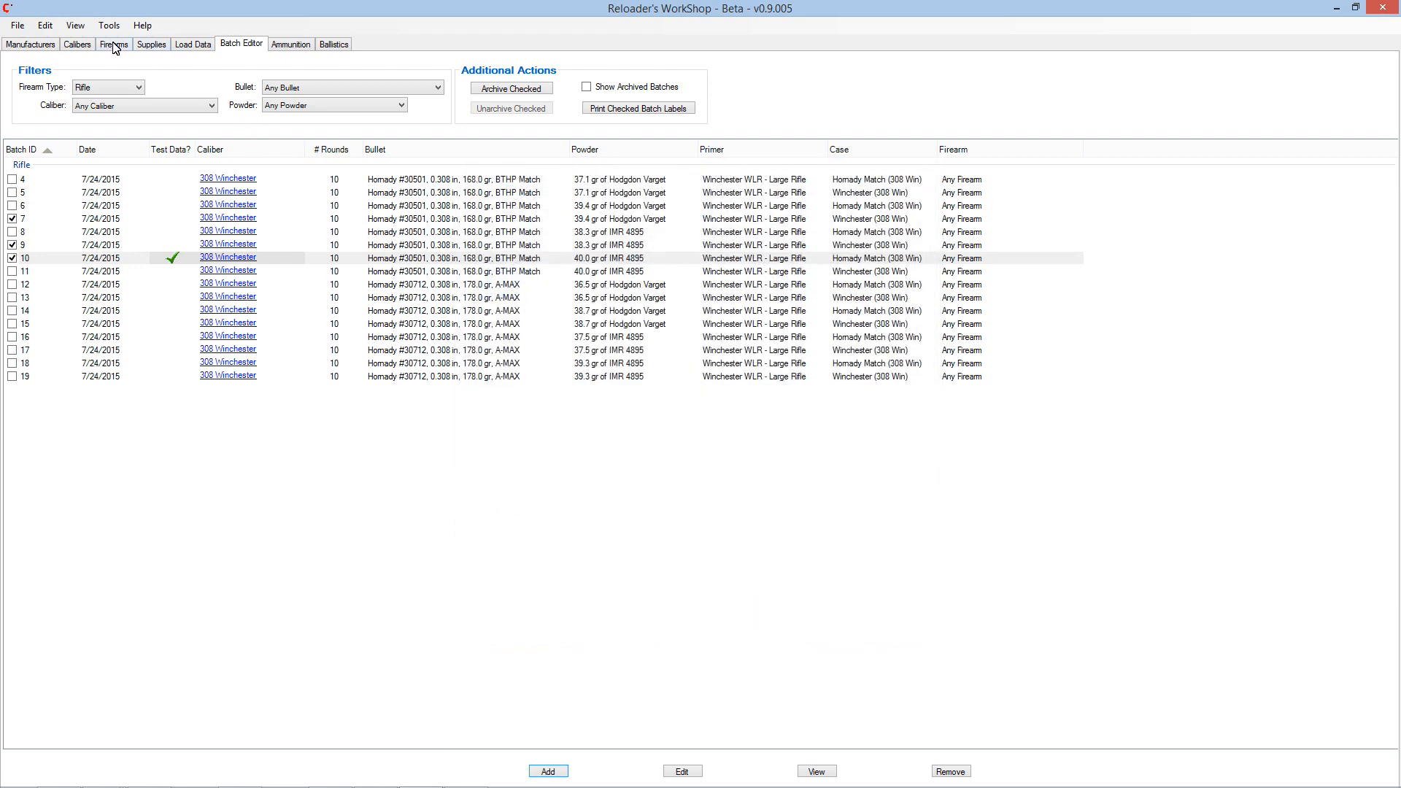
# Step: Edit the Smith & Wesson M&P 15, setting its headspace to 1.550 in and neck to 0.230 in, and save the firearm
pyautogui.click(114, 46)
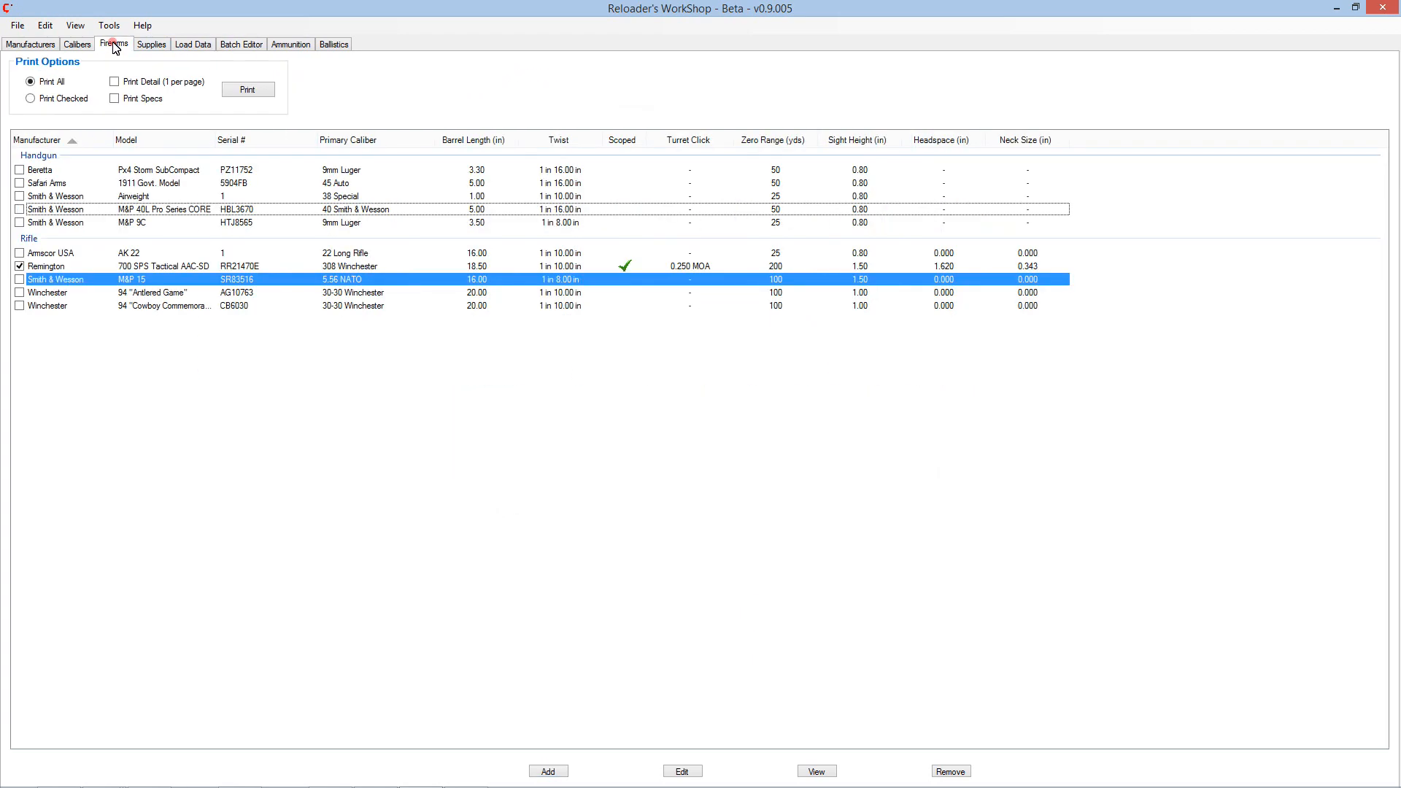
pyautogui.click(683, 774)
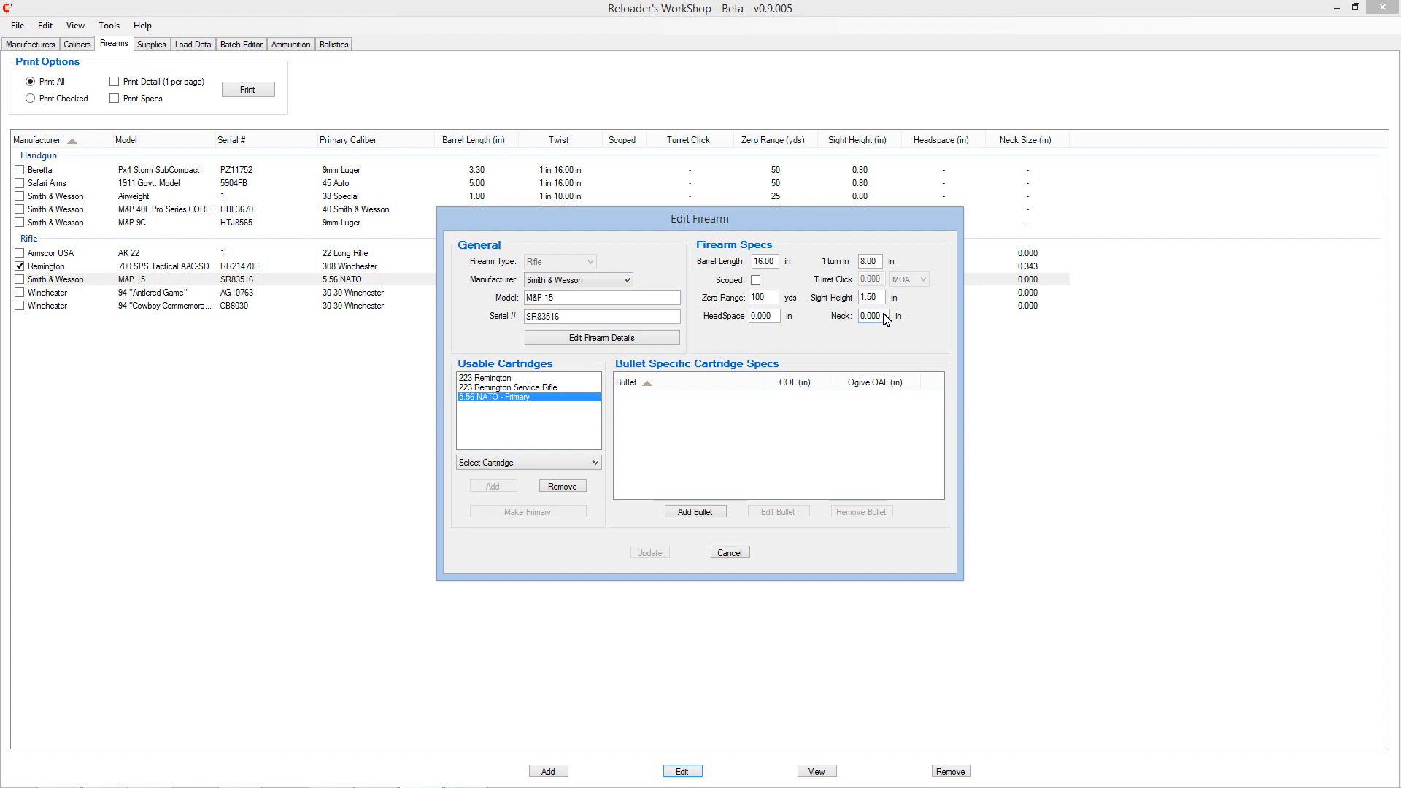
pyautogui.click(766, 316)
pyautogui.write('1.')
pyautogui.write('0.')
pyautogui.click(649, 553)
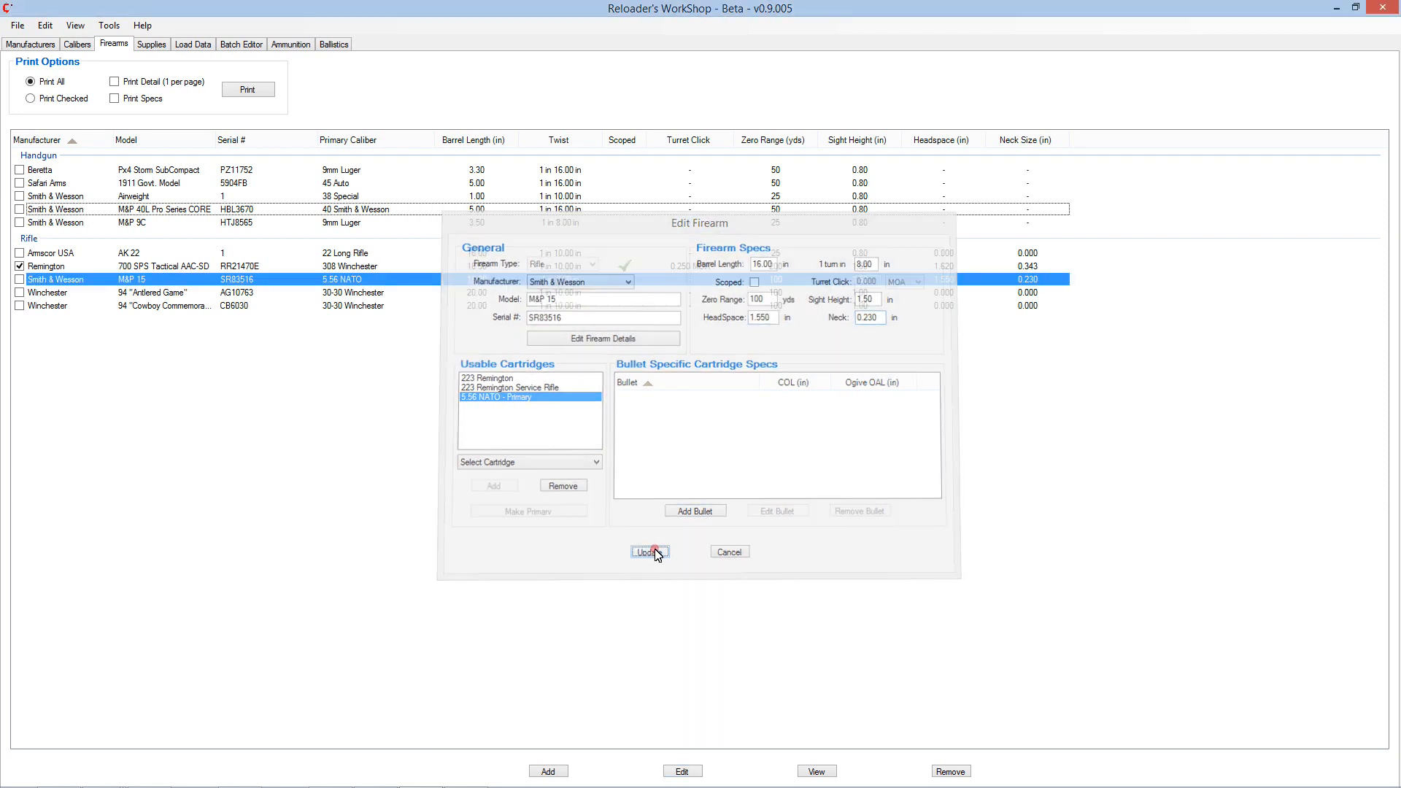
# Step: Start a batch for the Smith & Wesson M&P 15 from the 223 Remington load with Winchester WSR primer, Hornady case and 18.2 gr charge
pyautogui.click(236, 55)
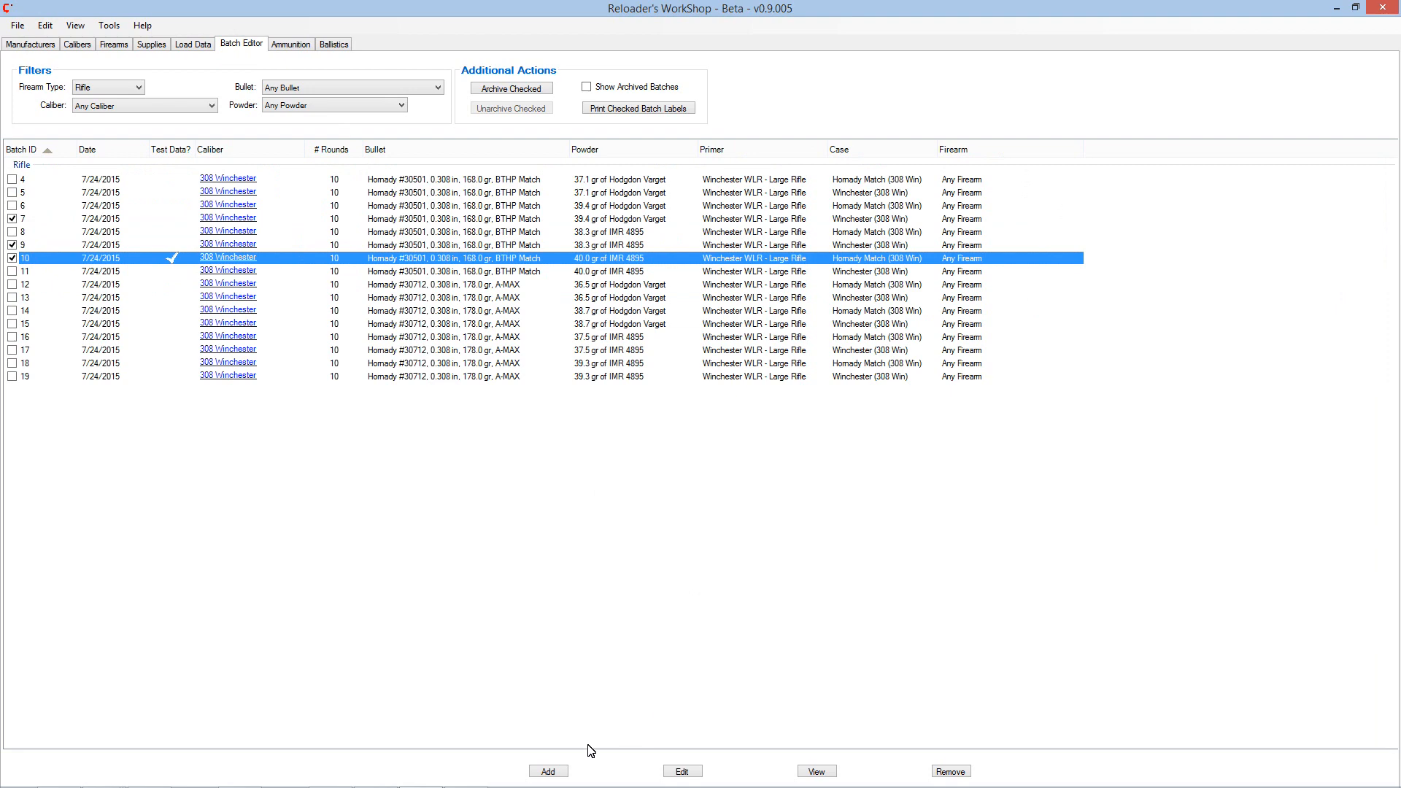
pyautogui.click(546, 771)
pyautogui.click(622, 219)
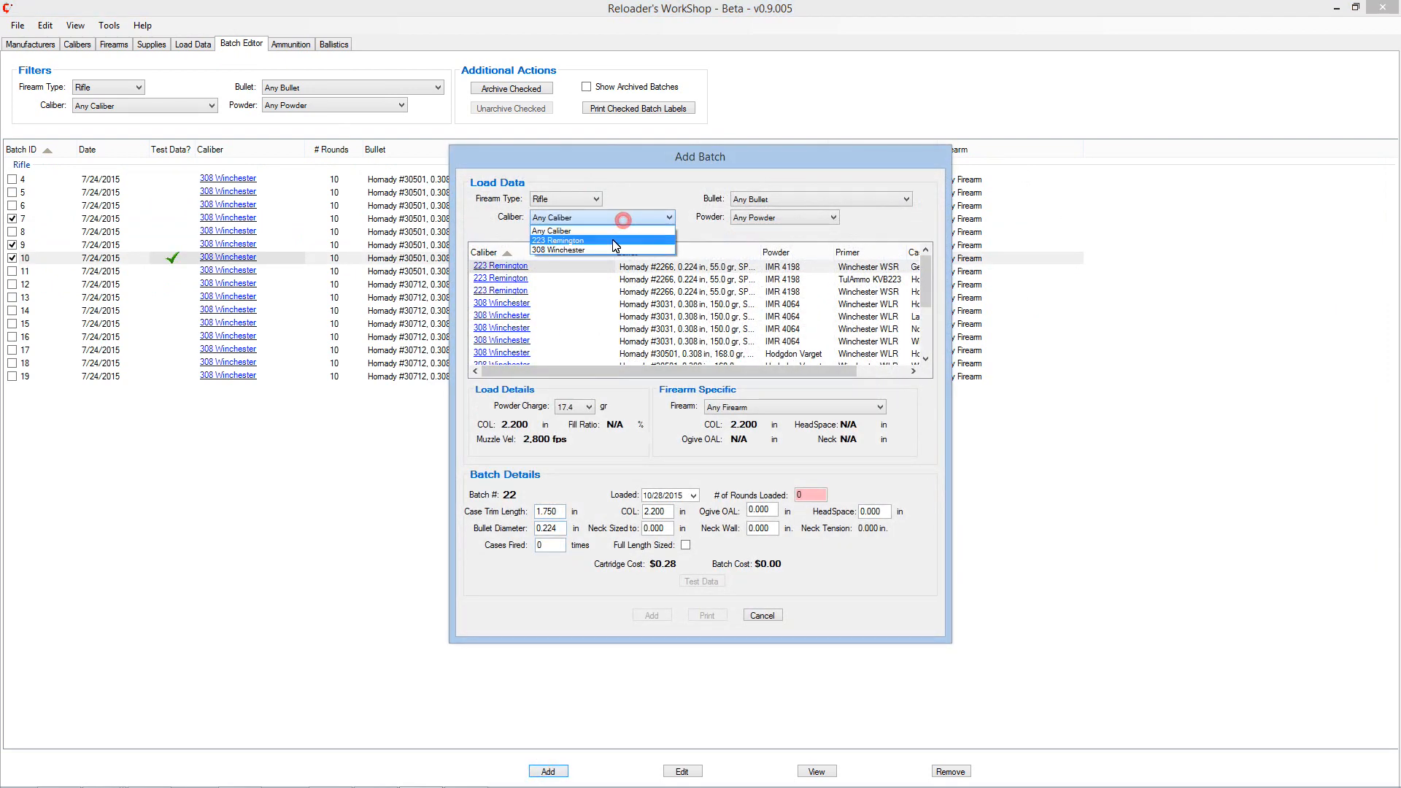
pyautogui.click(614, 241)
pyautogui.click(589, 406)
pyautogui.click(576, 430)
pyautogui.click(761, 406)
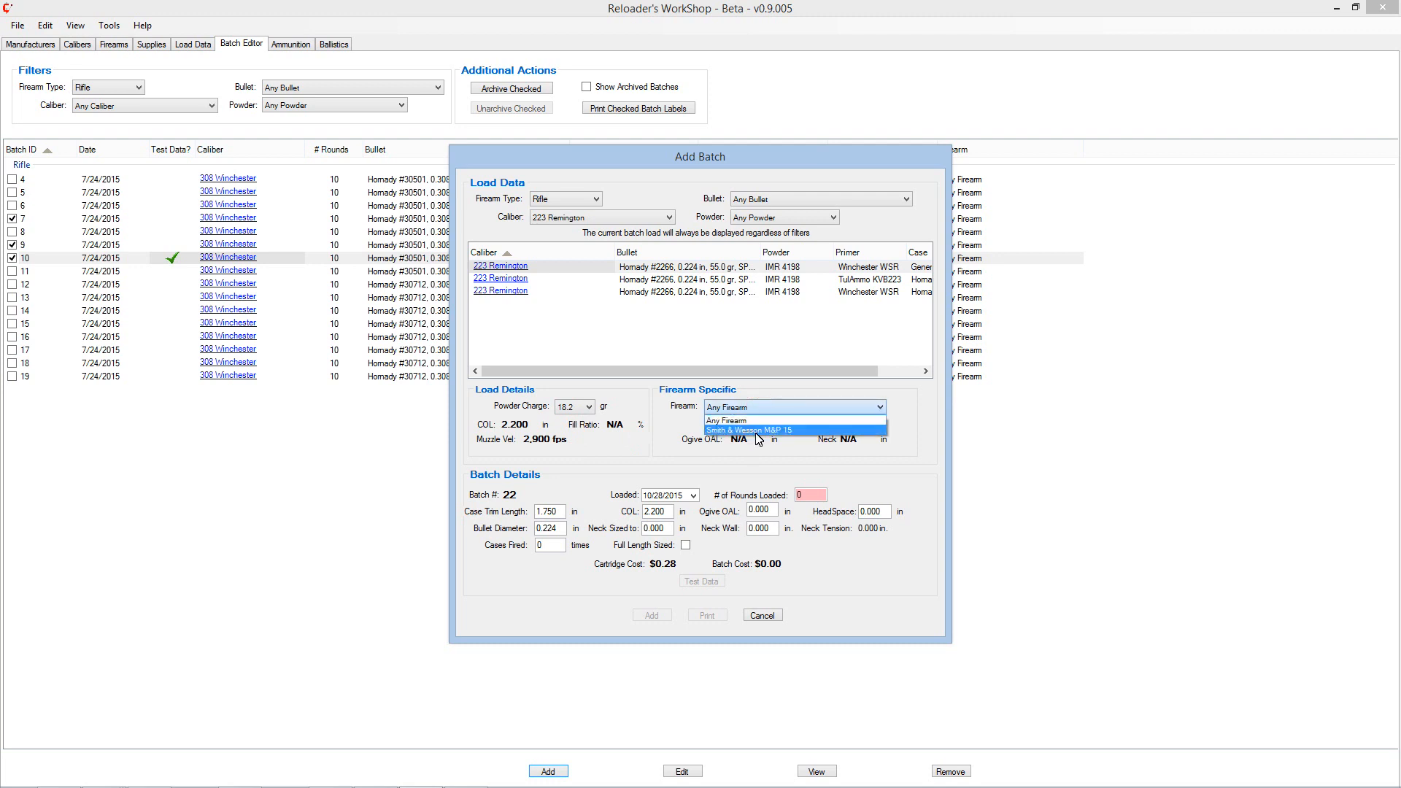
pyautogui.click(759, 432)
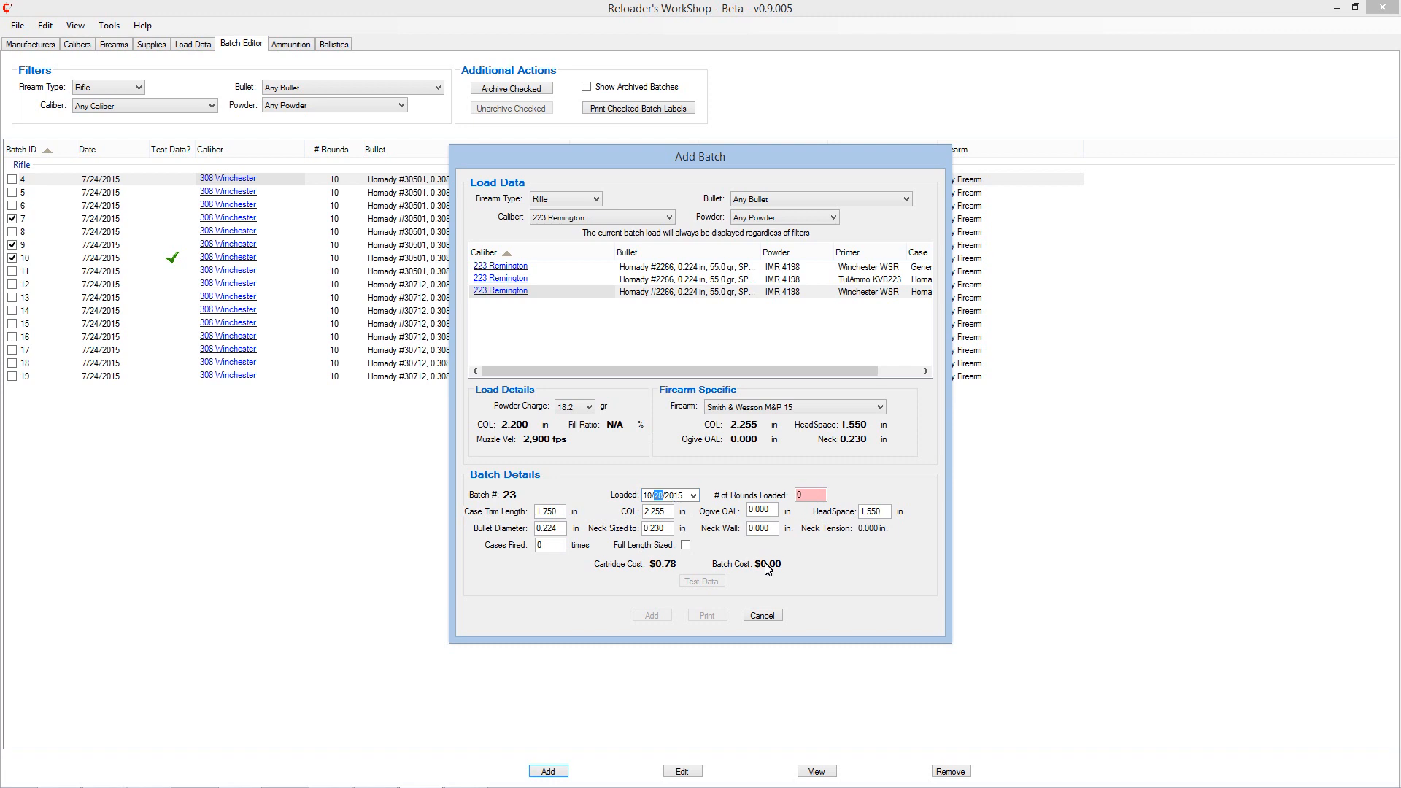
# Step: Set the batch's number of rounds loaded to 50 and its headspace to 1.545 in
pyautogui.press('Tab')
pyautogui.write('5')
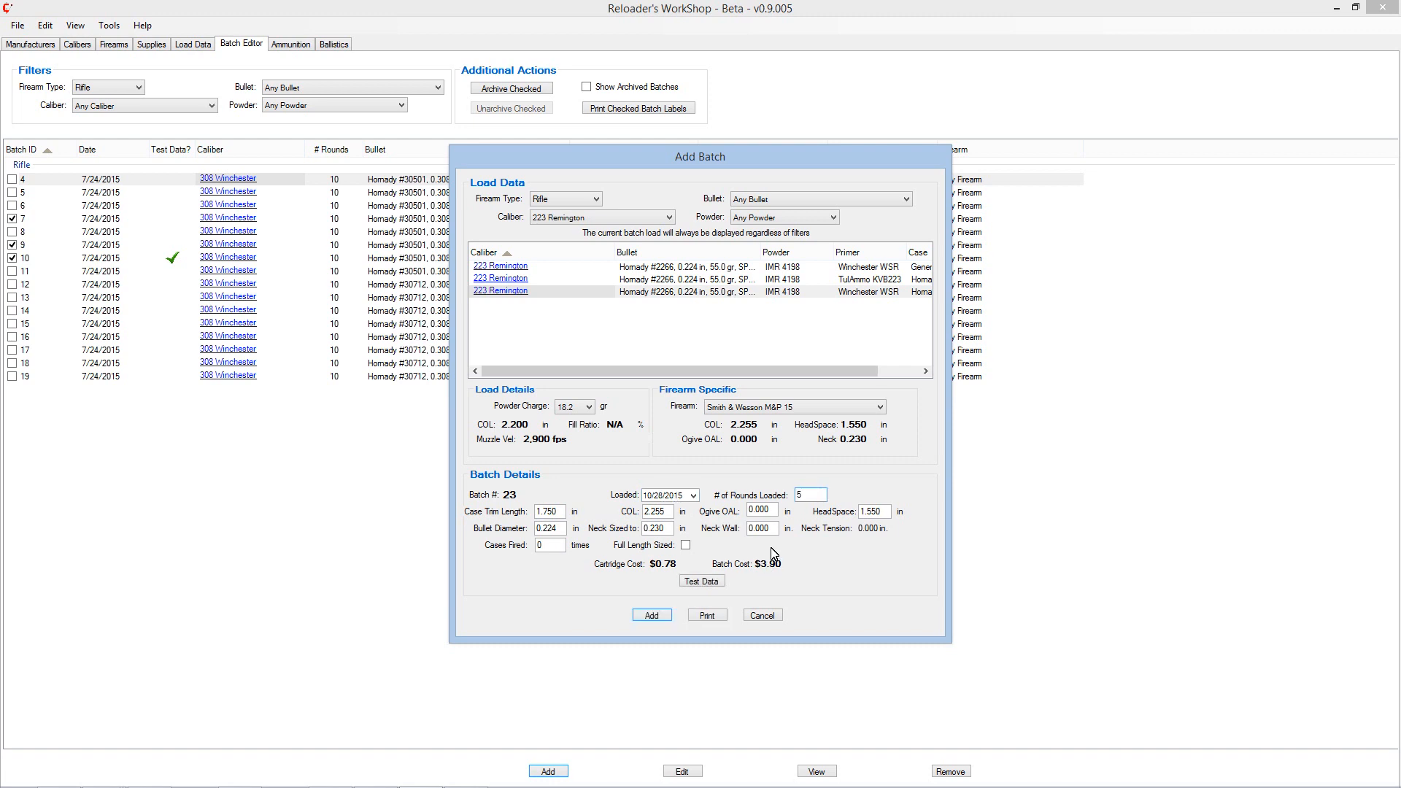
pyautogui.write('0')
pyautogui.press('Tab')
pyautogui.press('Tab')
pyautogui.press('Tab')
pyautogui.press('Tab')
pyautogui.write('1.543')
# Step: Set the batch's neck sizing to 0.240 in and its neck wall thickness to 0.010 in
pyautogui.press('Tab')
pyautogui.press('Tab')
pyautogui.write('0.245')
pyautogui.press('Tab')
pyautogui.write('0.01')
pyautogui.click(665, 528)
pyautogui.write('0.240')
# Step: Record the cases as fired 1 time and add the batch to the list
pyautogui.press('Tab')
pyautogui.press('Tab')
pyautogui.write('1')
pyautogui.click(652, 617)
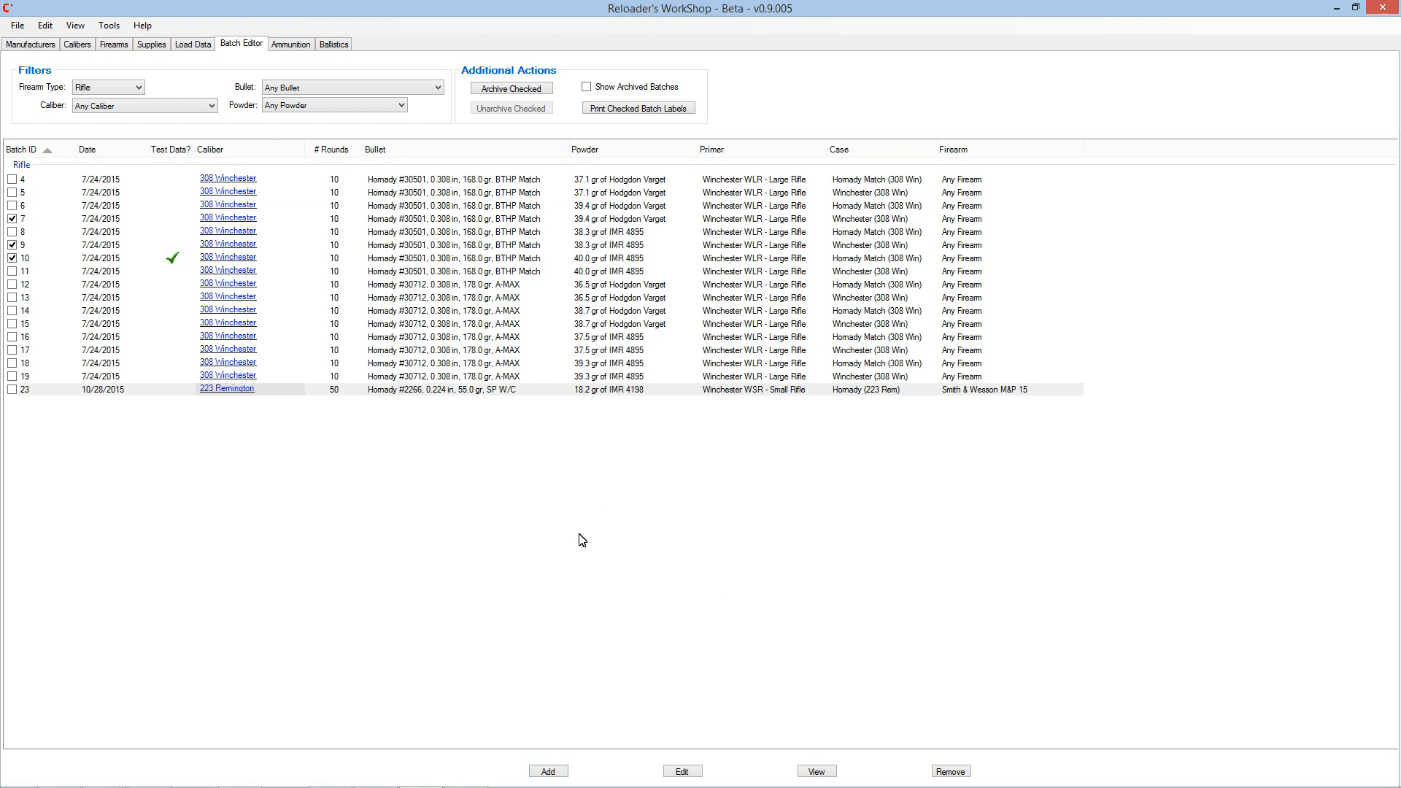
# Step: Open label printing for the new 223 Remington batch and set the paper to Avery 5444 (two 4" x 2" labels per sheet)
pyautogui.click(671, 772)
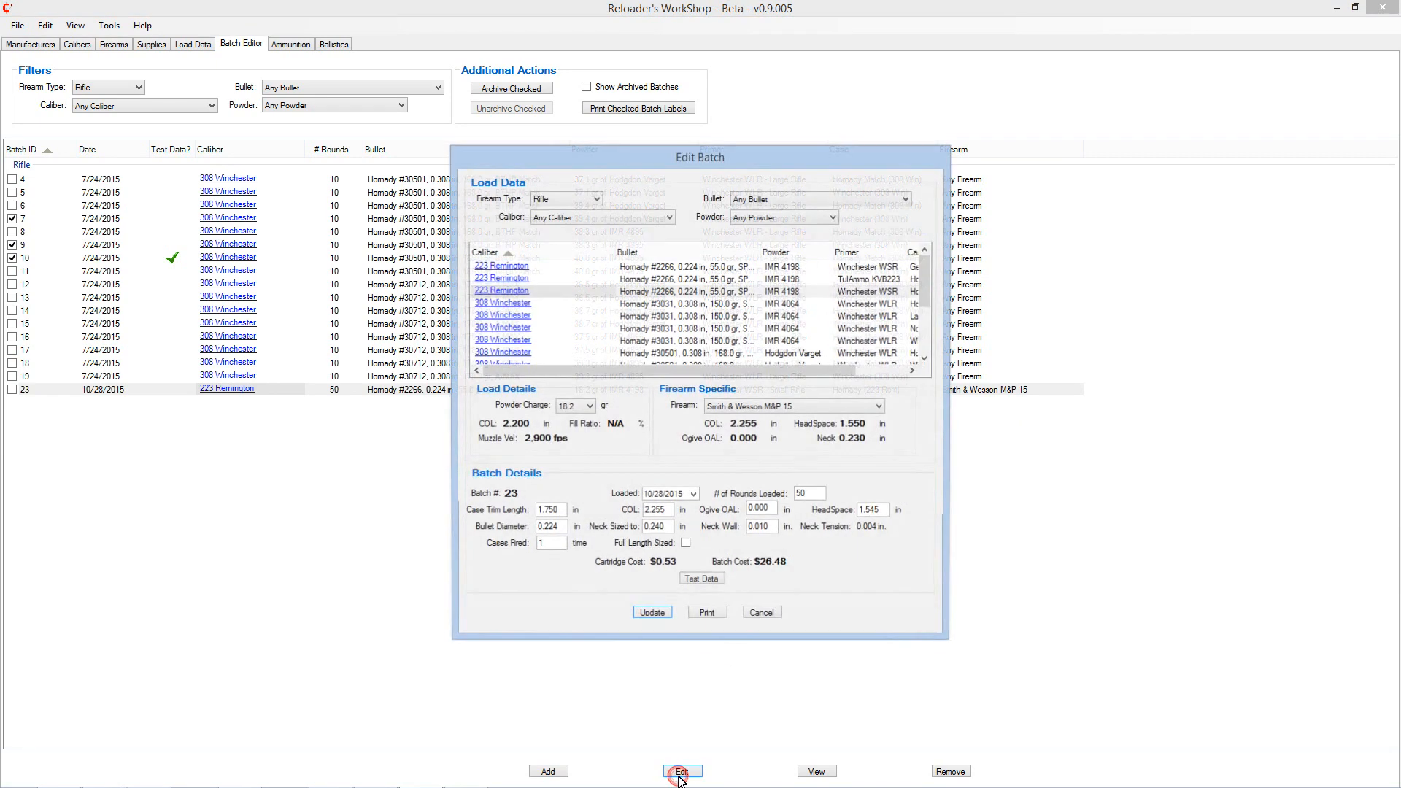
pyautogui.click(708, 618)
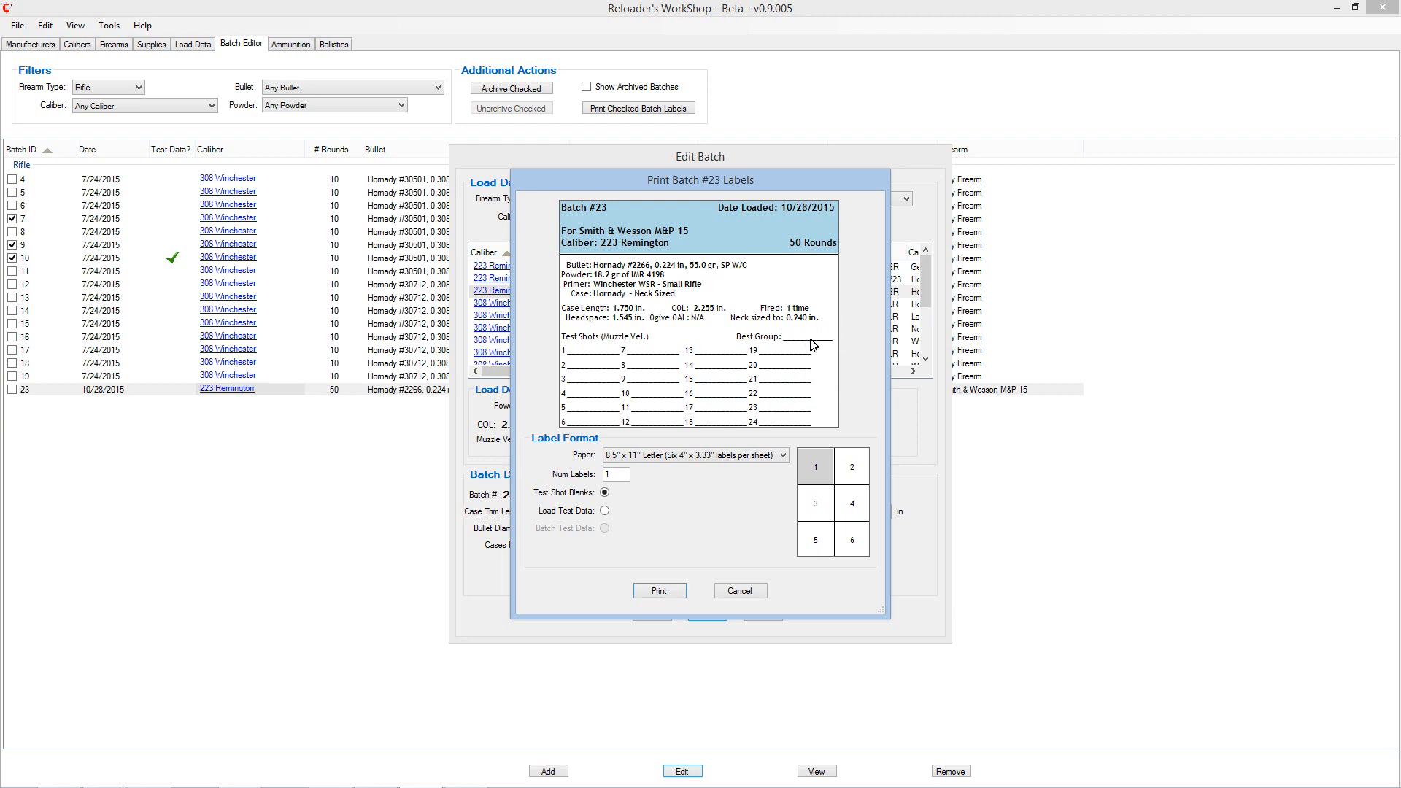
pyautogui.click(644, 457)
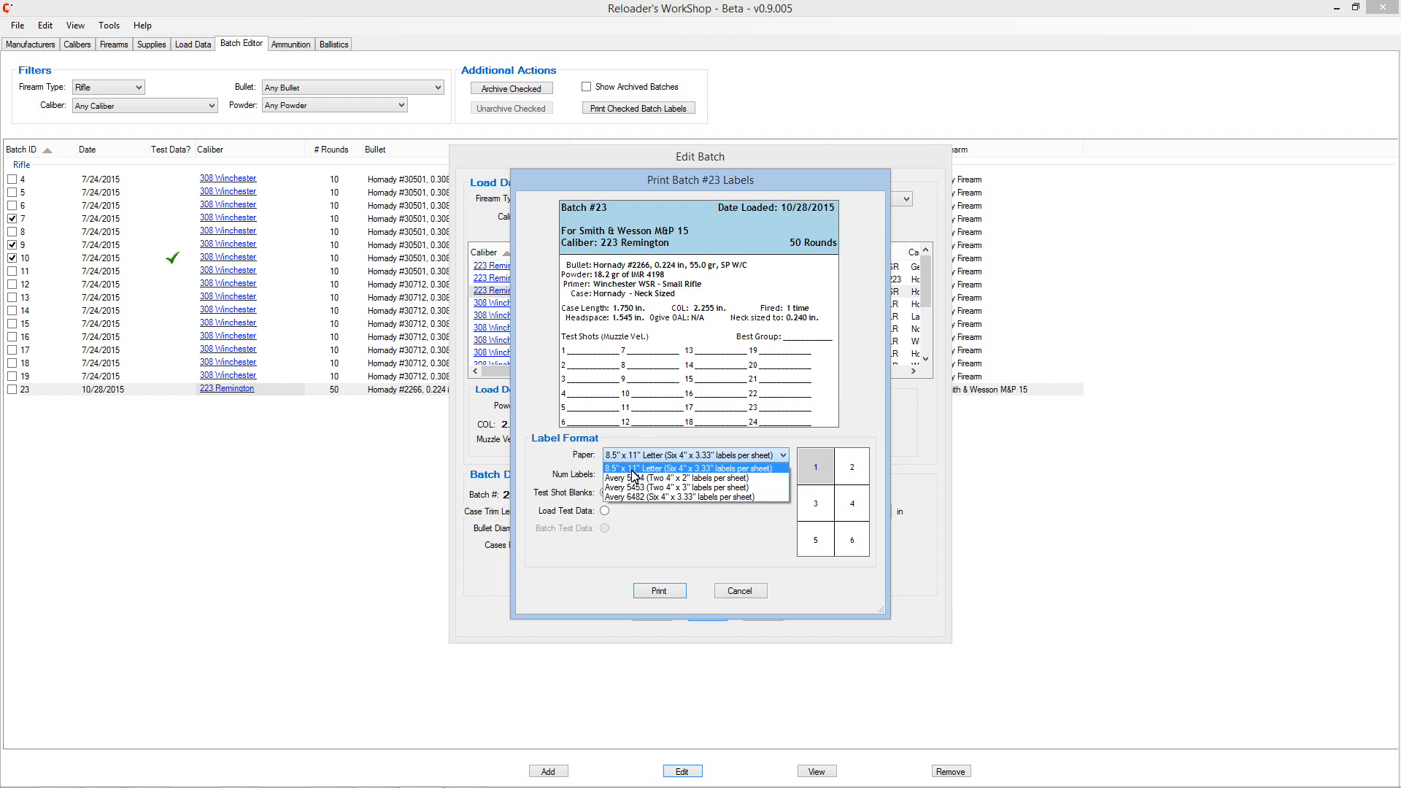
pyautogui.click(651, 458)
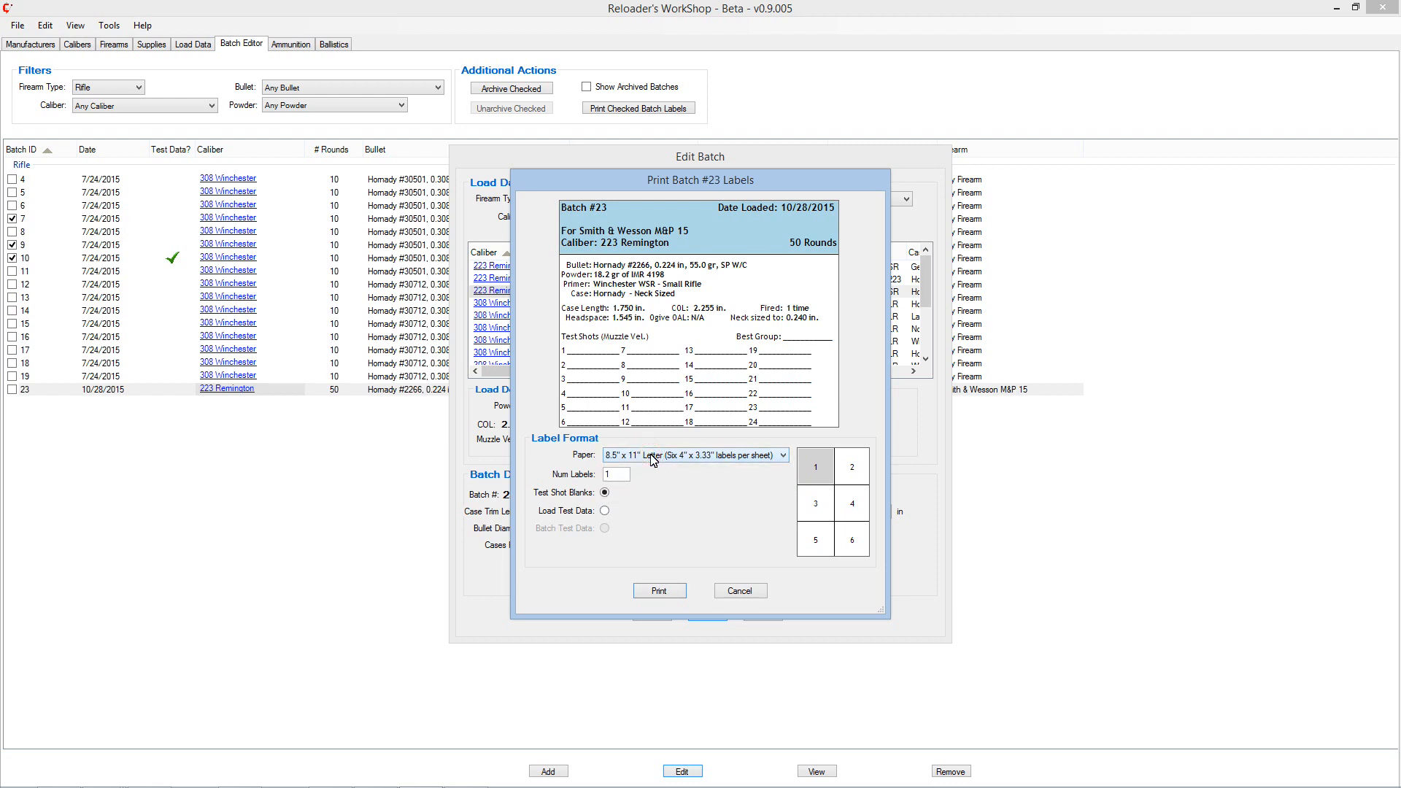
pyautogui.click(651, 458)
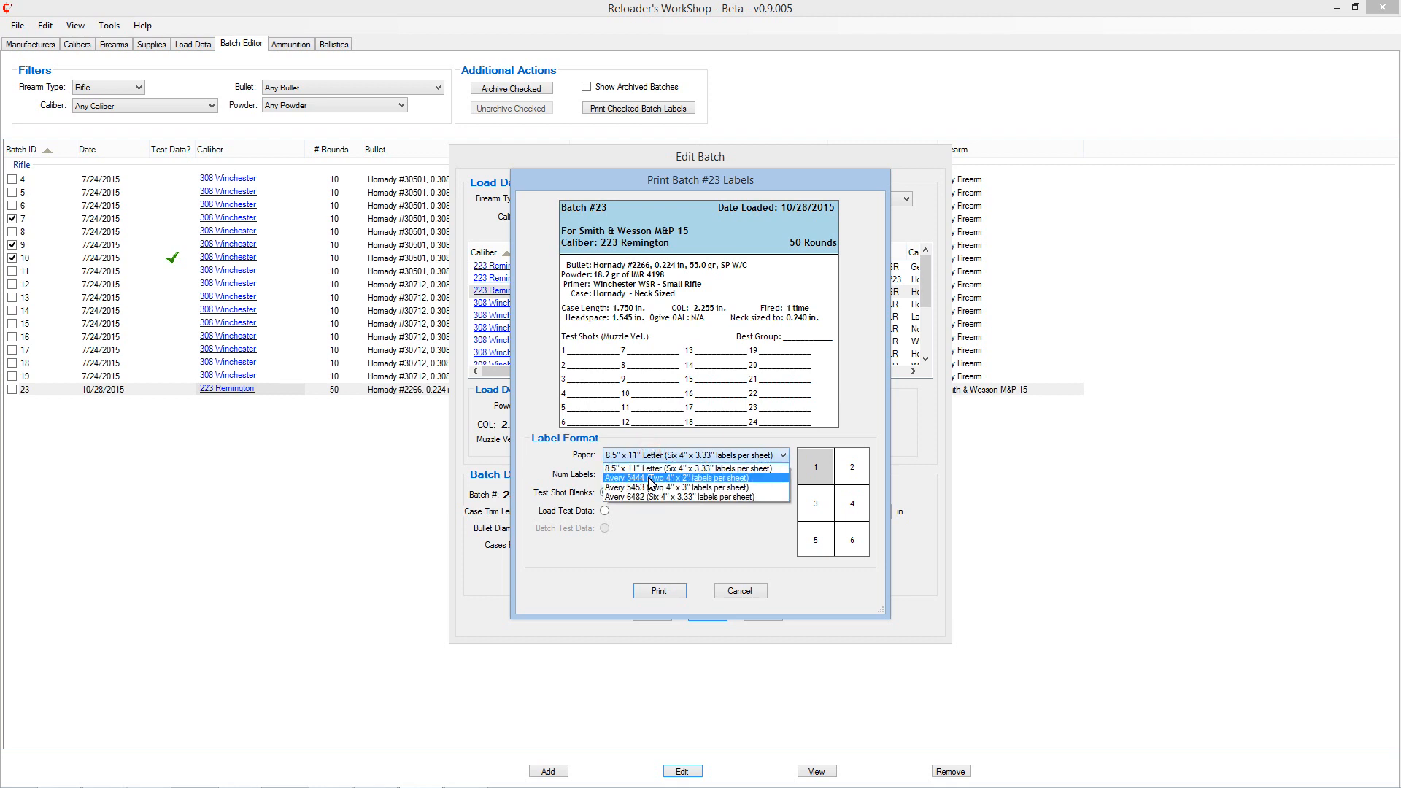
pyautogui.click(652, 480)
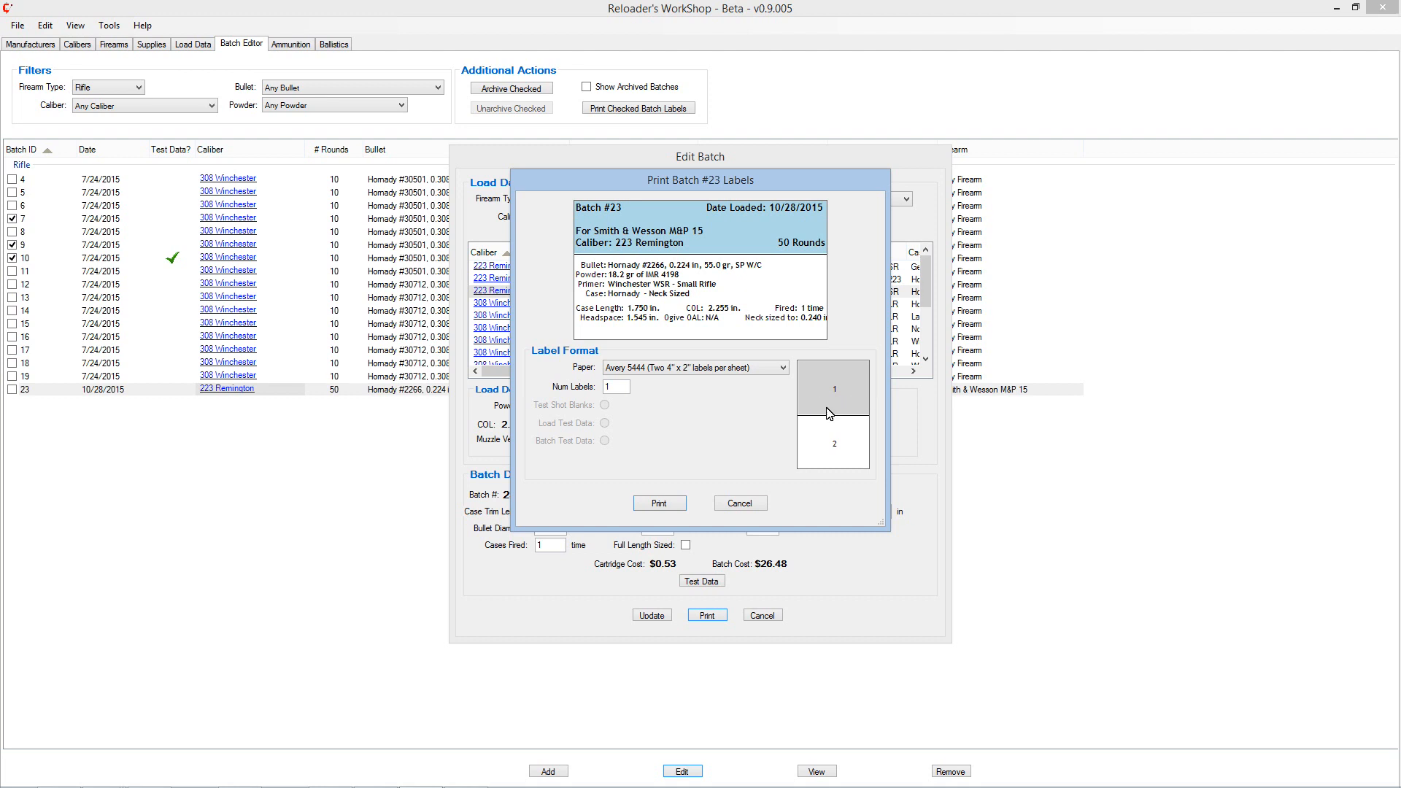
# Step: Set the label paper to Avery 5453 (two 4" x 3" labels per sheet), preview test shot blanks and switch to load test data
pyautogui.click(673, 372)
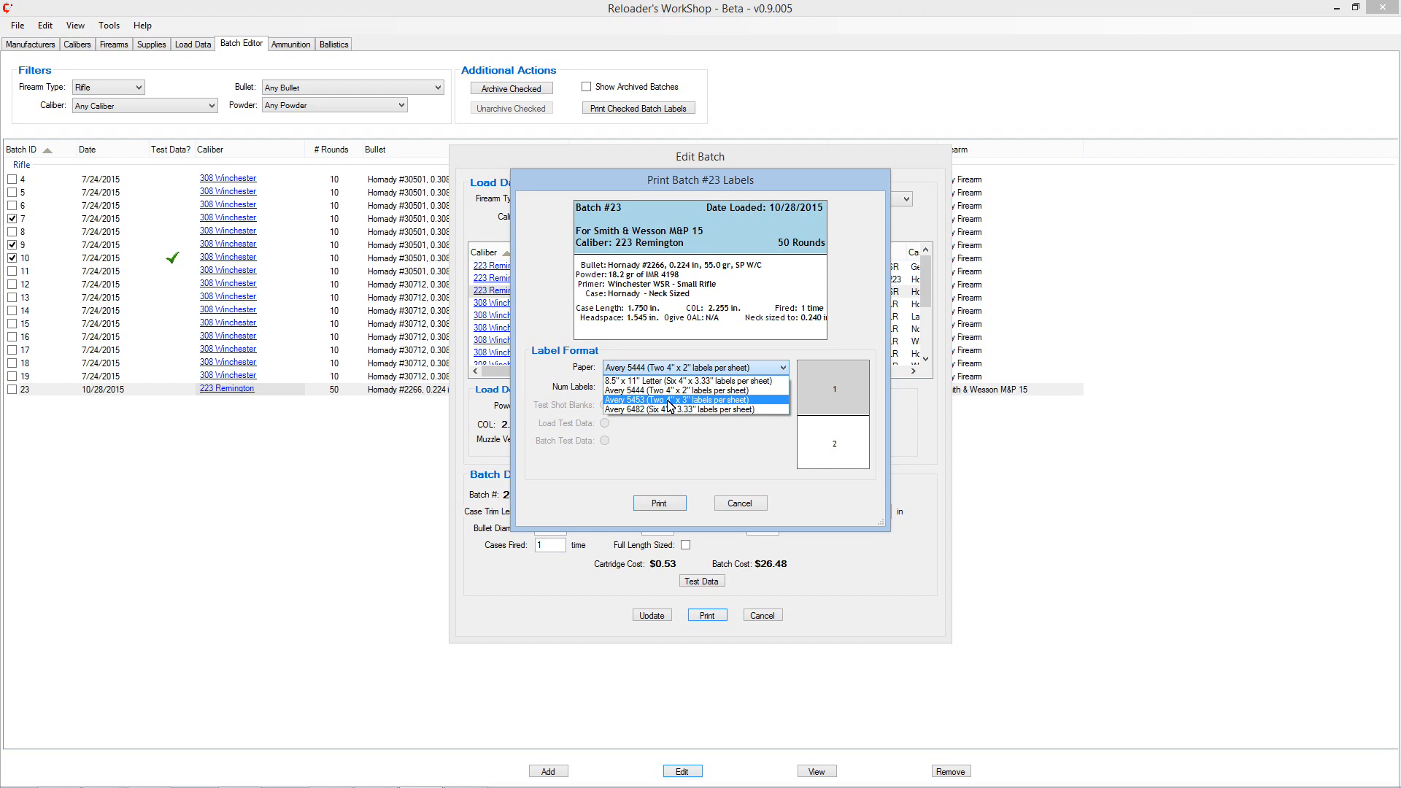
pyautogui.click(670, 400)
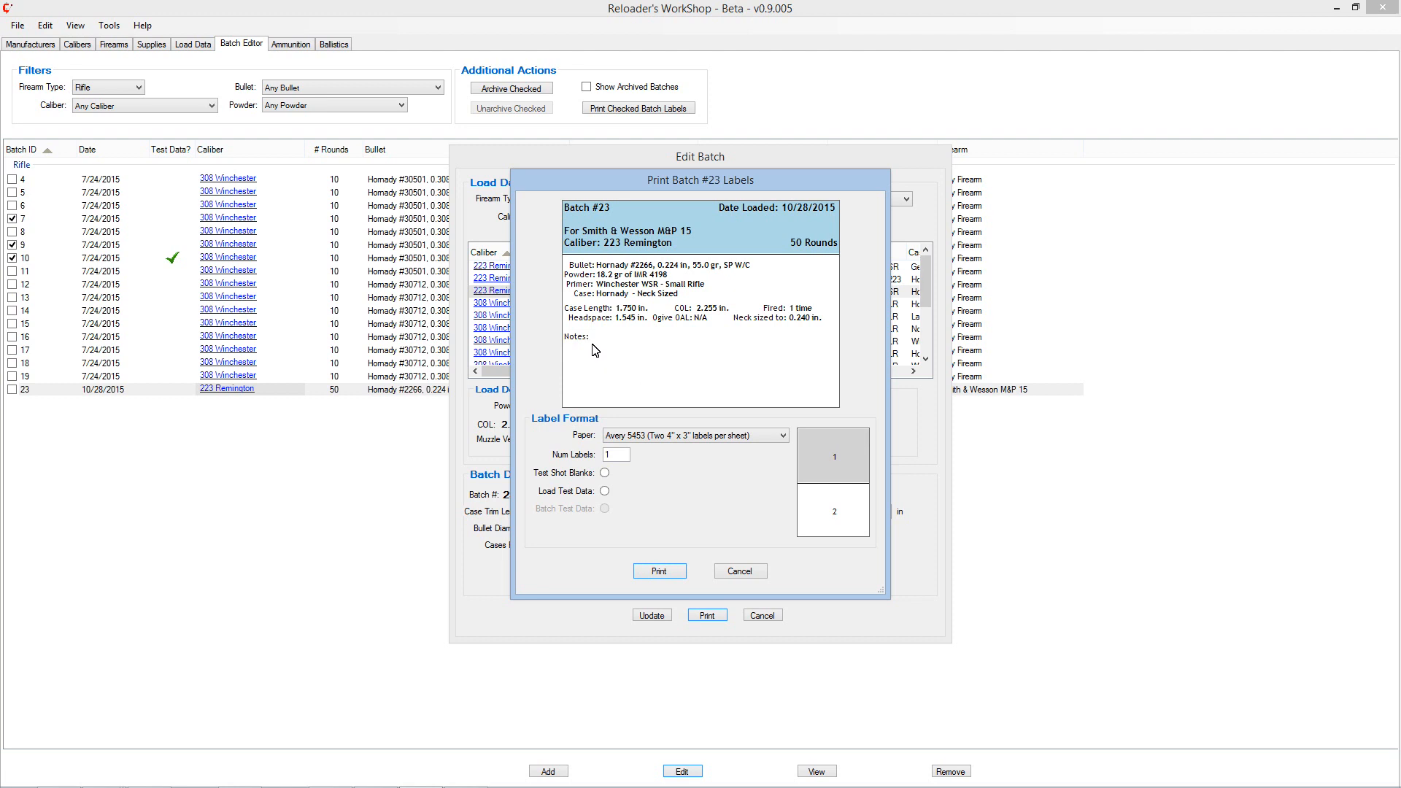
pyautogui.click(606, 474)
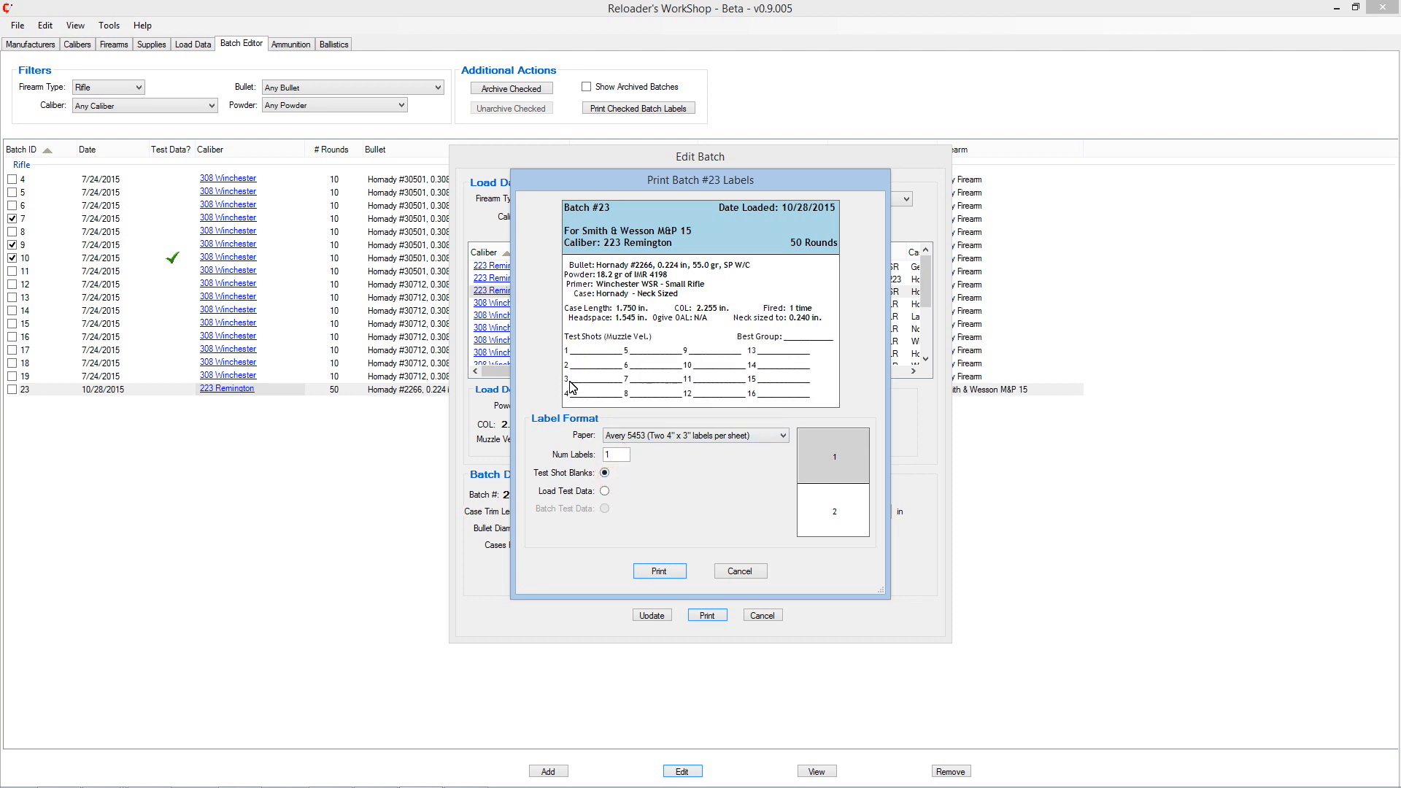
pyautogui.click(605, 491)
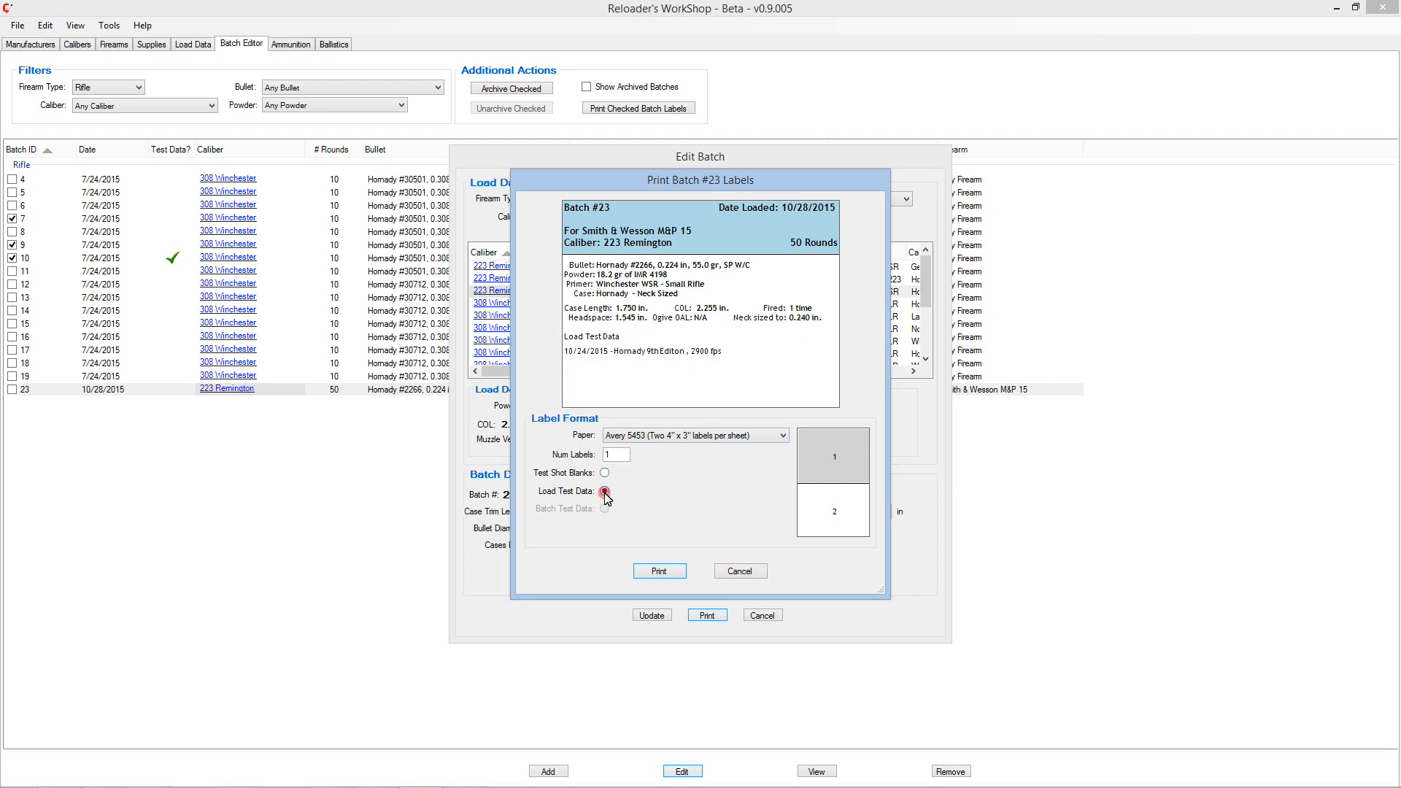
# Step: Switch the label back to test shot blanks and set the paper to Avery 6482 (six 4" x 3.33" labels per sheet)
pyautogui.click(605, 472)
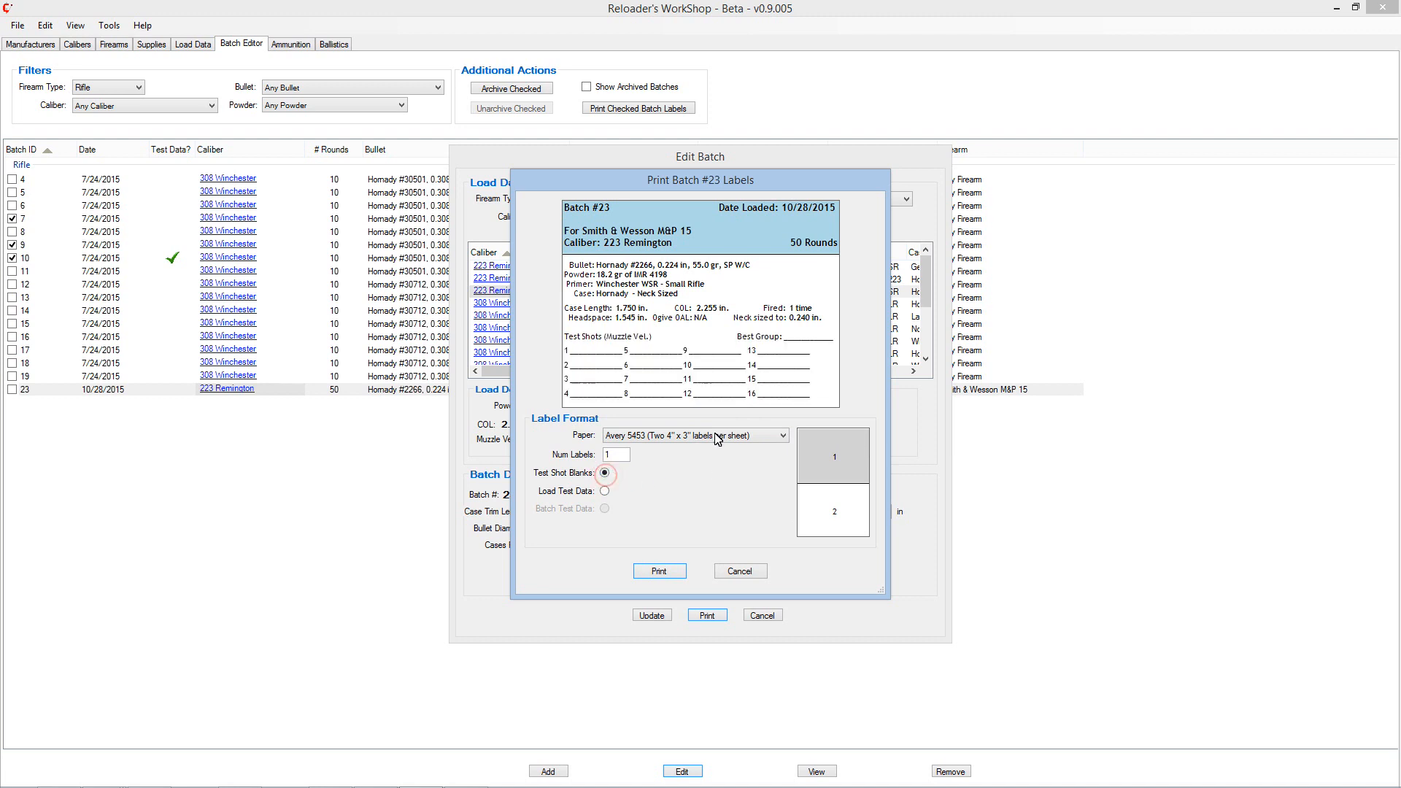
pyautogui.click(677, 436)
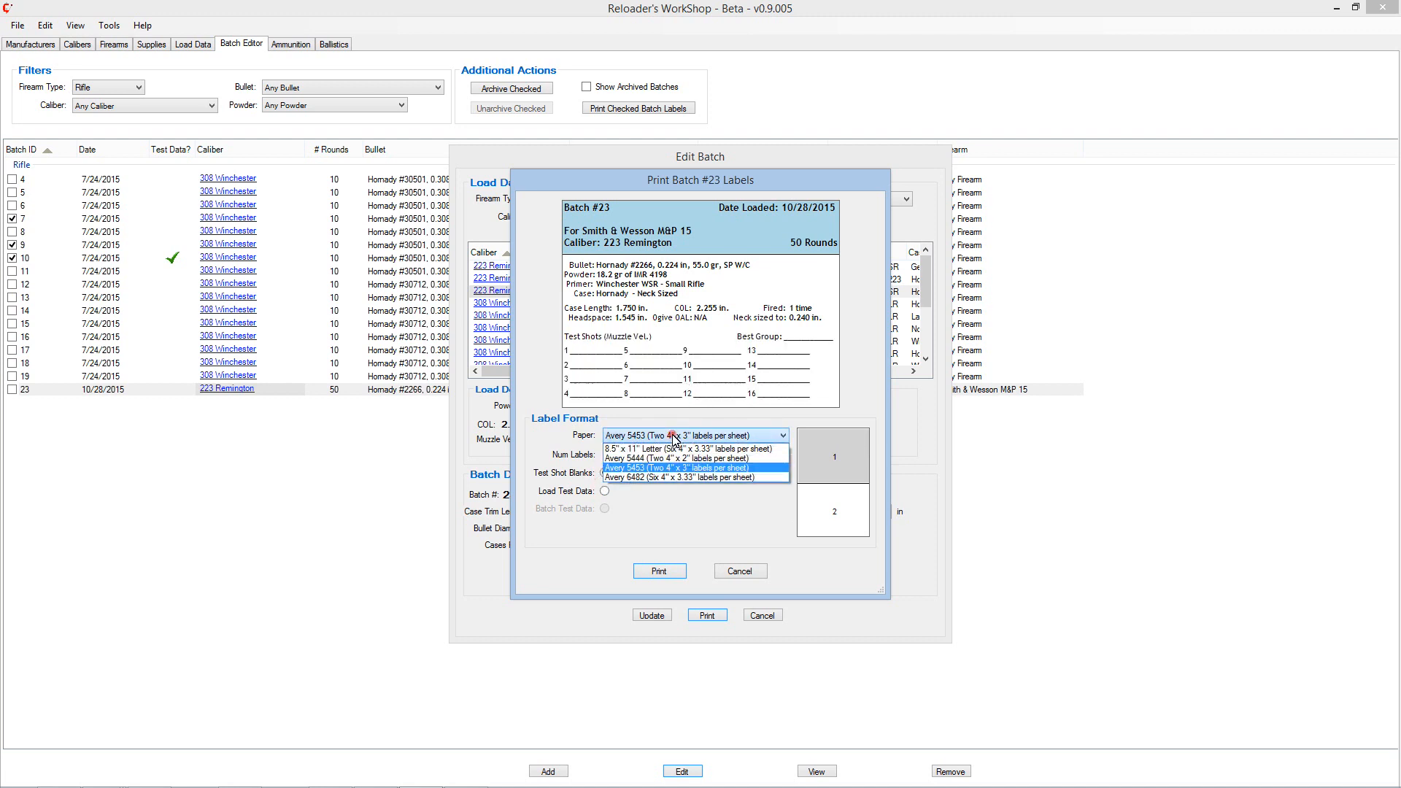
pyautogui.click(652, 478)
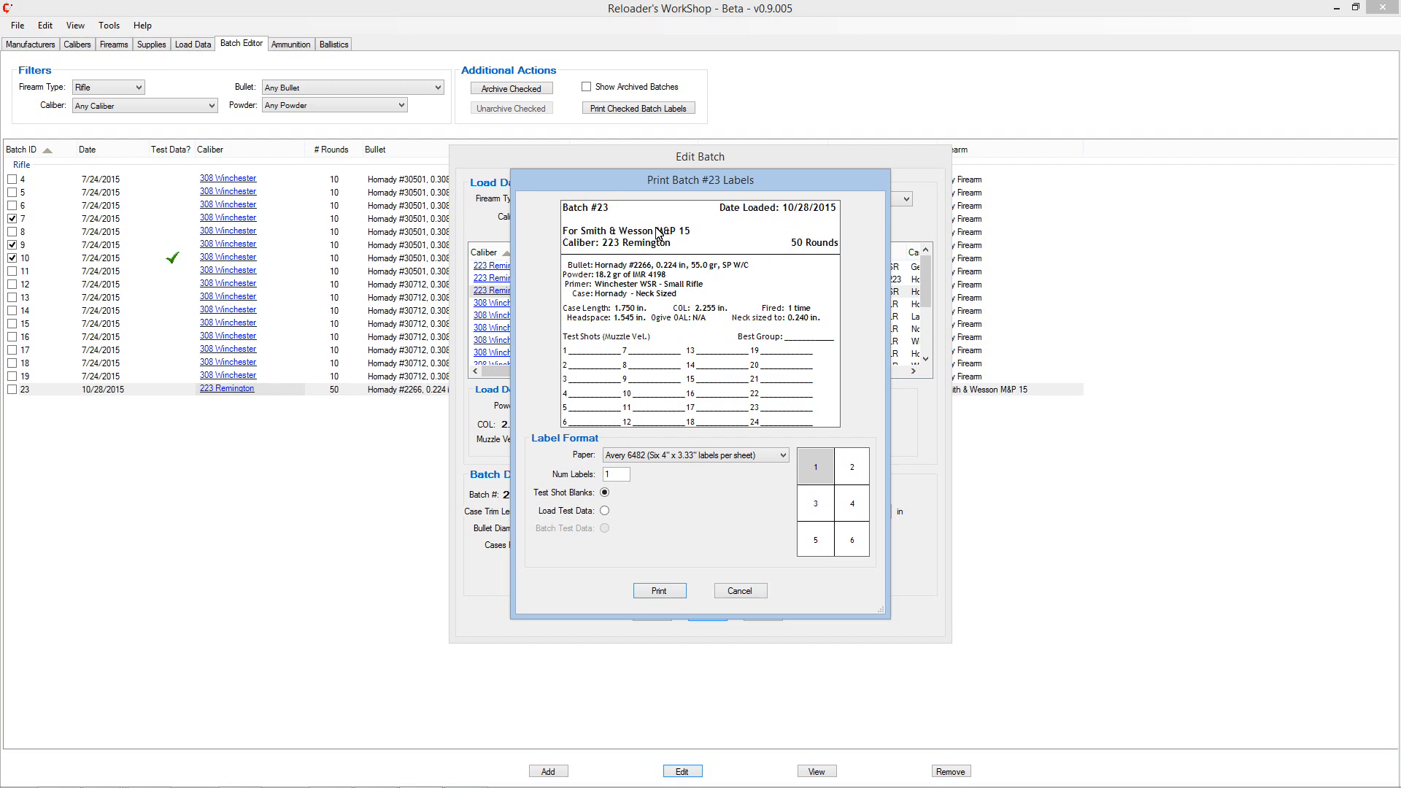
# Step: Compare the label preview on 8.5" x 11" Letter paper with the one on Avery 6482
pyautogui.click(695, 453)
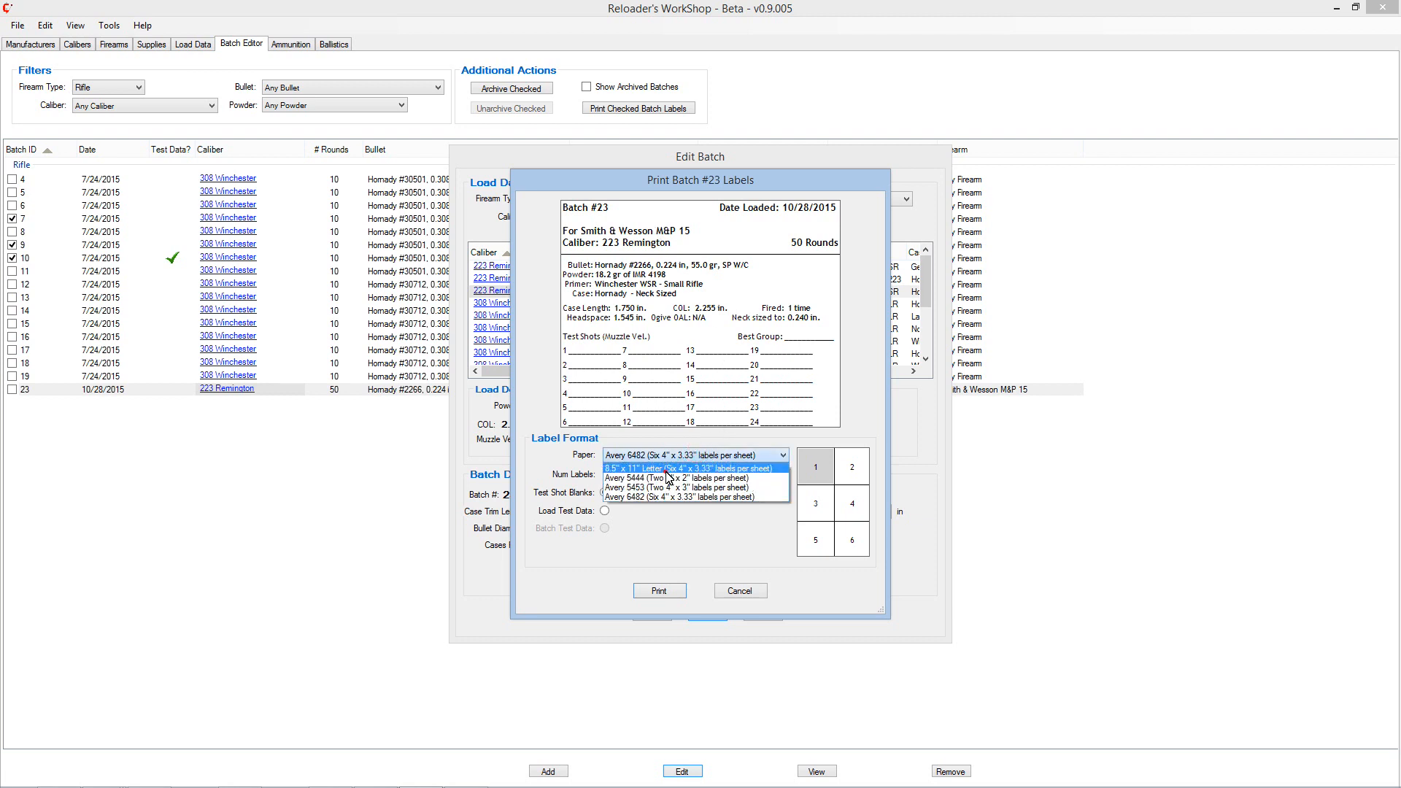
pyautogui.click(666, 469)
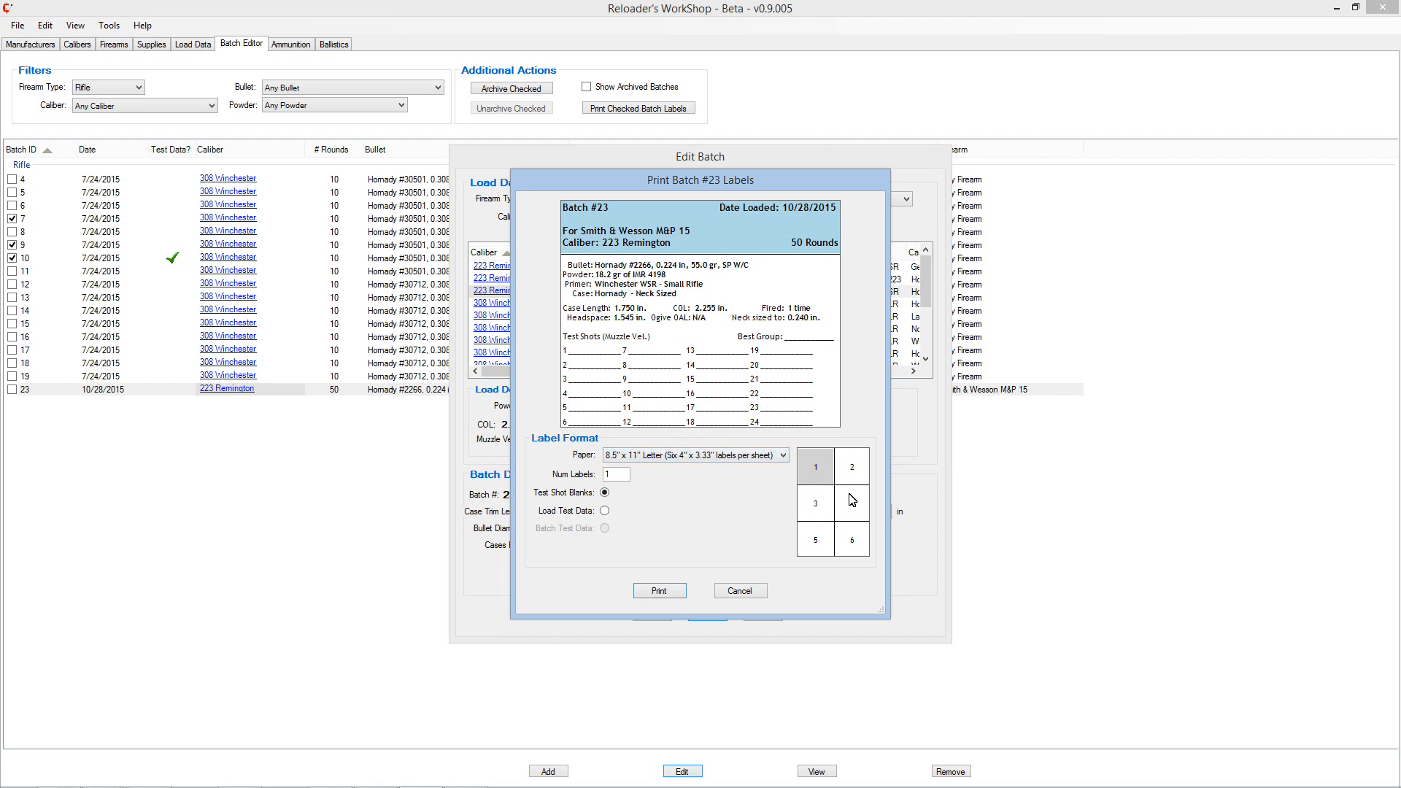
pyautogui.click(708, 455)
pyautogui.click(684, 497)
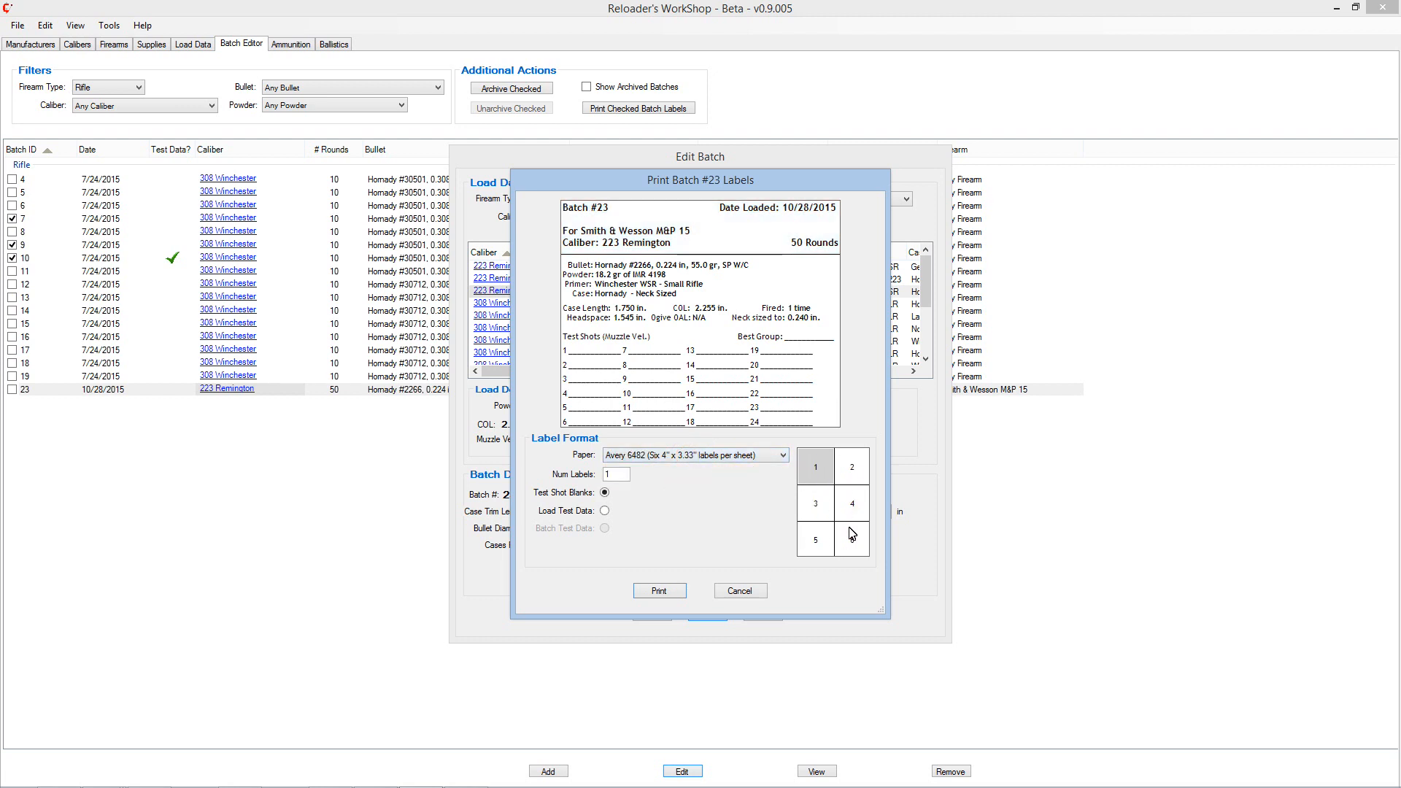
# Step: Preview the label on Avery 5444 paper, and set the paper to 8.5" x 11" Letter (six 4" x 3.33" labels per sheet)
pyautogui.click(672, 457)
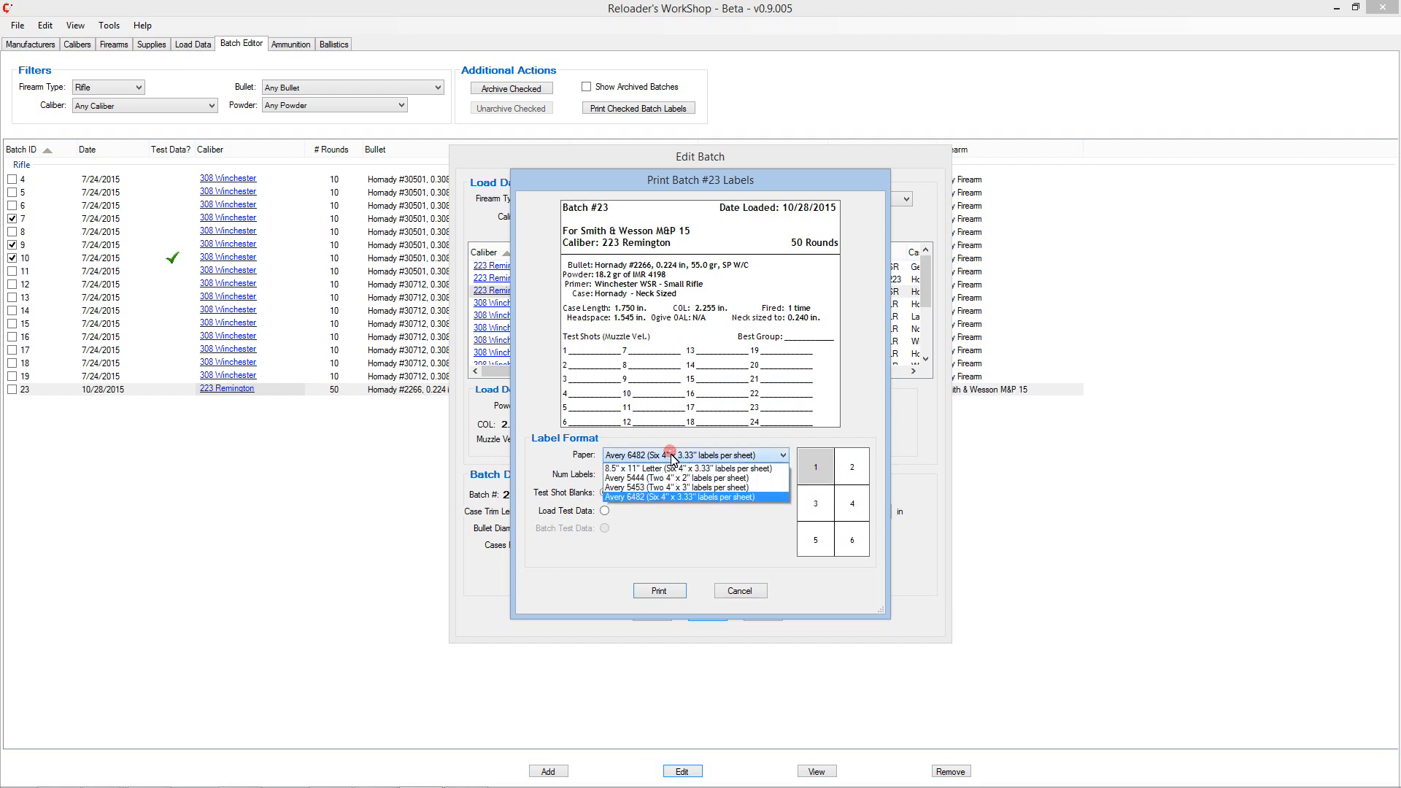
pyautogui.click(666, 473)
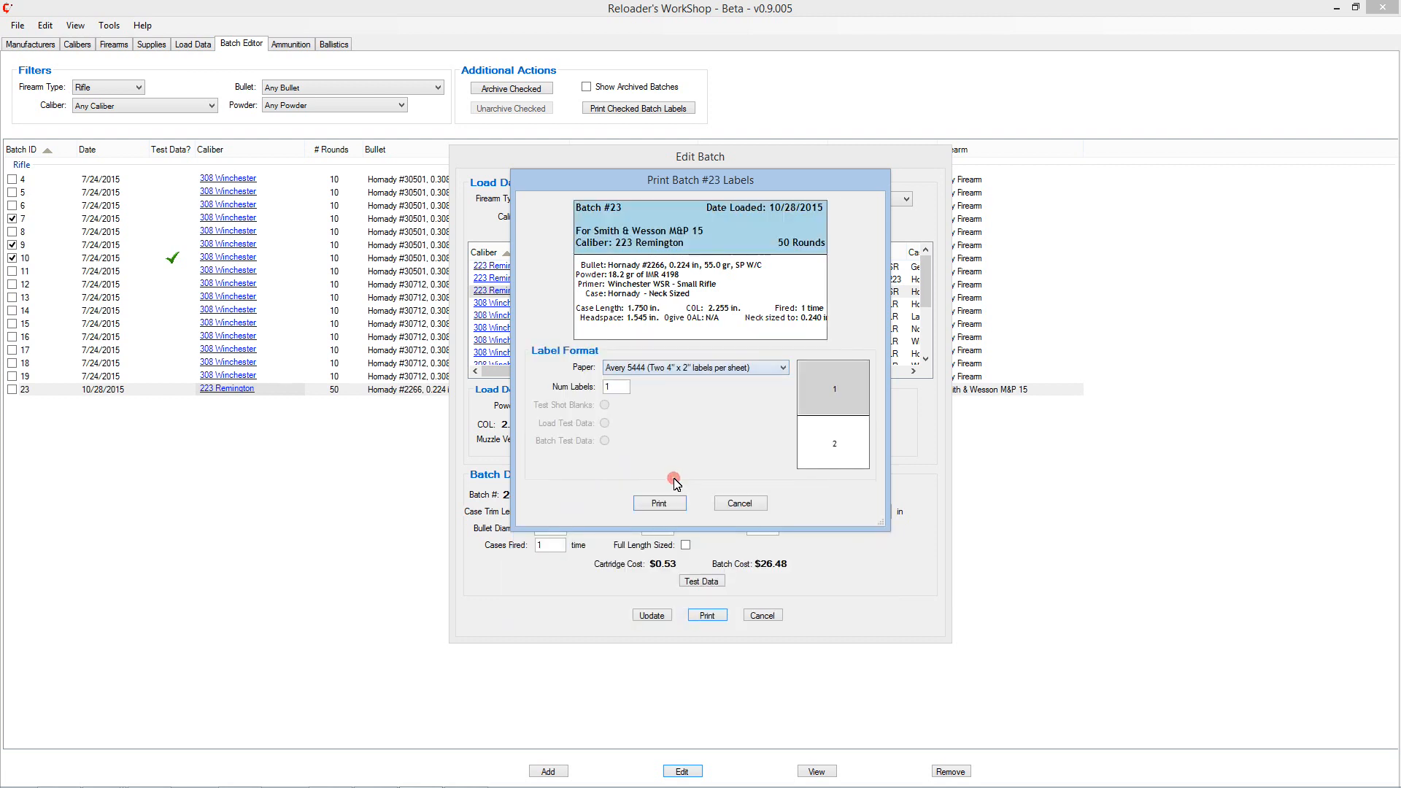
pyautogui.click(651, 369)
pyautogui.click(655, 382)
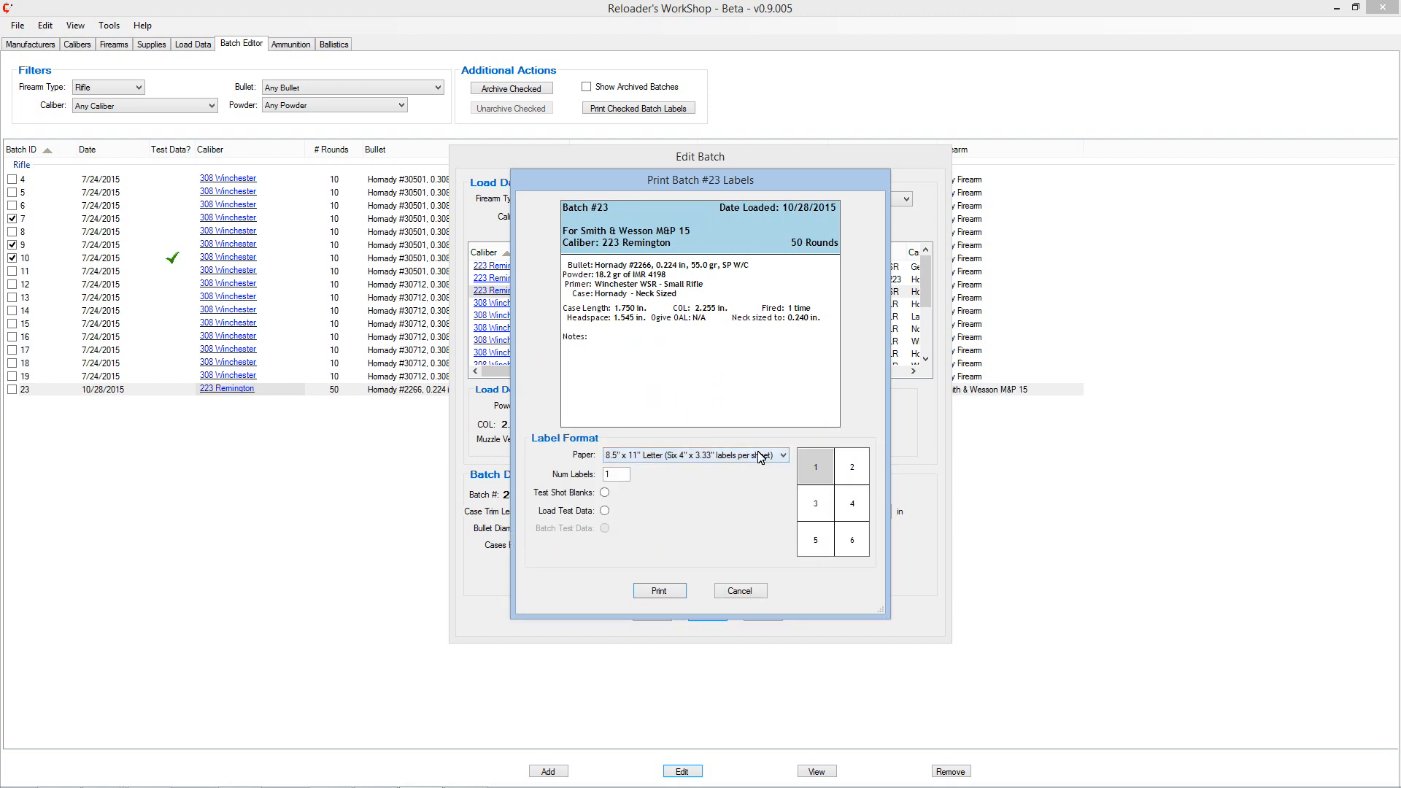
# Step: Try each starting label position from 2 through 6 on the Letter sheet and return to position 1
pyautogui.click(852, 471)
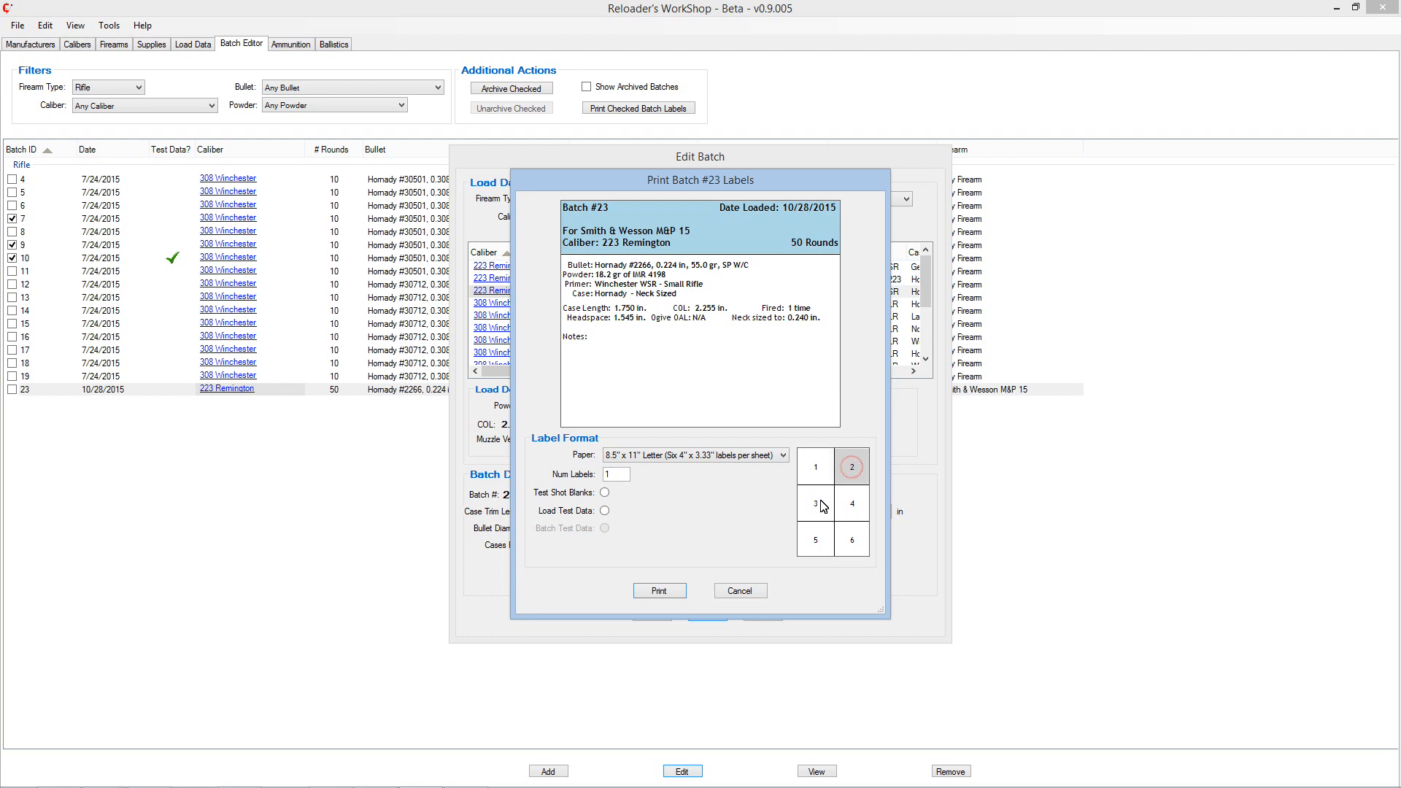
pyautogui.click(821, 502)
pyautogui.click(854, 504)
pyautogui.click(813, 540)
pyautogui.click(849, 540)
pyautogui.click(814, 472)
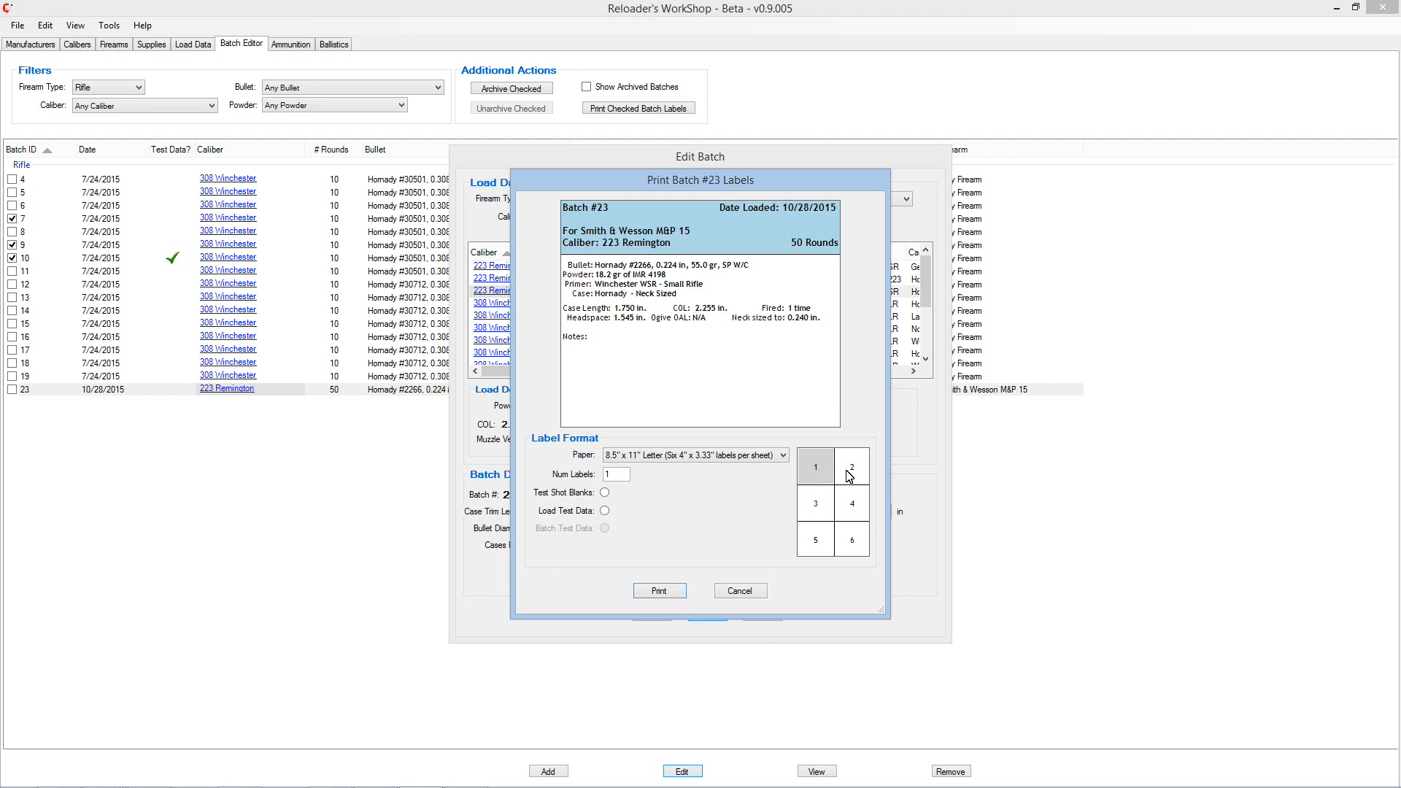
# Step: Move the starting label through positions 3 to 6 on the Letter sheet again and reset it to 1
pyautogui.click(819, 505)
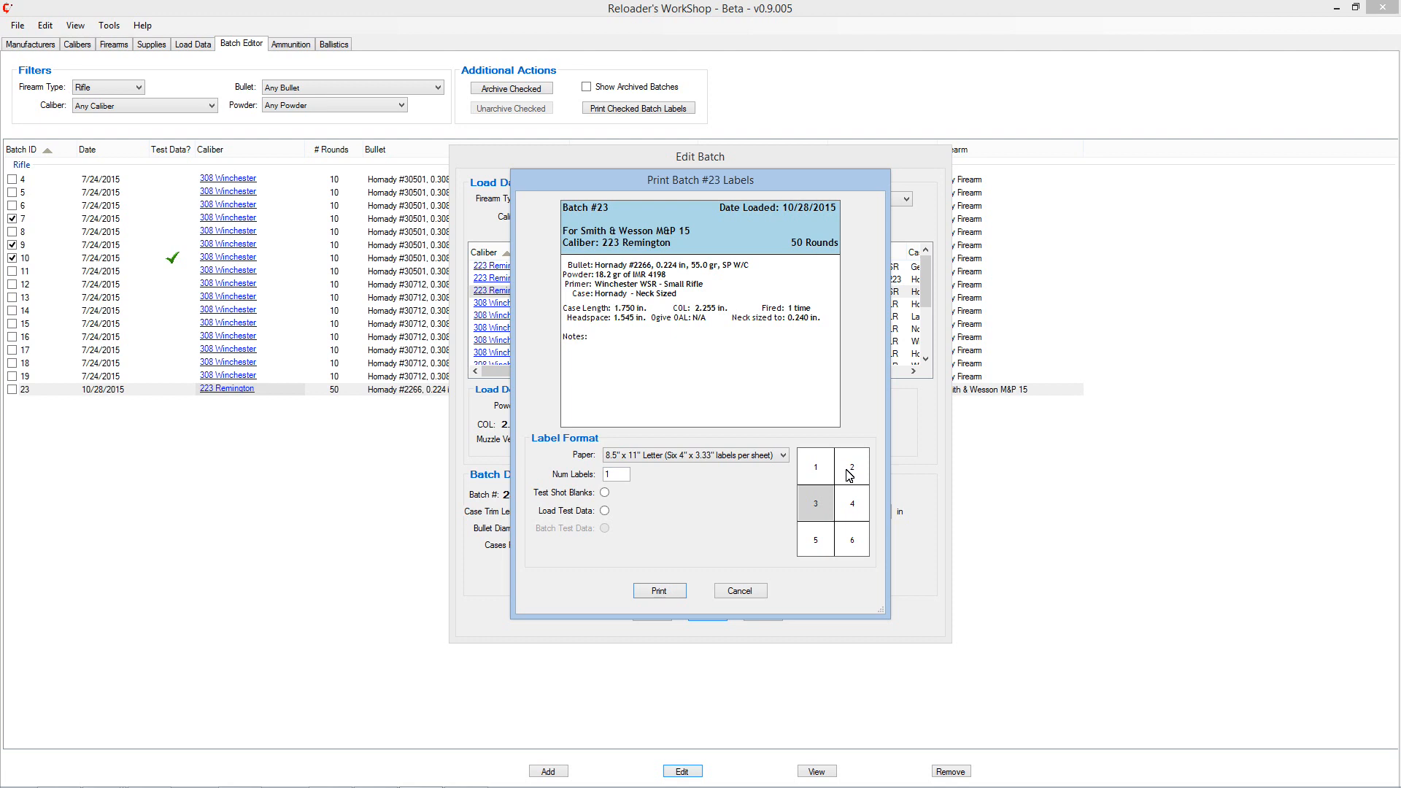
pyautogui.click(853, 505)
pyautogui.click(820, 538)
pyautogui.click(847, 538)
pyautogui.click(810, 471)
# Step: Set the paper to Avery 5444 and try starting label position 2 before returning to position 1
pyautogui.click(736, 457)
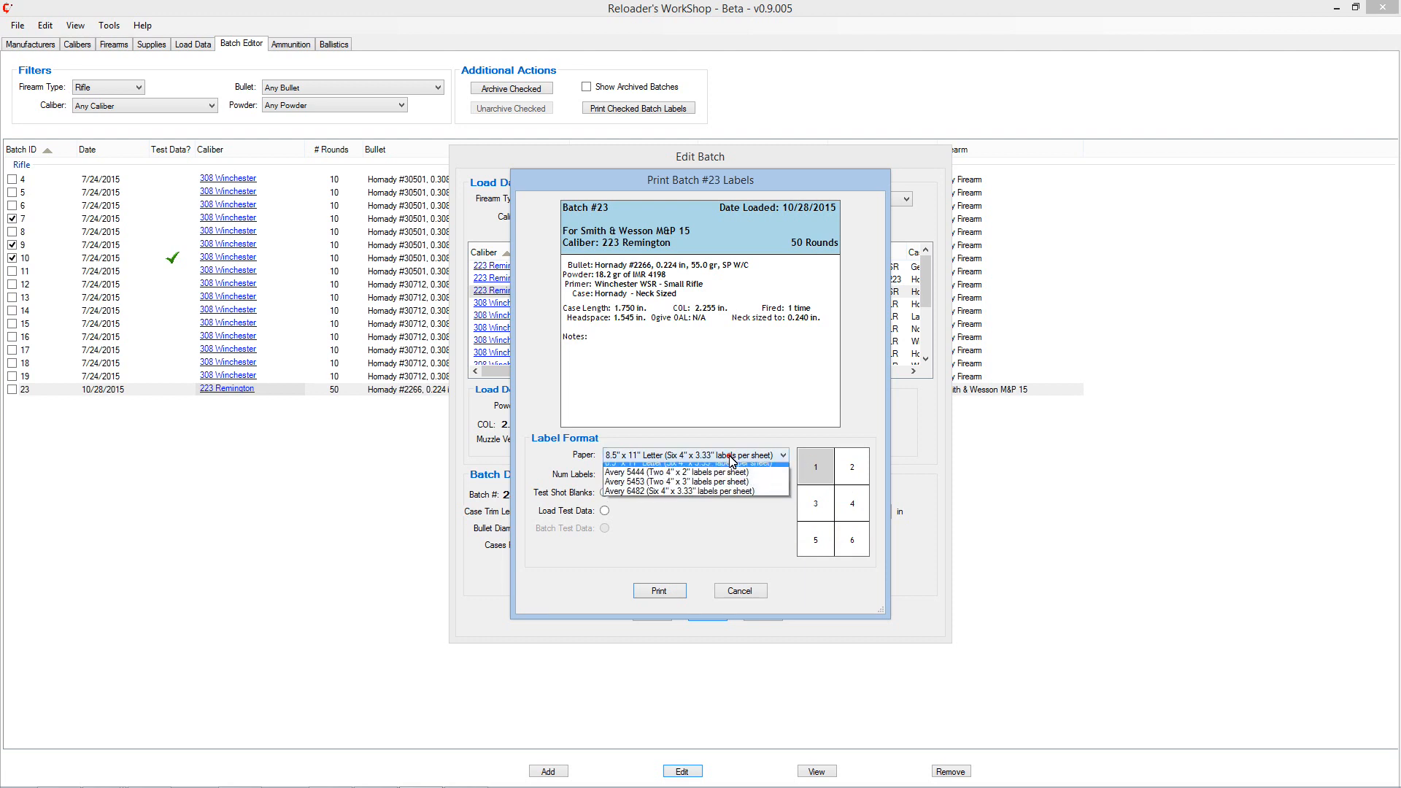
pyautogui.click(708, 479)
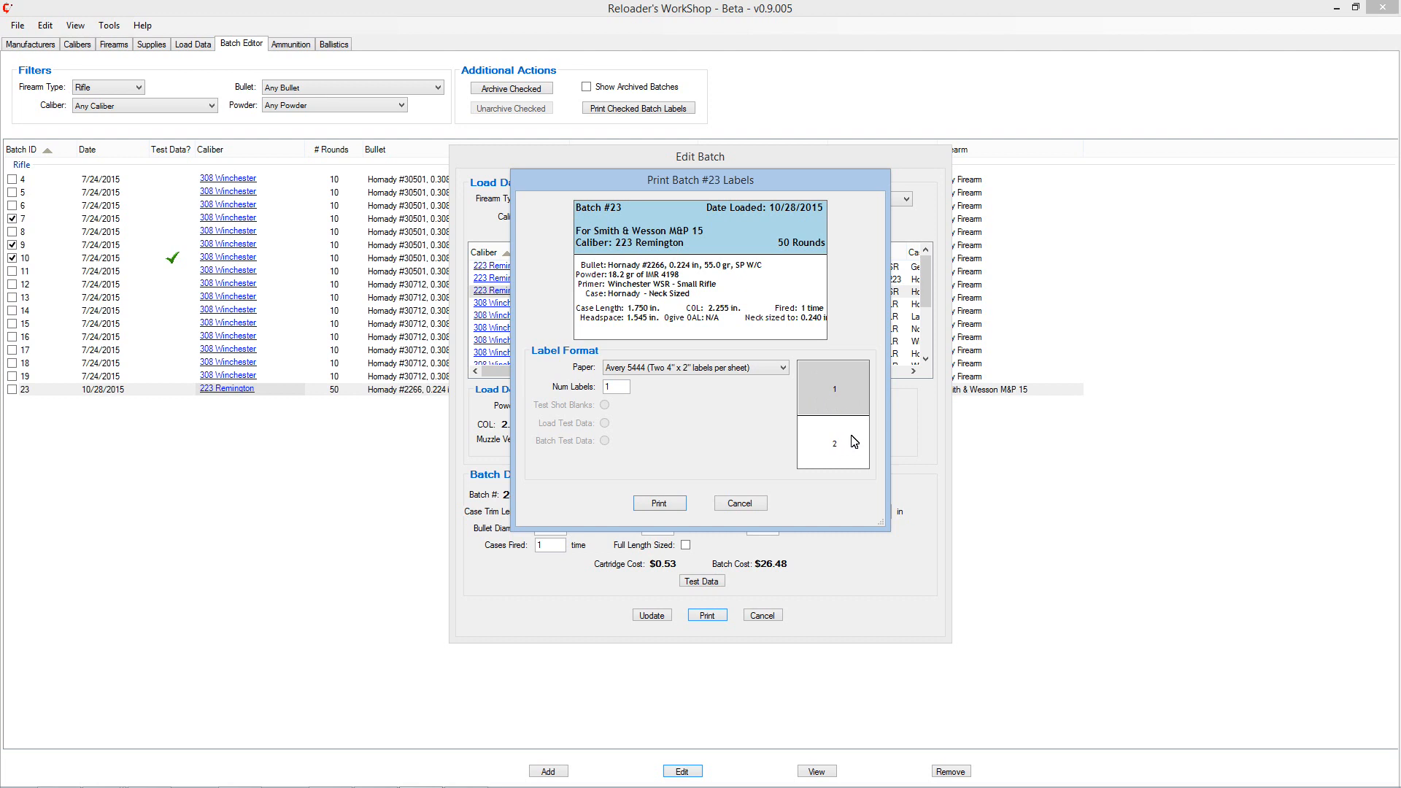
pyautogui.click(841, 457)
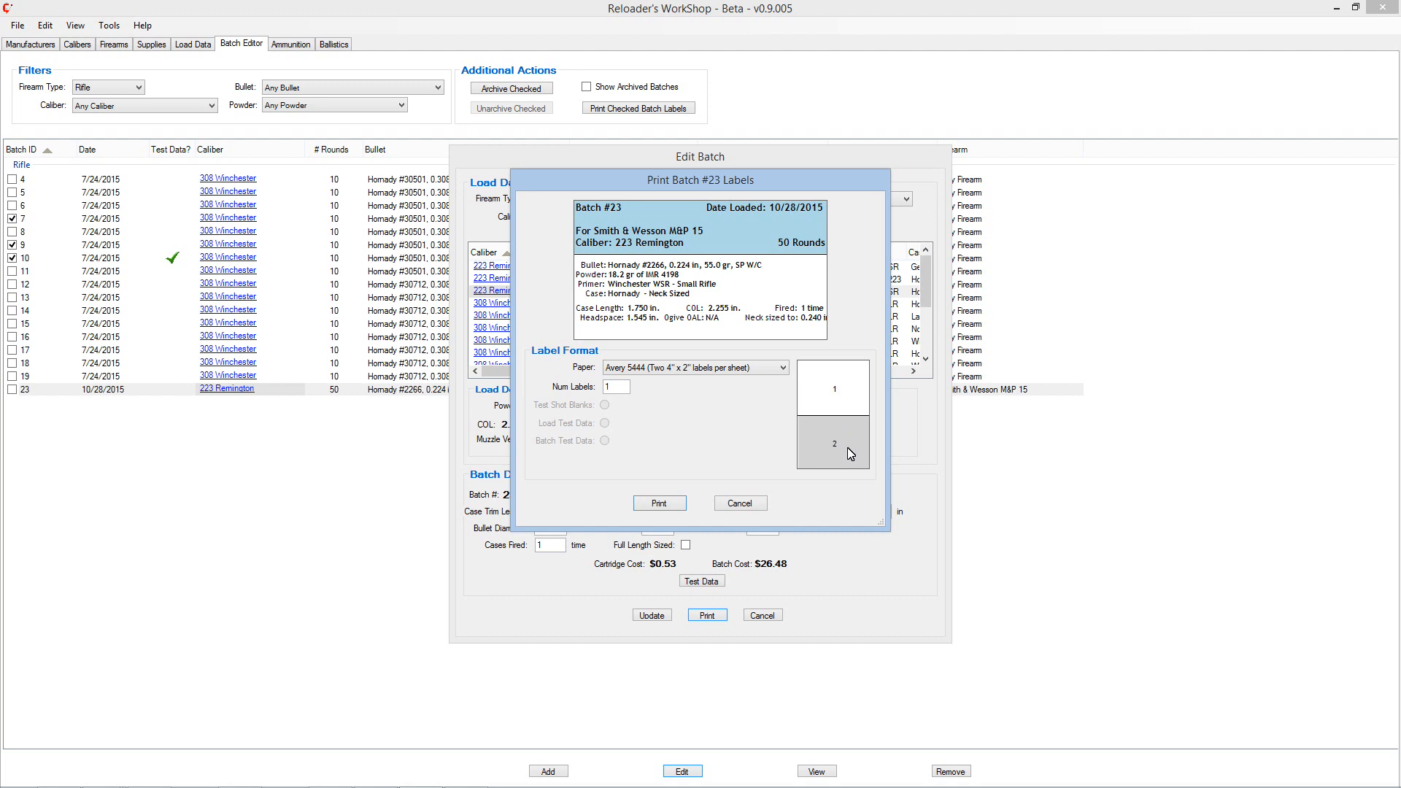
pyautogui.click(827, 386)
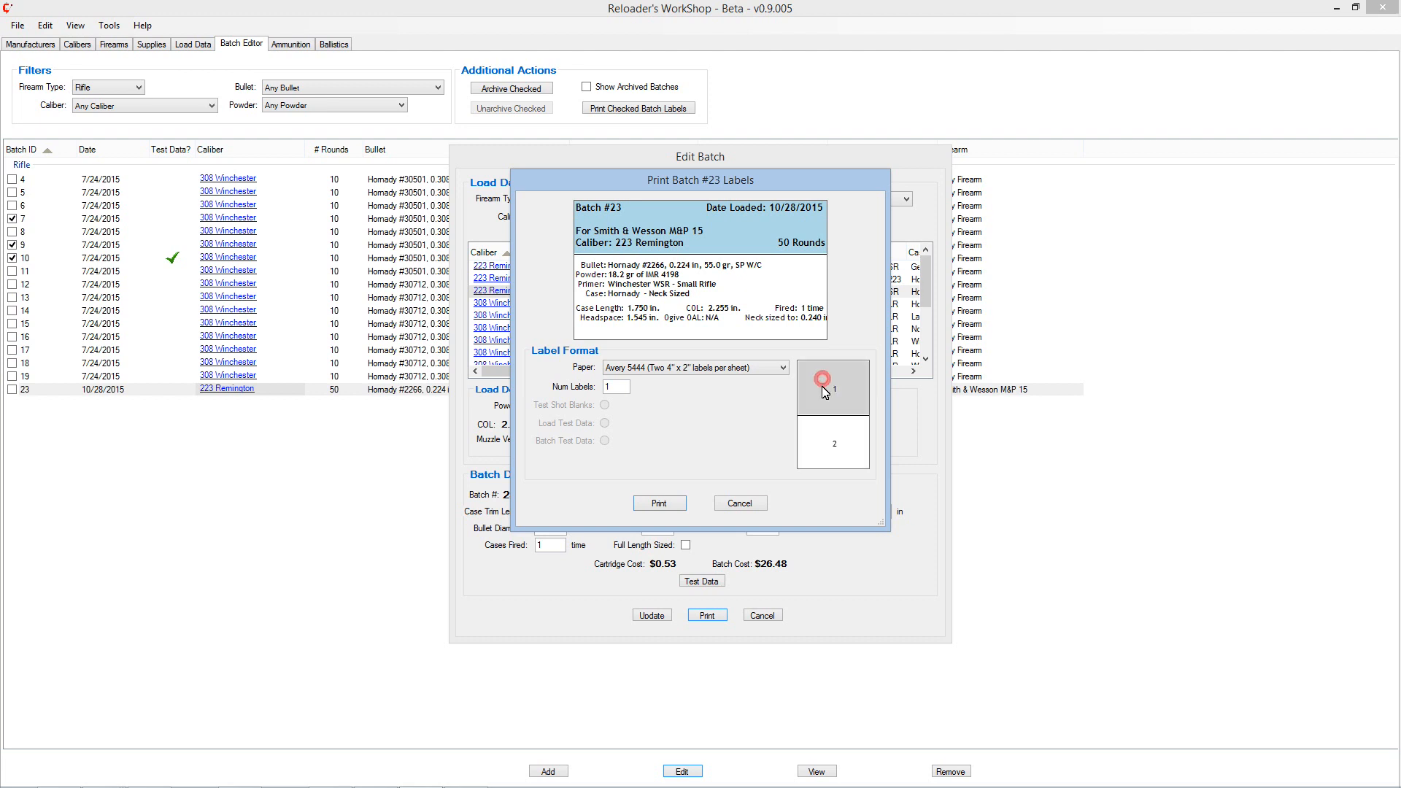
# Step: Set the paper back to 8.5" x 11" Letter and select the number of labels for editing
pyautogui.click(721, 370)
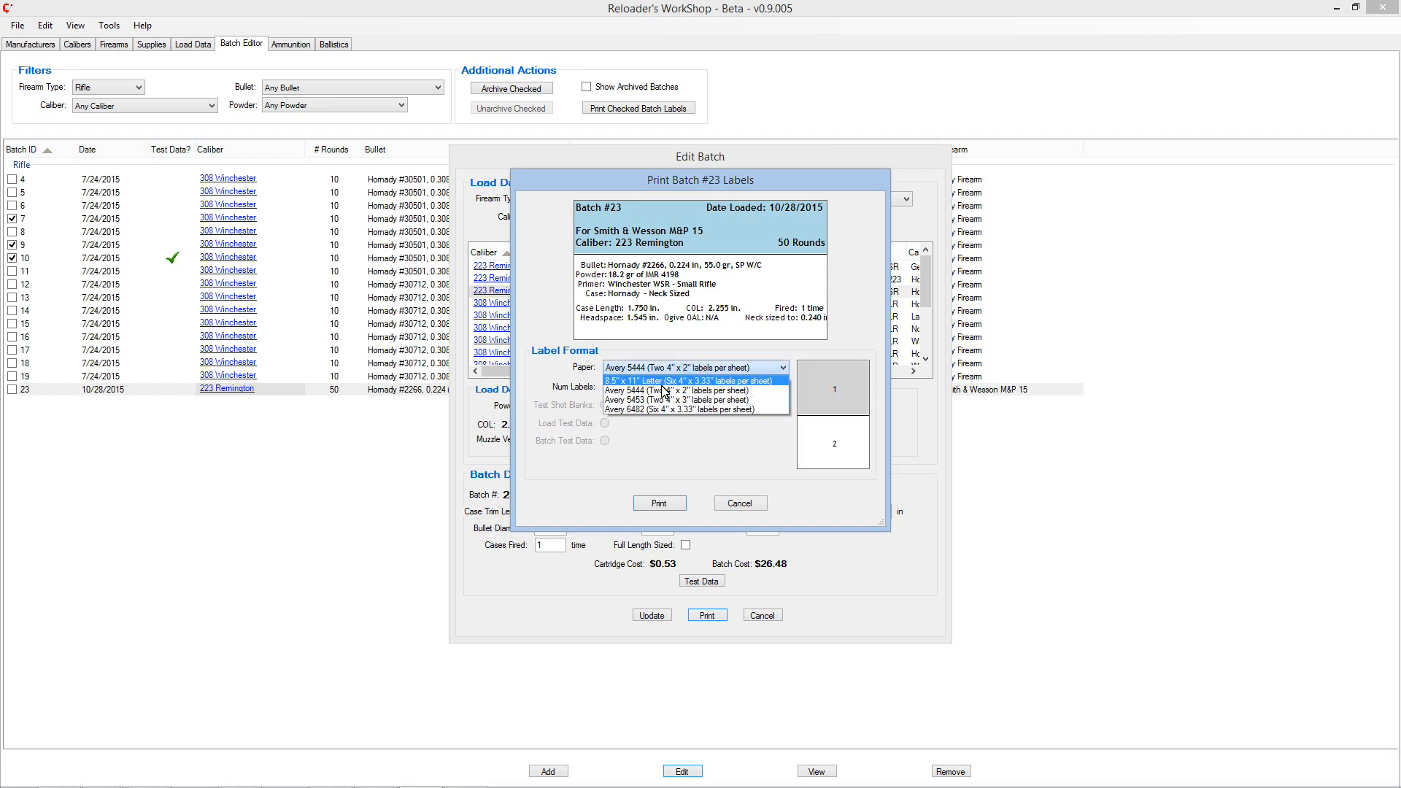
pyautogui.click(664, 381)
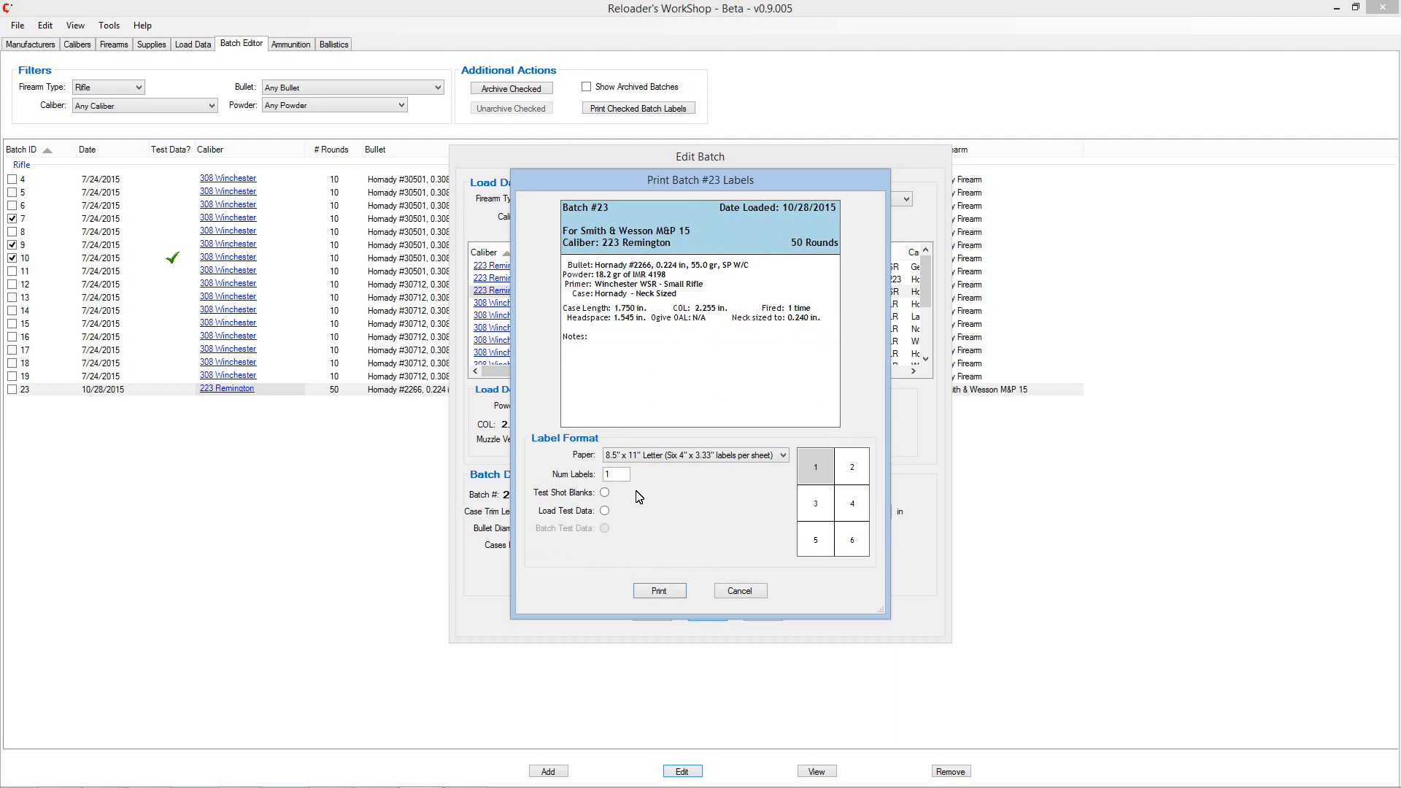
pyautogui.doubleClick(618, 478)
pyautogui.click(615, 476)
# Step: Preview the label with test shot blanks and with load test data, and leave label printing and the batch without saving
pyautogui.click(604, 494)
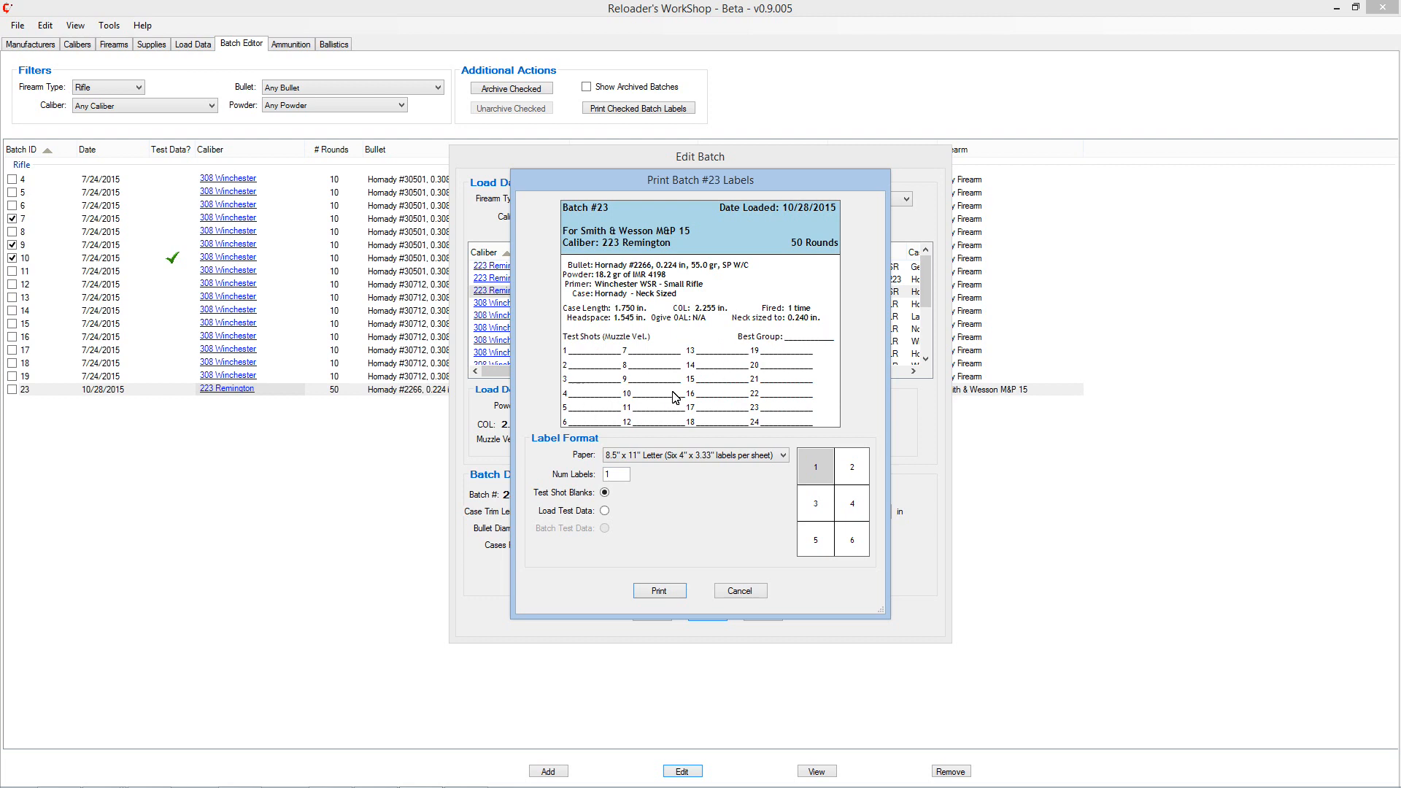
pyautogui.click(605, 513)
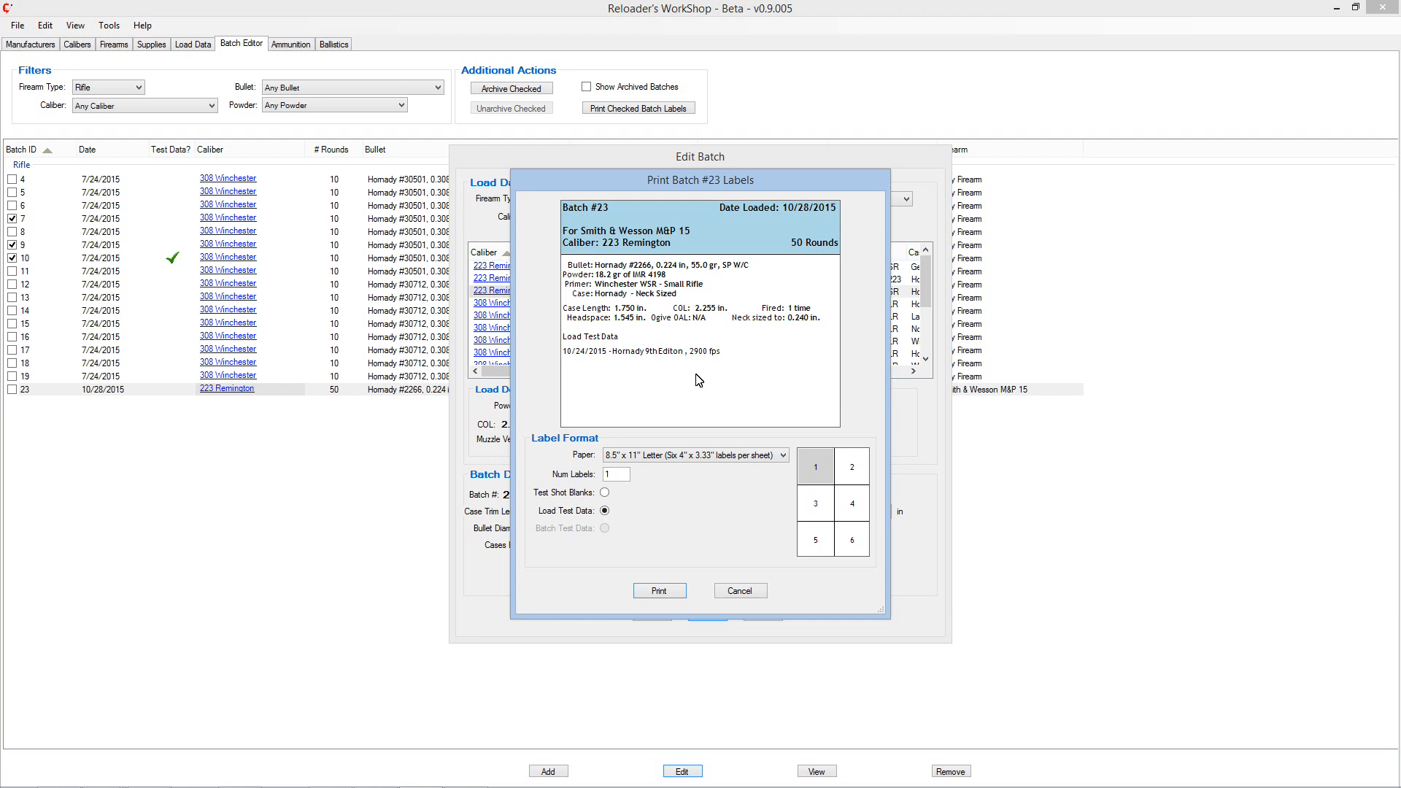
pyautogui.click(739, 592)
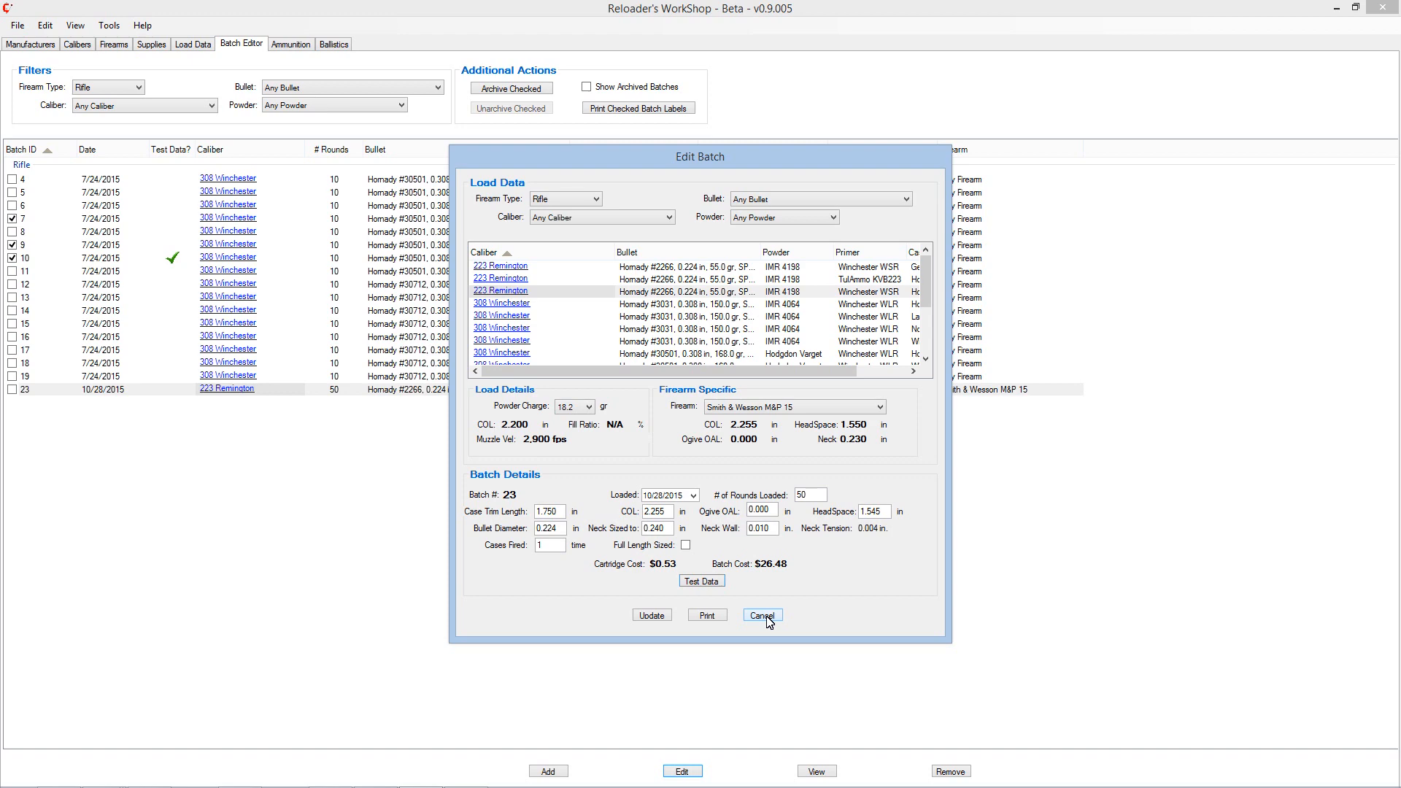
pyautogui.click(762, 617)
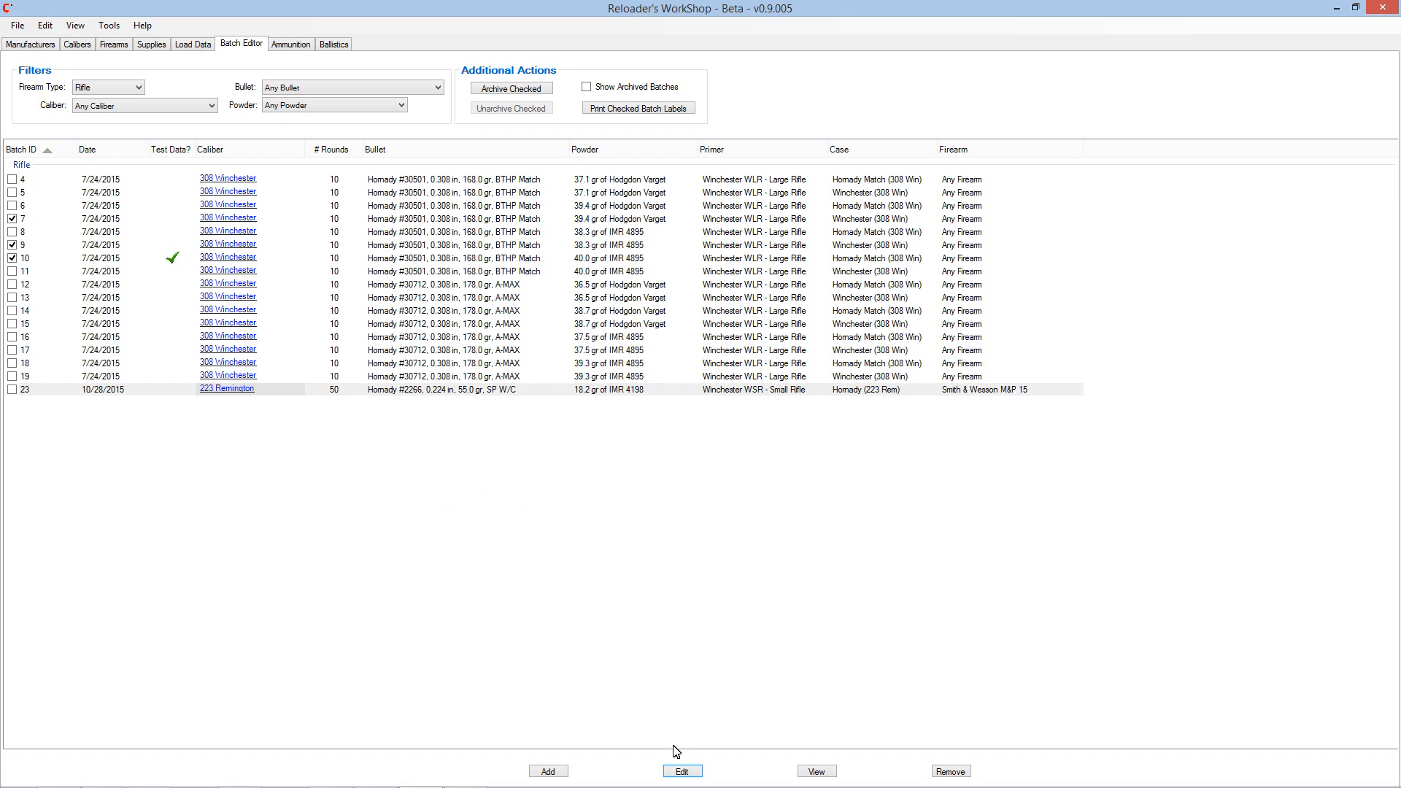
# Step: Open the test data of the 223 Remington batch and set the test location to Strickland Gun Range
pyautogui.click(681, 772)
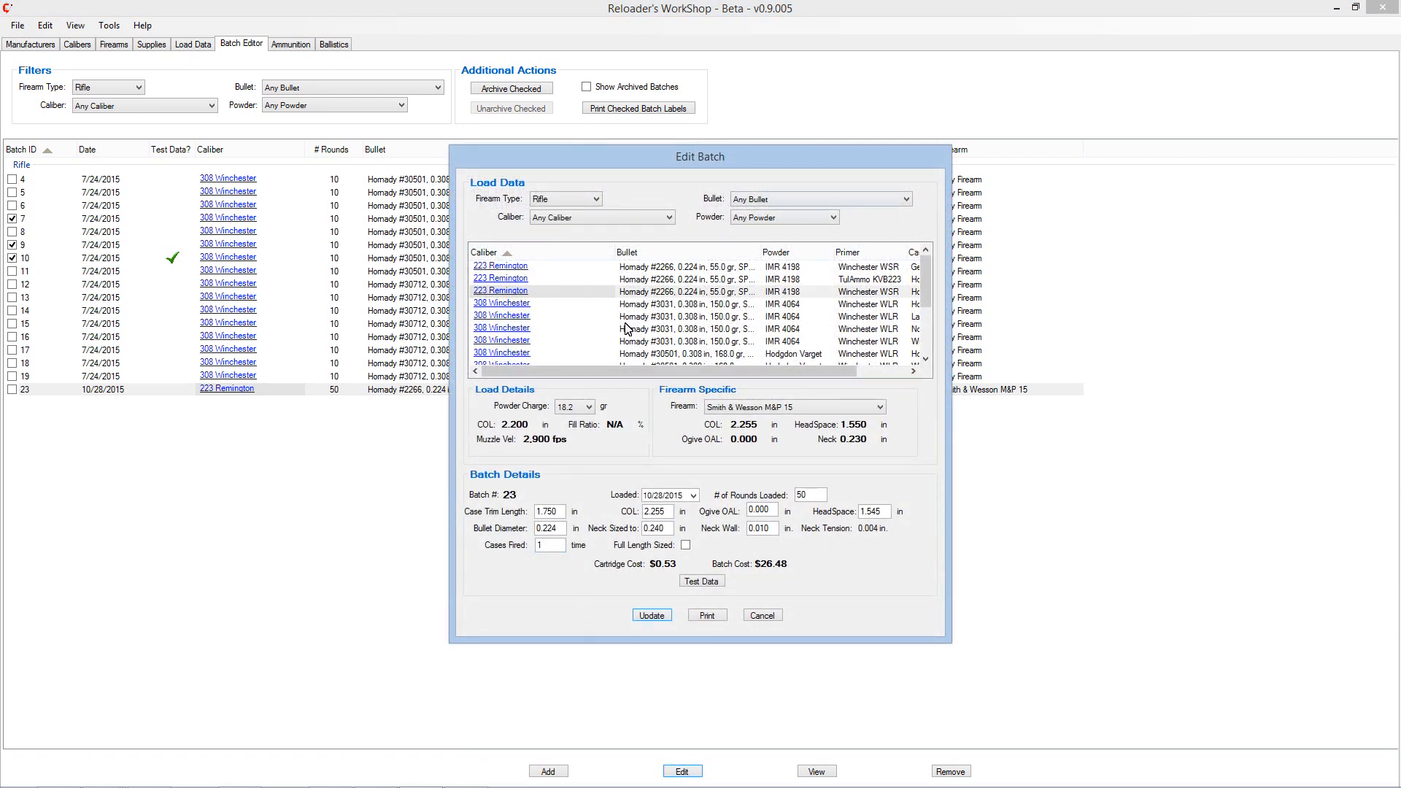
pyautogui.click(705, 582)
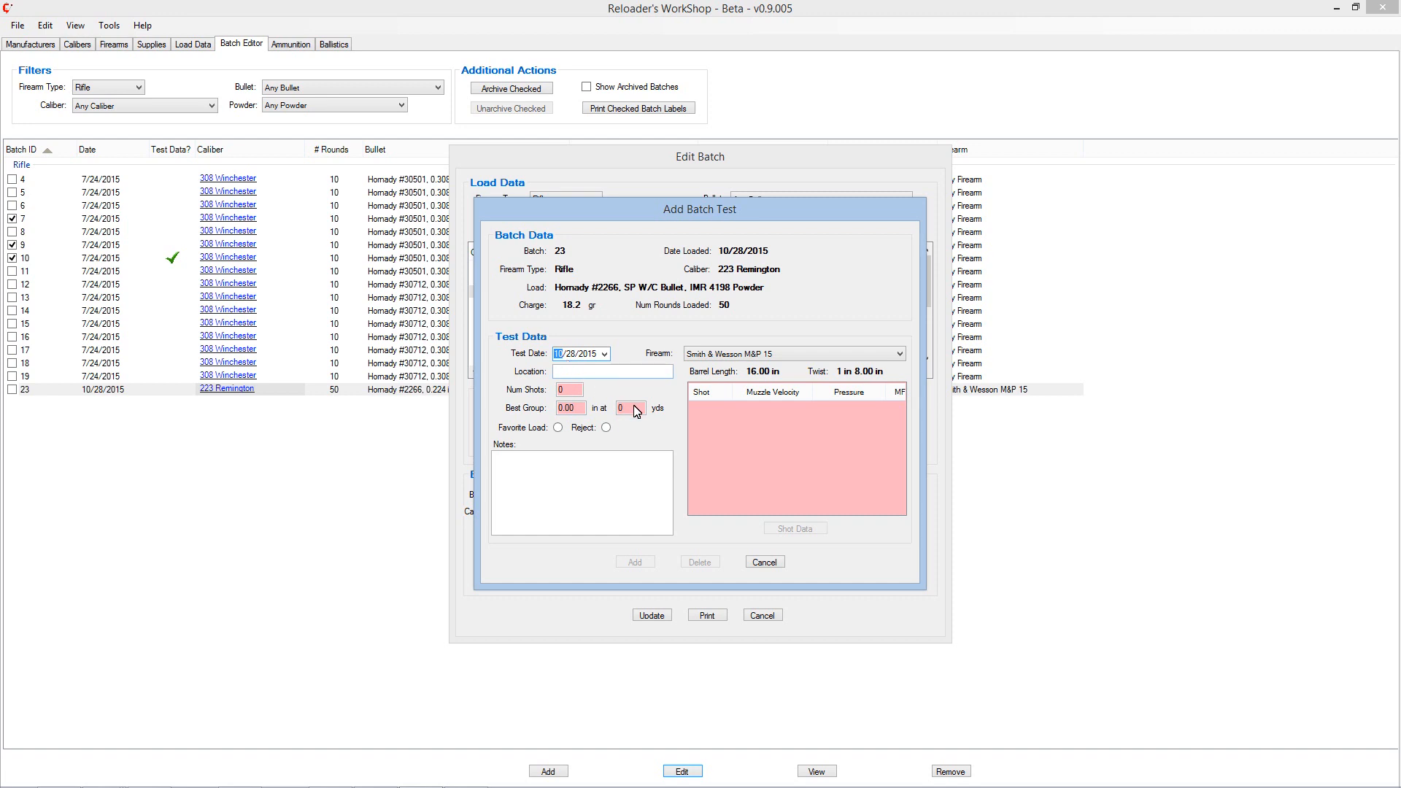
pyautogui.press('Tab')
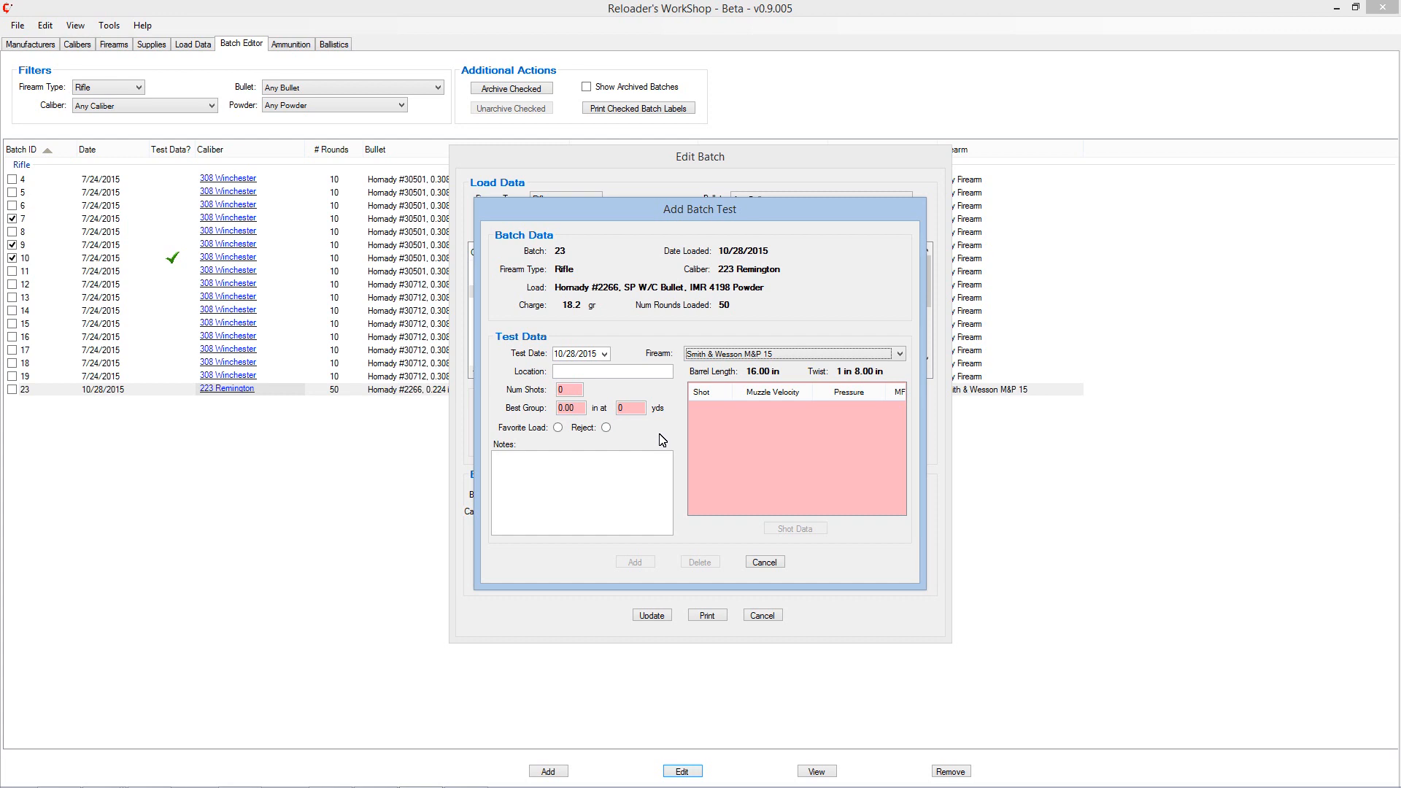
pyautogui.press('Tab')
pyautogui.write('Strickland')
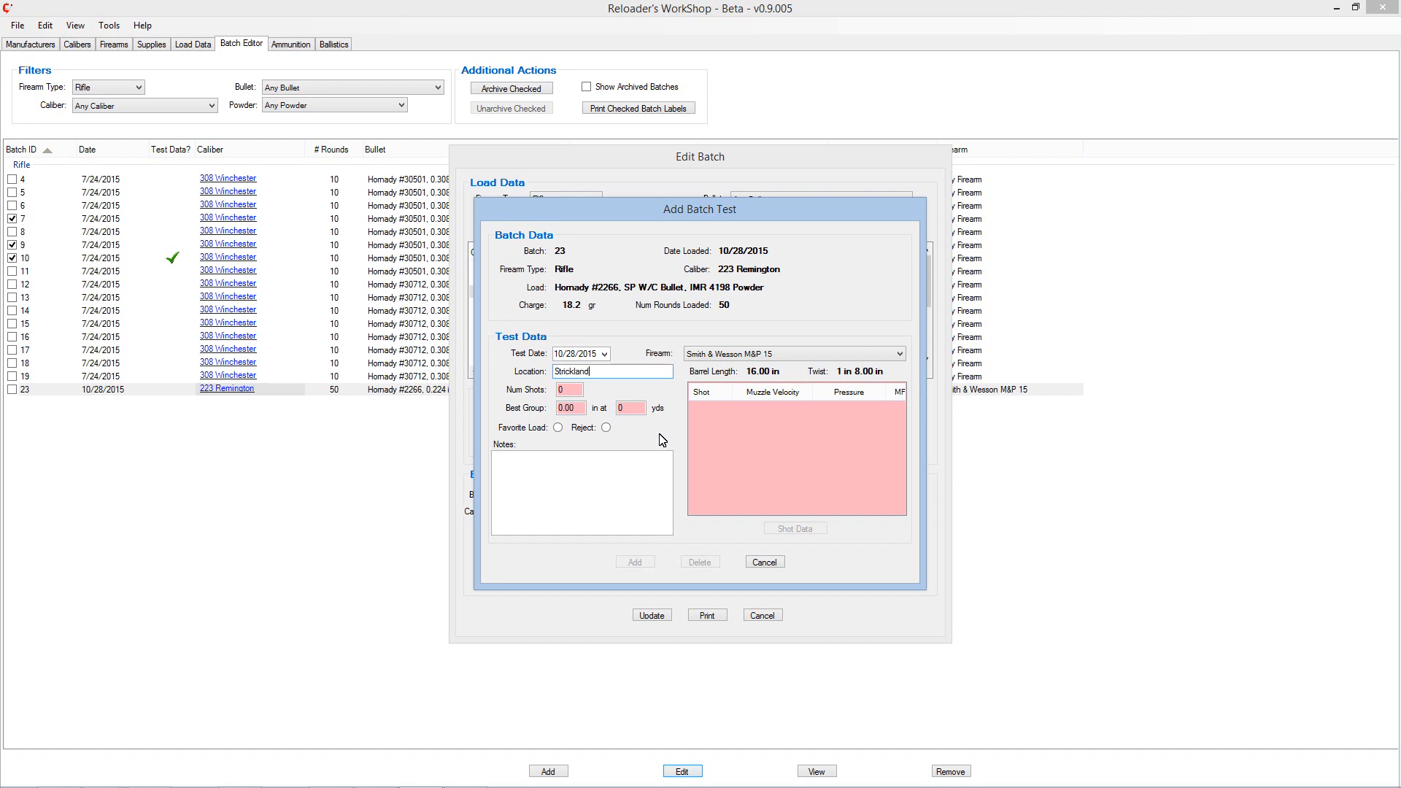
pyautogui.write(' Gun Range')
# Step: Set the batch test to 5 shots with a best group of 1.65 in at 100 yds, leaving the notes empty
pyautogui.press('Tab')
pyautogui.write('5')
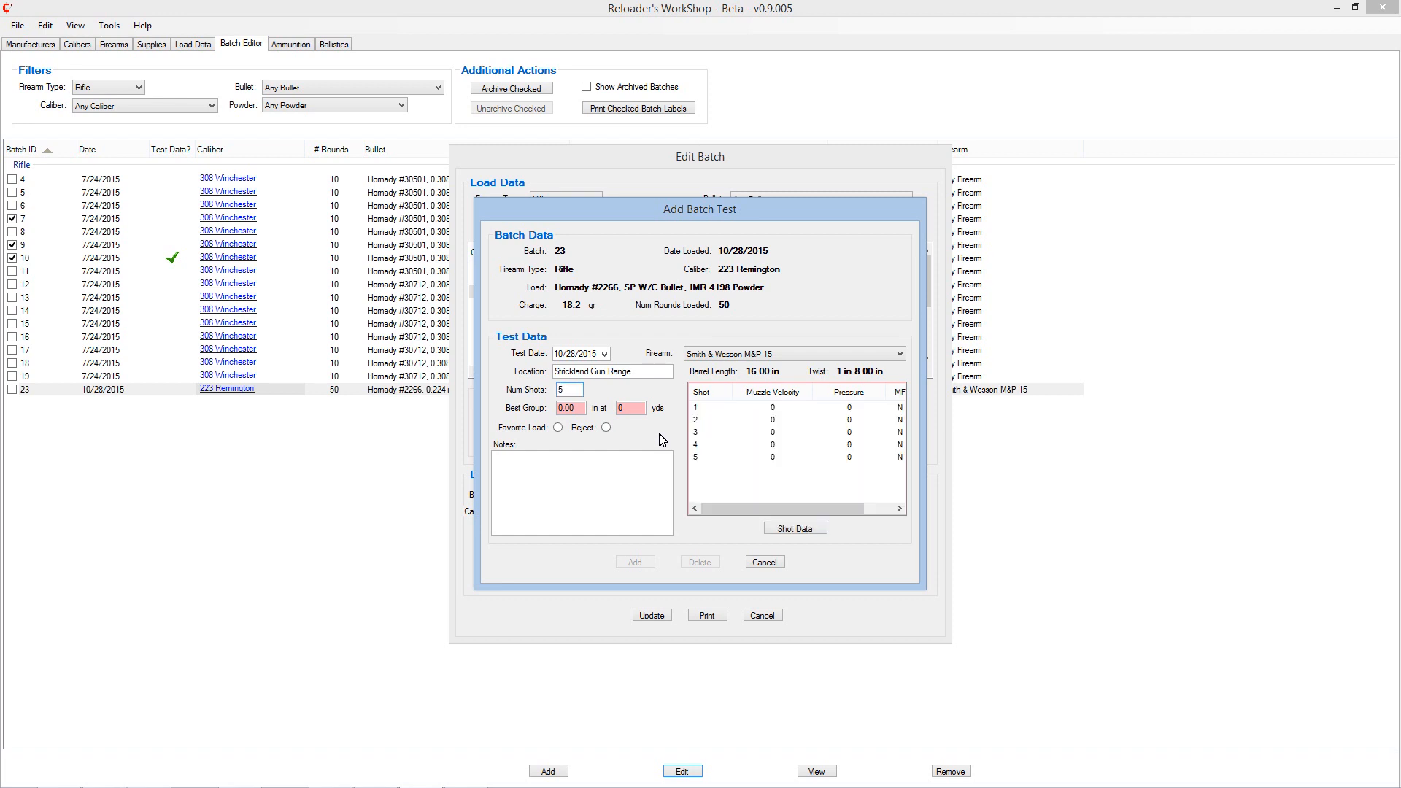
pyautogui.press('Tab')
pyautogui.write('1.65')
pyautogui.press('Tab')
pyautogui.write('100')
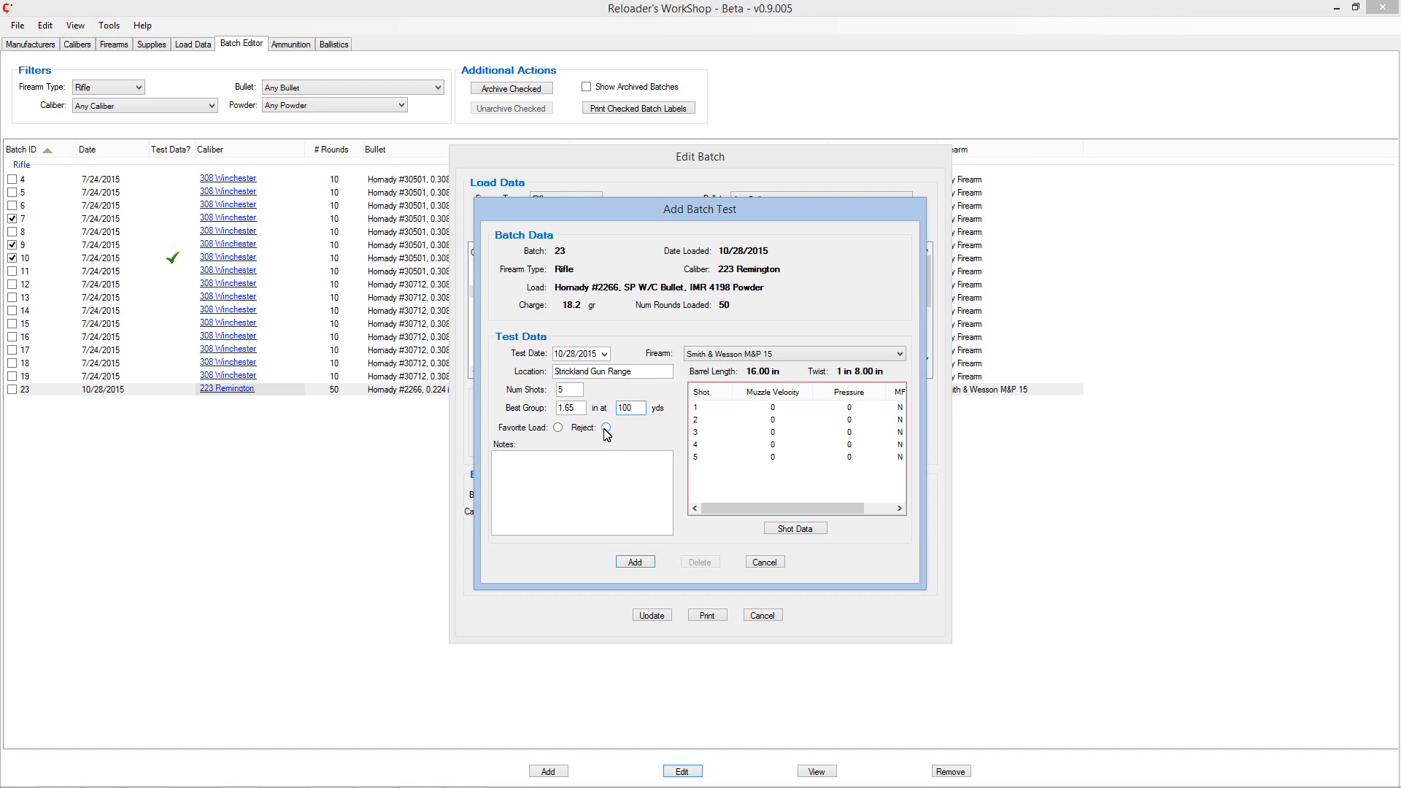
pyautogui.click(548, 476)
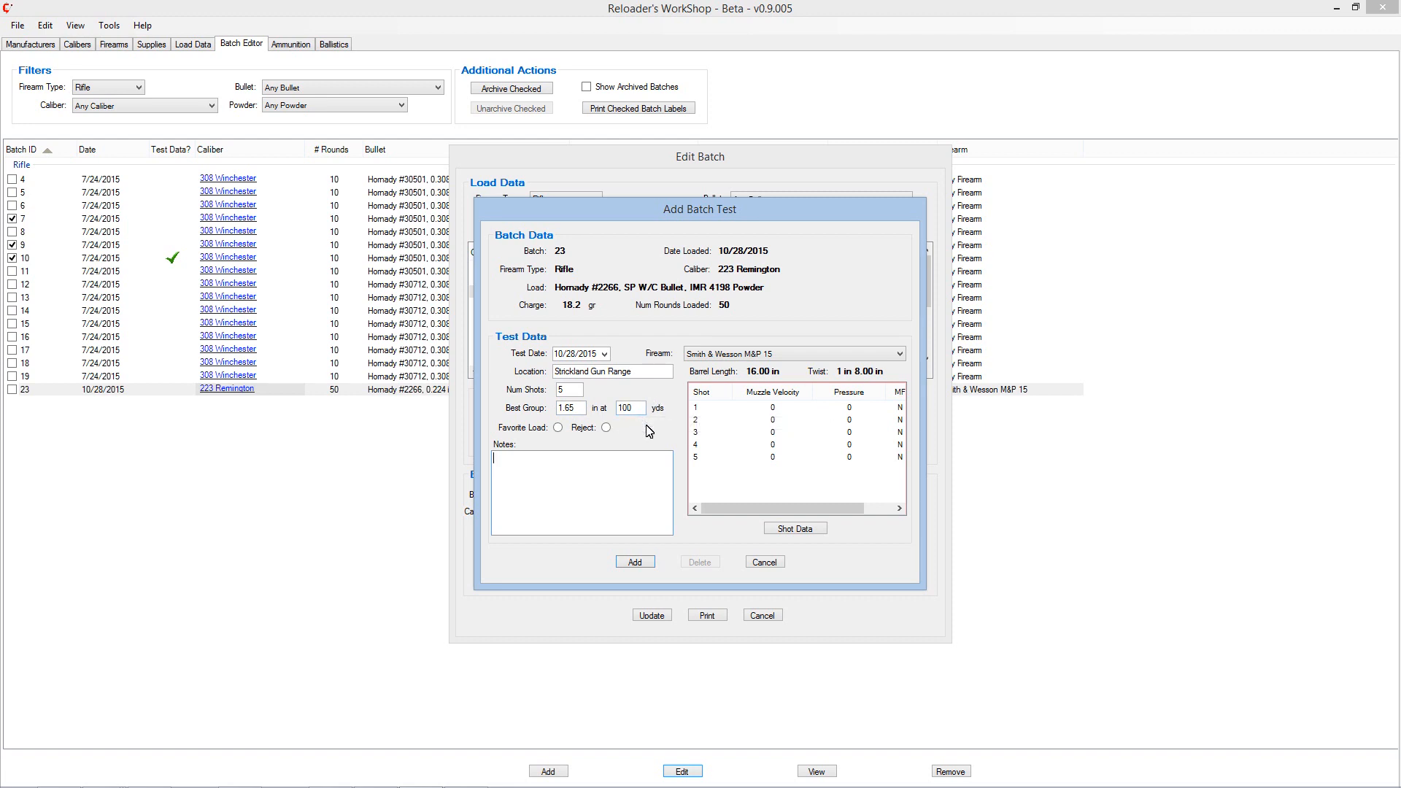
# Step: Record muzzle velocities of 2500, 2450, 2506, 2520 and 2490 fps for shots 1 to 5 of the test and save the shot data
pyautogui.click(794, 529)
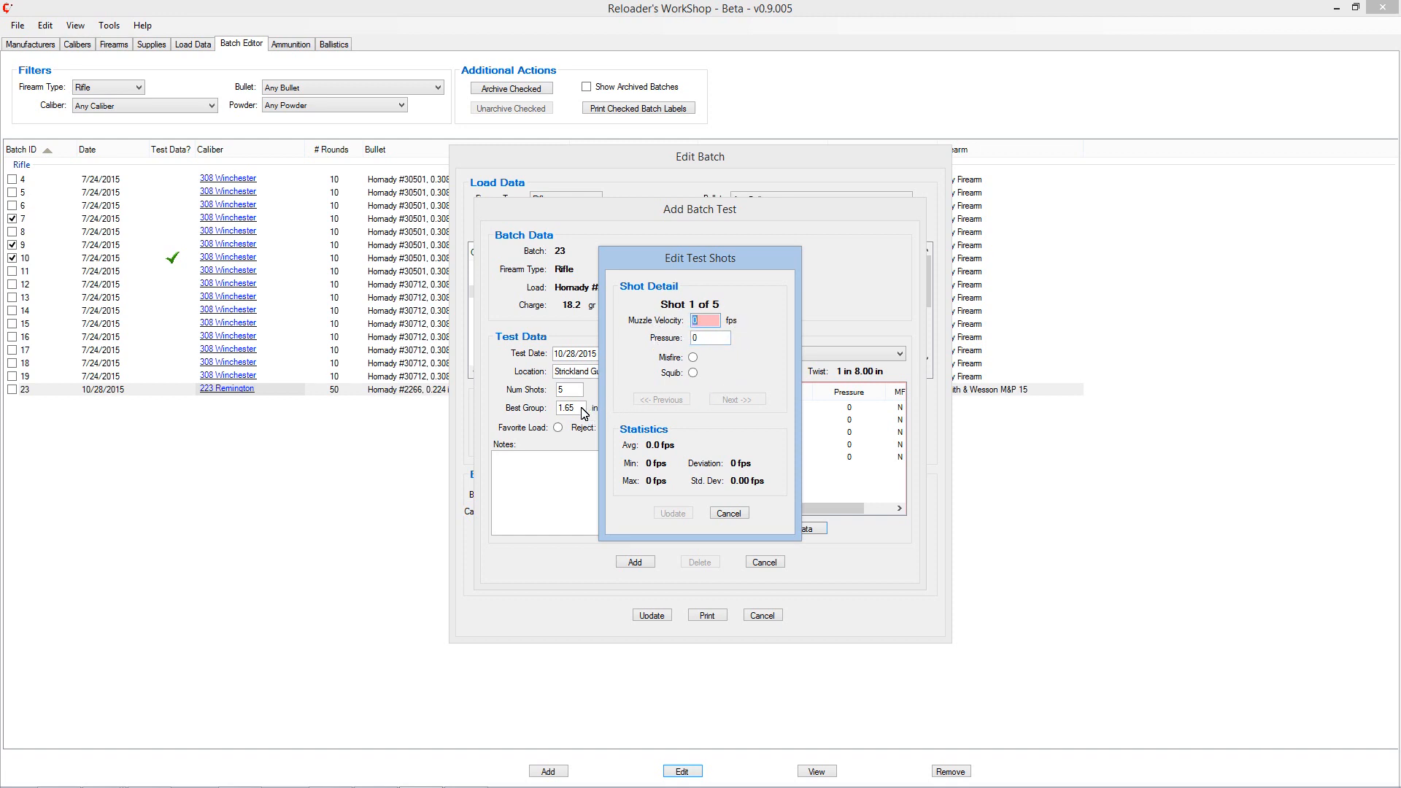
pyautogui.write('2500')
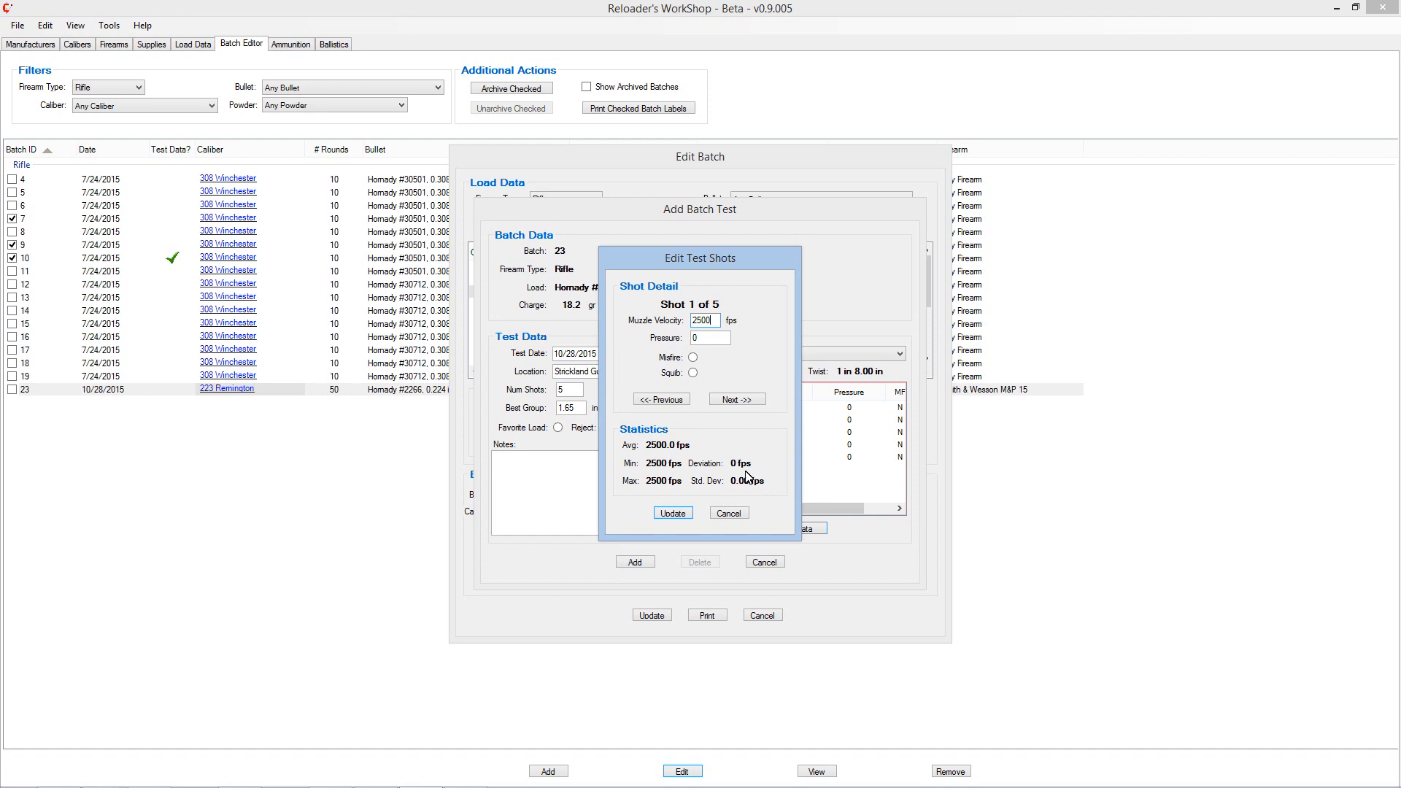
pyautogui.click(736, 400)
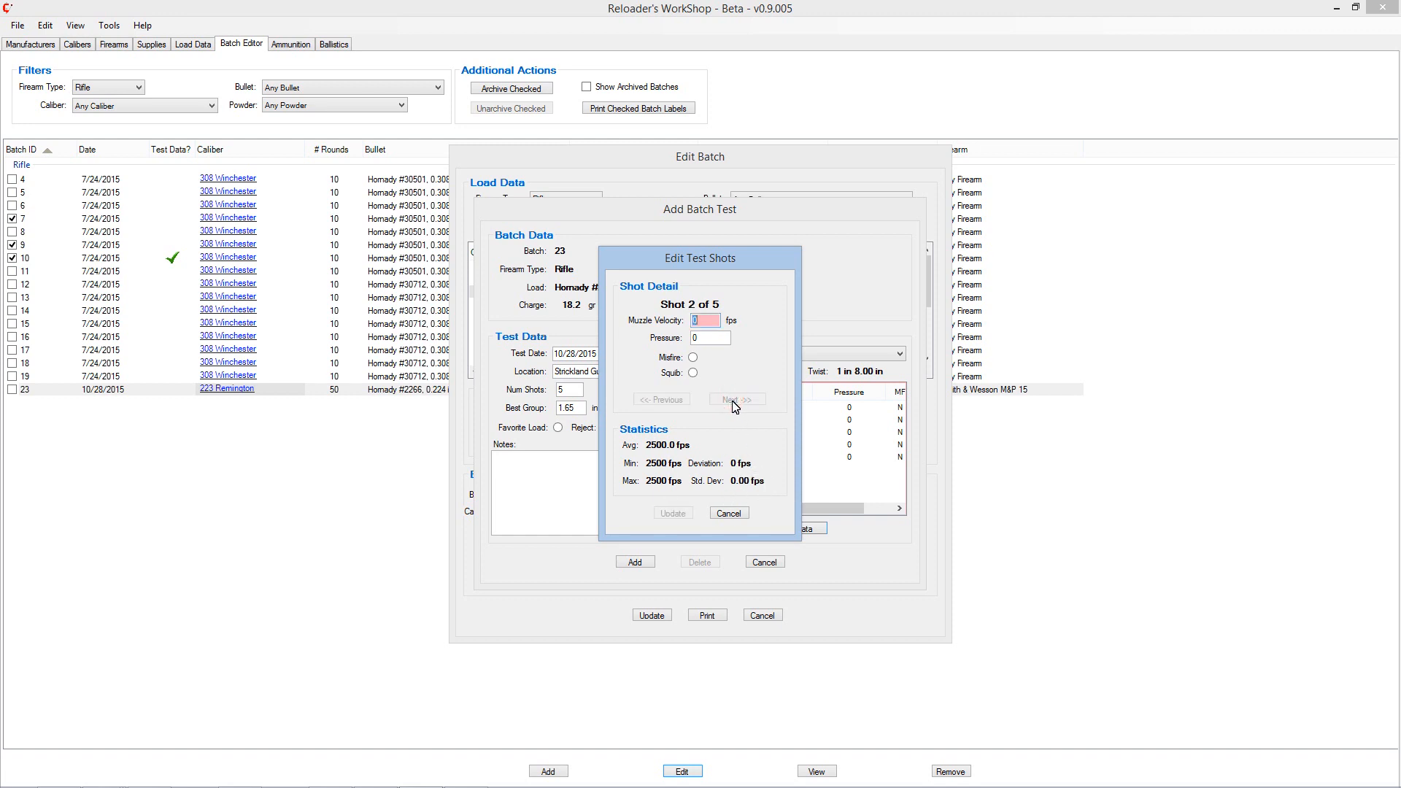
pyautogui.write('2450')
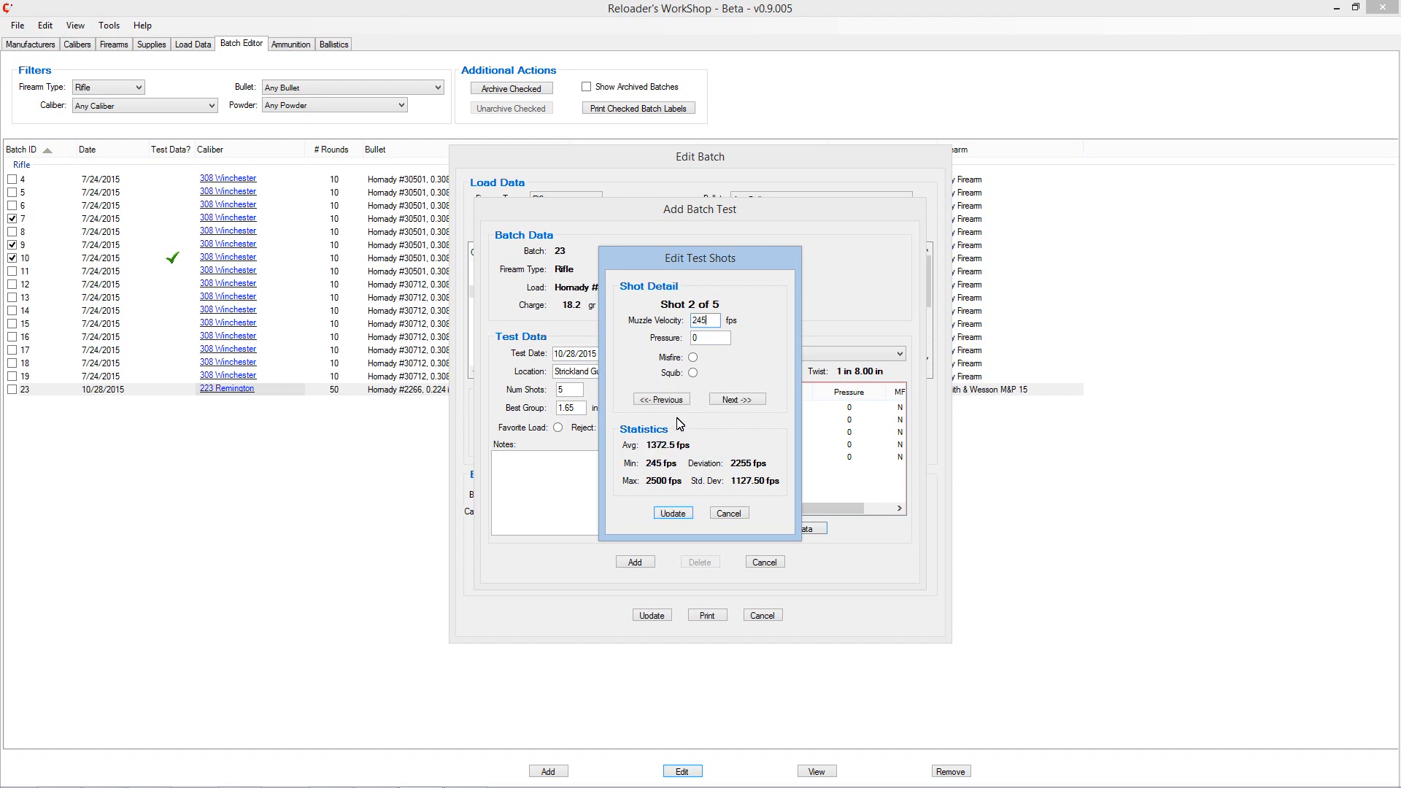
pyautogui.click(741, 405)
pyautogui.write('2506')
pyautogui.click(727, 400)
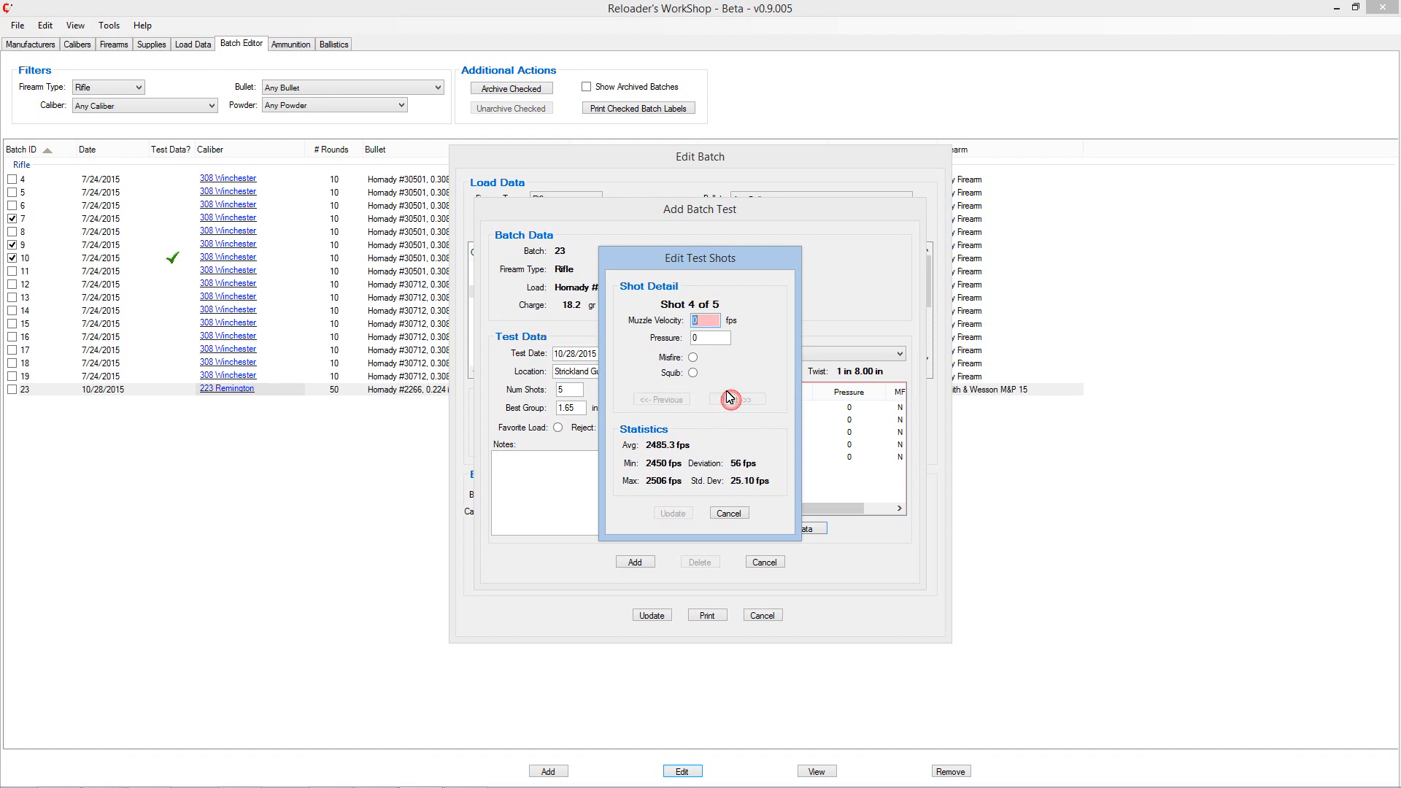
pyautogui.write('2520')
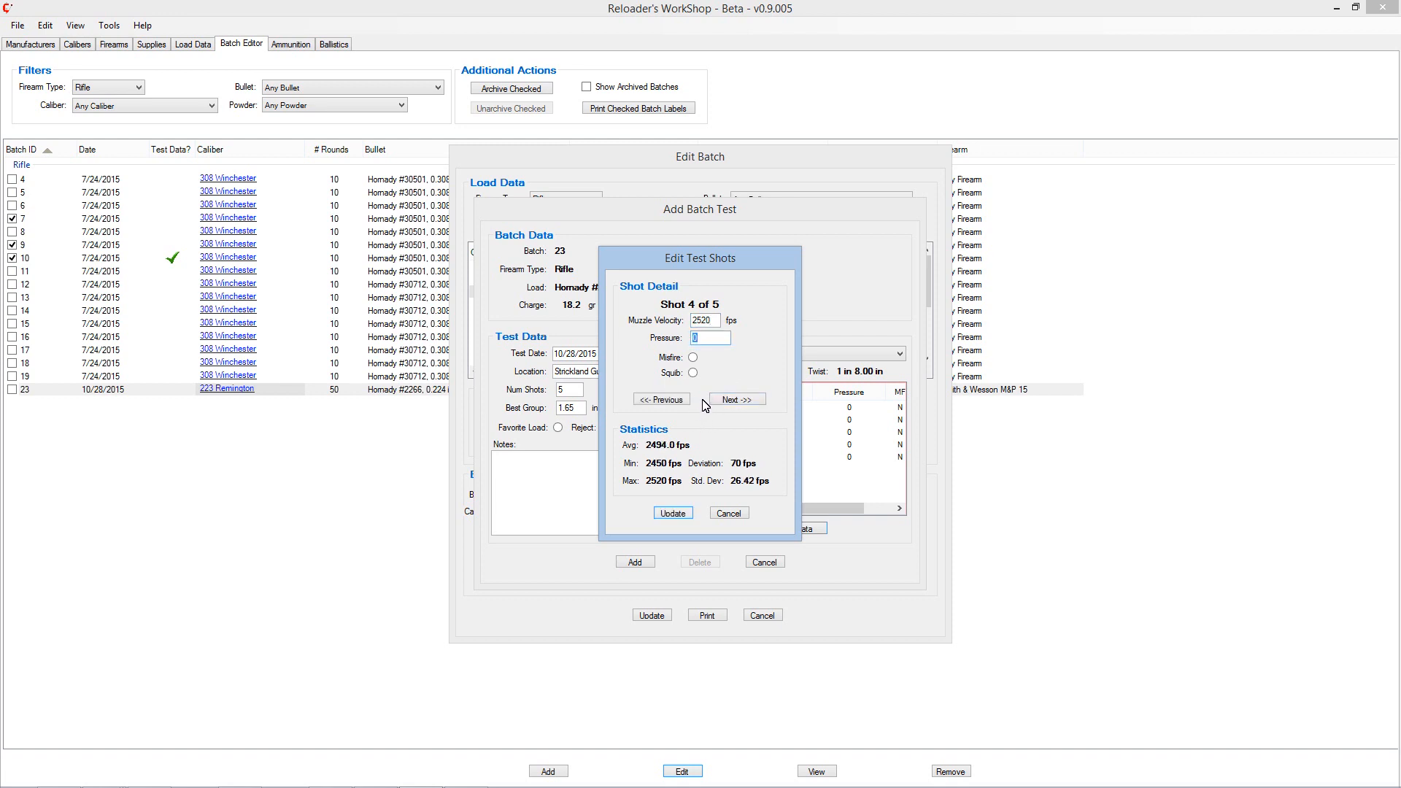
pyautogui.click(750, 398)
pyautogui.write('2490')
pyautogui.click(672, 513)
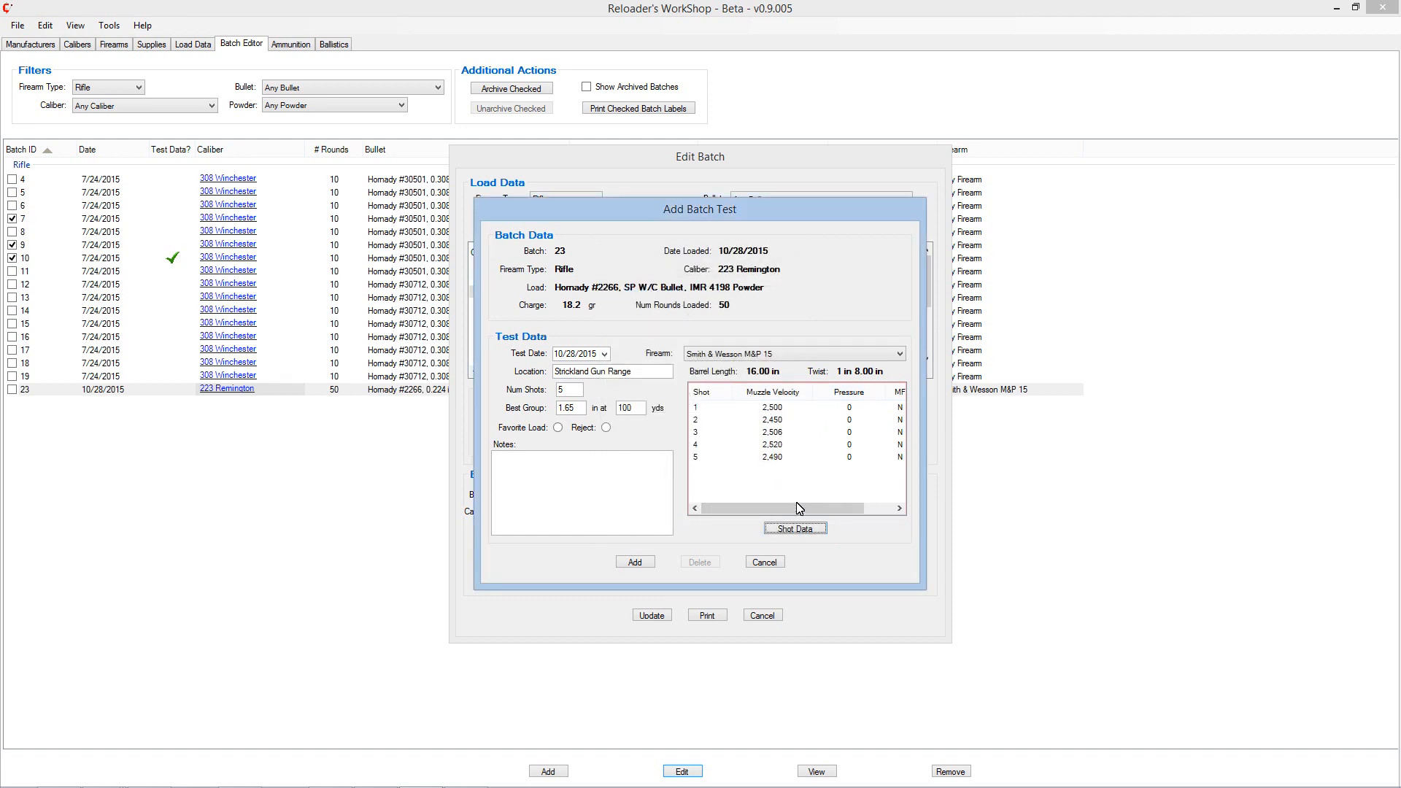
# Step: Review all columns of the shot list and add the test to the 223 Remington batch
pyautogui.moveTo(796, 511); pyautogui.dragTo(843, 515)
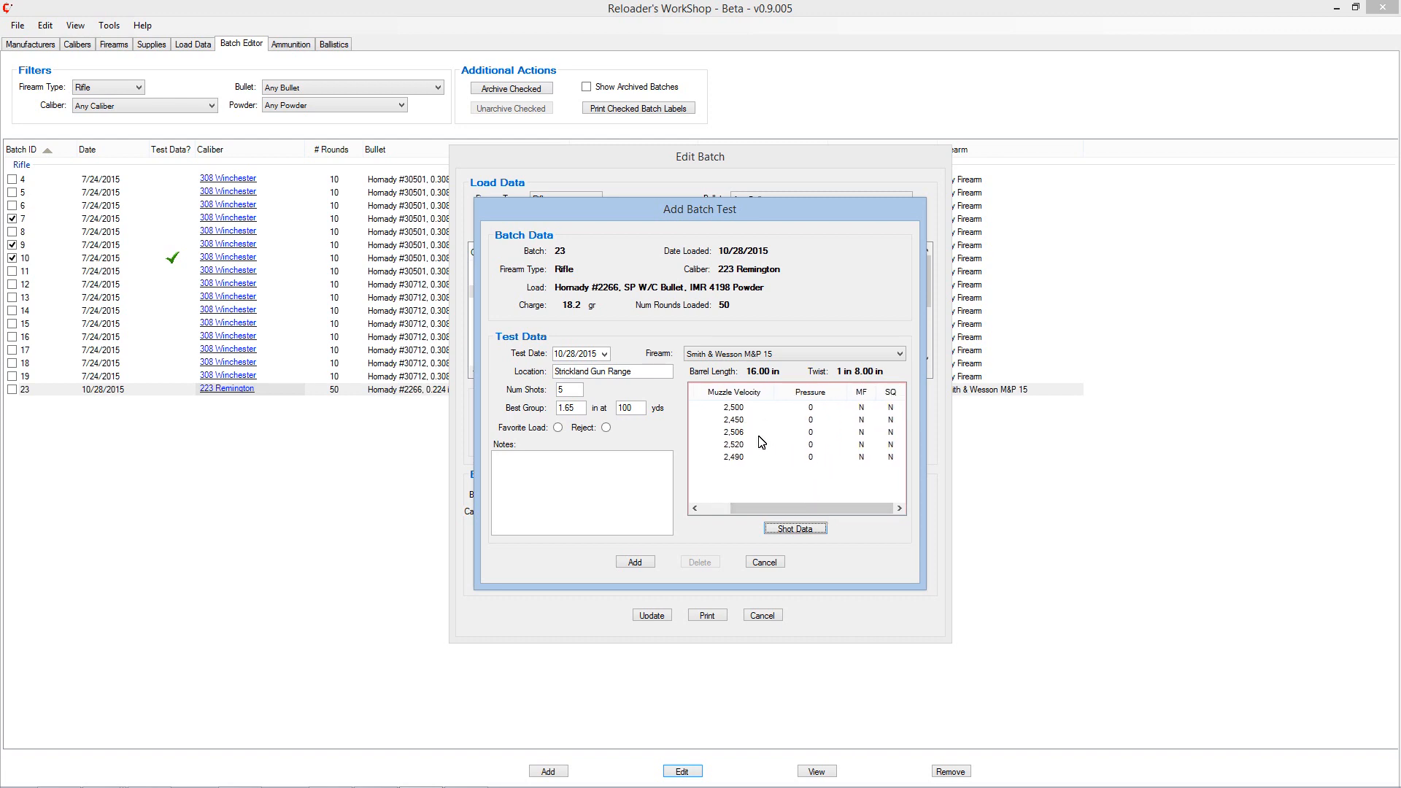
pyautogui.moveTo(856, 507); pyautogui.dragTo(810, 524)
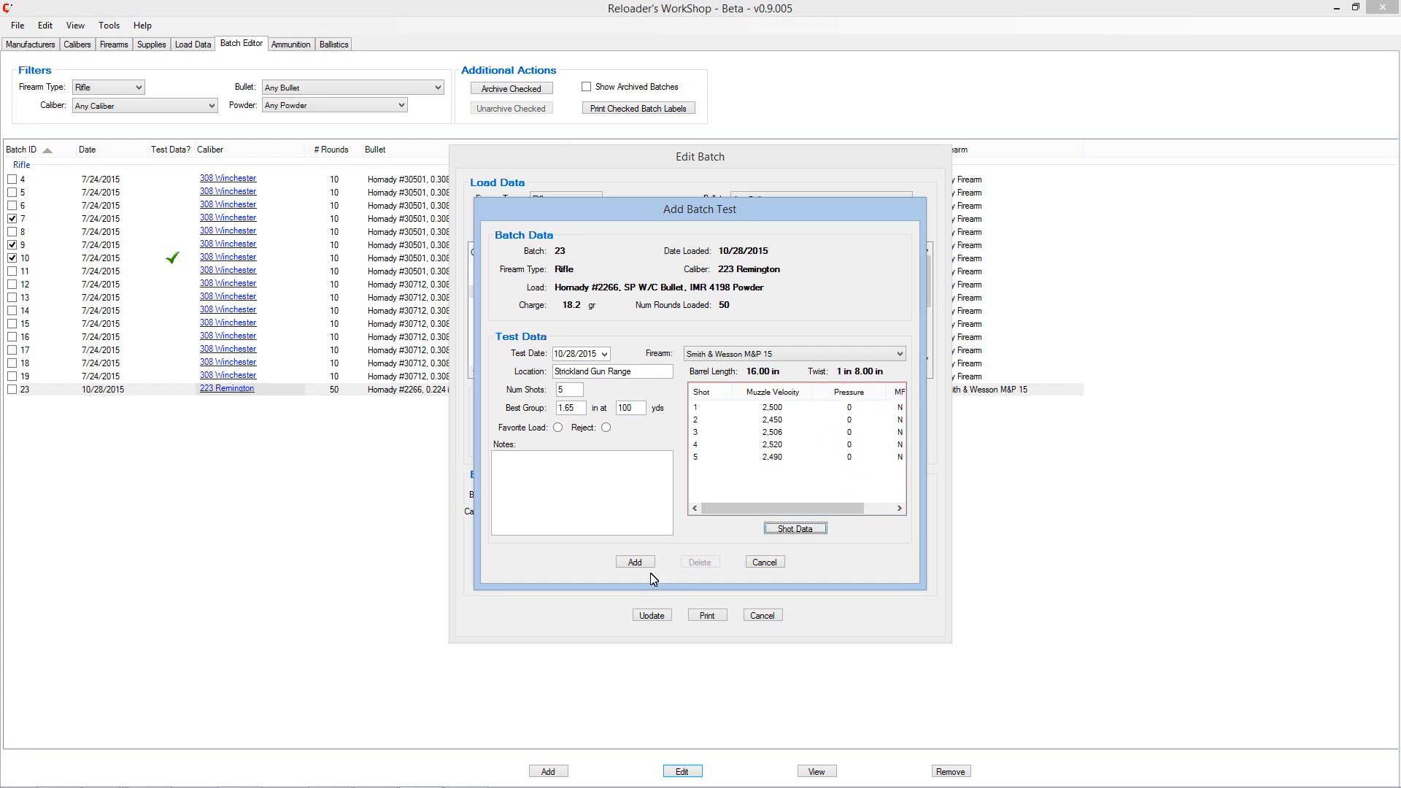
pyautogui.click(634, 564)
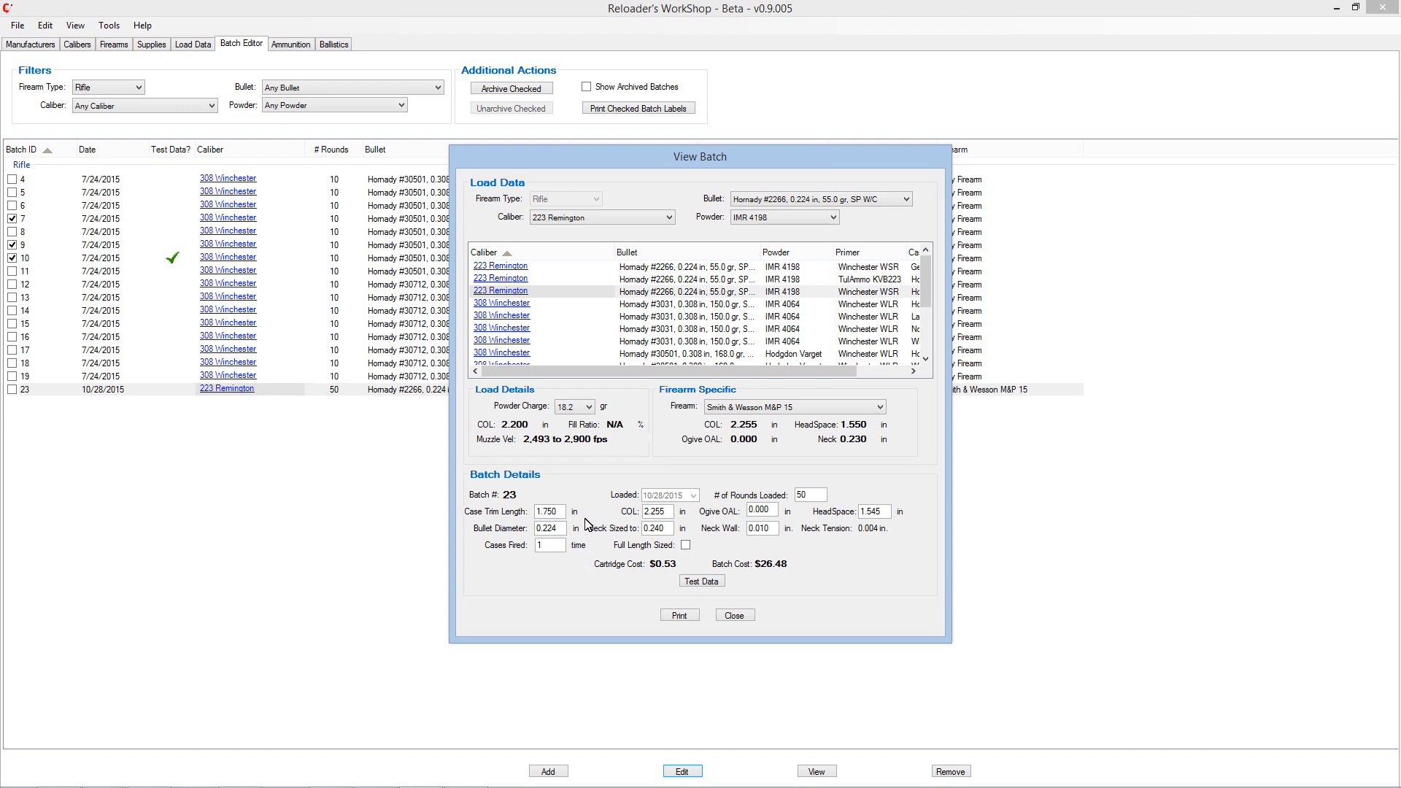
# Step: Check whether the tested batch's case trim length, COL and powder charge can still be changed, and close the batch
pyautogui.doubleClick(553, 511)
pyautogui.doubleClick(661, 511)
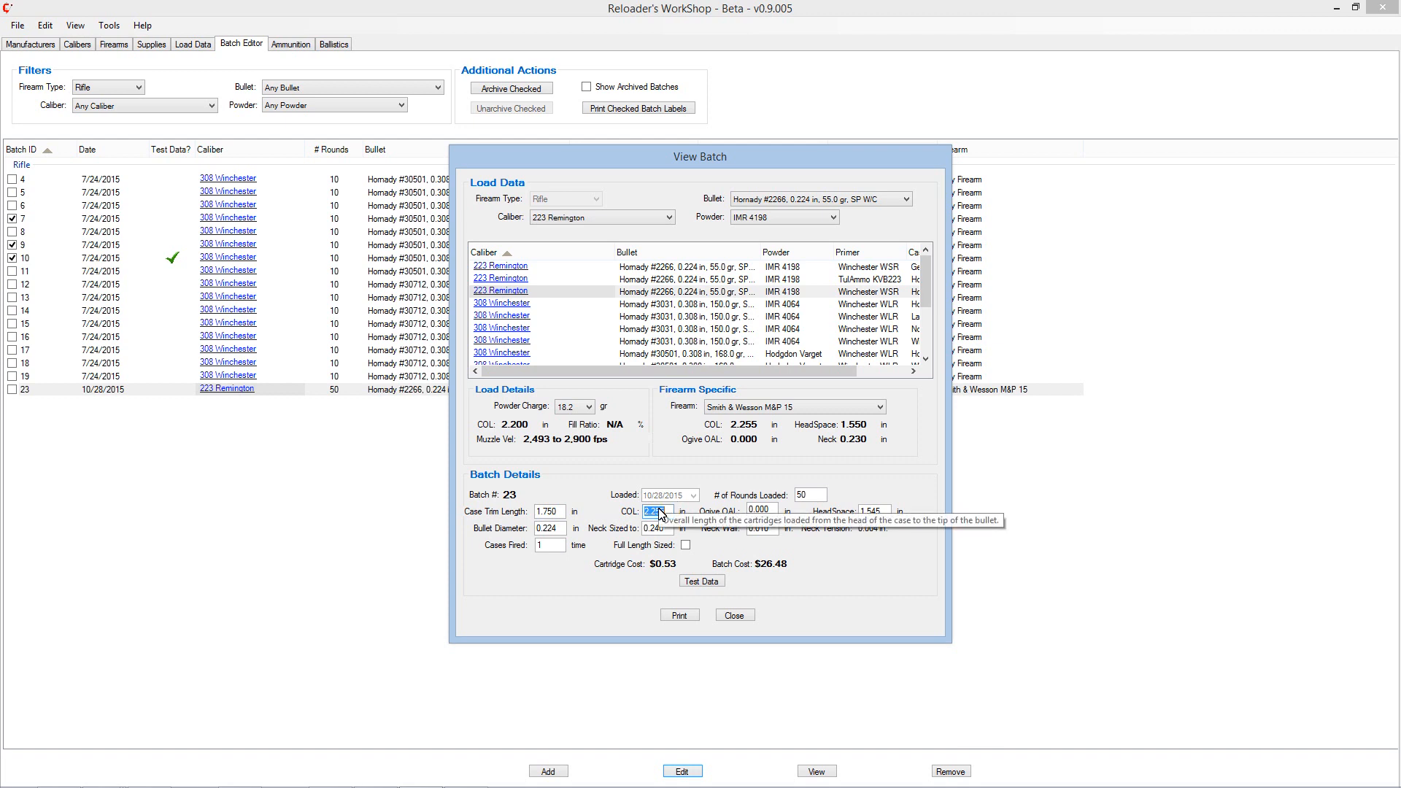
pyautogui.click(587, 408)
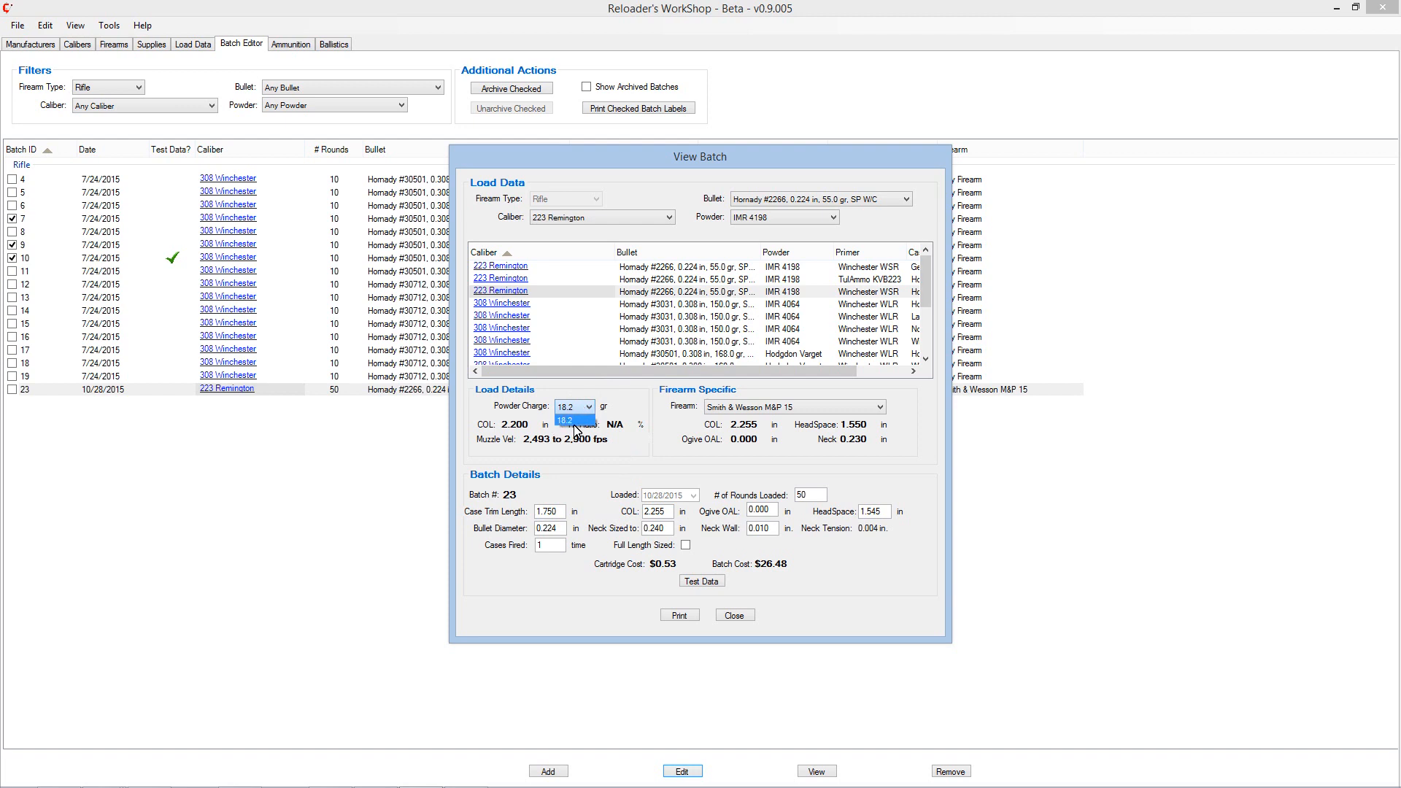
pyautogui.click(584, 420)
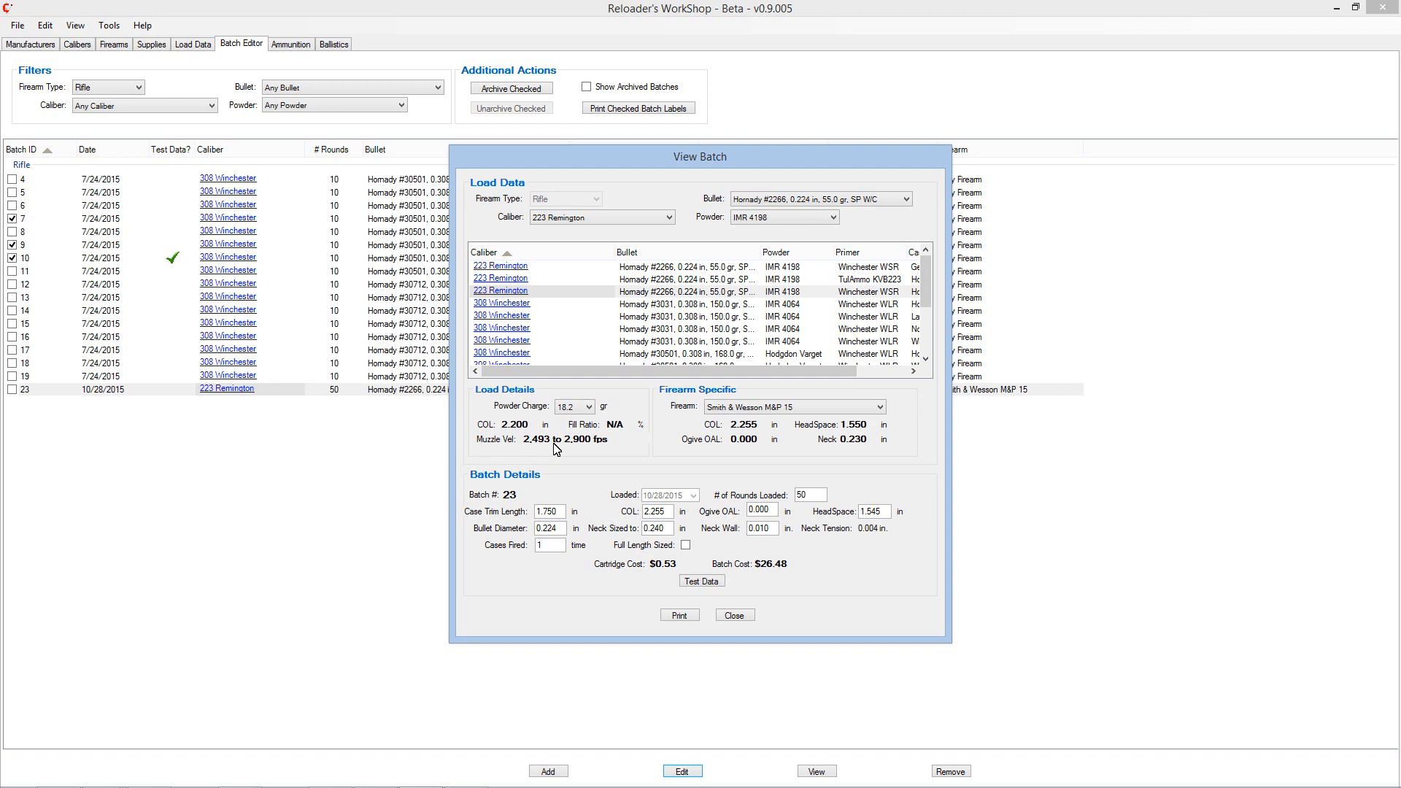
pyautogui.click(733, 617)
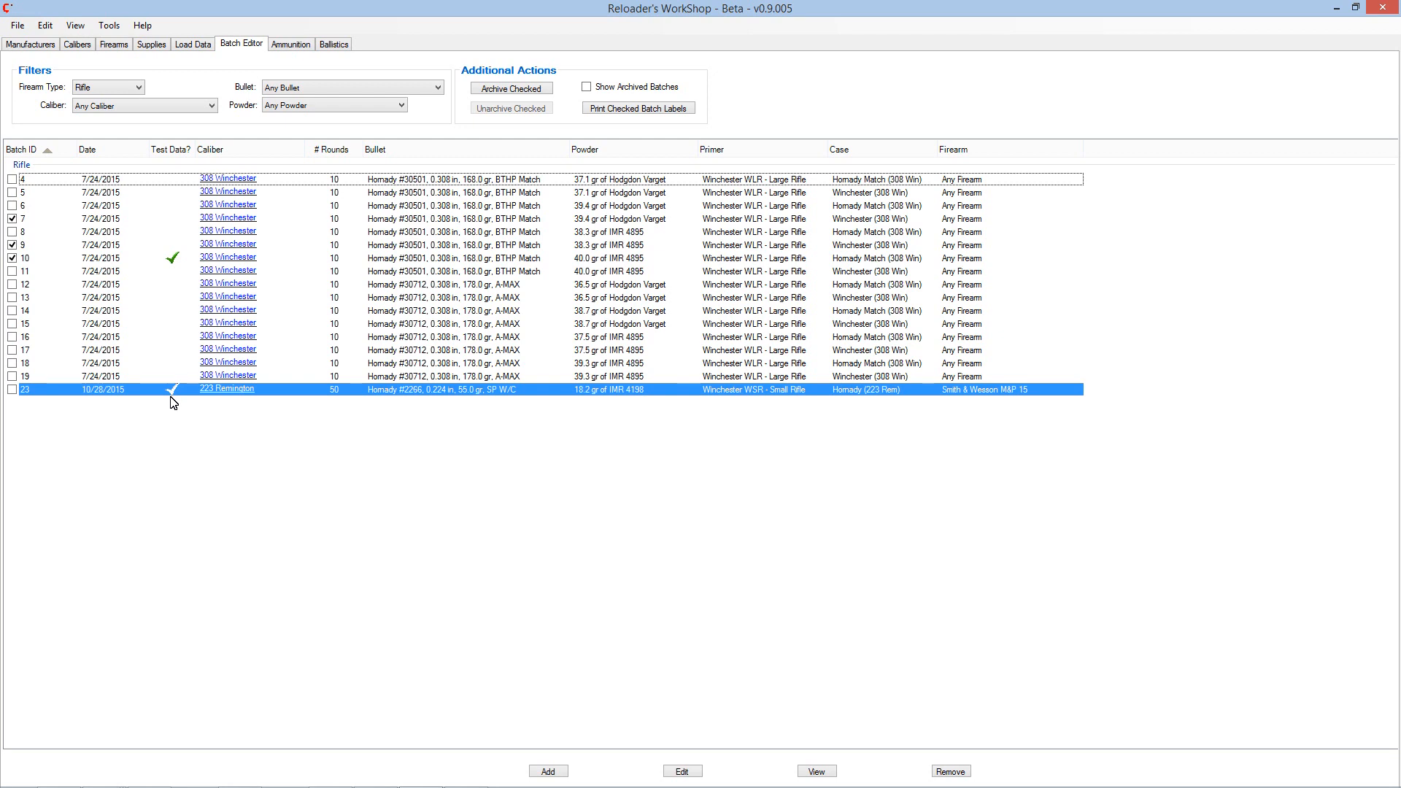
# Step: In the load data, open the 18.2 gr charge of the 223 Remington load with Winchester WSR primer and Hornady case for editing
pyautogui.click(194, 46)
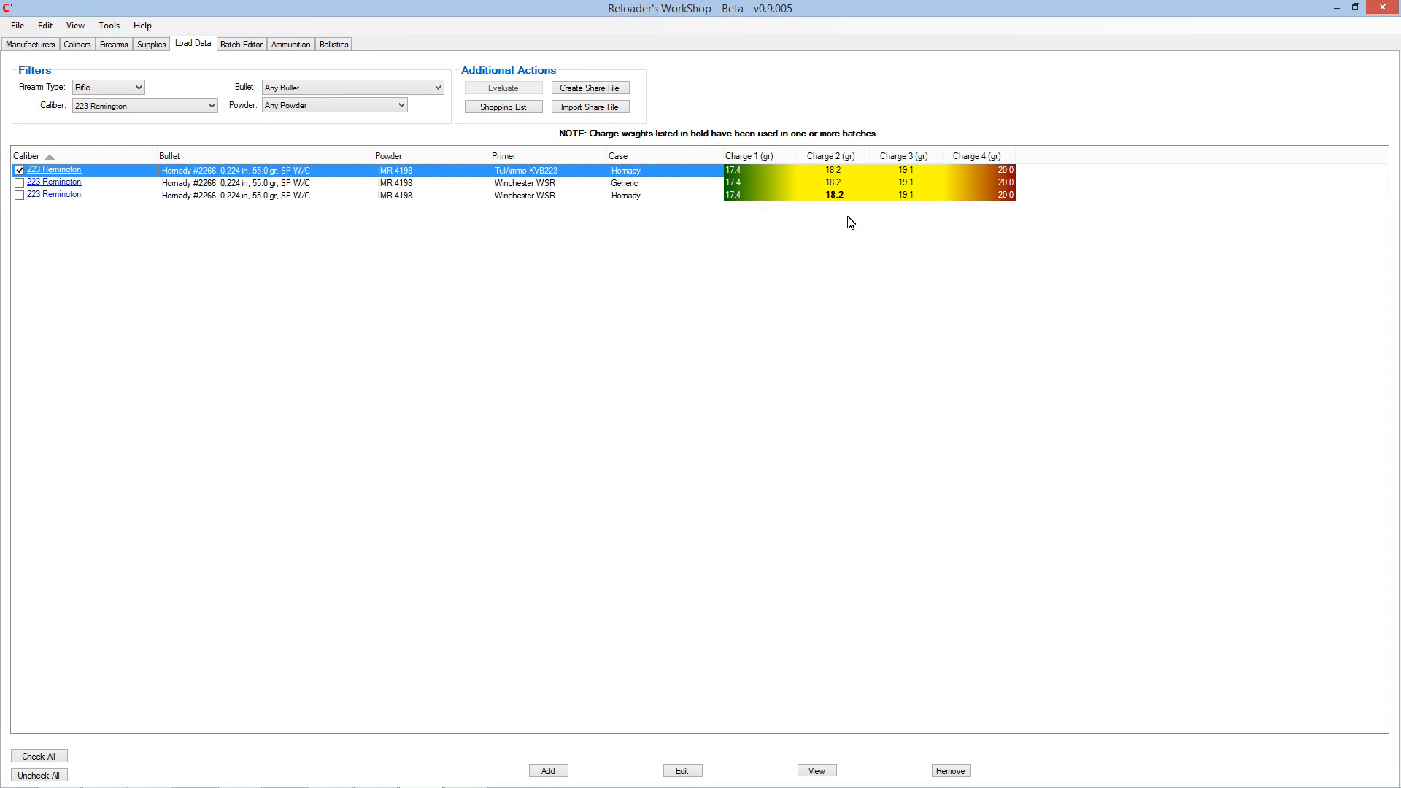
pyautogui.click(460, 197)
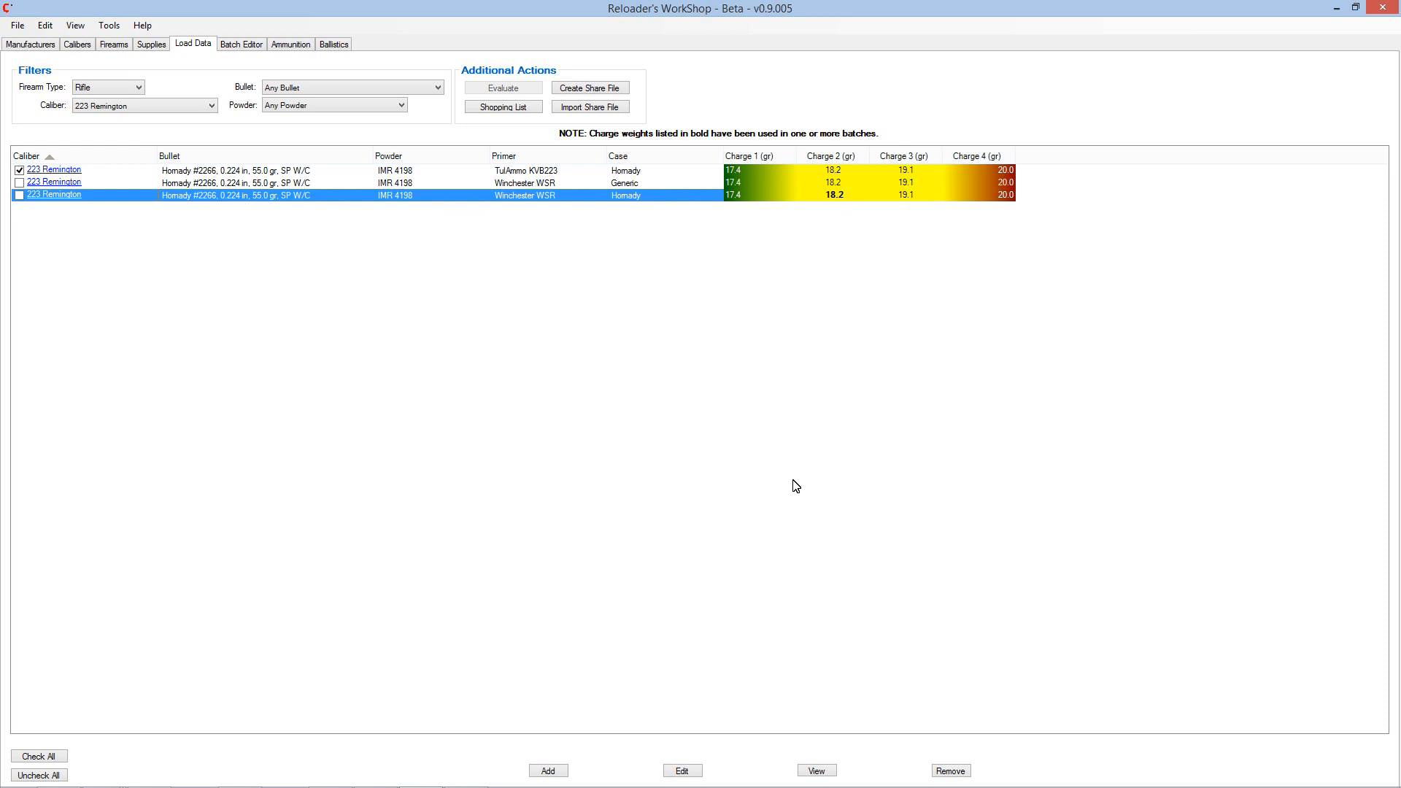
pyautogui.click(691, 773)
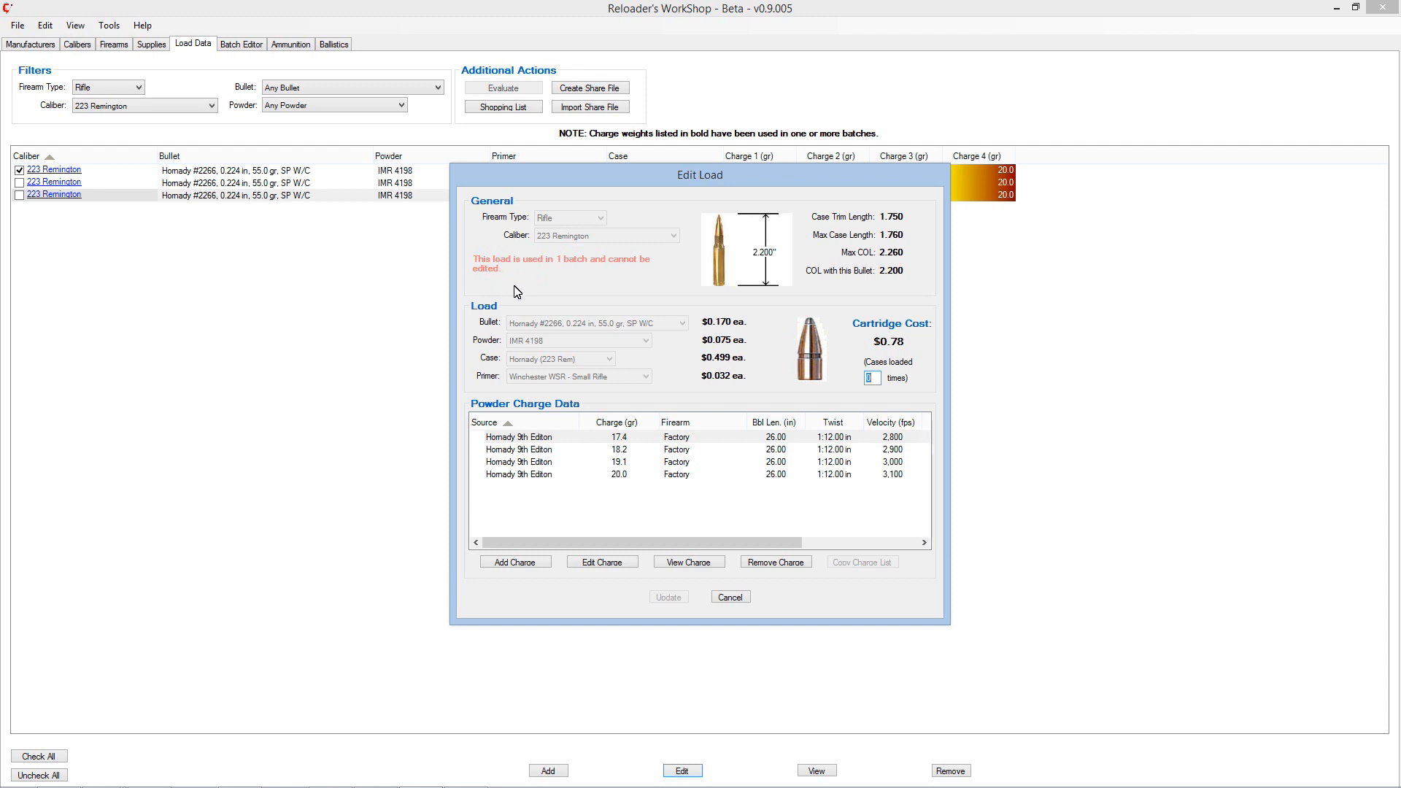
pyautogui.click(622, 450)
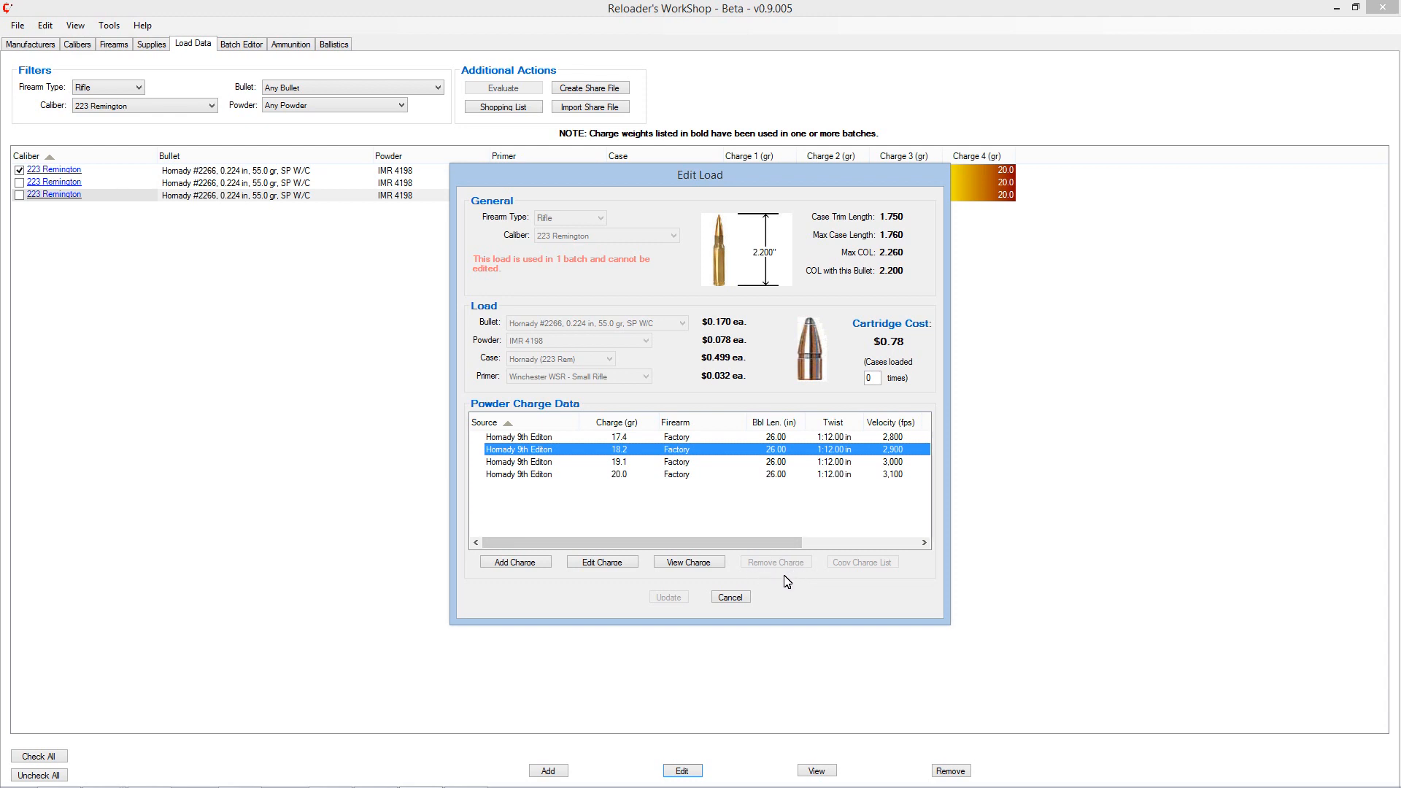
pyautogui.click(610, 564)
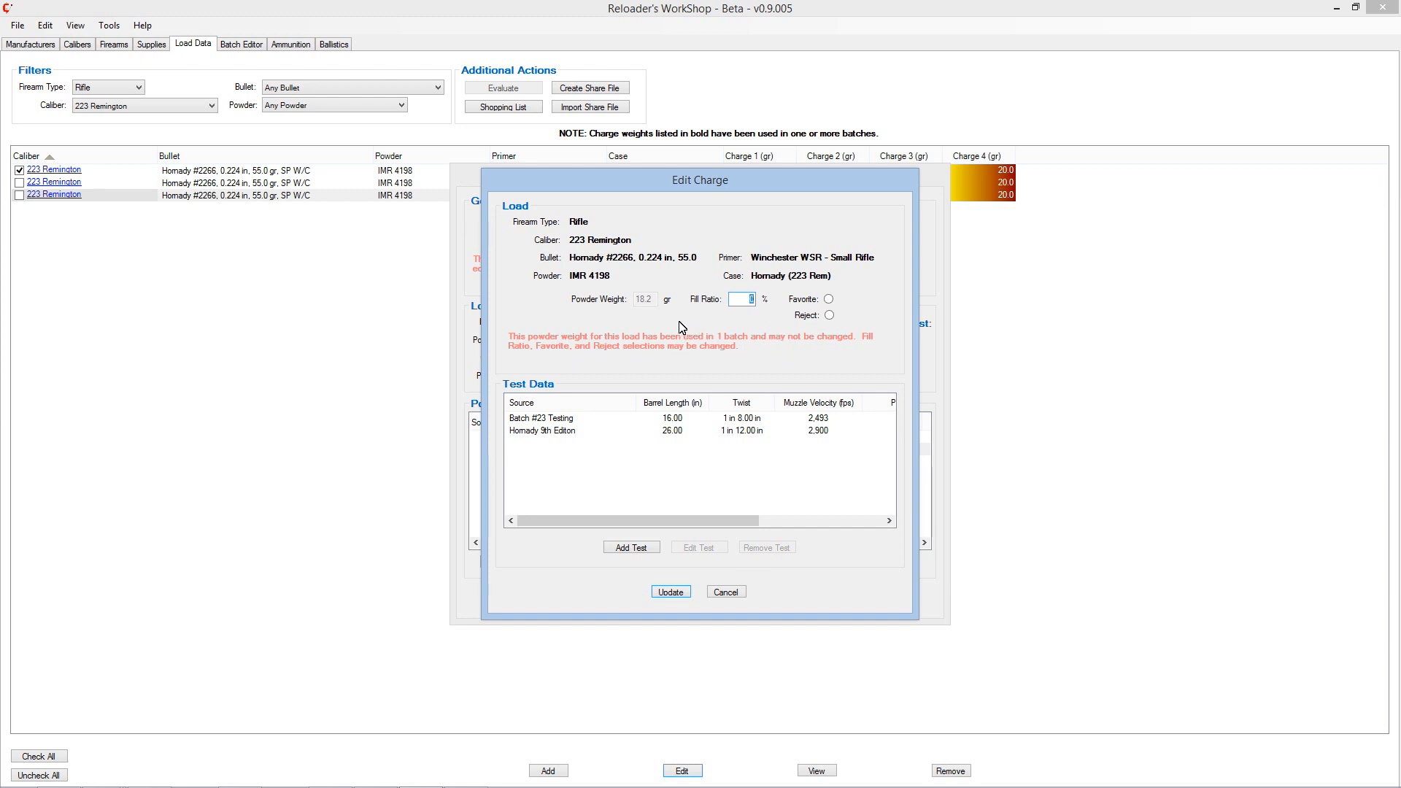
# Step: Examine the charge's powder weight and test data across all columns, and close the charge and the load with an update
pyautogui.click(643, 300)
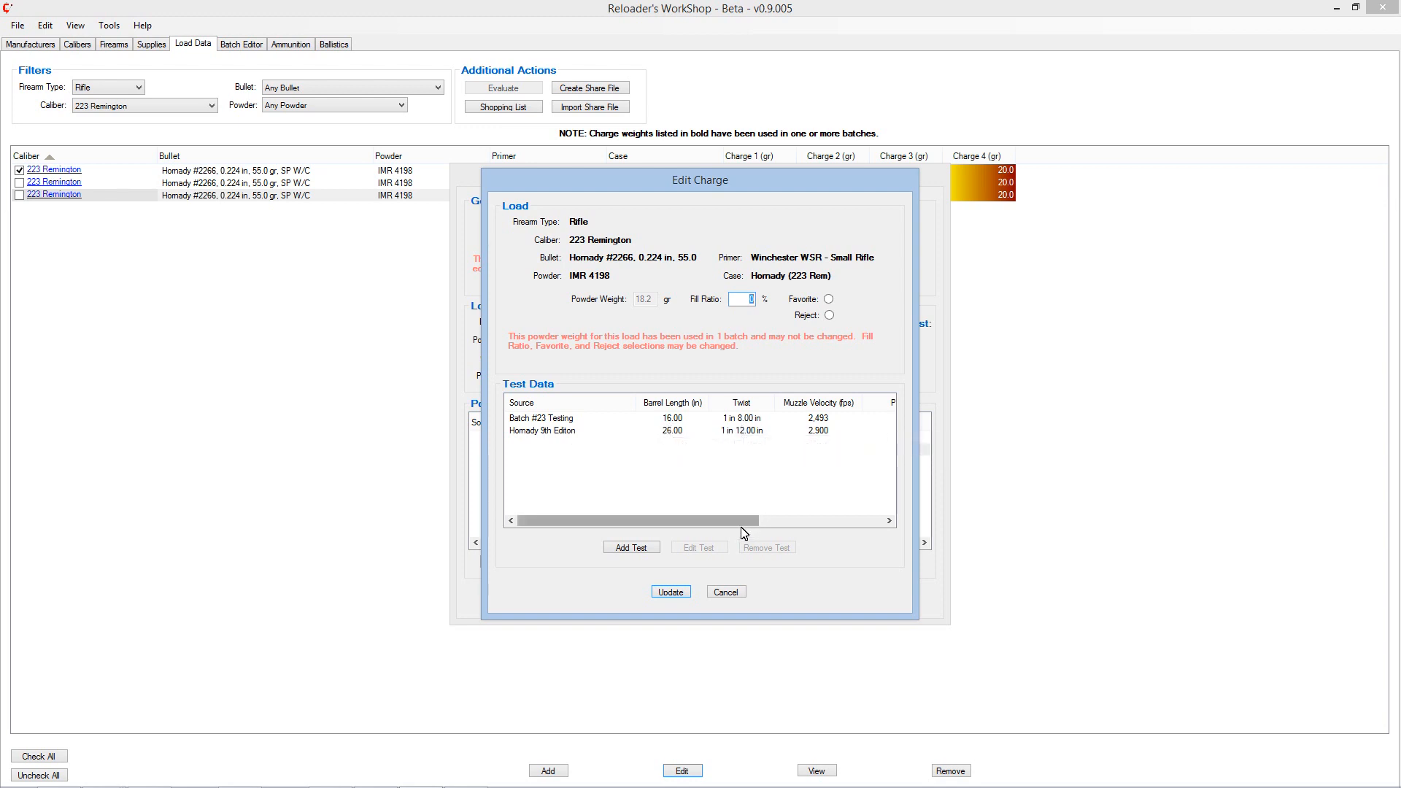
pyautogui.moveTo(737, 523); pyautogui.dragTo(848, 534)
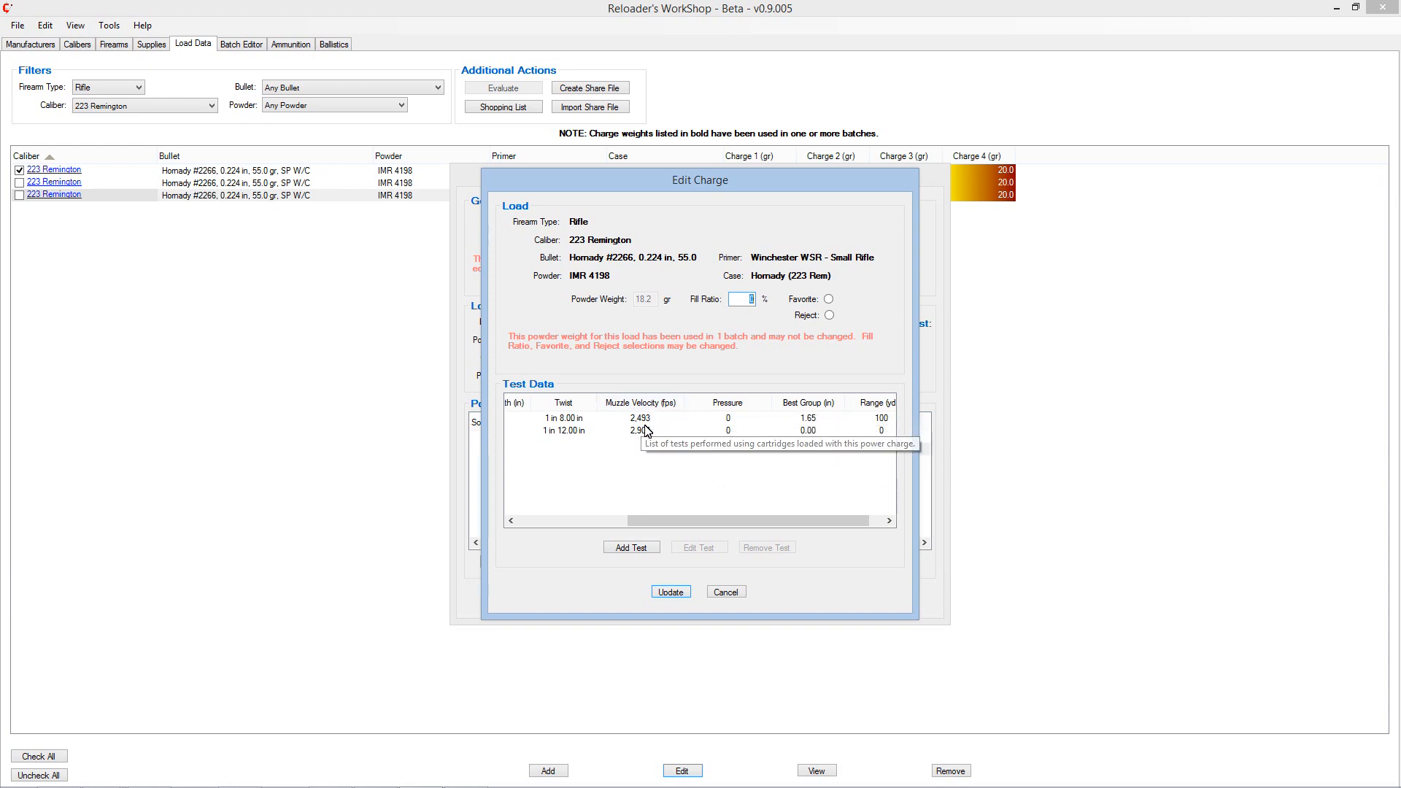
pyautogui.moveTo(748, 520); pyautogui.dragTo(780, 515)
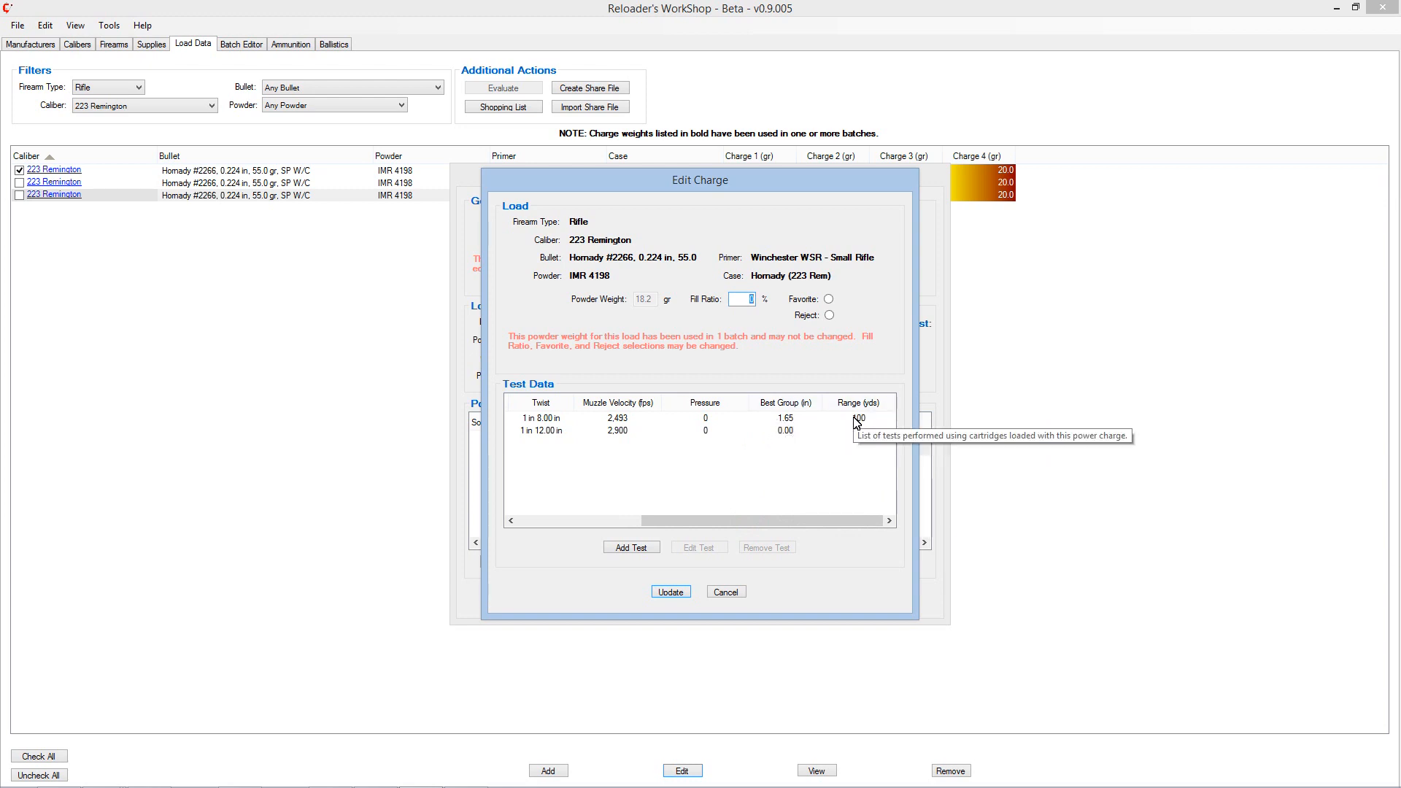
pyautogui.moveTo(752, 522); pyautogui.dragTo(617, 524)
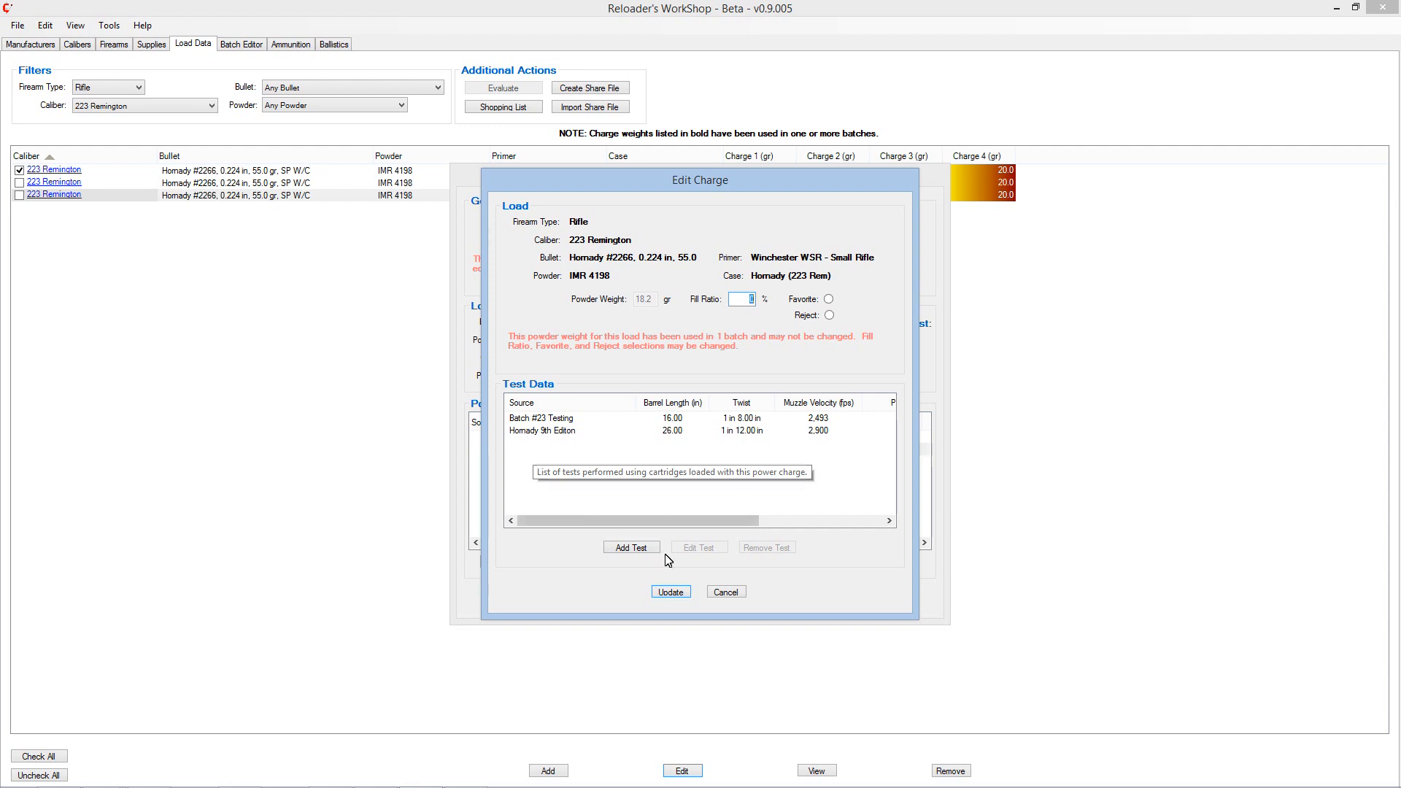
pyautogui.click(671, 595)
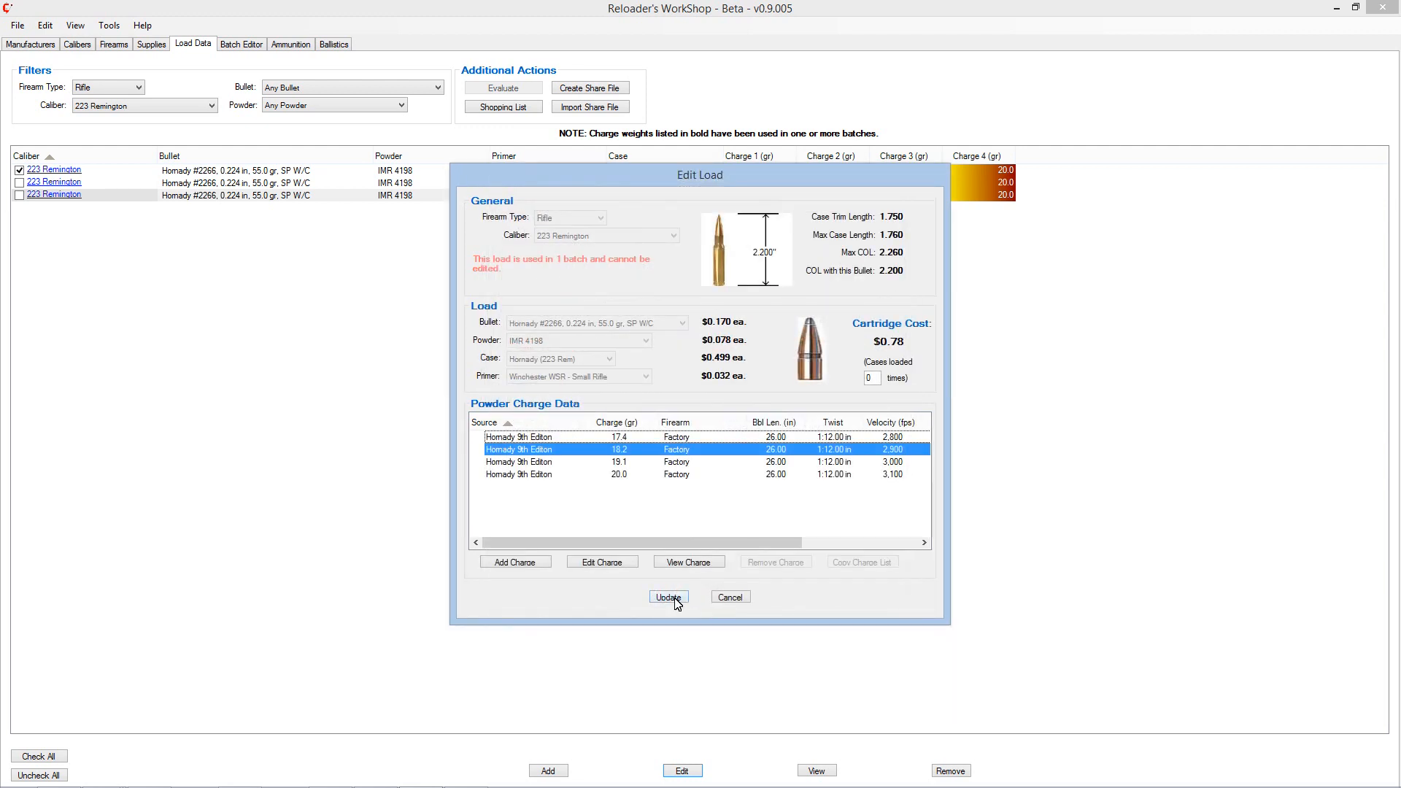
pyautogui.click(669, 598)
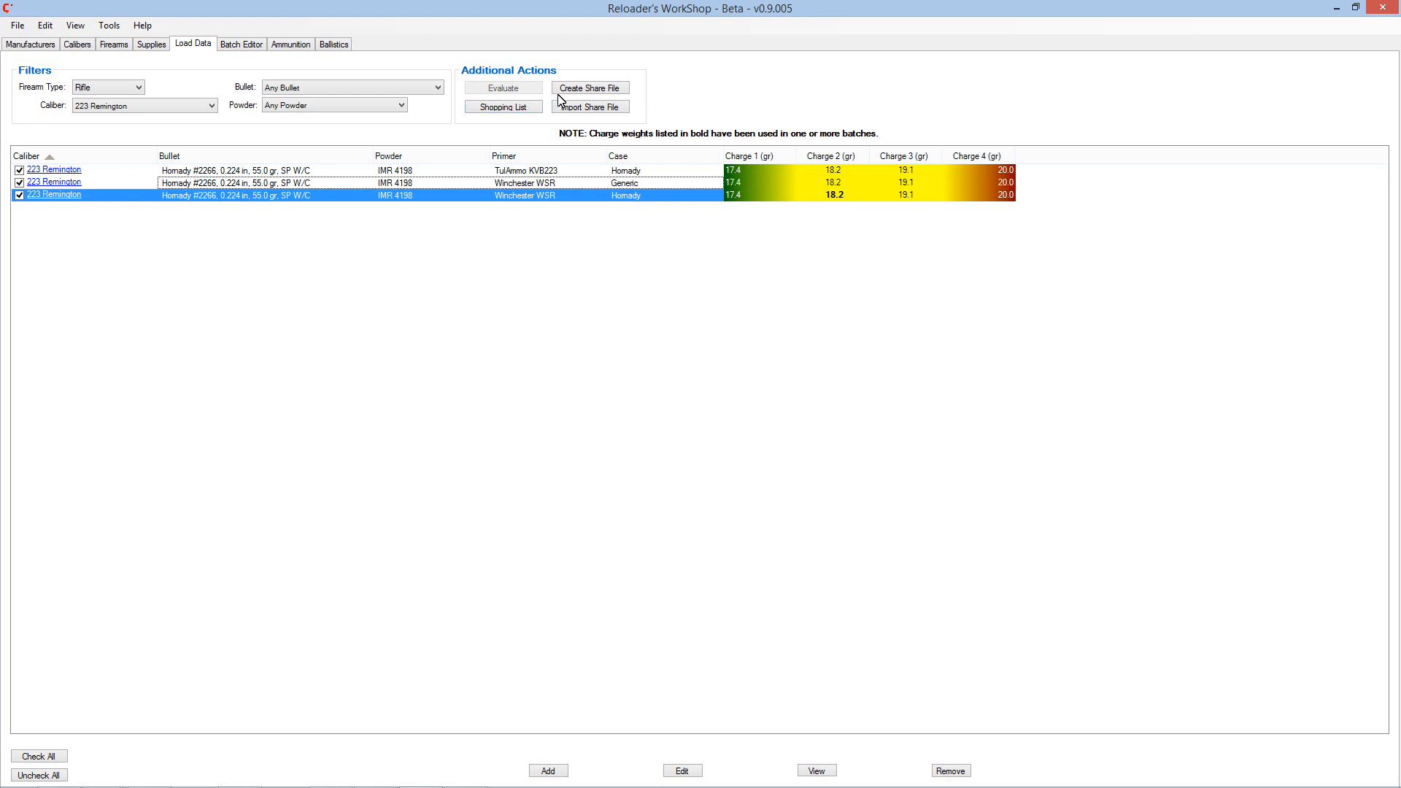
# Step: Set the load data filter to Any Caliber and evaluate all checked loads
pyautogui.click(119, 108)
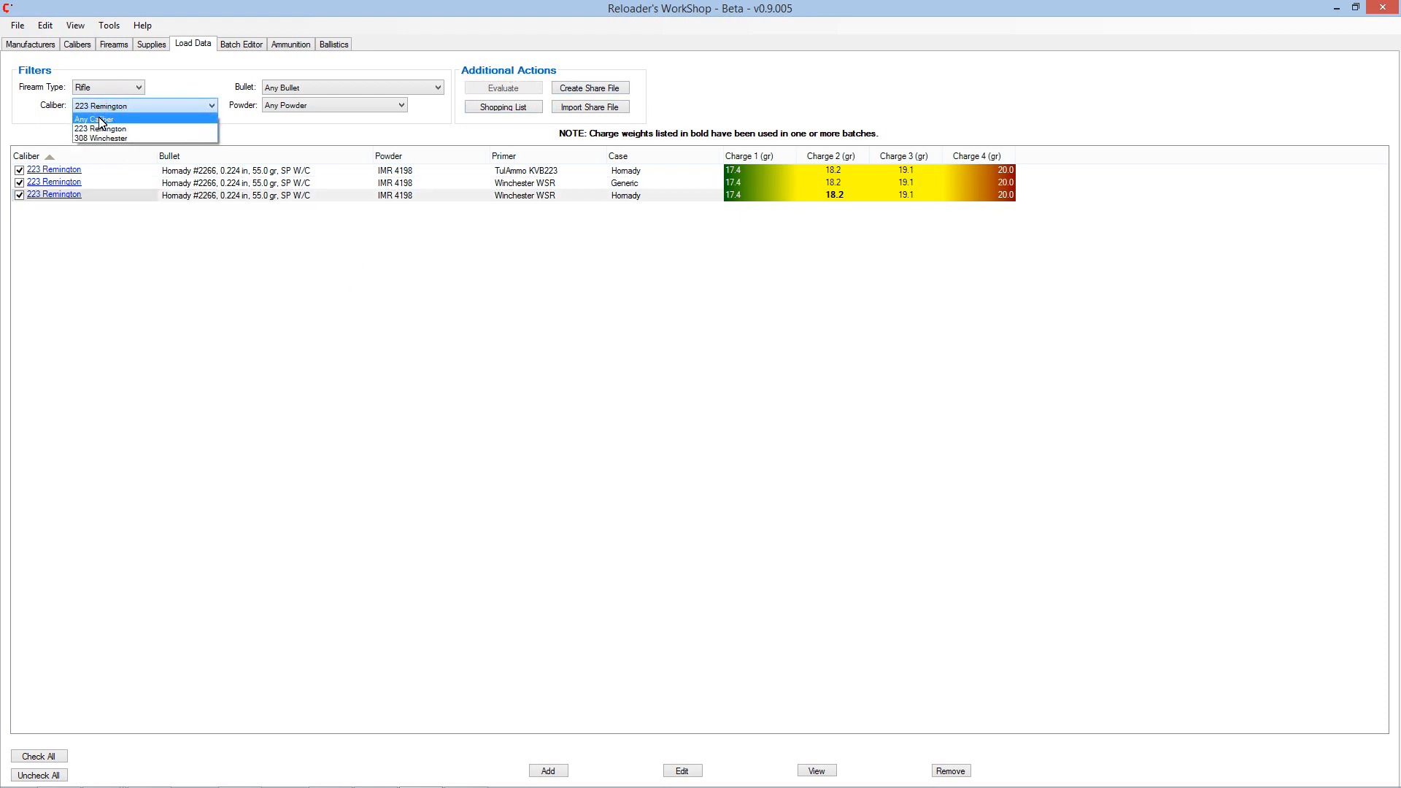
pyautogui.click(101, 120)
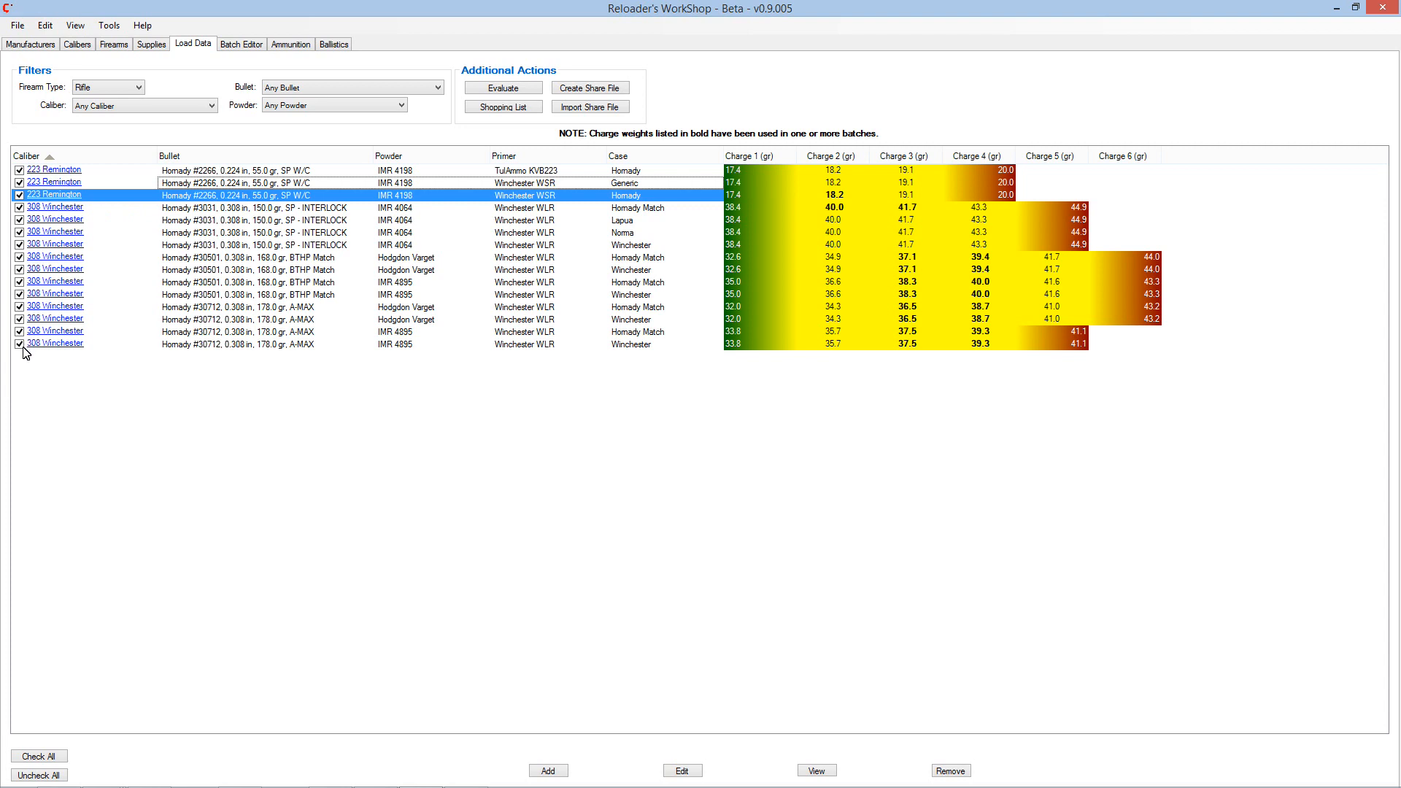
pyautogui.click(508, 93)
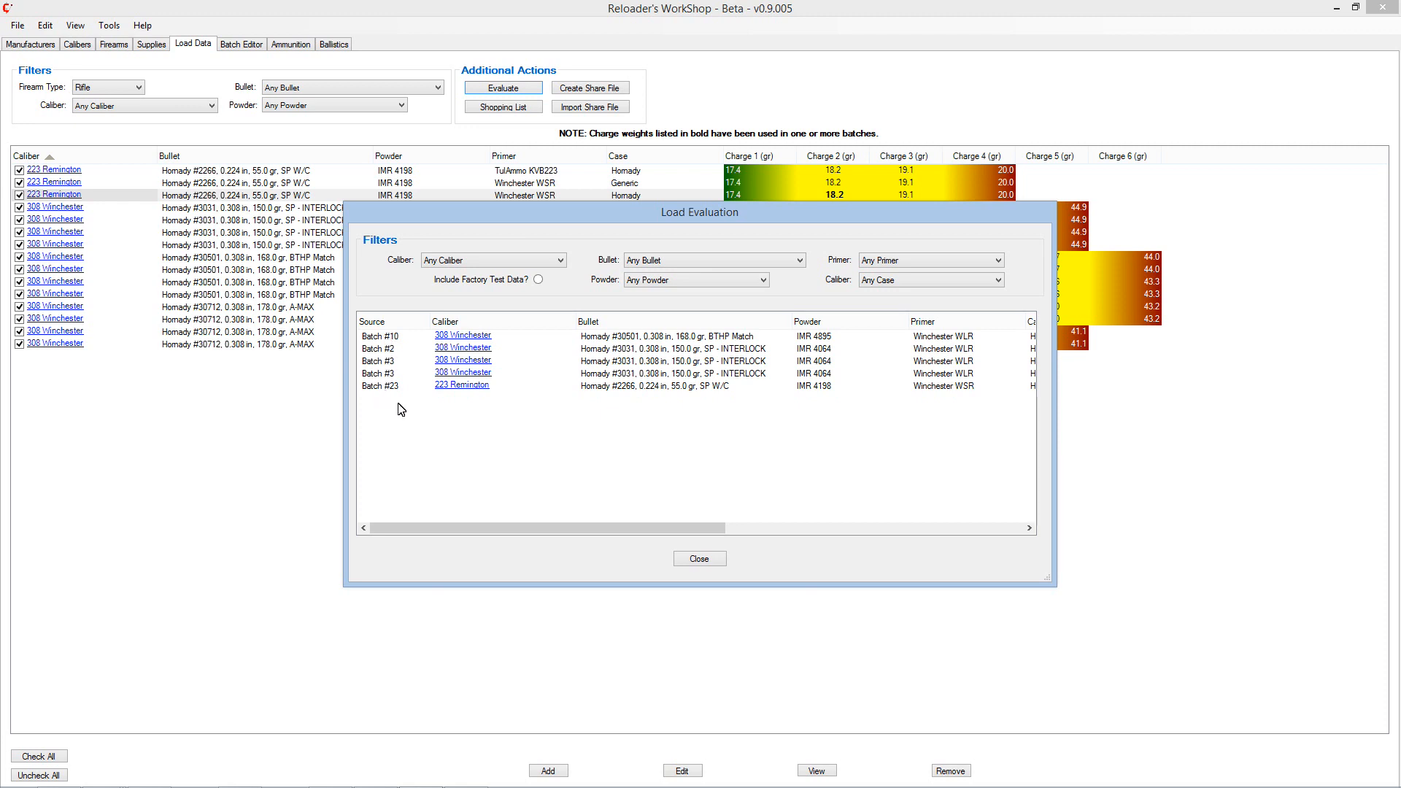
# Step: Examine the columns of the load evaluation, sorting the results by best group and by muzzle velocity
pyautogui.moveTo(491, 531); pyautogui.dragTo(525, 530)
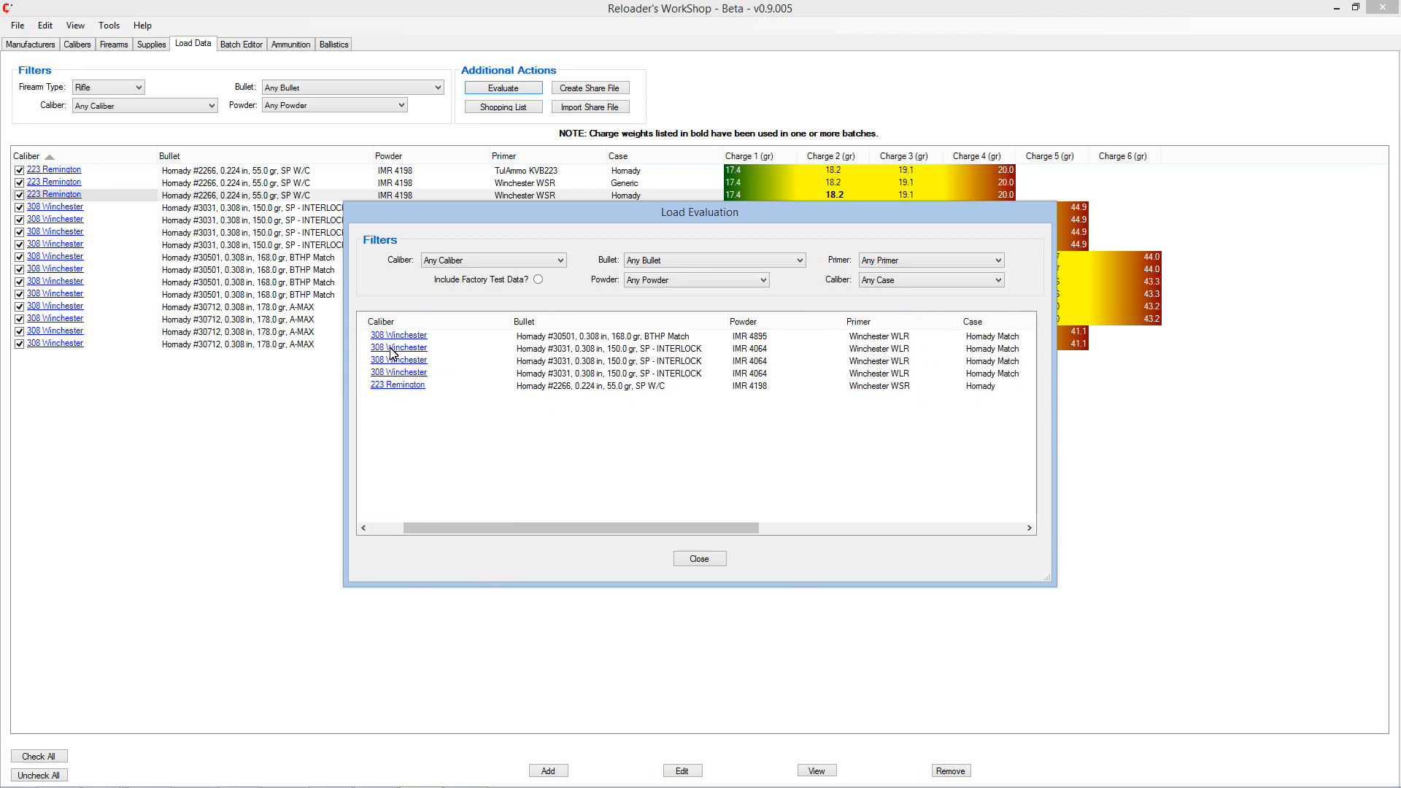
pyautogui.moveTo(594, 529); pyautogui.dragTo(962, 557)
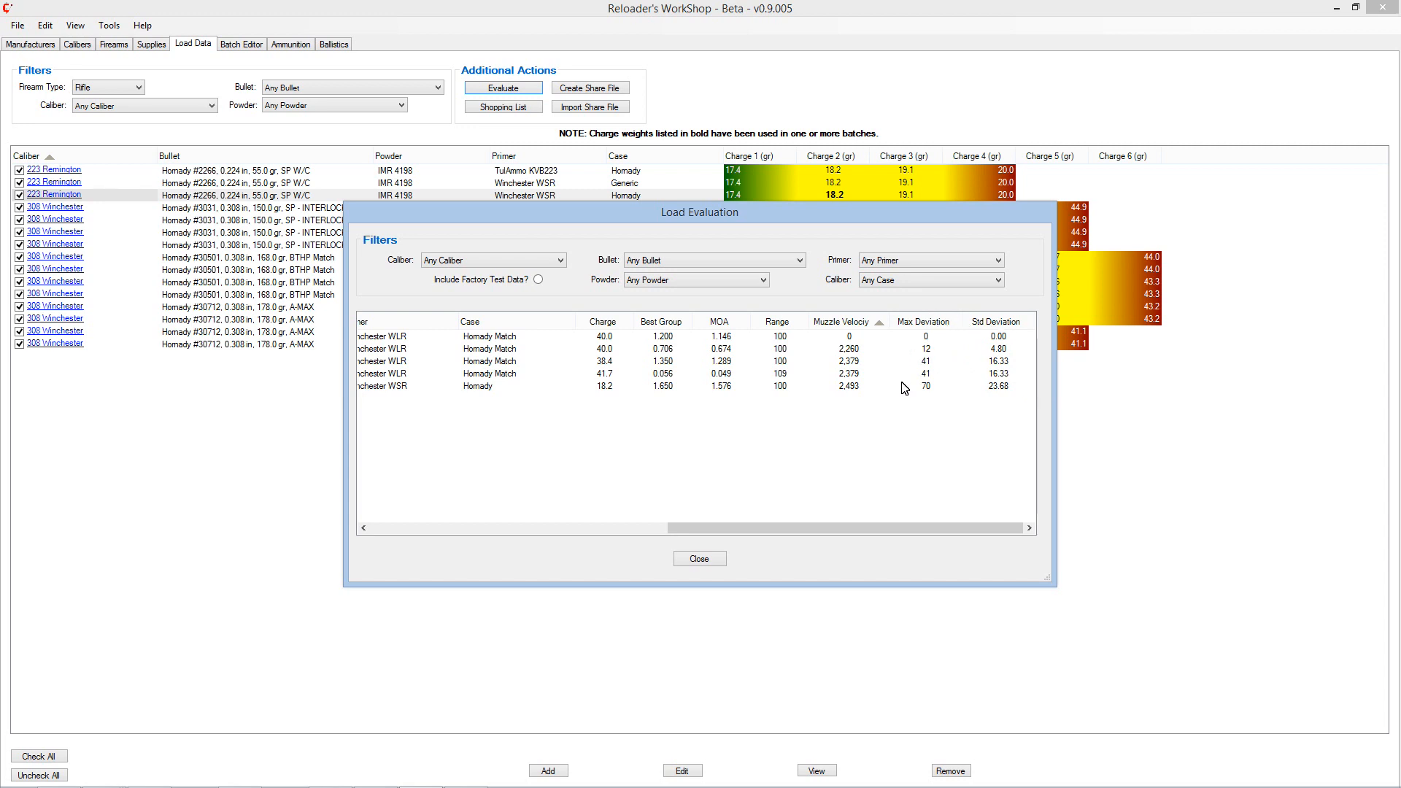
pyautogui.click(666, 327)
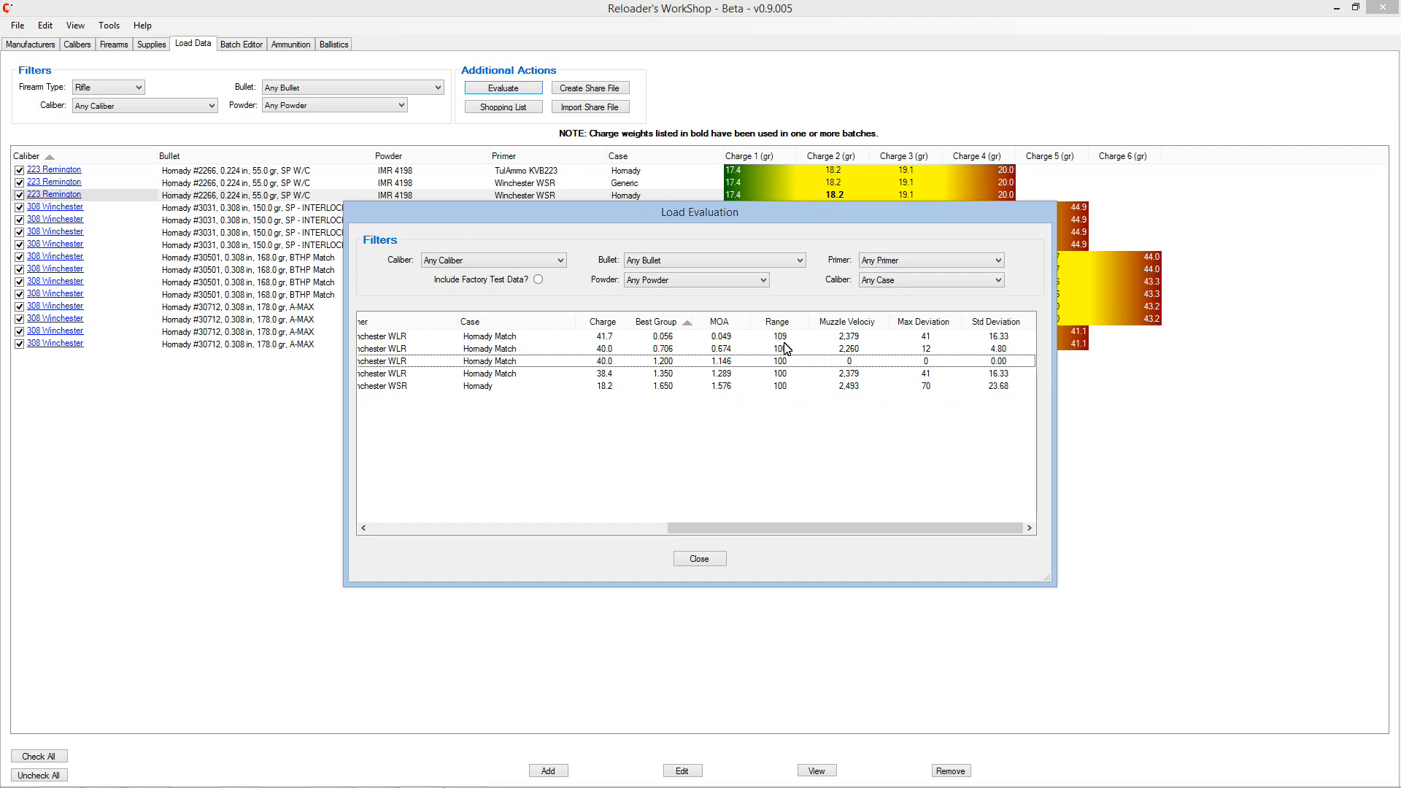
pyautogui.click(855, 322)
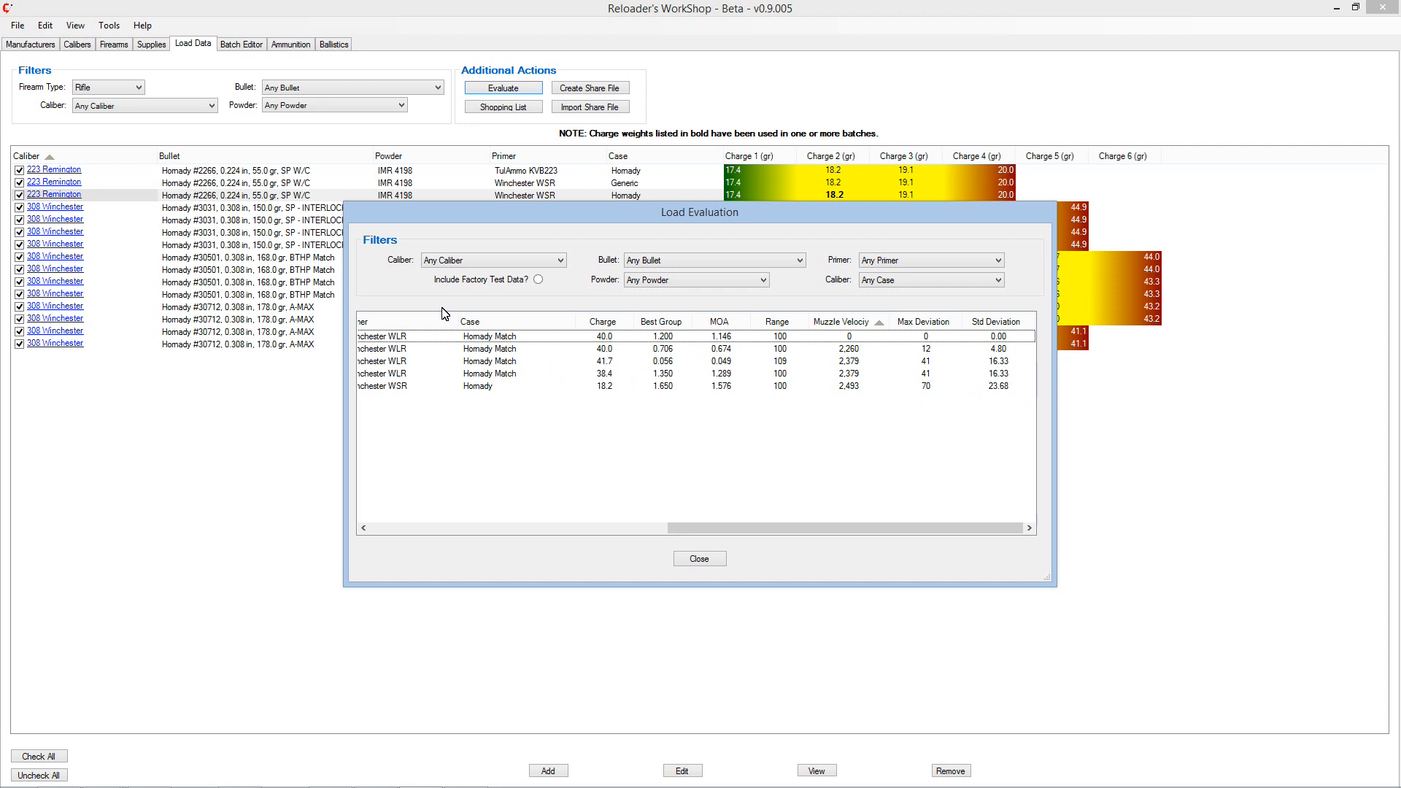
# Step: Filter the load evaluation to 308 Winchester with the Hornady #3031 150.0 gr bullet
pyautogui.click(467, 264)
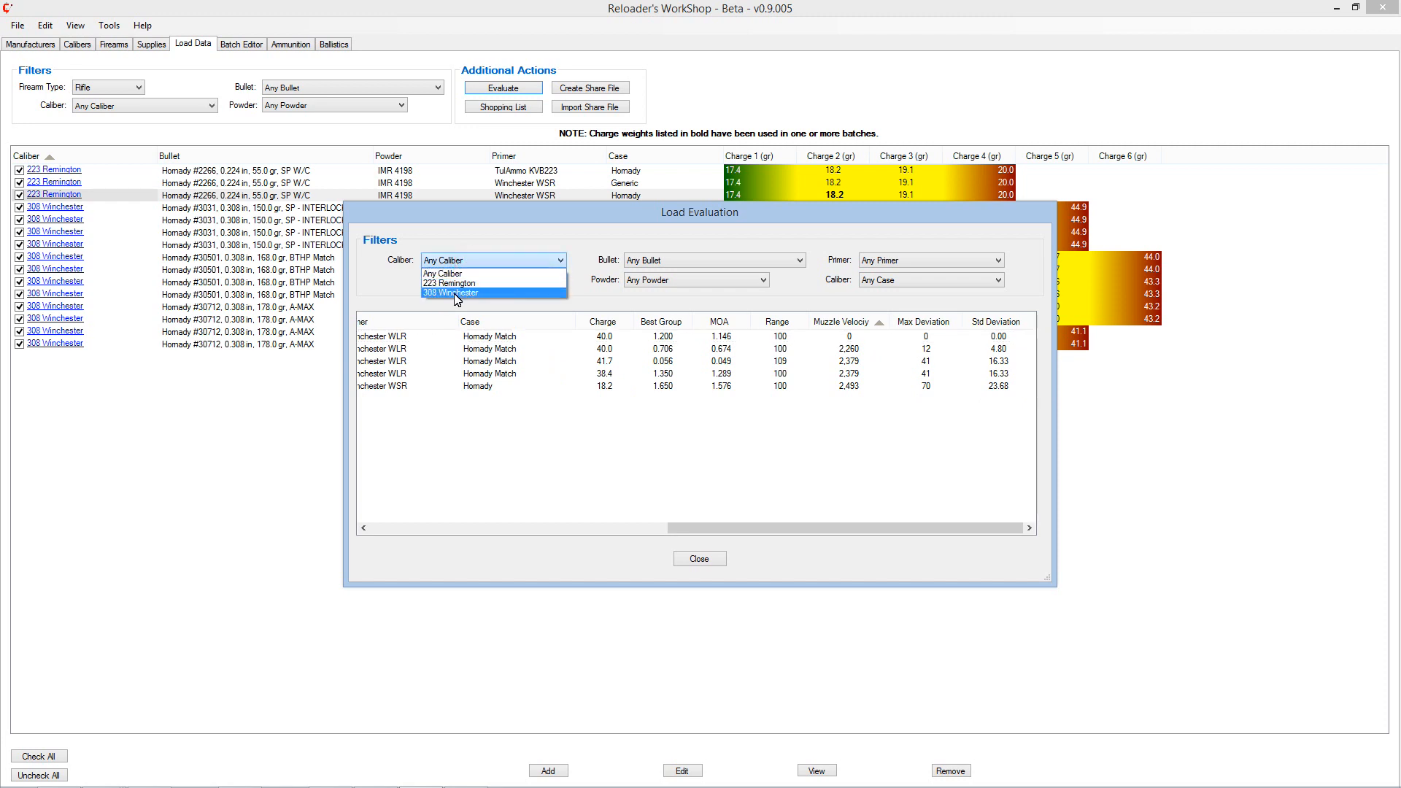
pyautogui.click(454, 293)
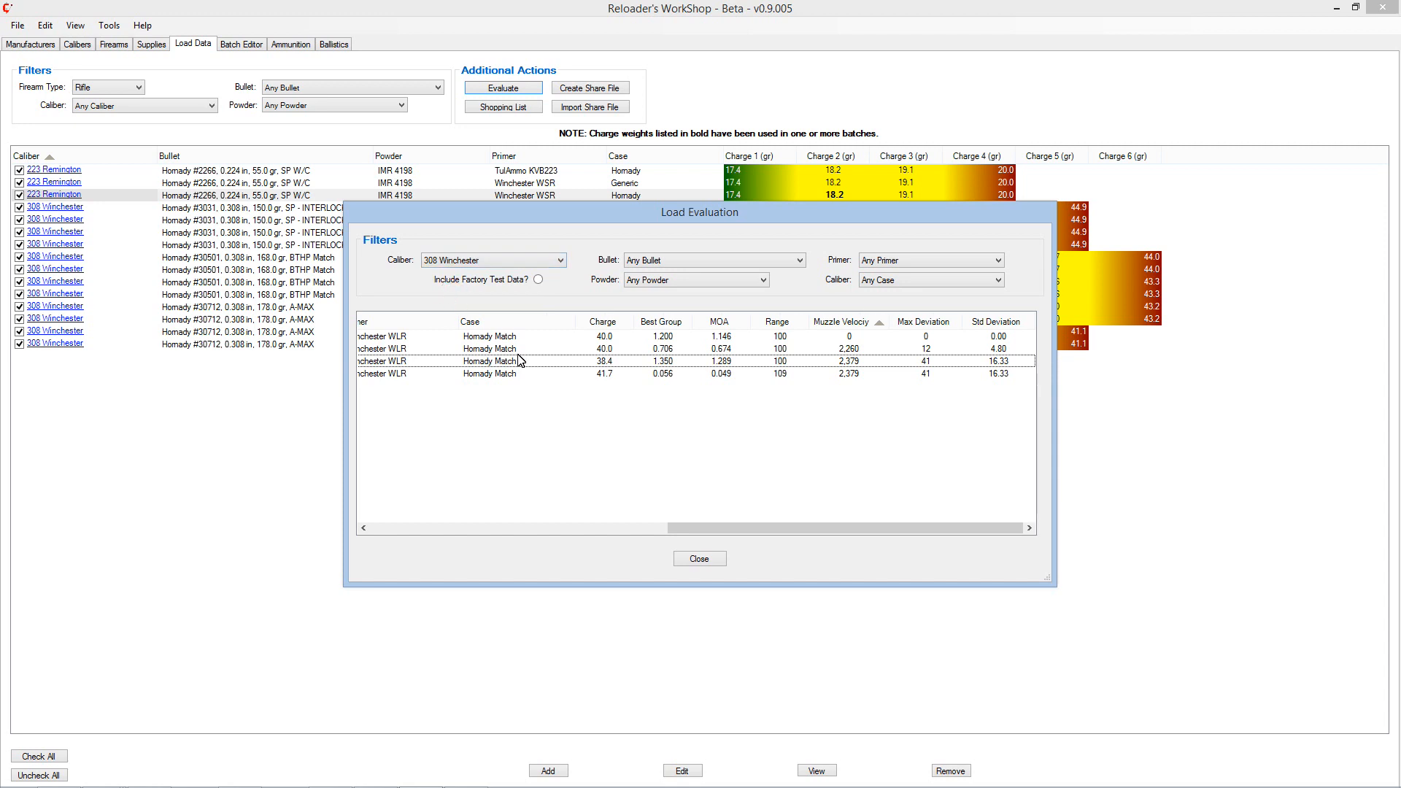
pyautogui.click(695, 263)
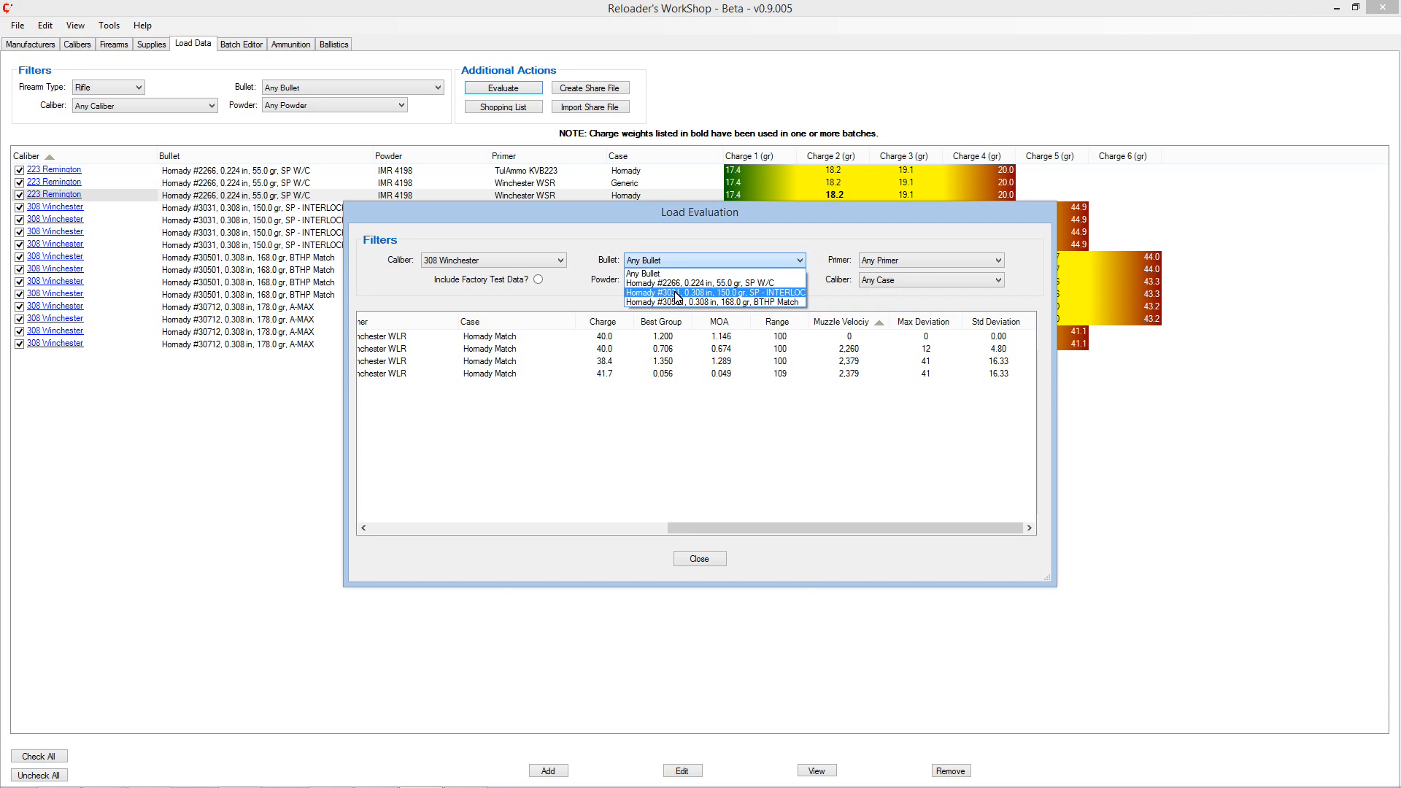
pyautogui.click(699, 293)
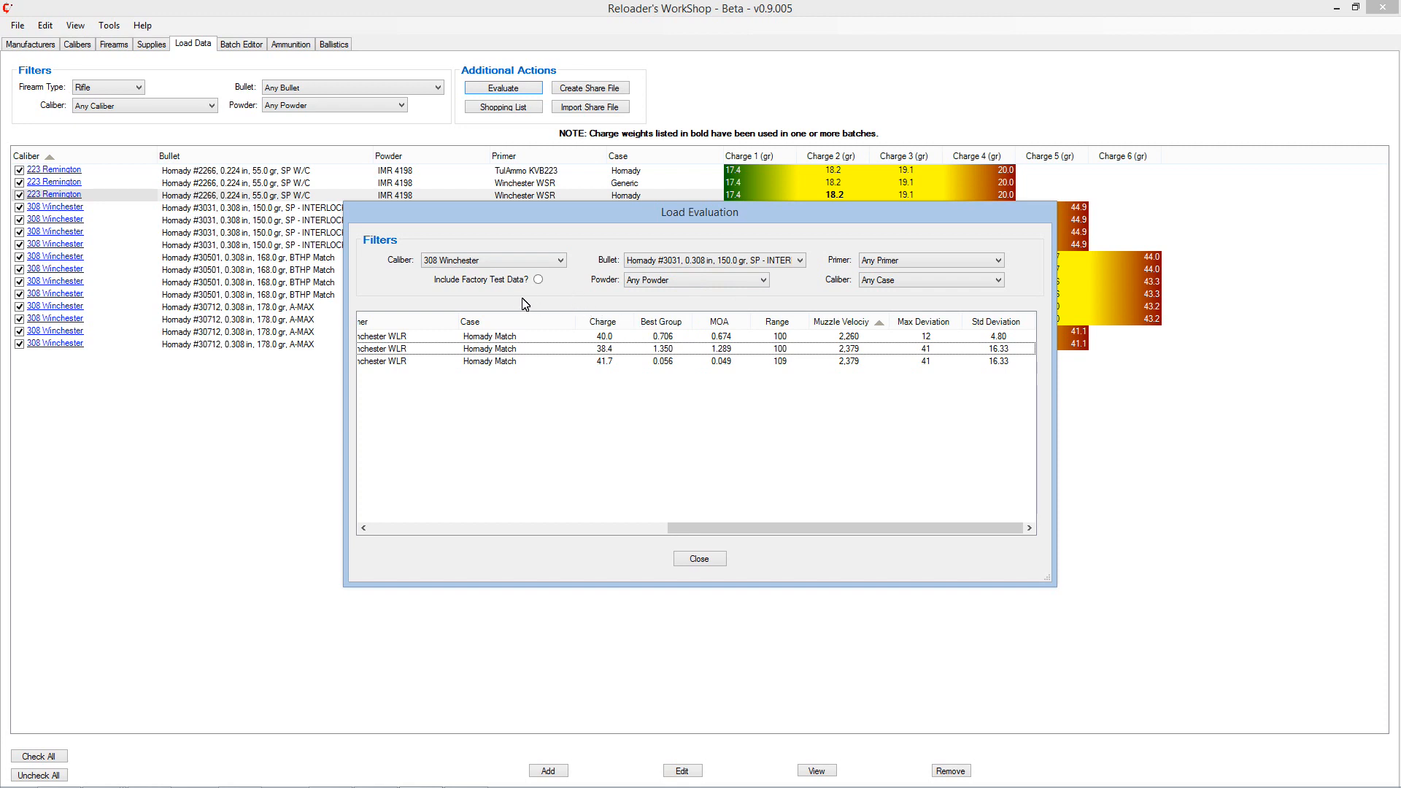
# Step: Include factory test data in the evaluation, widen the Source column to fit, and examine the results across all columns
pyautogui.click(537, 281)
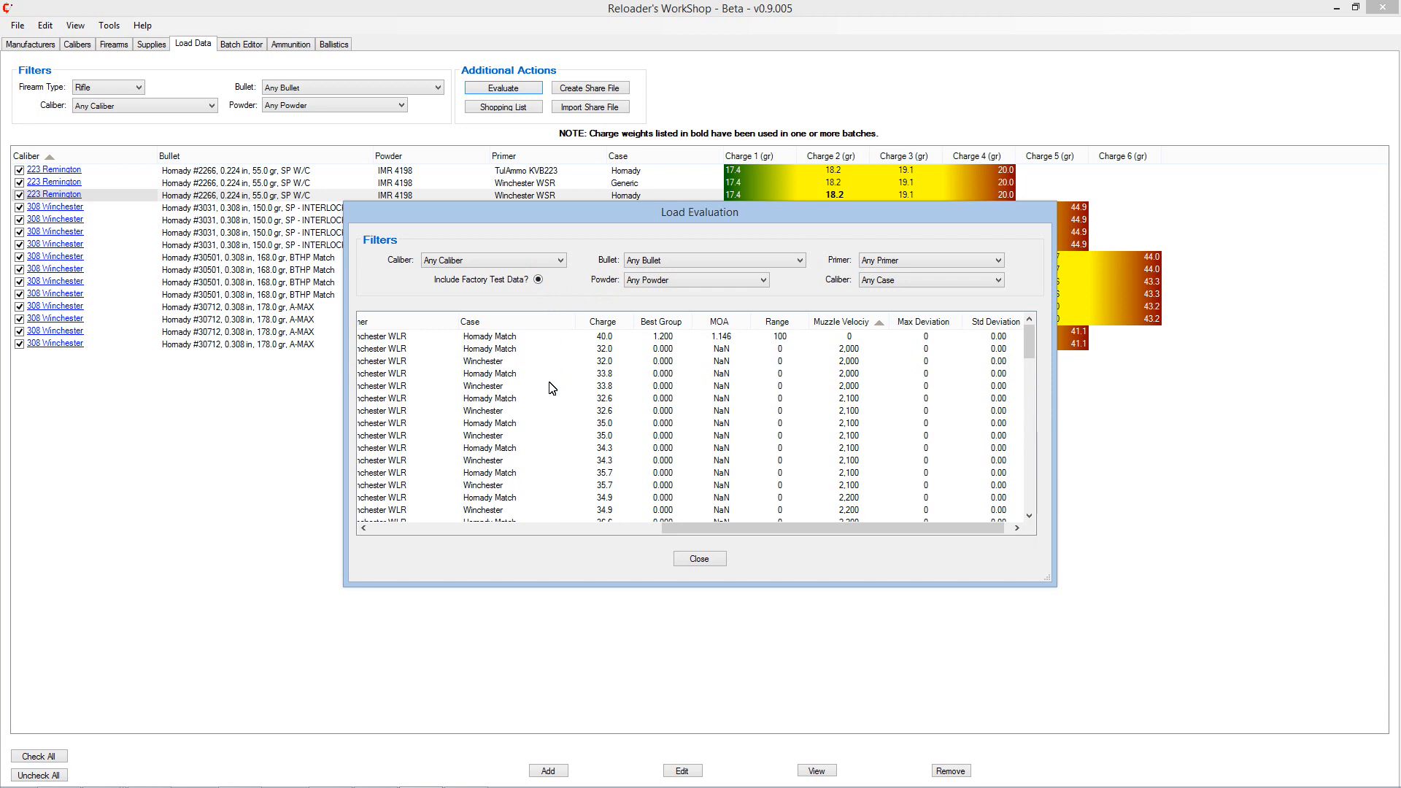
pyautogui.moveTo(699, 533); pyautogui.dragTo(411, 544)
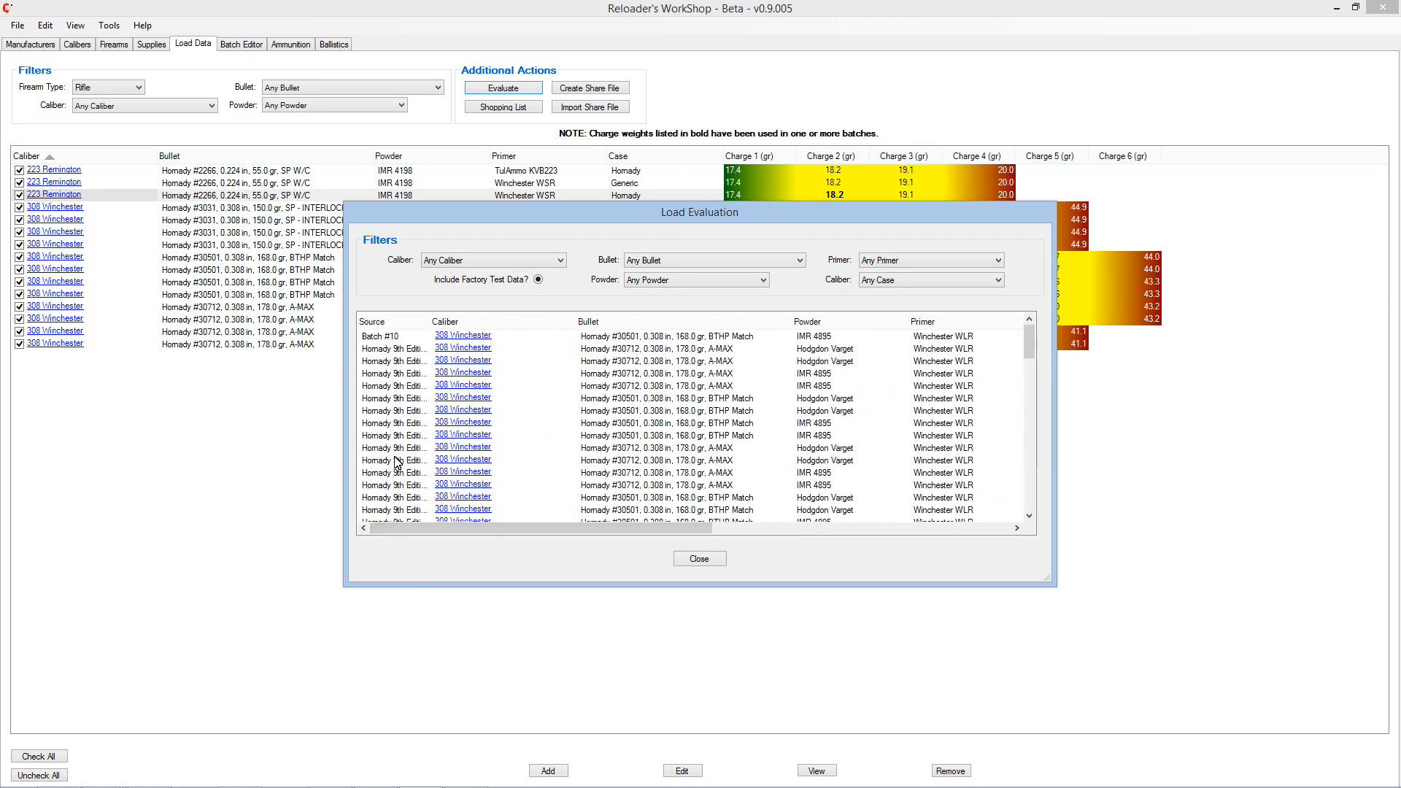
pyautogui.doubleClick(431, 322)
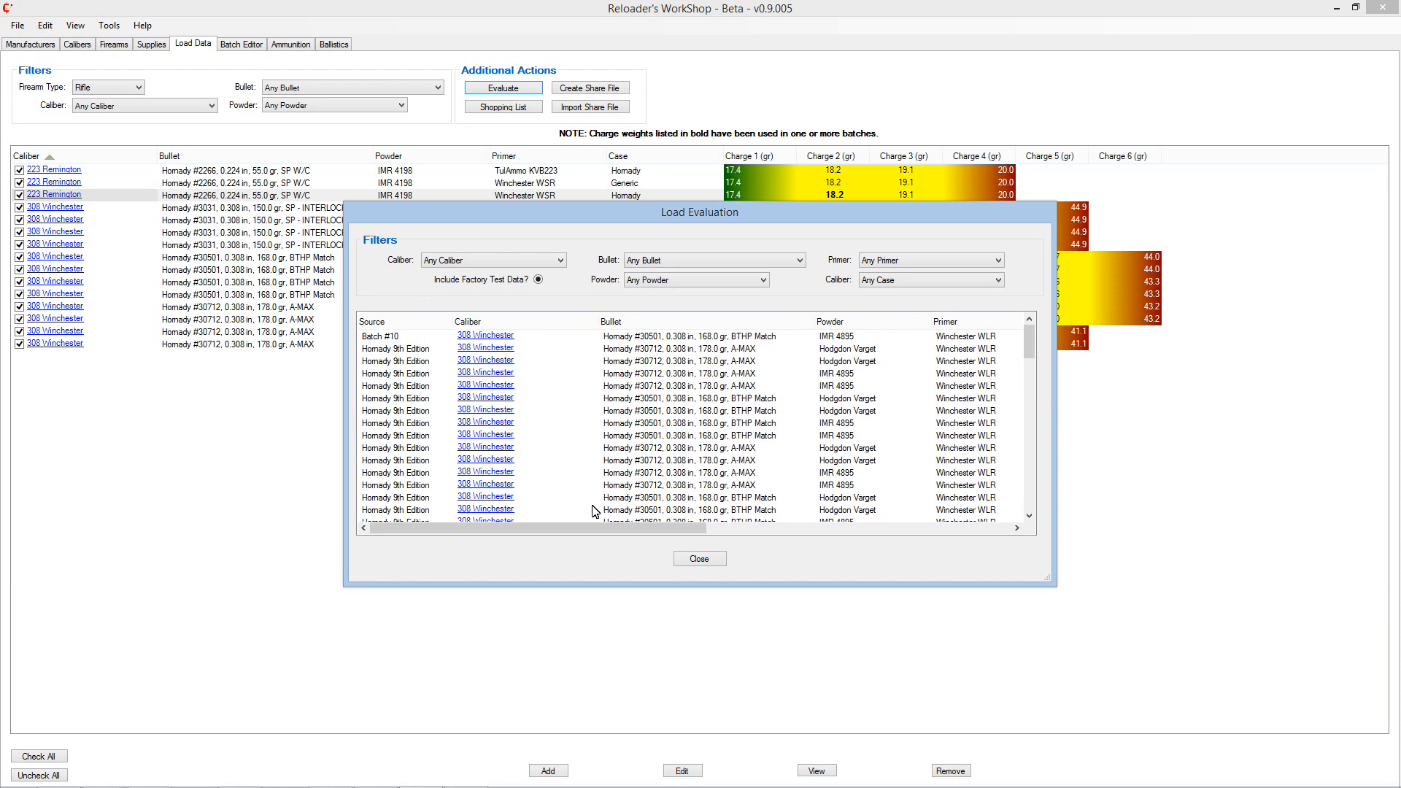
pyautogui.moveTo(1031, 347); pyautogui.dragTo(1040, 393)
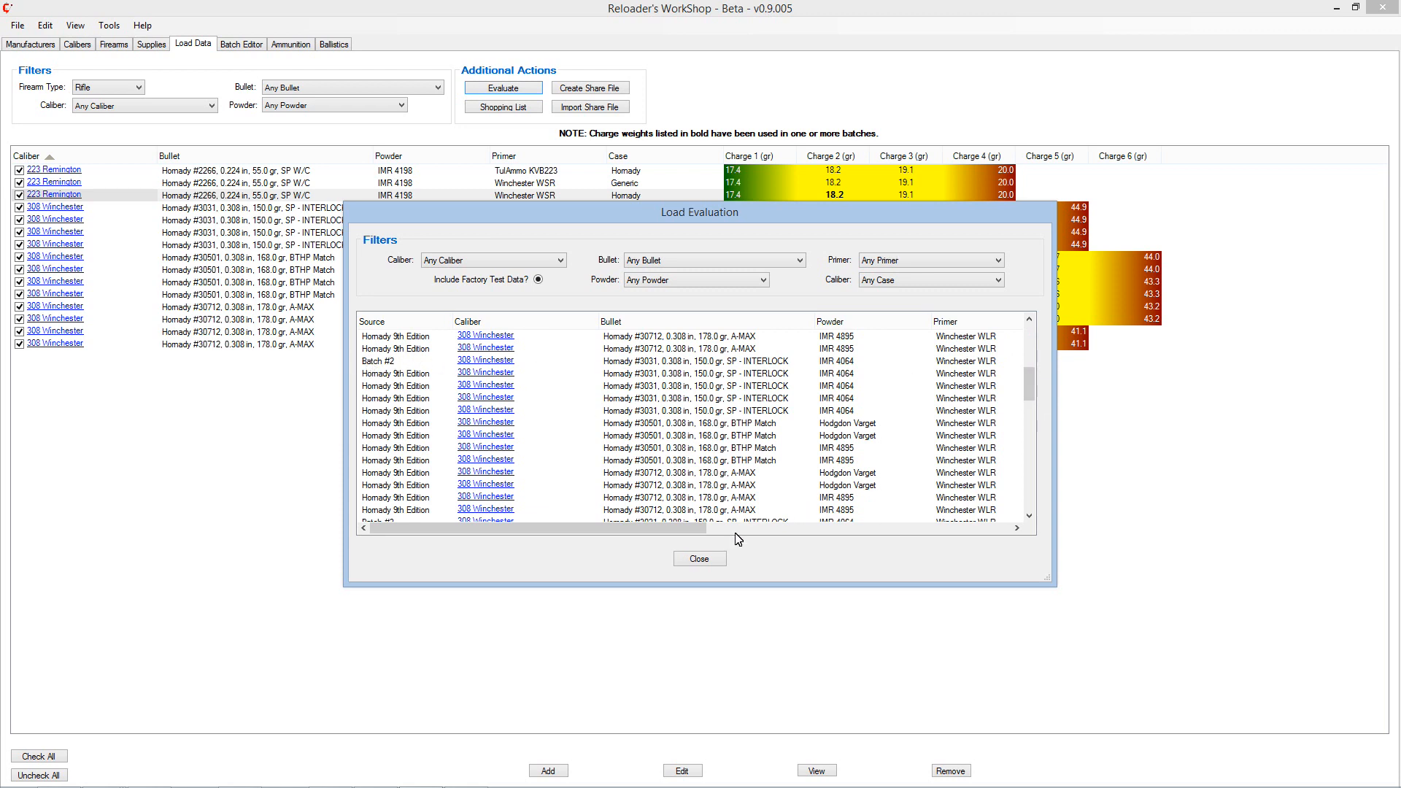
pyautogui.moveTo(701, 528); pyautogui.dragTo(1039, 539)
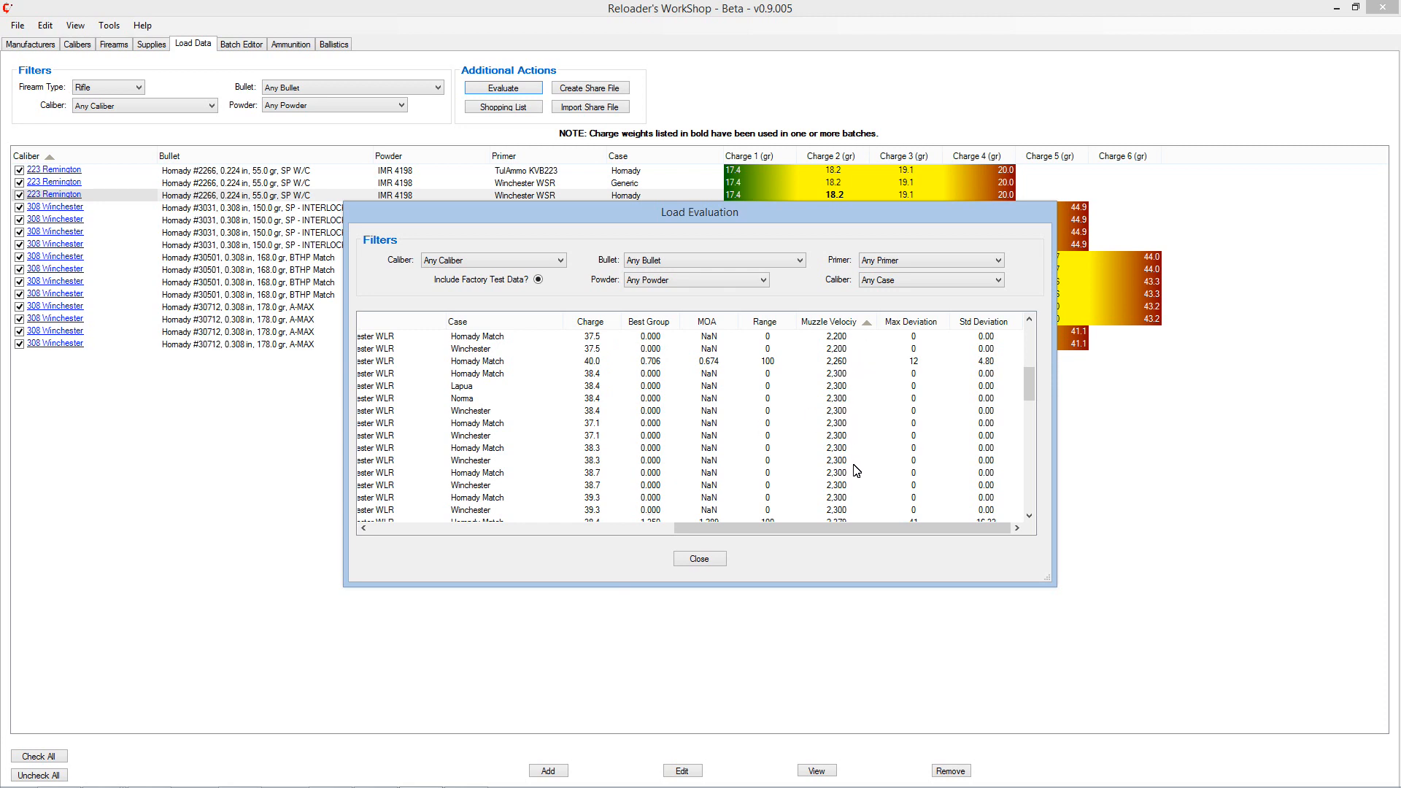
# Step: Filter the evaluation with factory data to 308 Winchester, the Hornady #3031 150.0 gr bullet and IMR 4064 powder, and examine the results
pyautogui.click(499, 262)
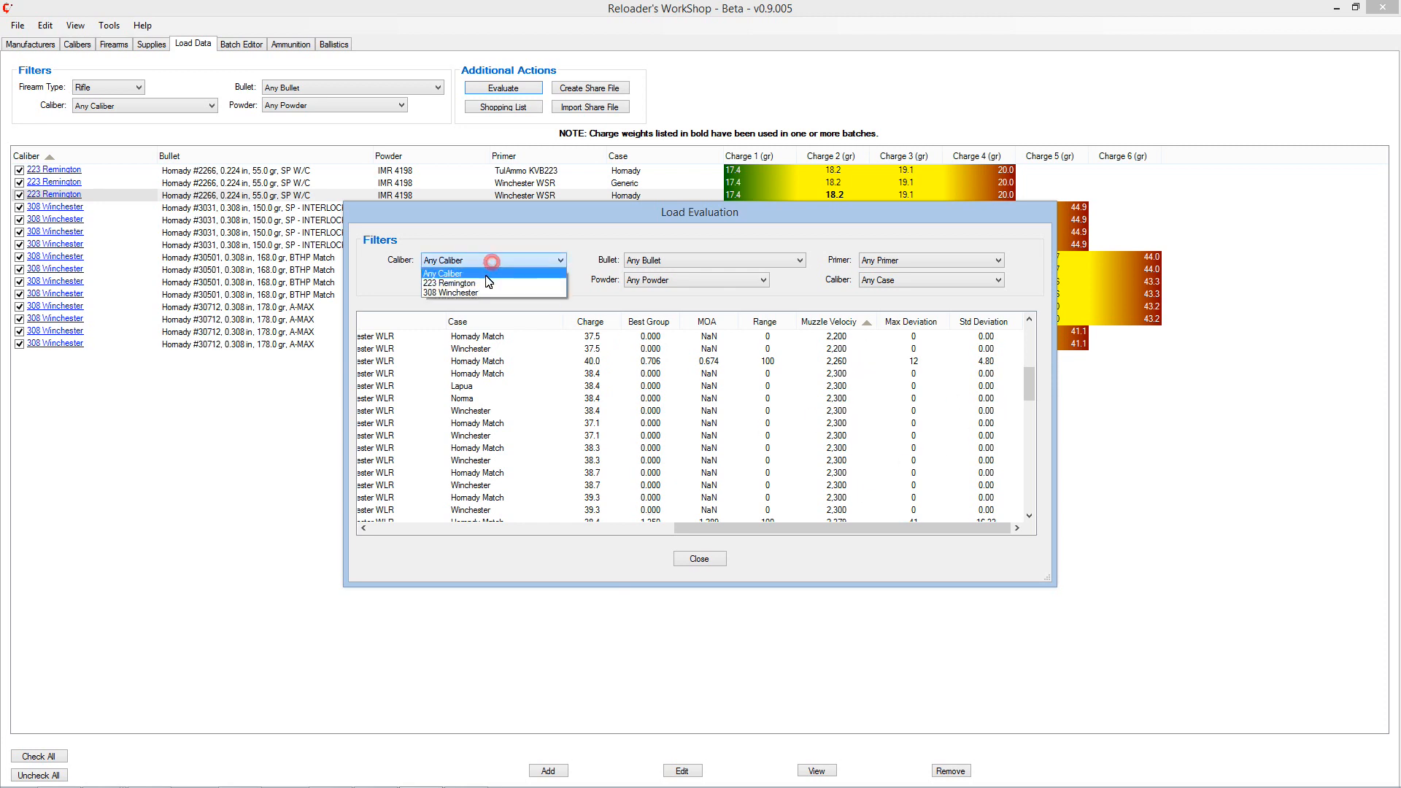
pyautogui.click(474, 293)
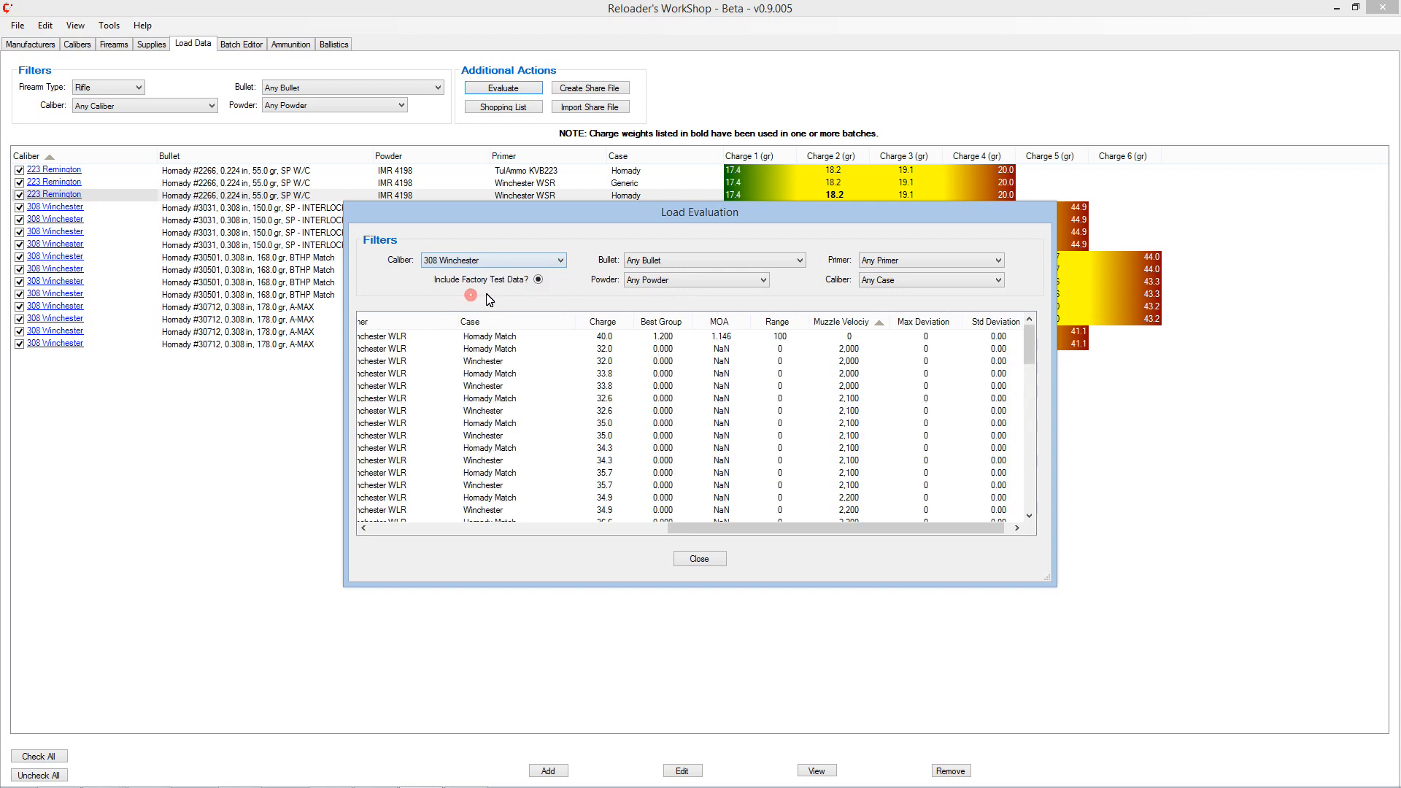
pyautogui.click(673, 263)
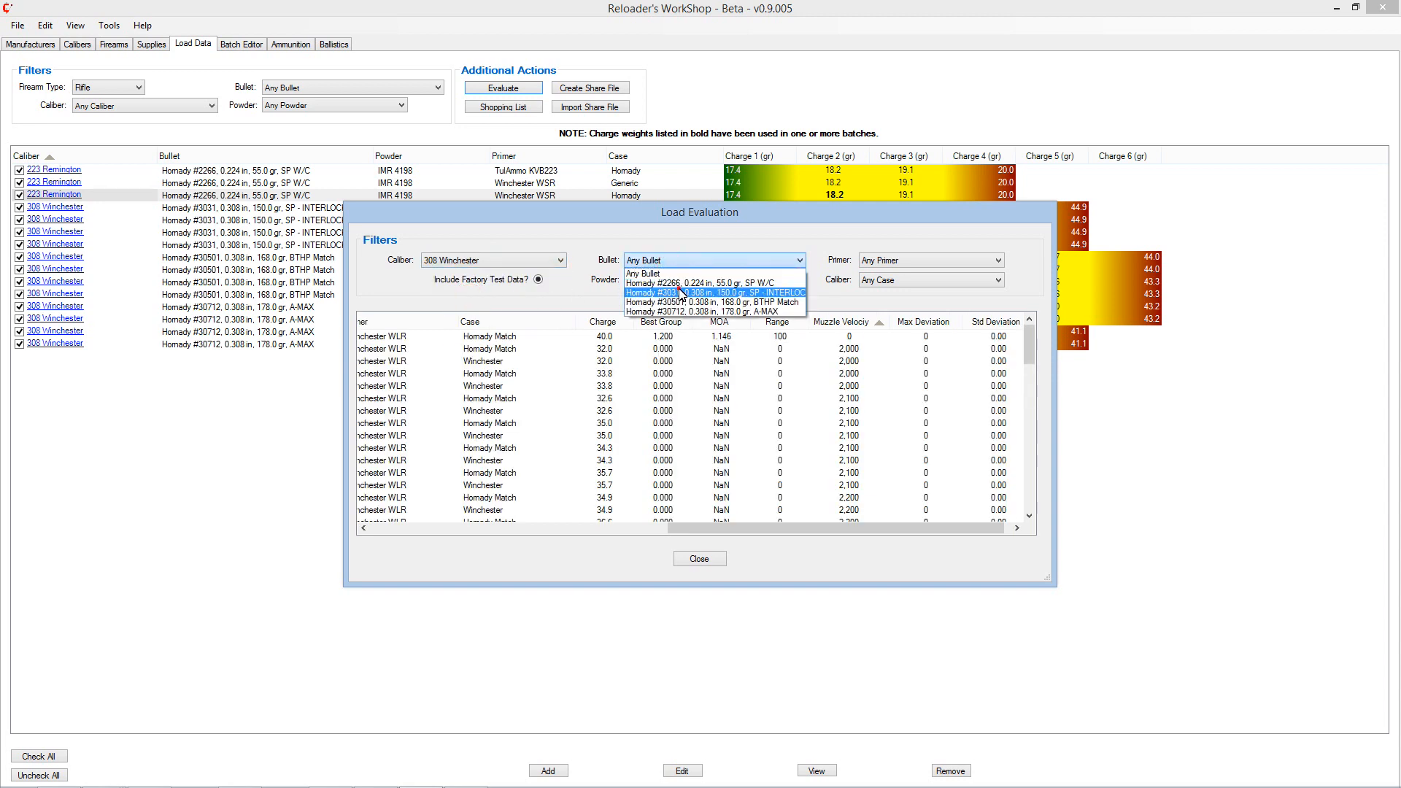
pyautogui.click(680, 293)
pyautogui.click(774, 521)
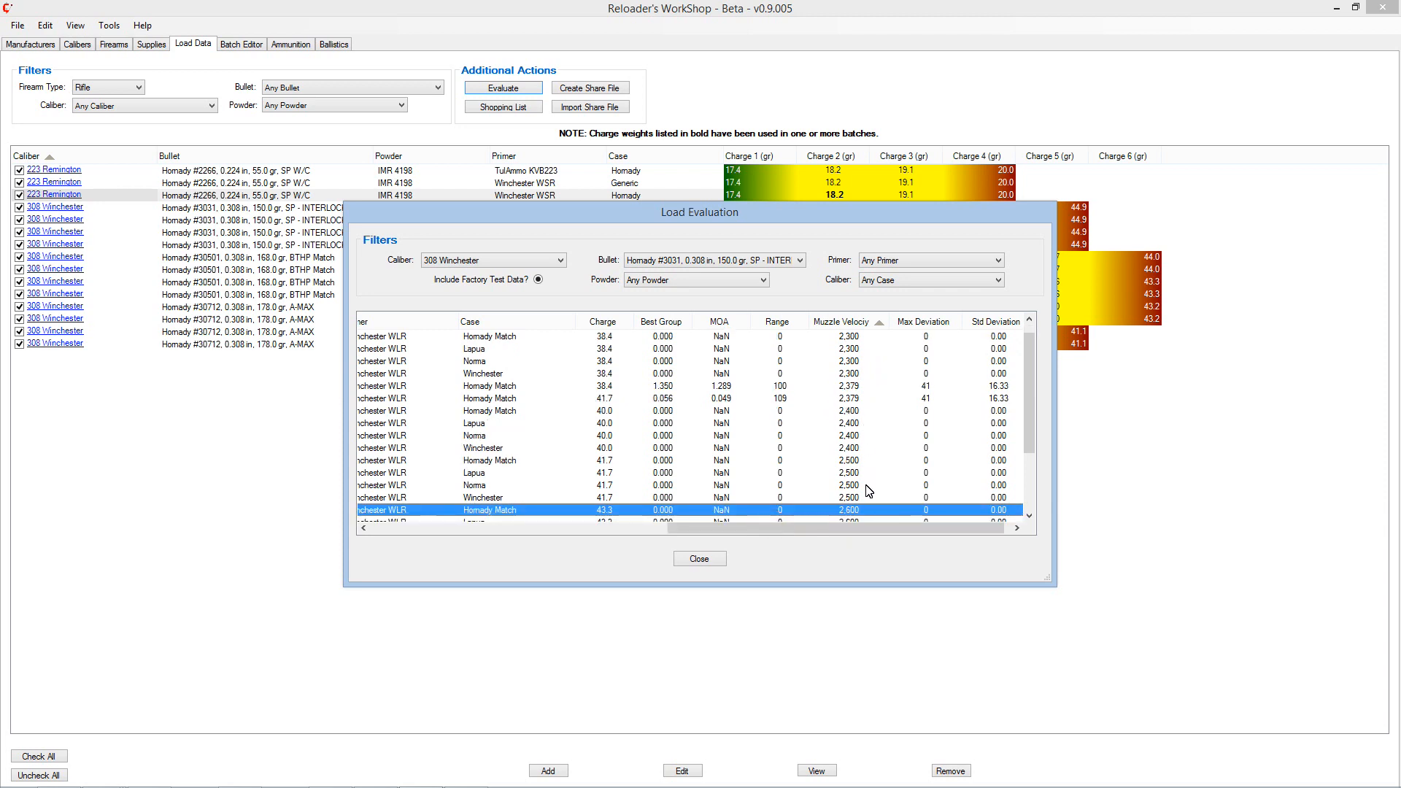
pyautogui.moveTo(1034, 424)
pyautogui.mouseDown()
pyautogui.moveTo(1042, 452)
pyautogui.moveTo(1029, 400)
pyautogui.mouseUp()
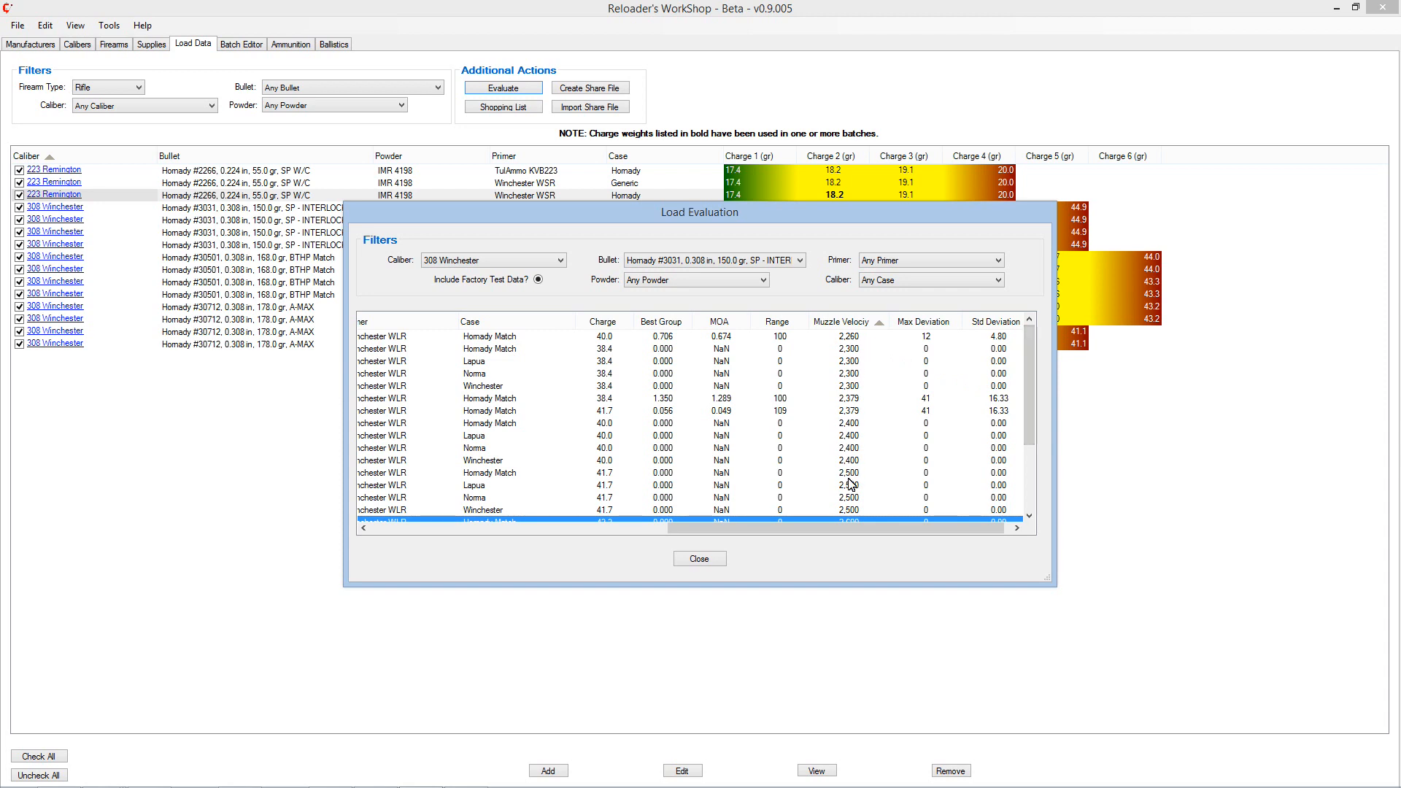
pyautogui.click(657, 283)
pyautogui.click(657, 312)
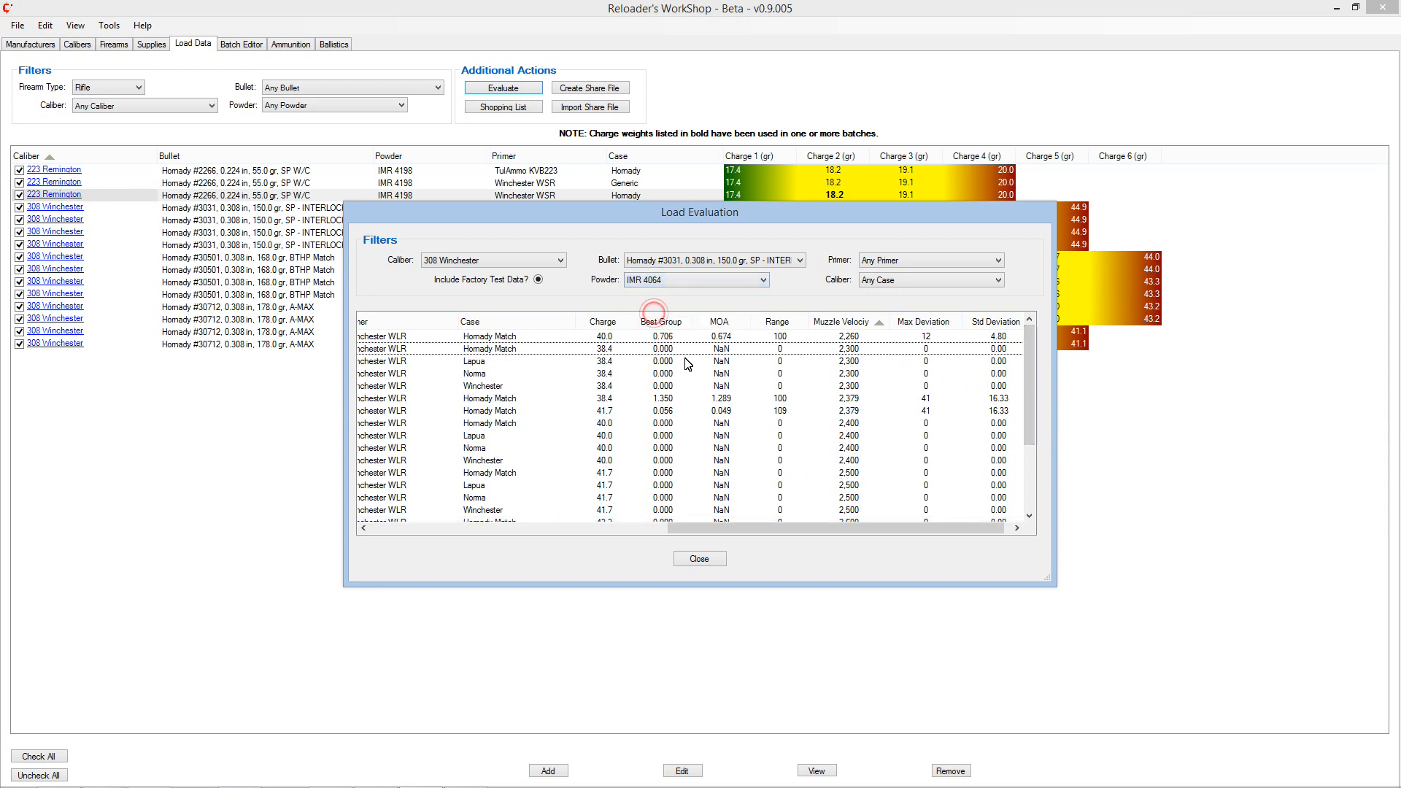
pyautogui.moveTo(798, 532); pyautogui.dragTo(500, 532)
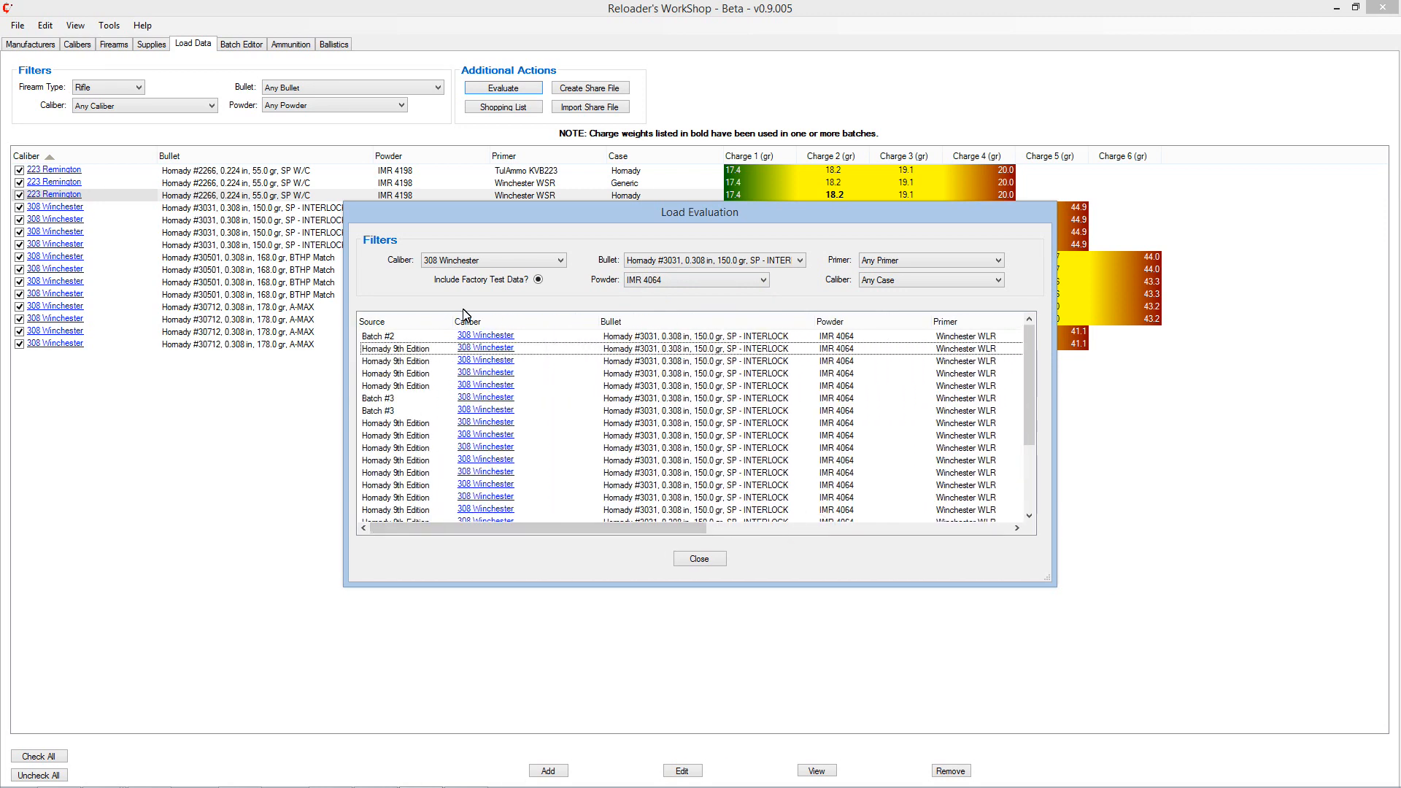
# Step: Exclude factory test data, sort the evaluation by best group, and close it
pyautogui.click(538, 280)
pyautogui.moveTo(645, 529); pyautogui.dragTo(869, 537)
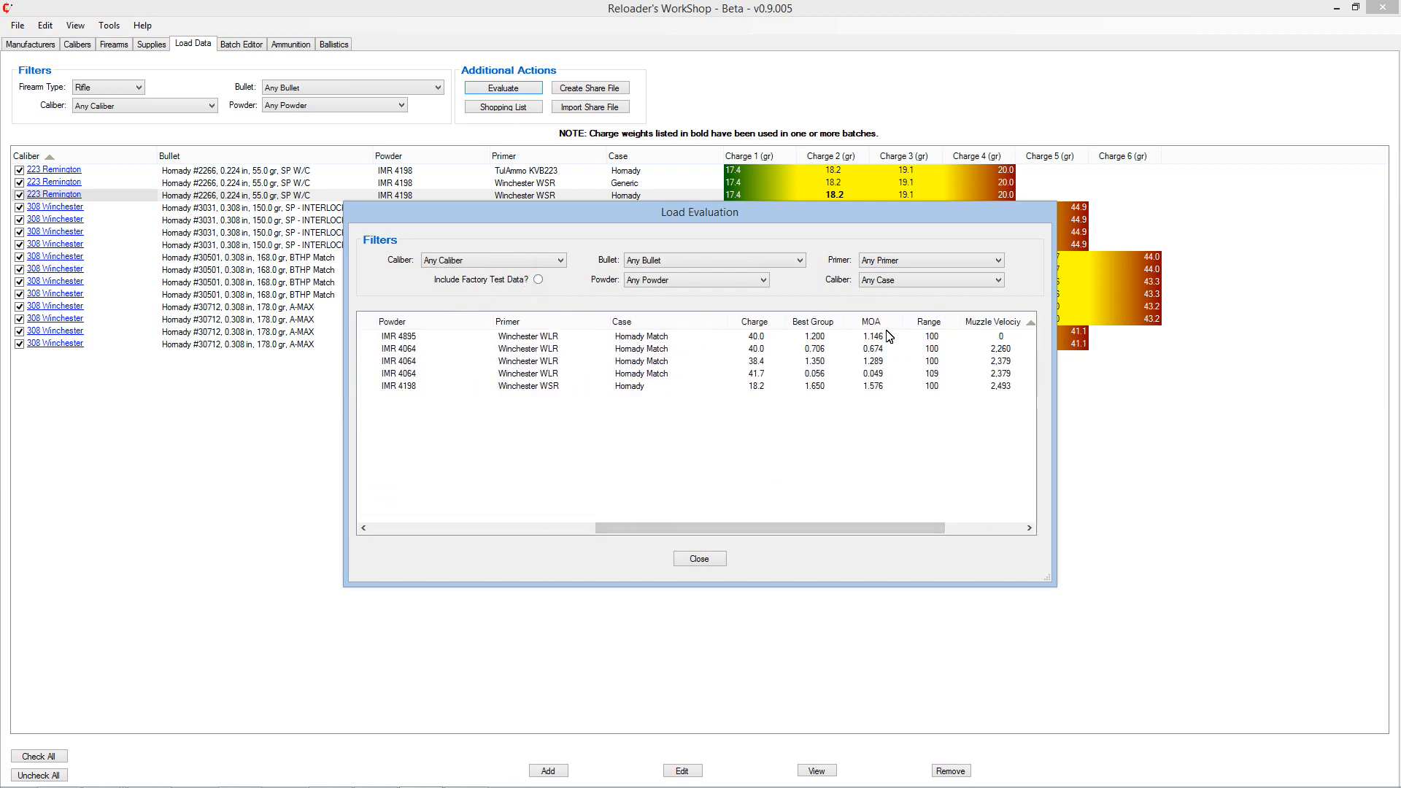
pyautogui.click(819, 317)
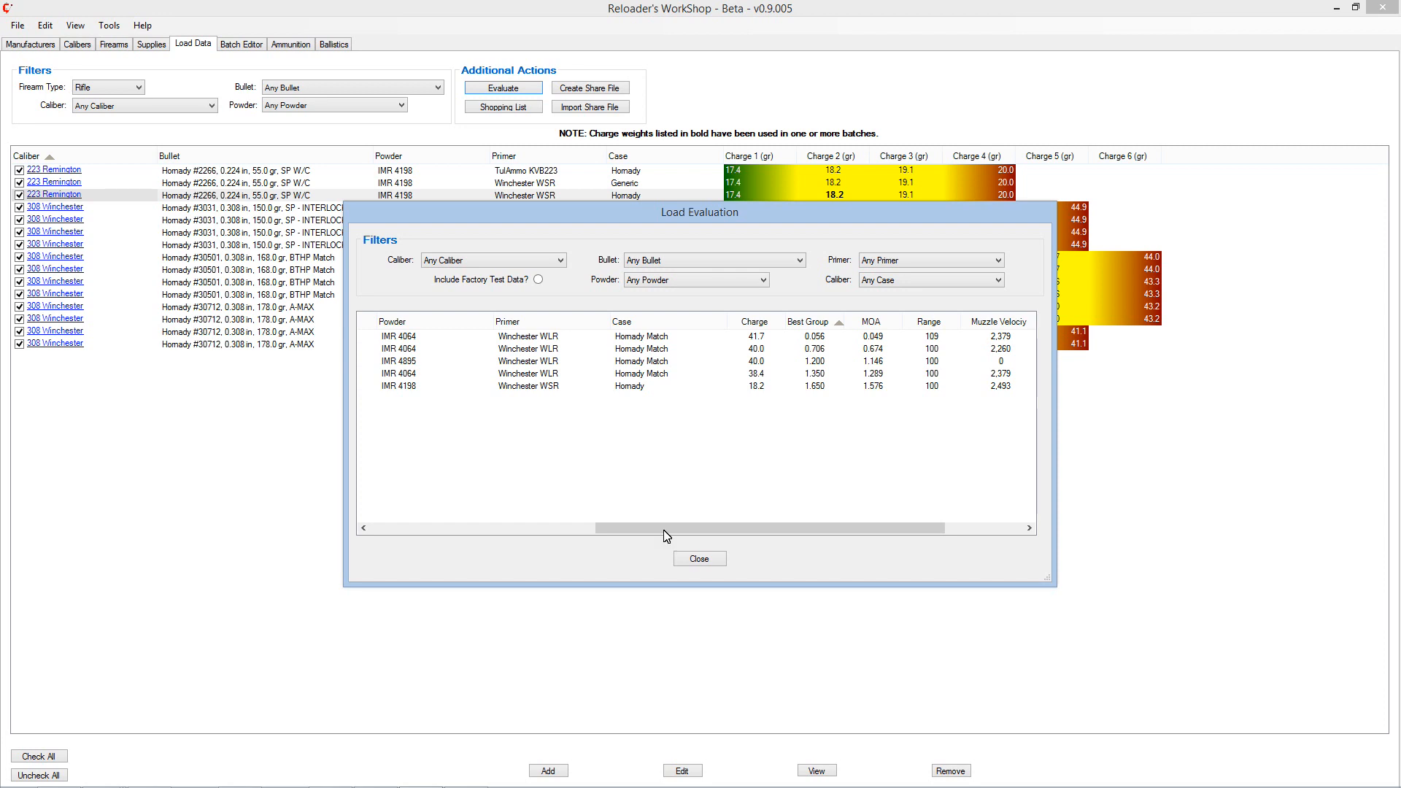
pyautogui.click(691, 559)
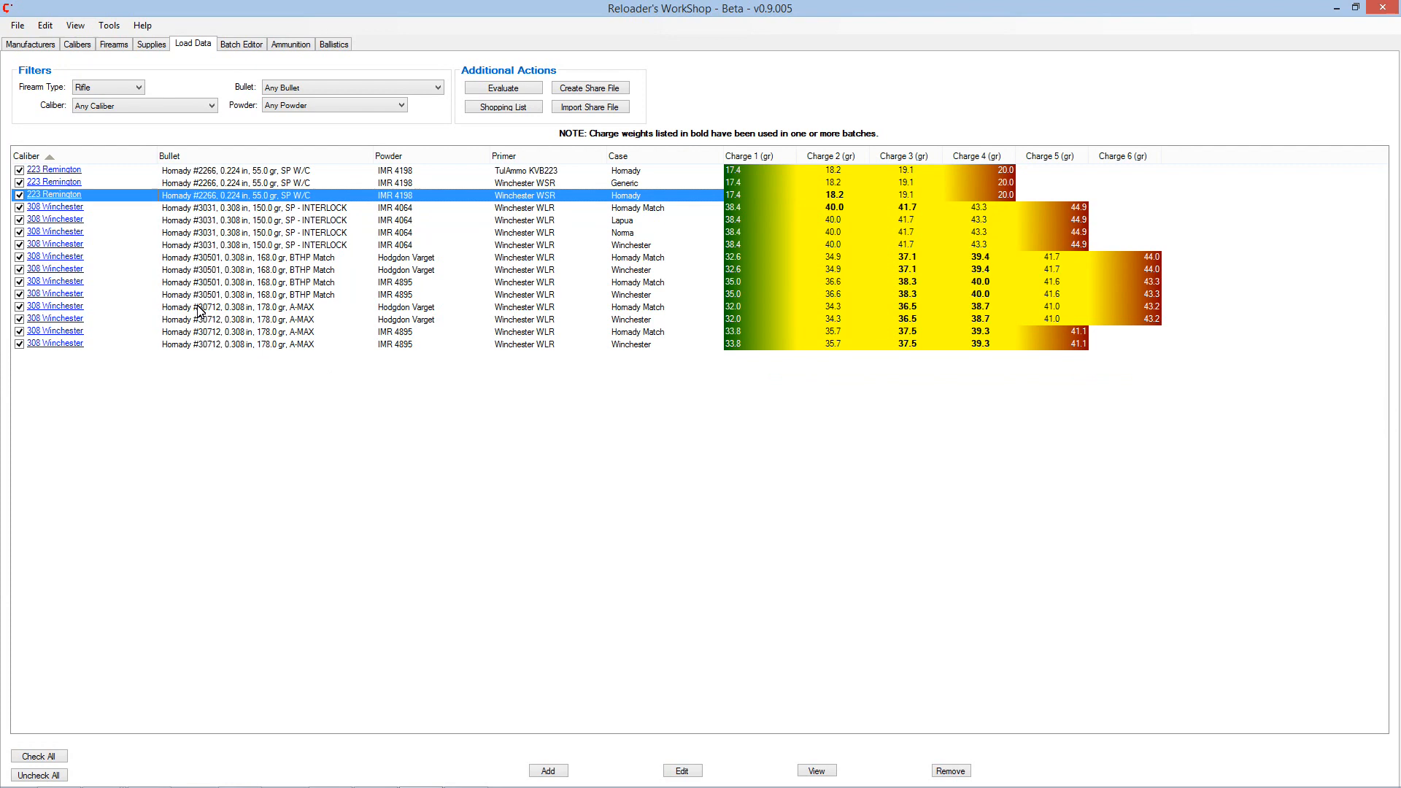
# Step: Open the batch list and view it with archived batches shown, then hidden again
pyautogui.click(236, 45)
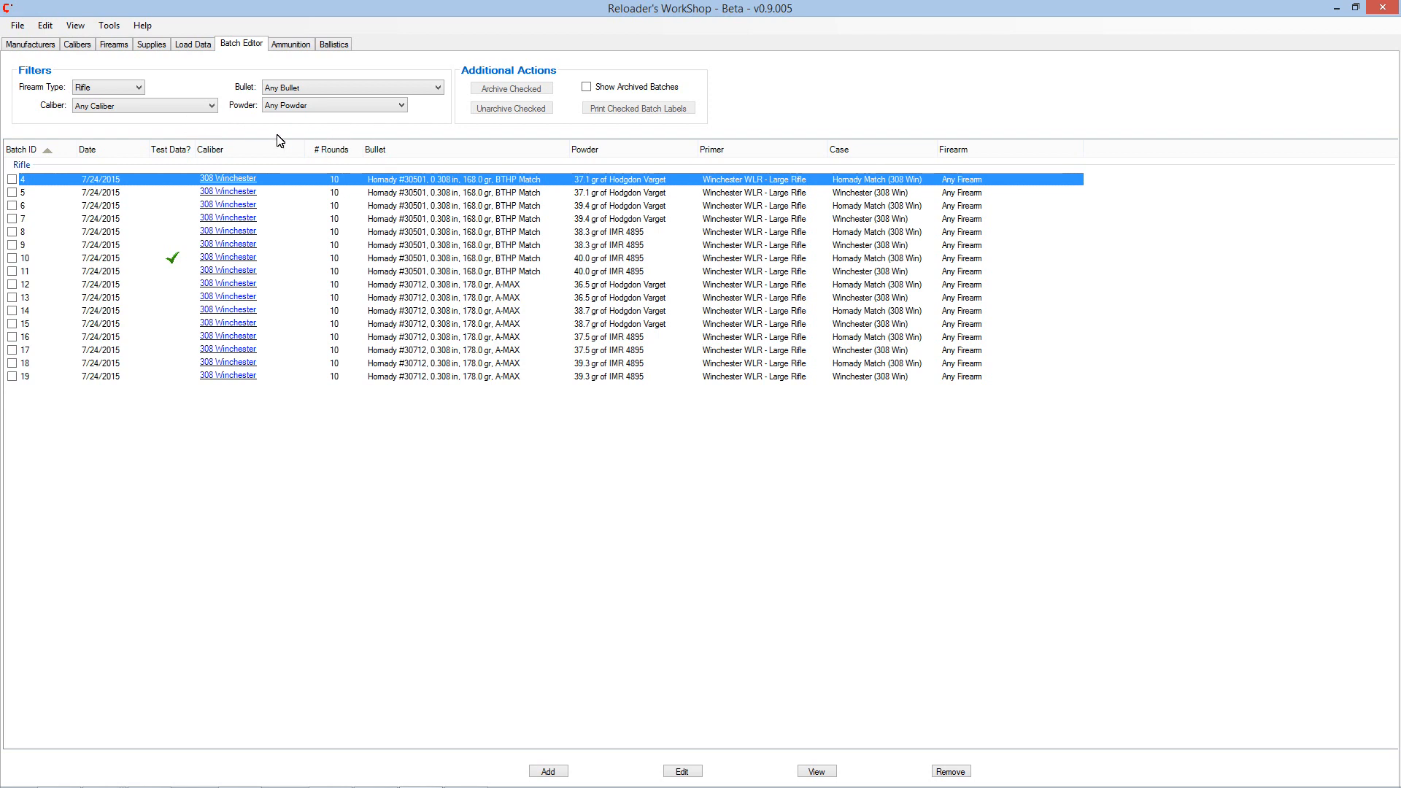
pyautogui.click(587, 87)
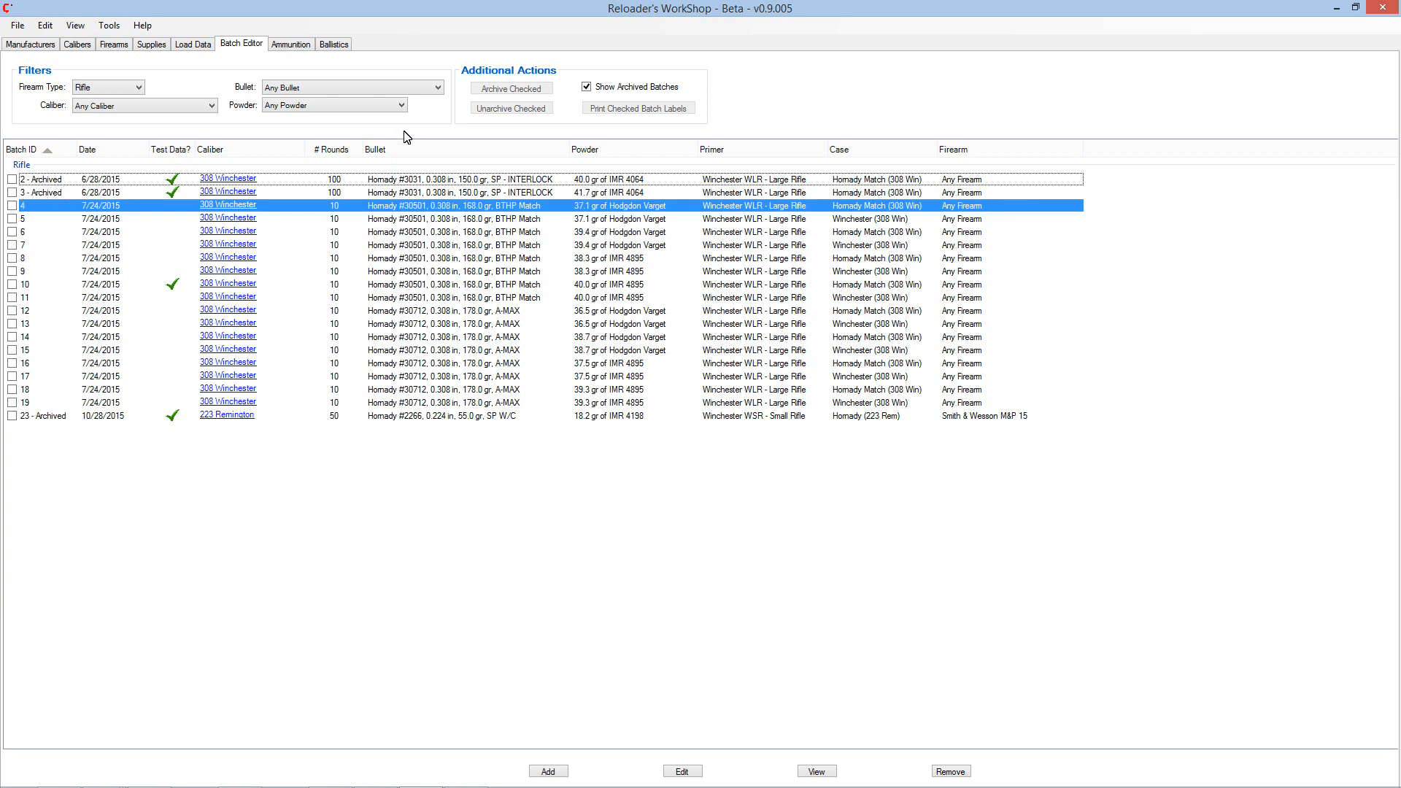
pyautogui.click(587, 87)
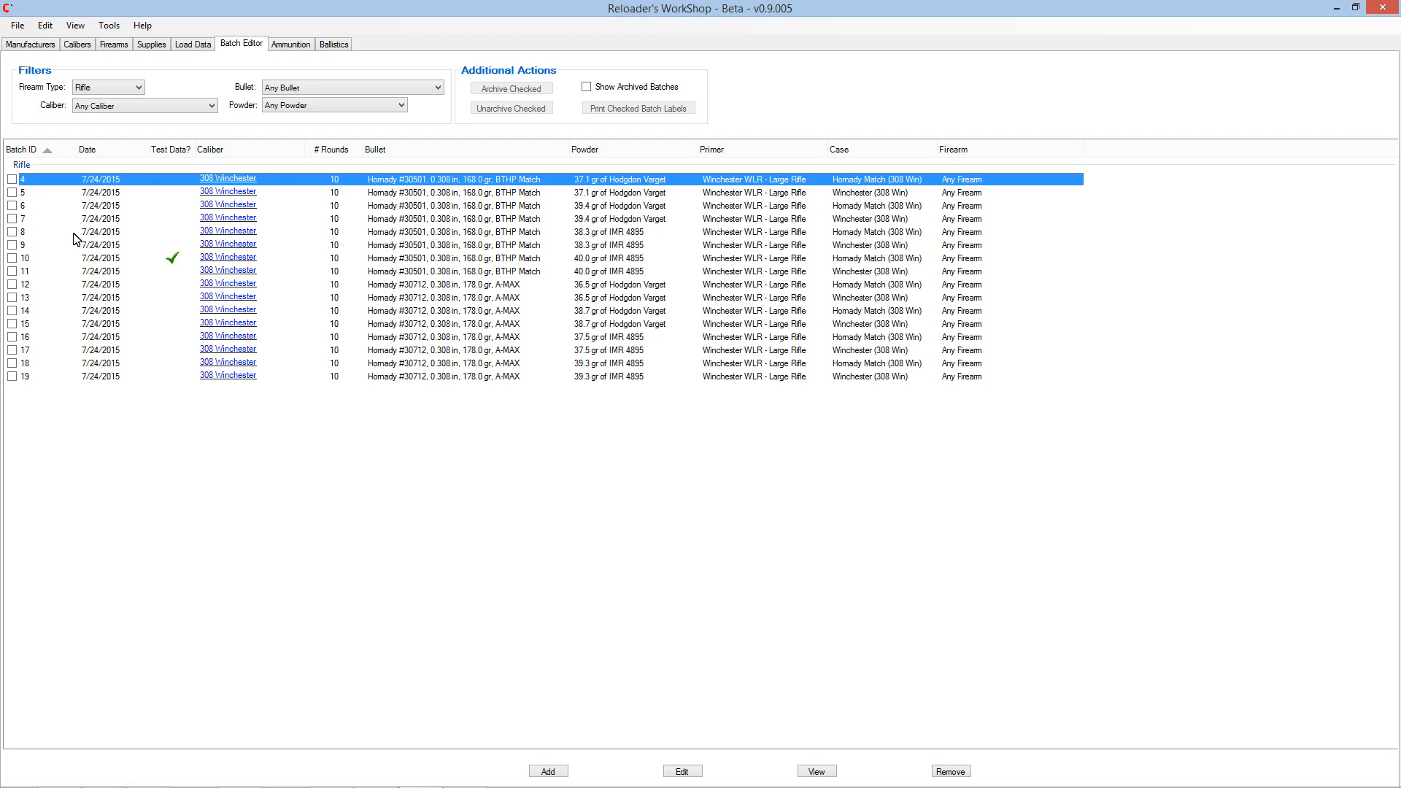
# Step: Archive batches 4, 5 and 6
pyautogui.click(13, 180)
pyautogui.click(11, 192)
pyautogui.click(12, 206)
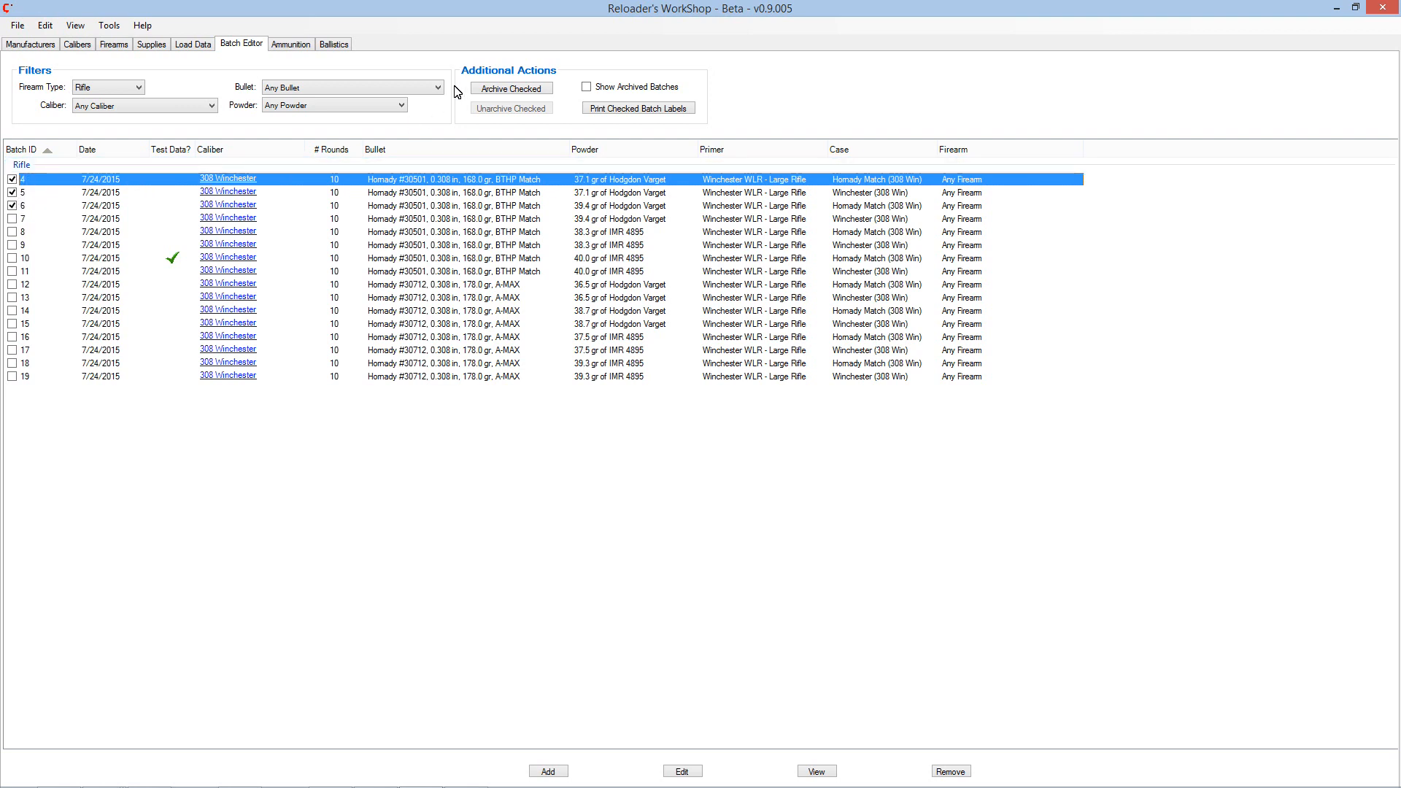
pyautogui.click(525, 95)
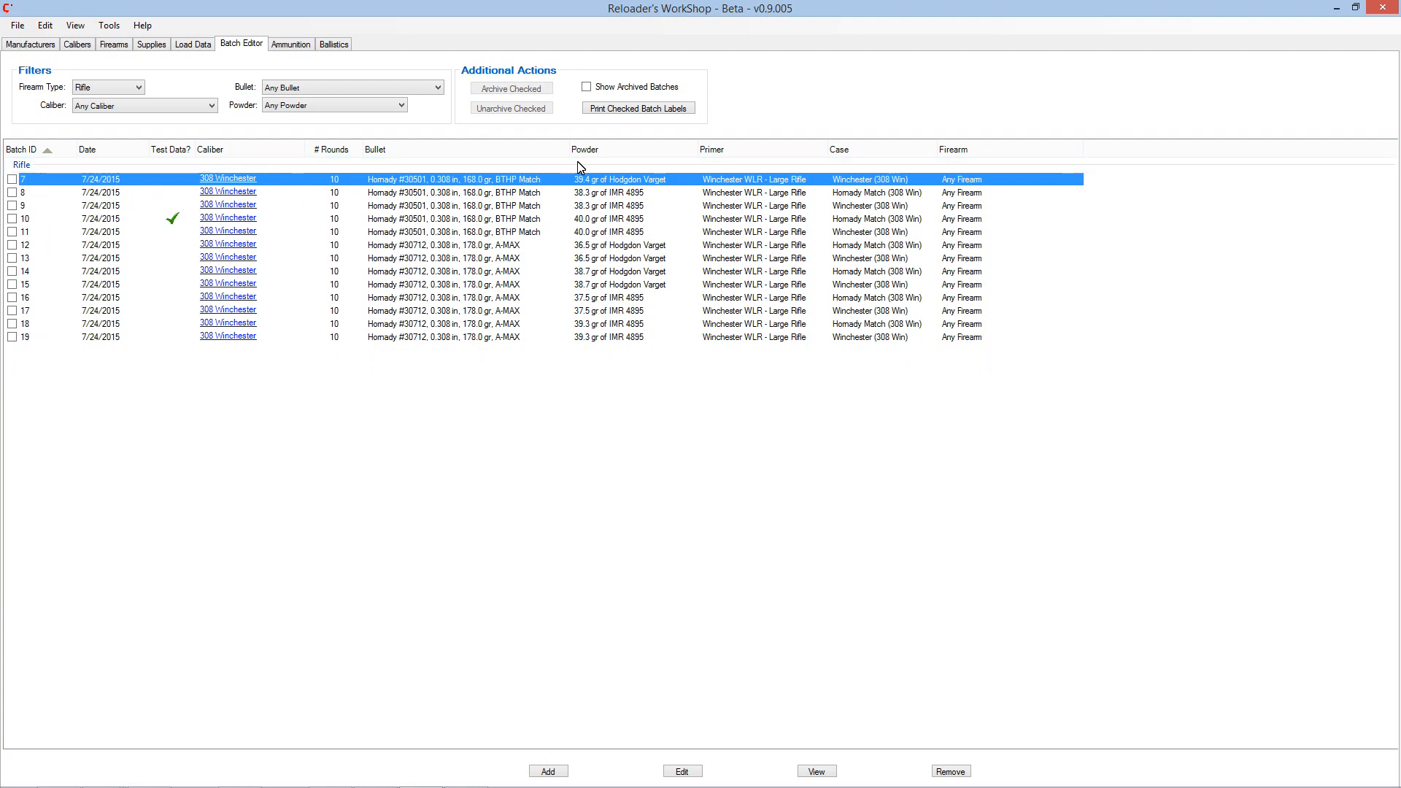
# Step: Unarchive batches 4, 5 and 6 and clear their check marks, leaving archived batches hidden from the list
pyautogui.click(587, 87)
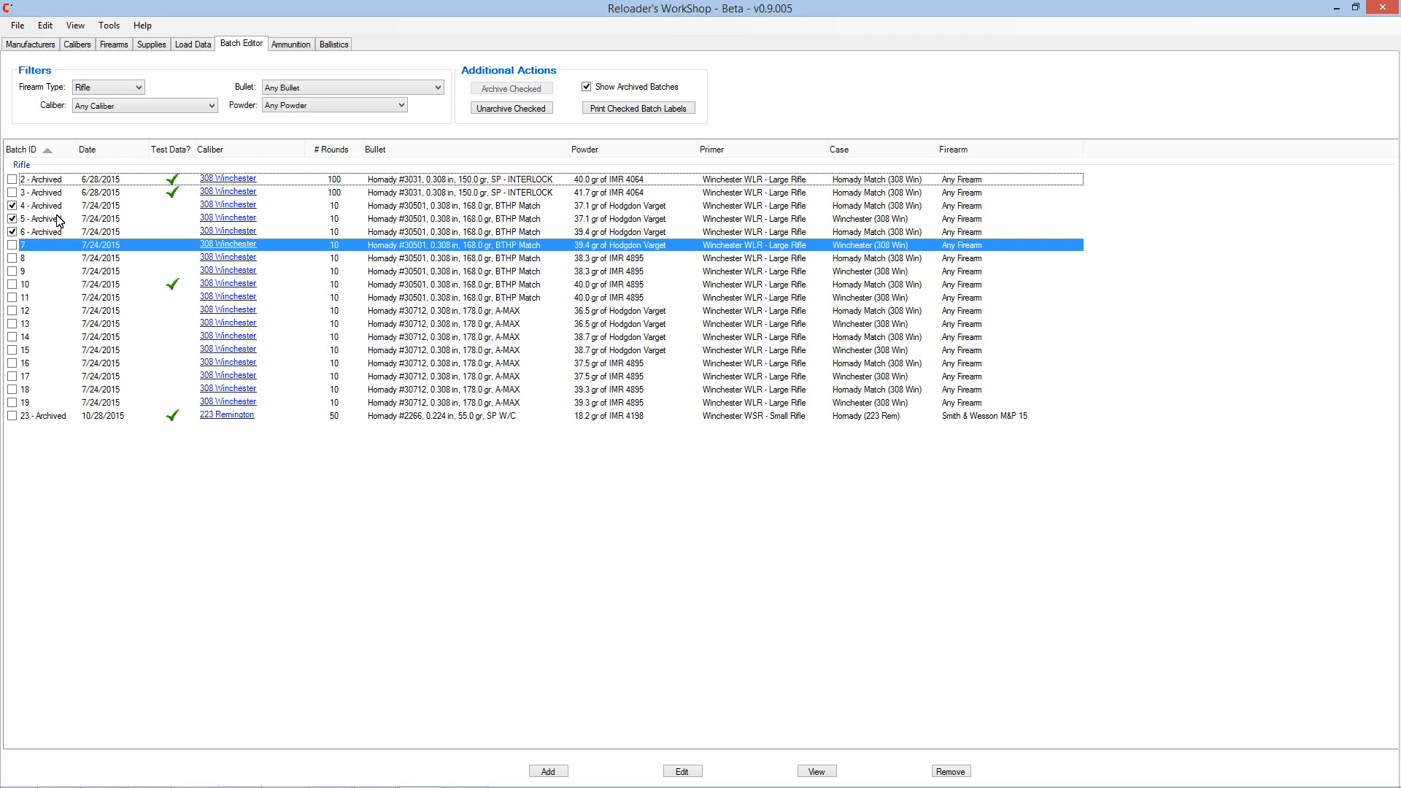
pyautogui.click(511, 109)
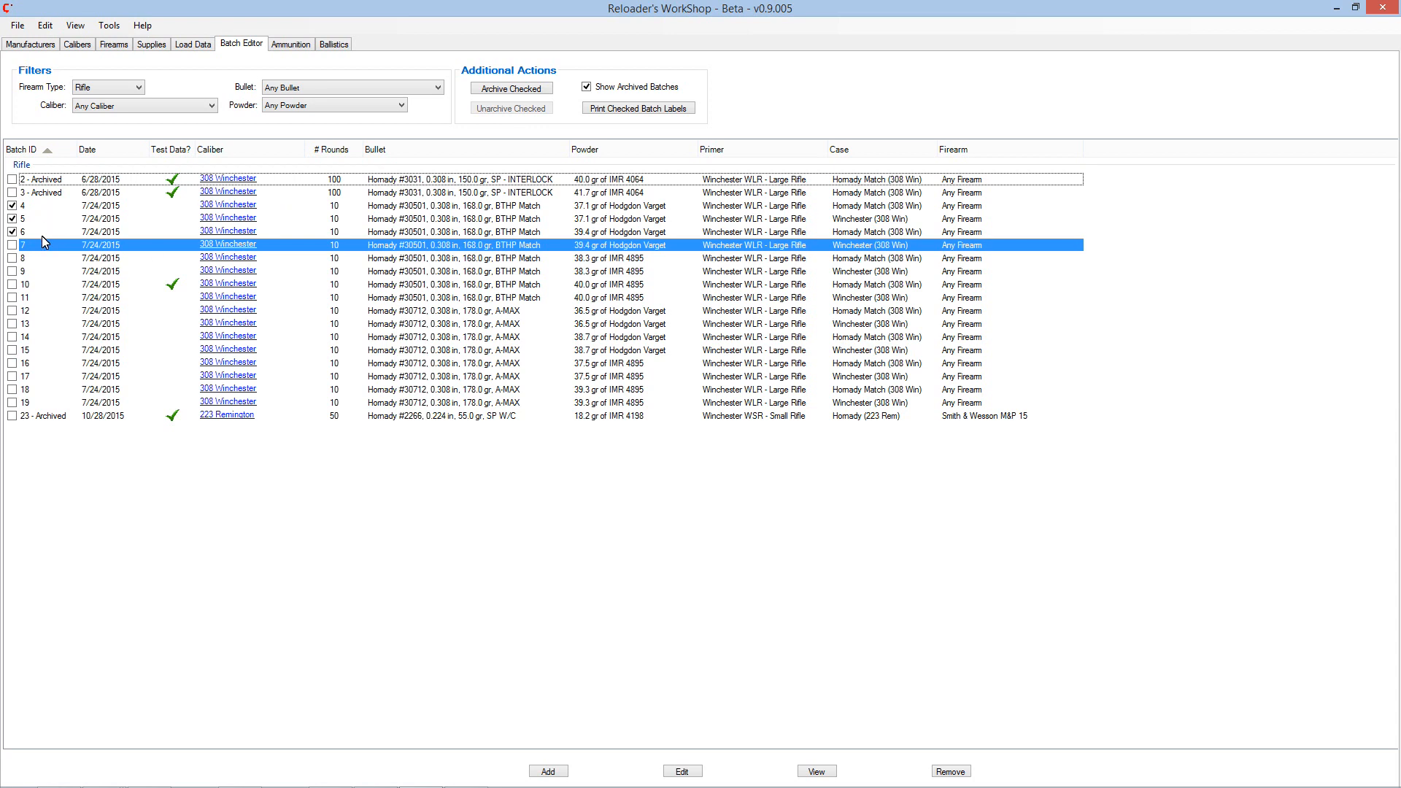
pyautogui.click(587, 88)
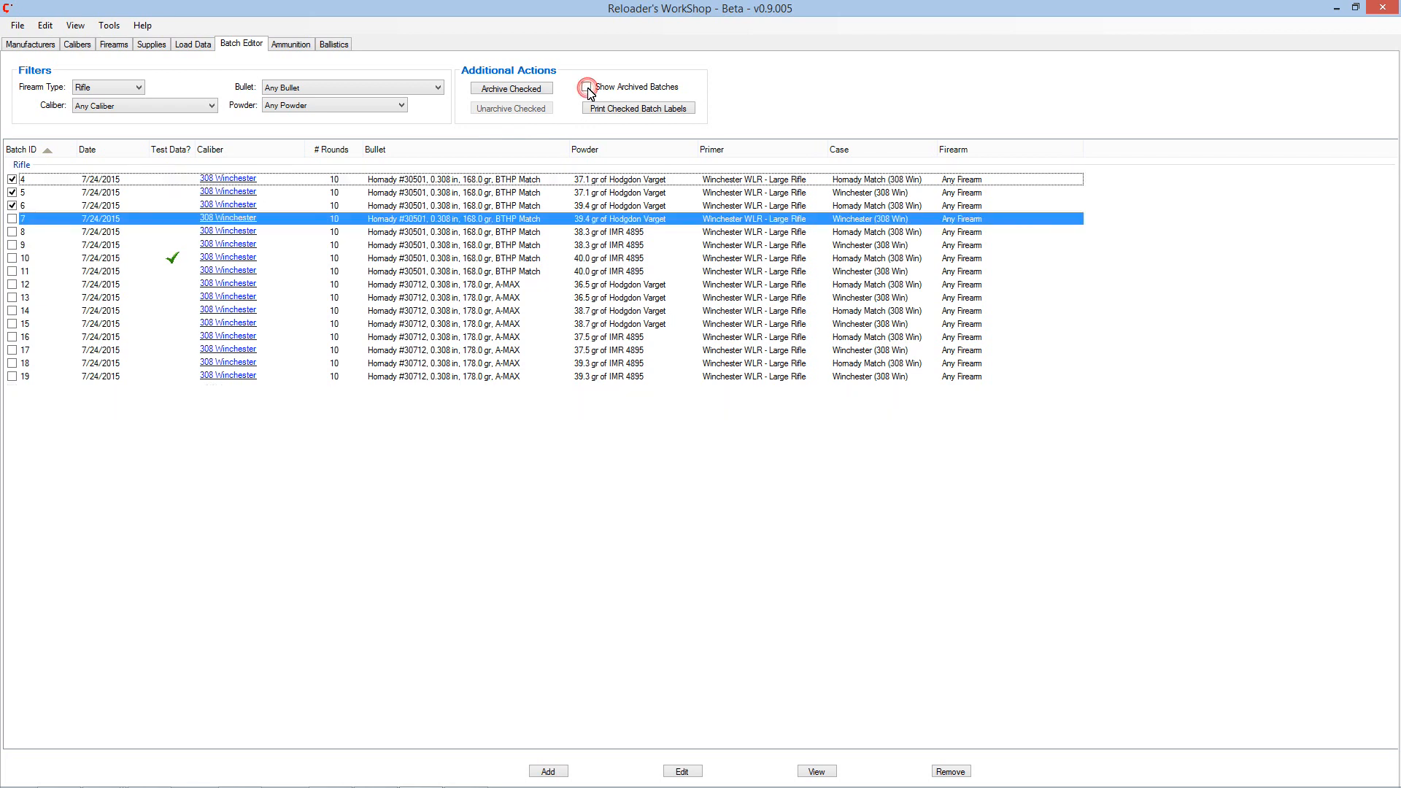
pyautogui.click(12, 179)
pyautogui.click(13, 192)
pyautogui.click(13, 206)
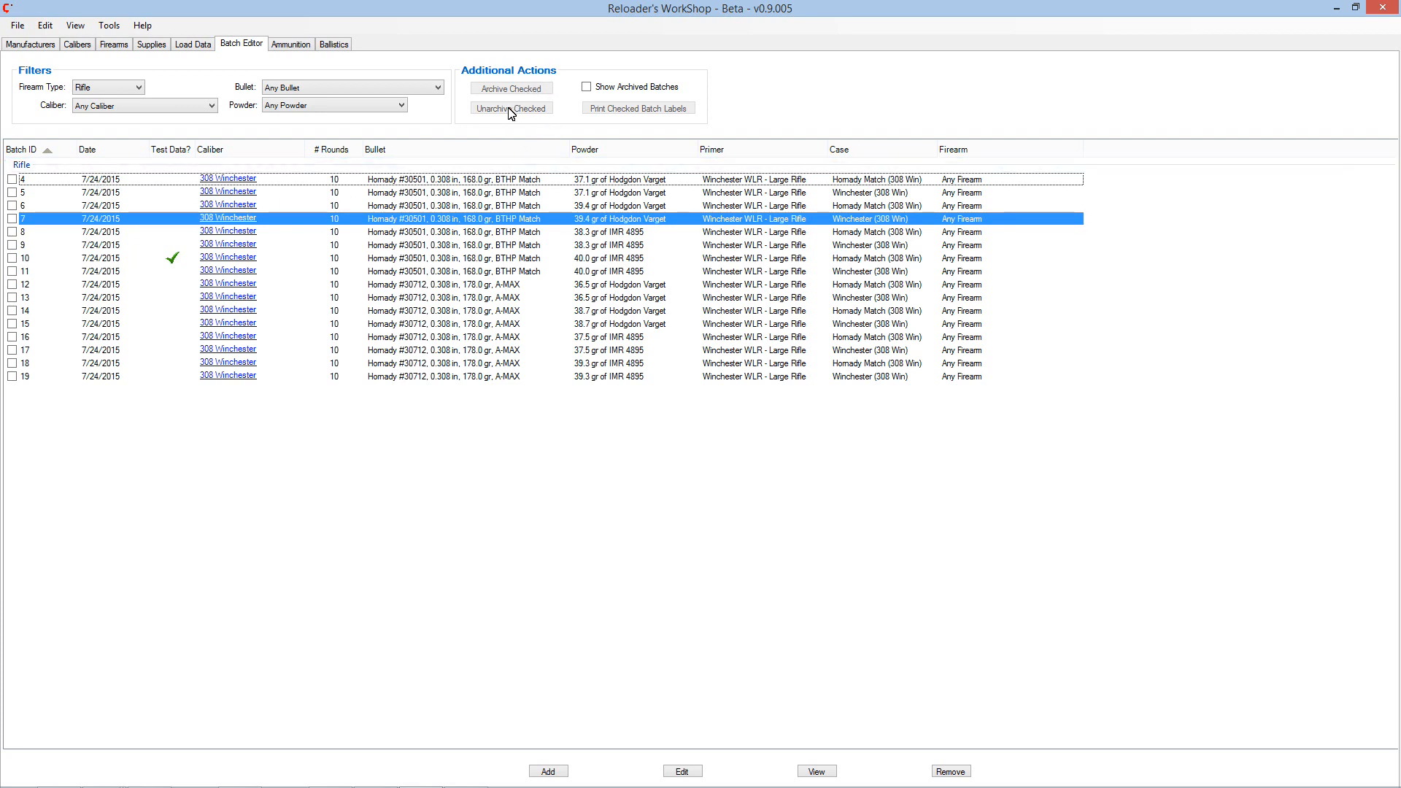
pyautogui.click(587, 88)
pyautogui.click(586, 88)
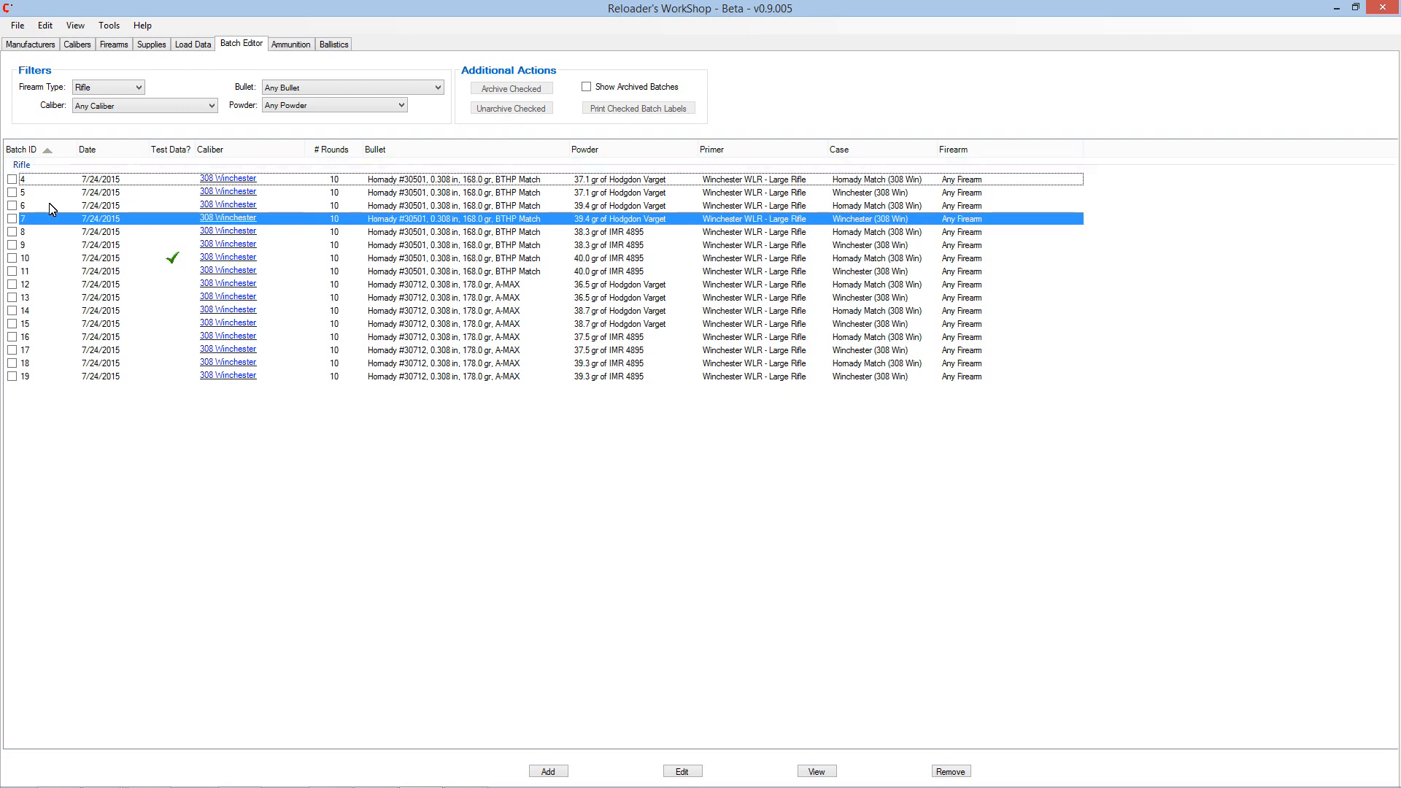
# Step: Archive batches 4, 5, 6 and 7 together
pyautogui.click(11, 179)
pyautogui.click(12, 192)
pyautogui.click(12, 206)
pyautogui.click(12, 218)
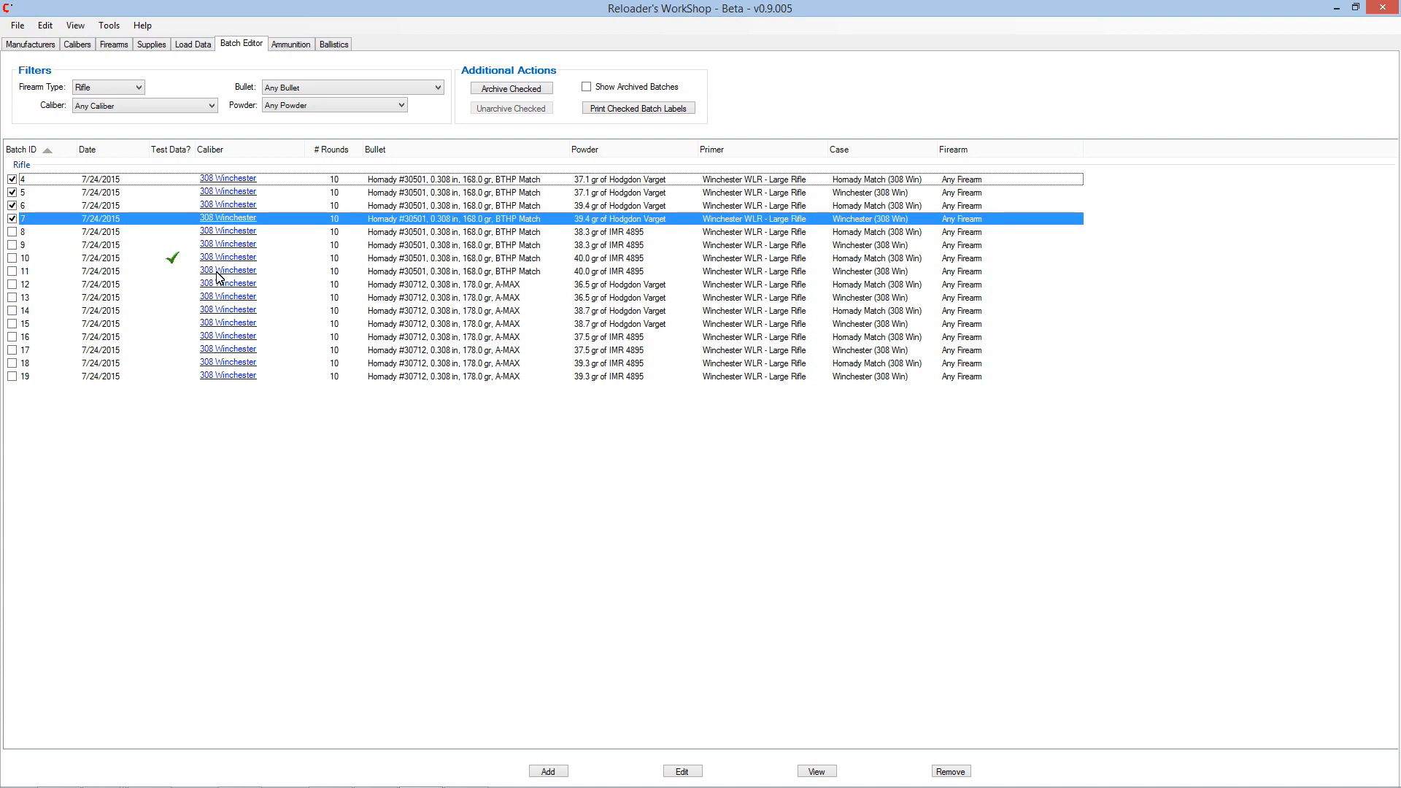
pyautogui.click(511, 88)
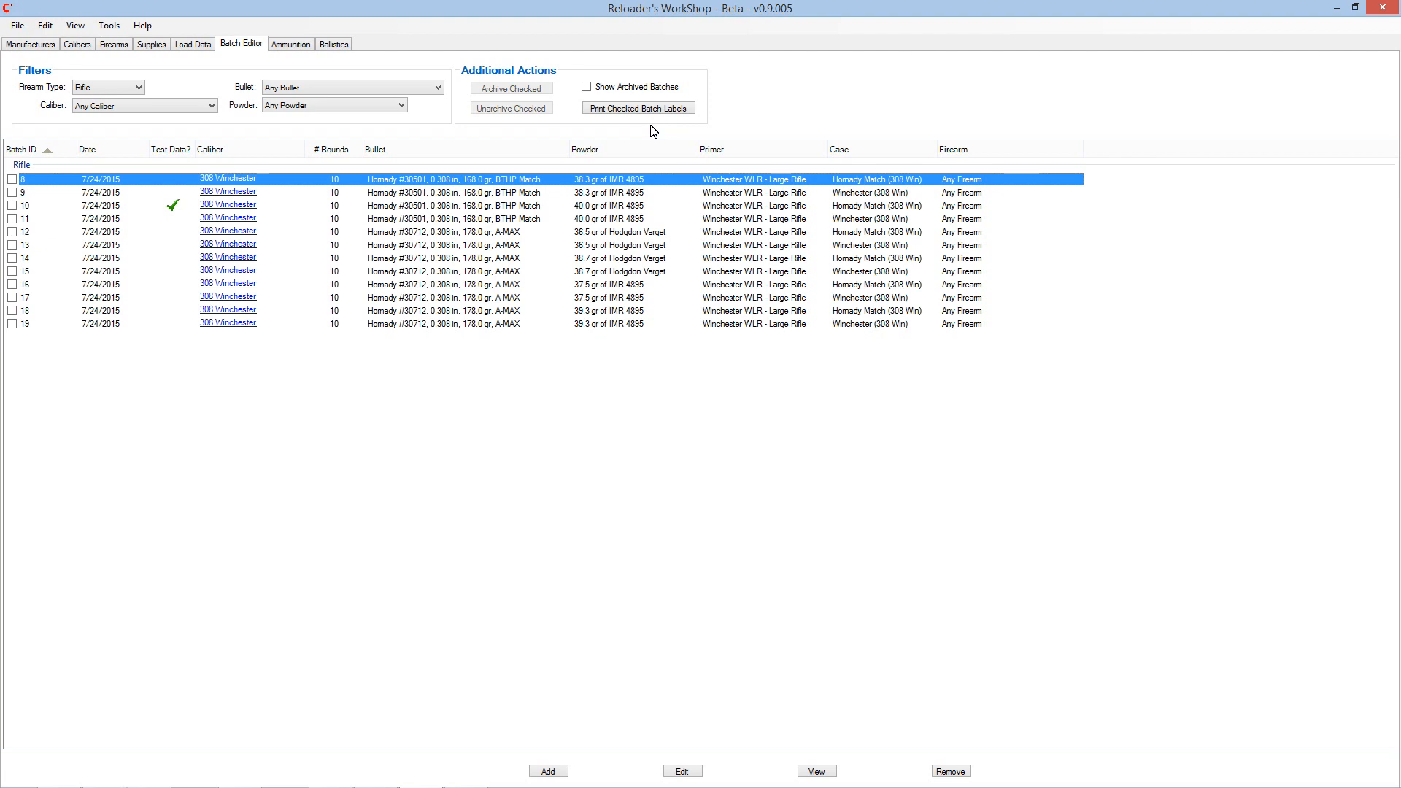
# Step: Open batch 10, preview its labels, and close the preview and the batch without printing
pyautogui.click(595, 206)
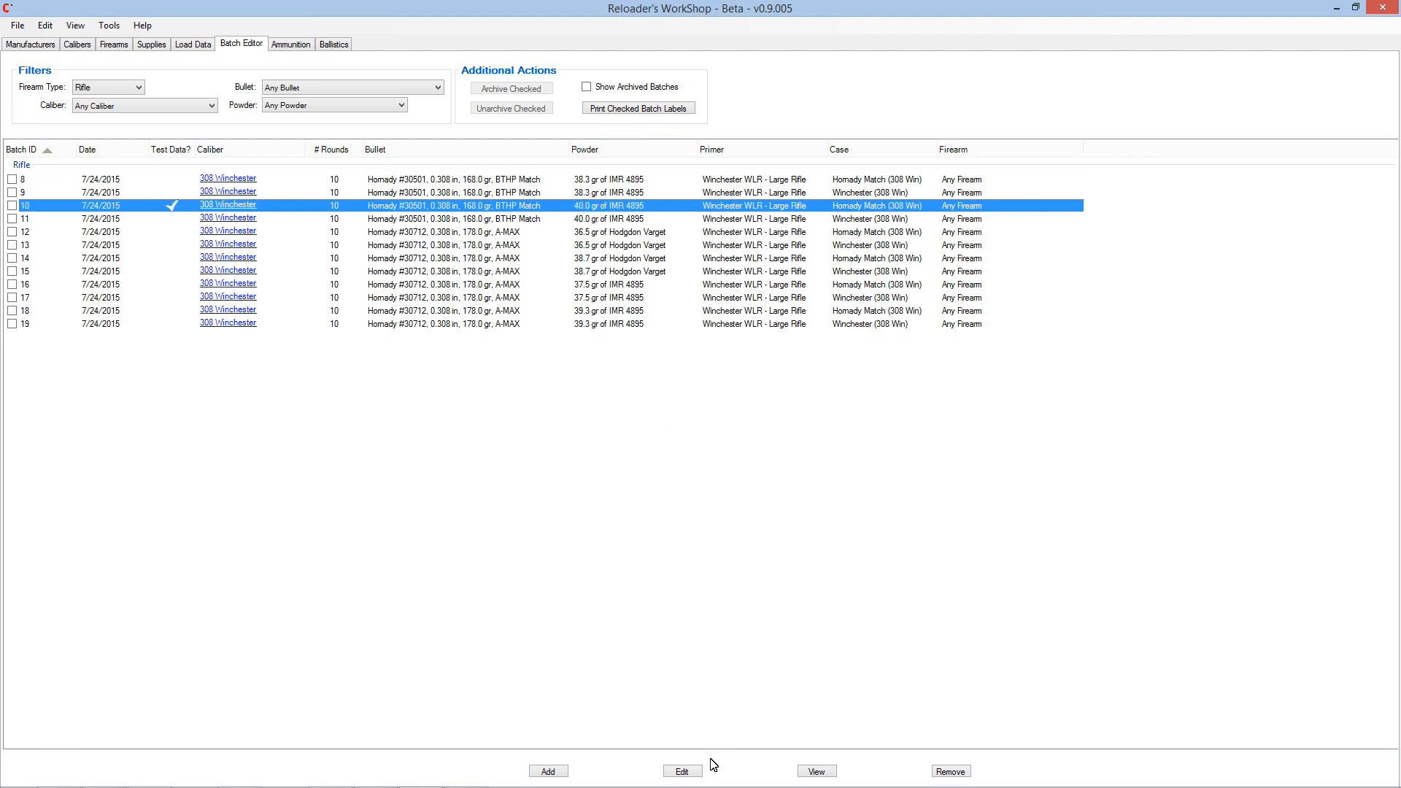
pyautogui.click(684, 772)
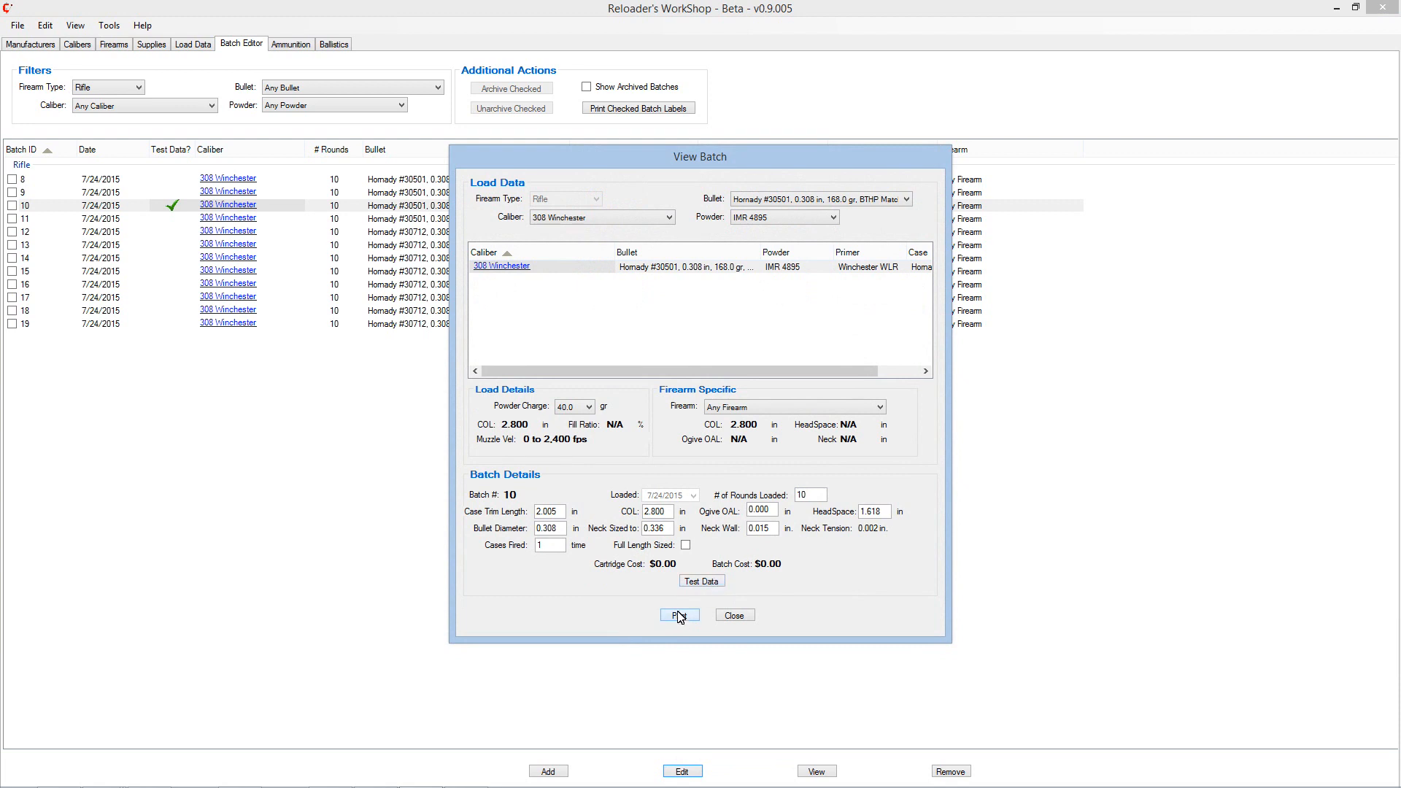
pyautogui.click(679, 617)
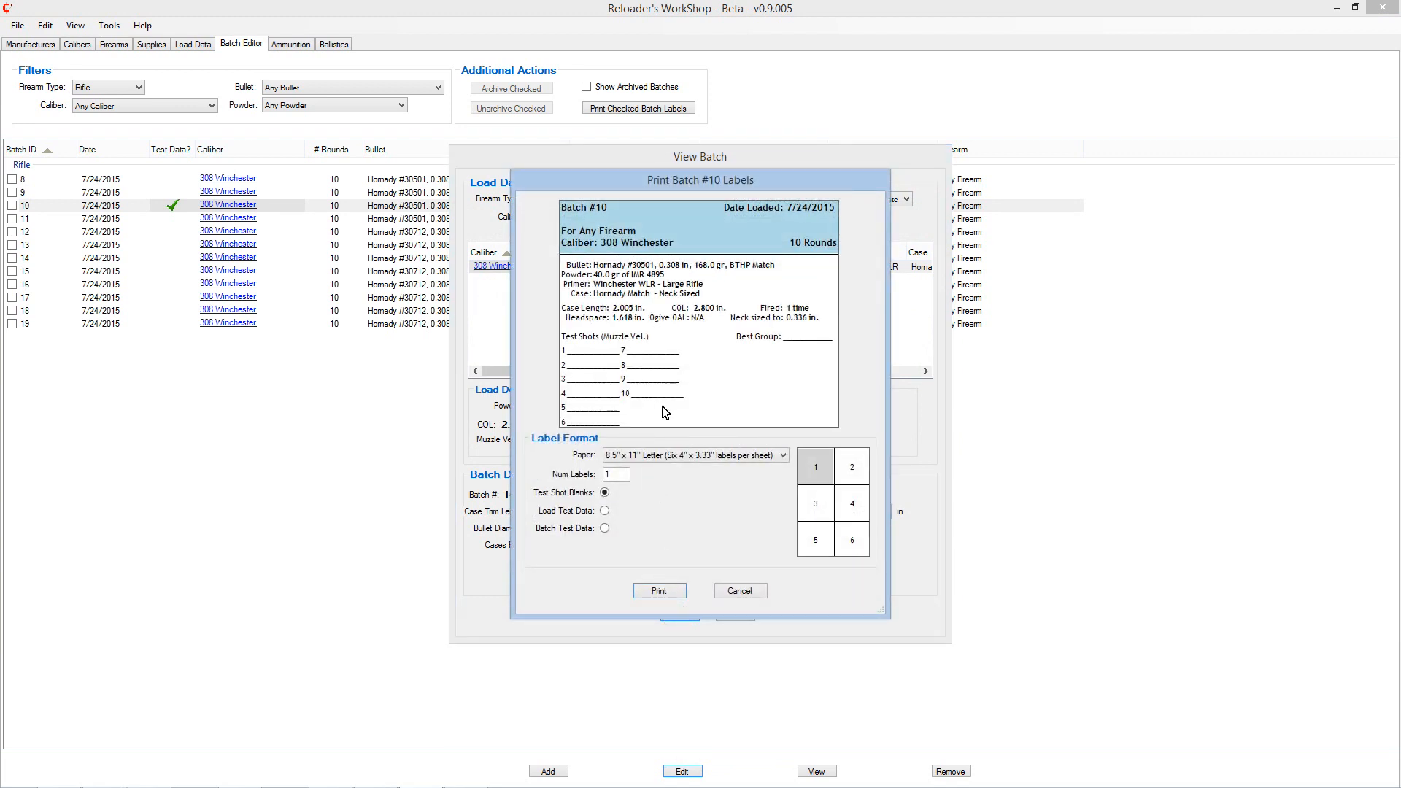
pyautogui.click(731, 593)
pyautogui.click(734, 617)
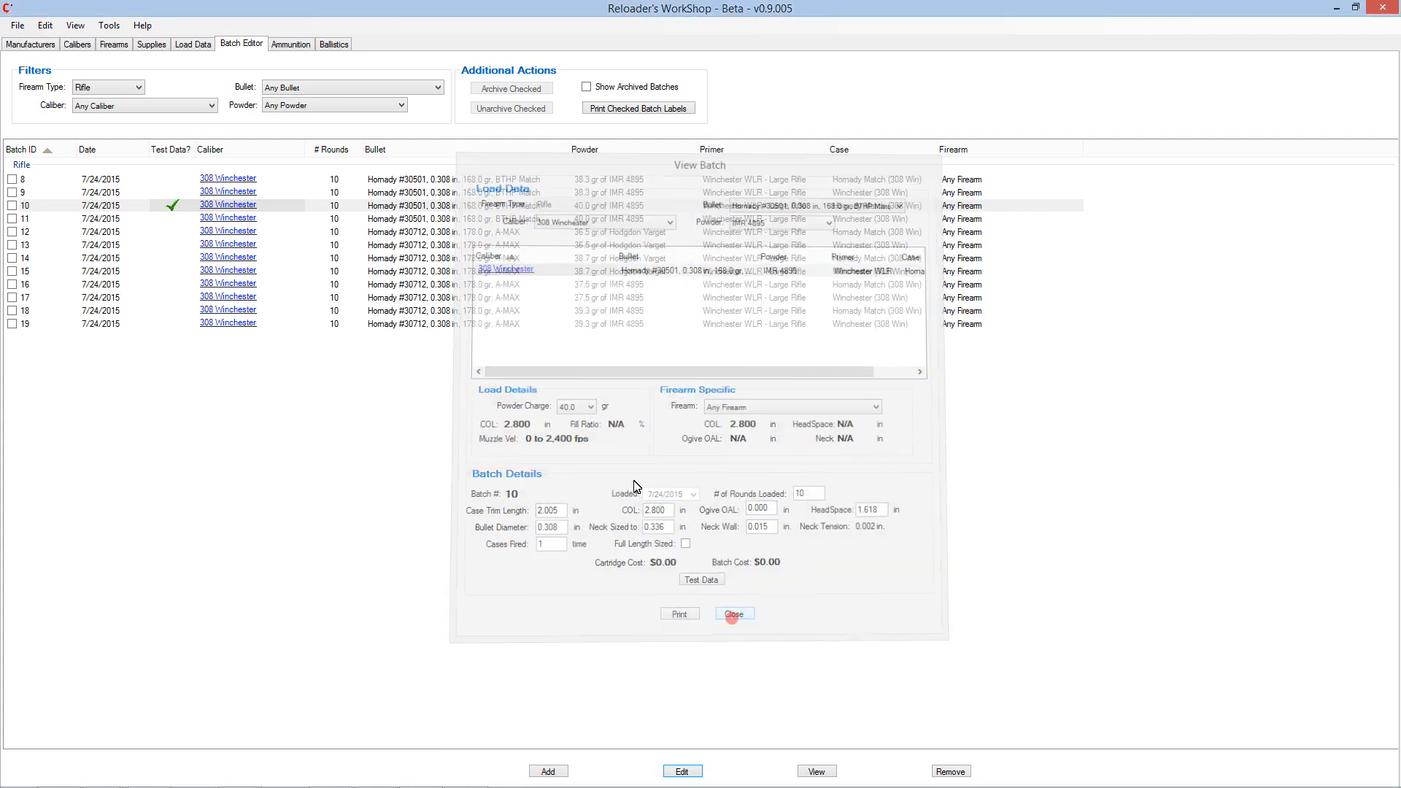
# Step: Open batch 16 for editing, preview its labels with sheet position 2 selected, and close everything without printing or updating
pyautogui.click(489, 286)
pyautogui.click(688, 773)
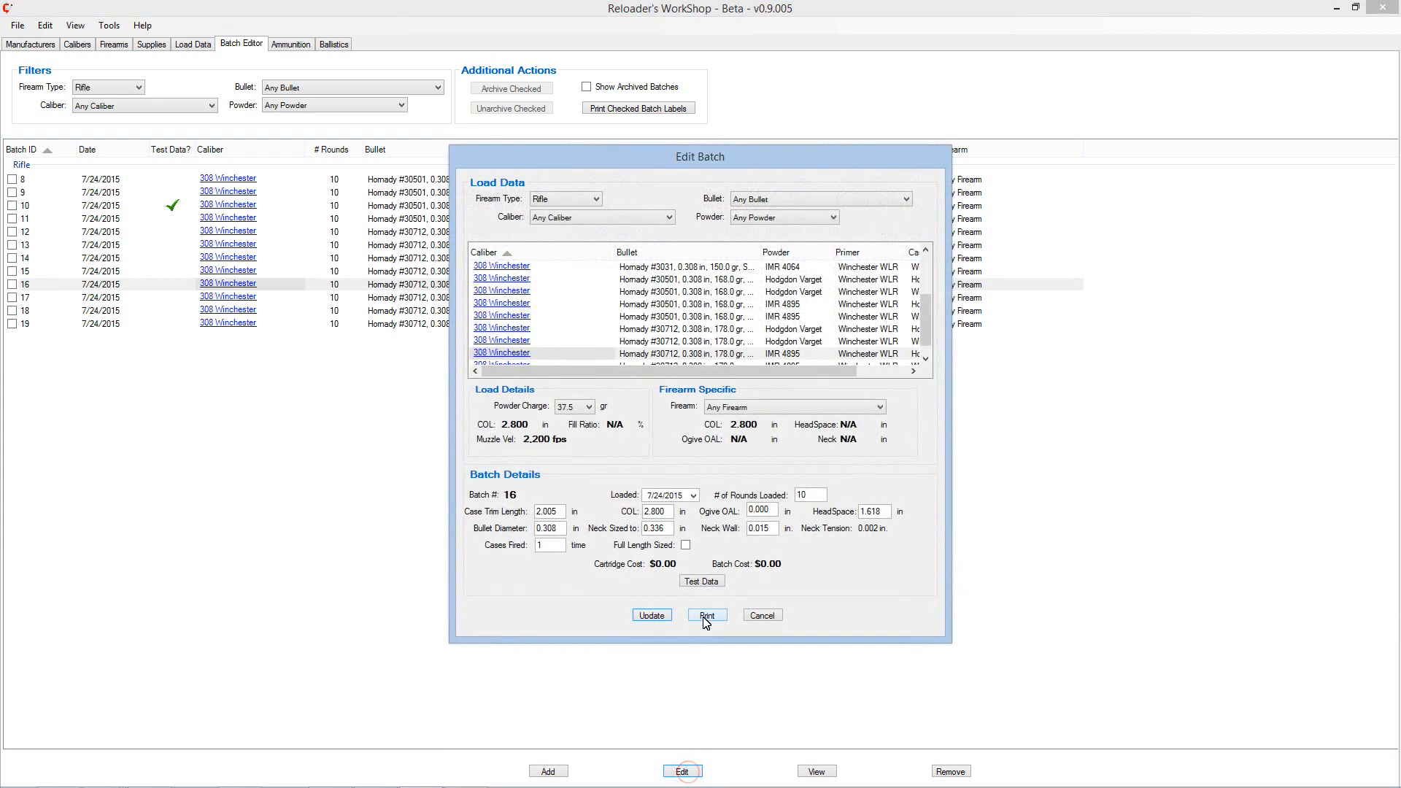
pyautogui.click(719, 616)
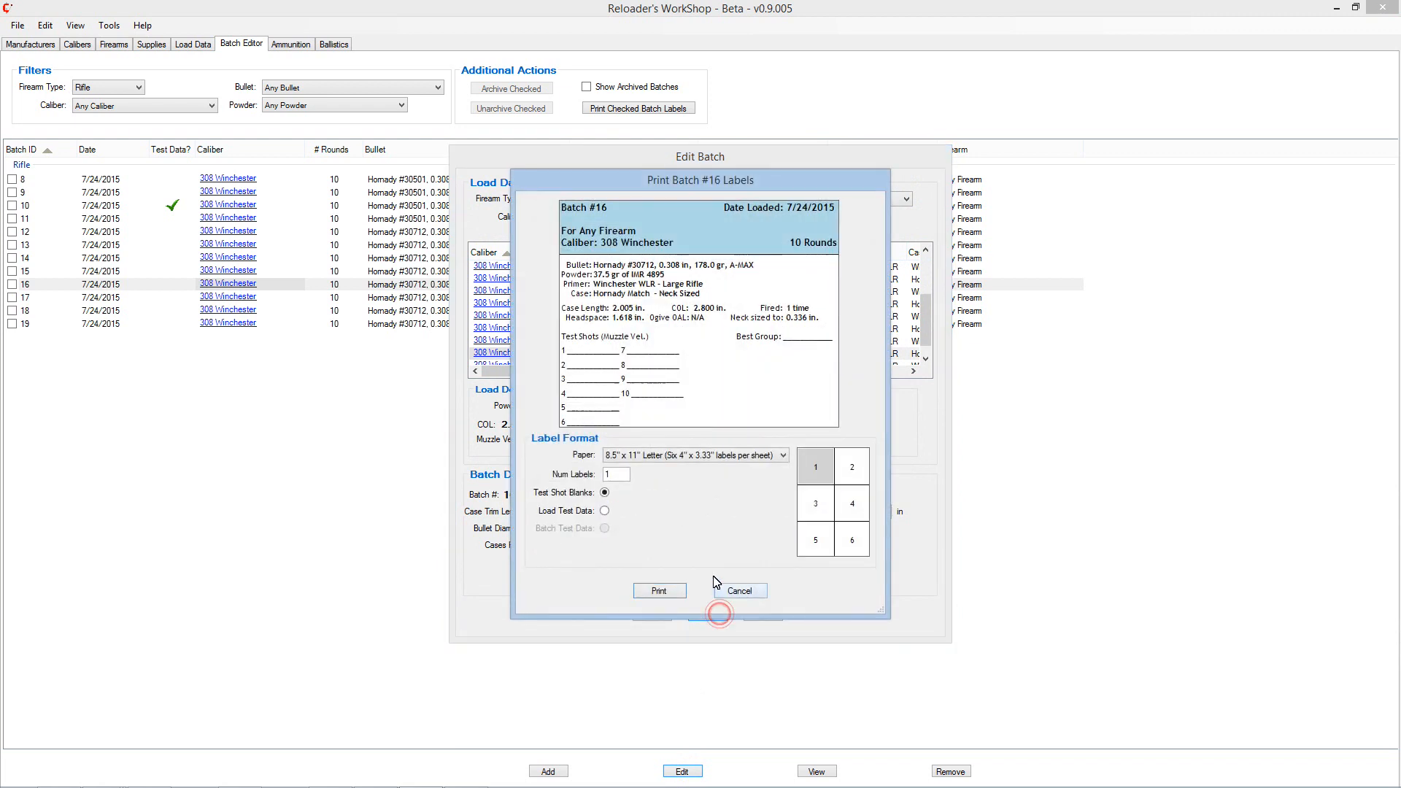
pyautogui.click(861, 467)
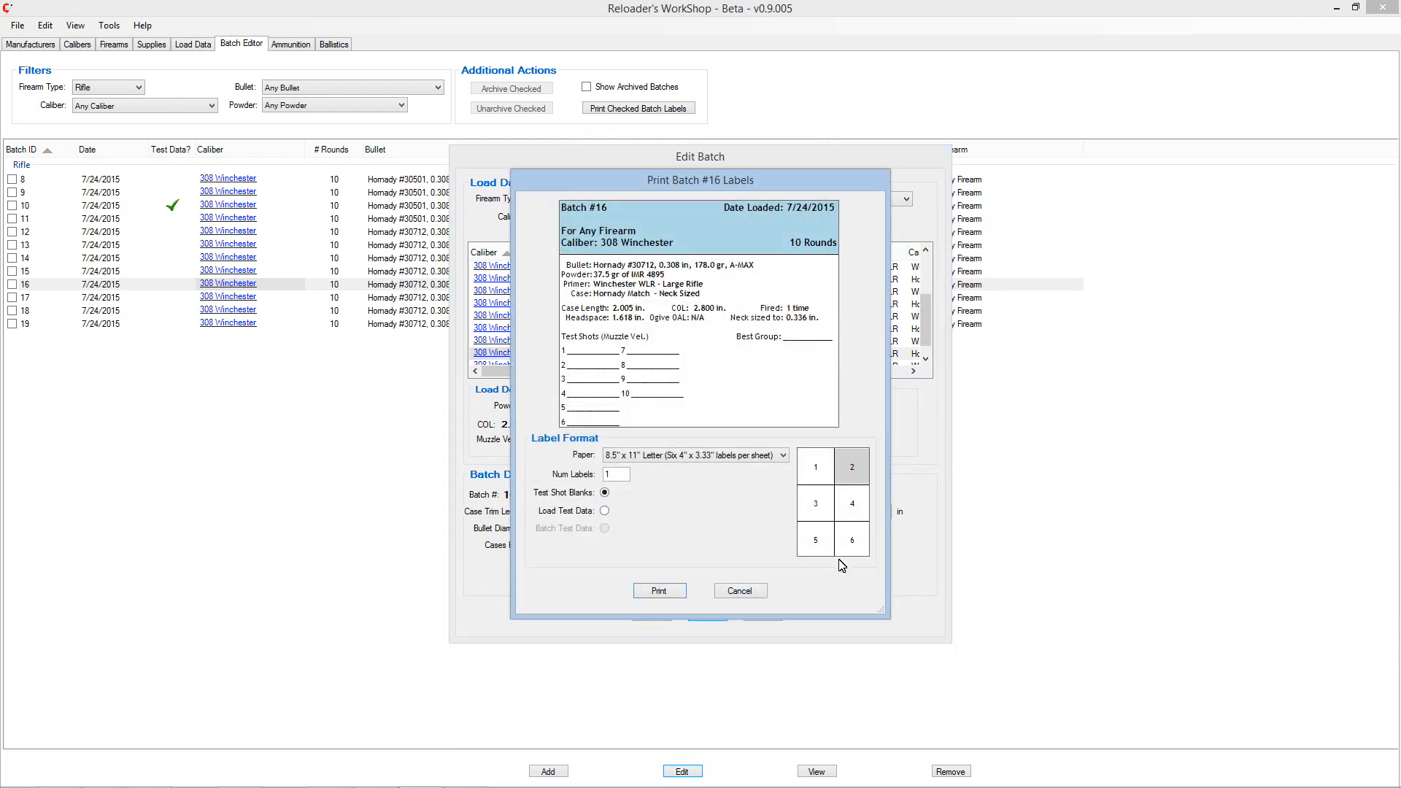
pyautogui.click(741, 592)
pyautogui.click(763, 617)
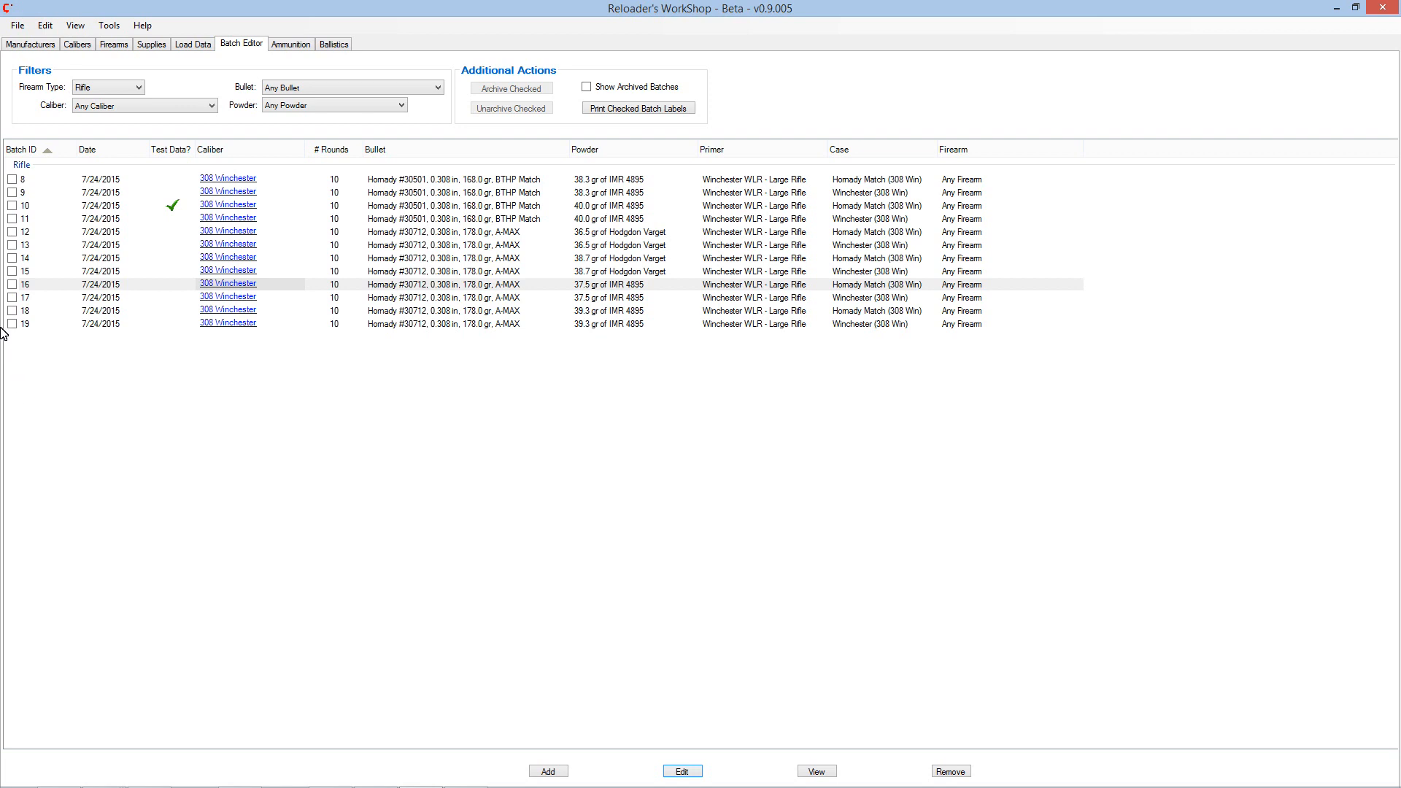
# Step: Check batches 12 through 16 and open the label printing preview for the checked batches
pyautogui.click(12, 233)
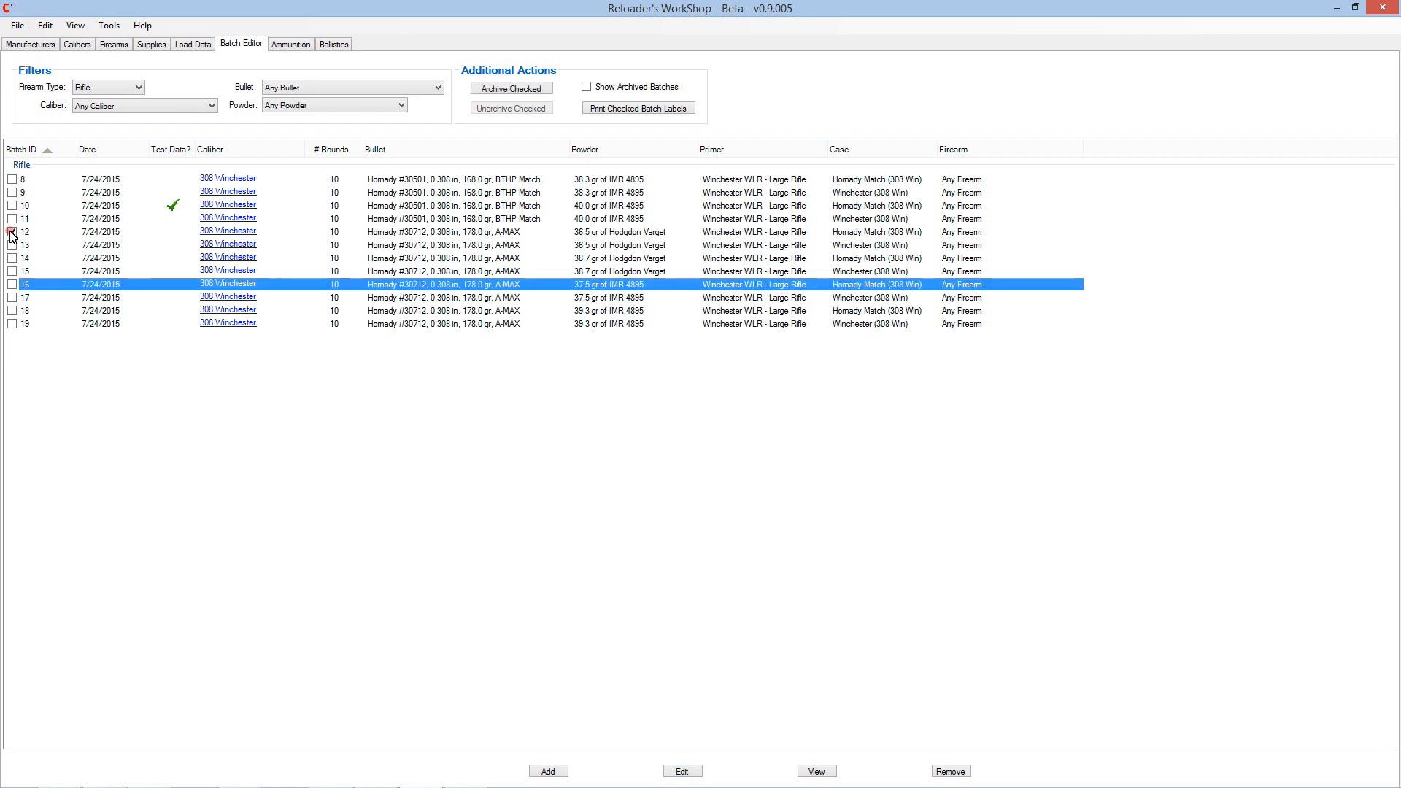
pyautogui.click(12, 246)
pyautogui.click(12, 259)
pyautogui.click(12, 273)
pyautogui.click(13, 286)
pyautogui.click(638, 111)
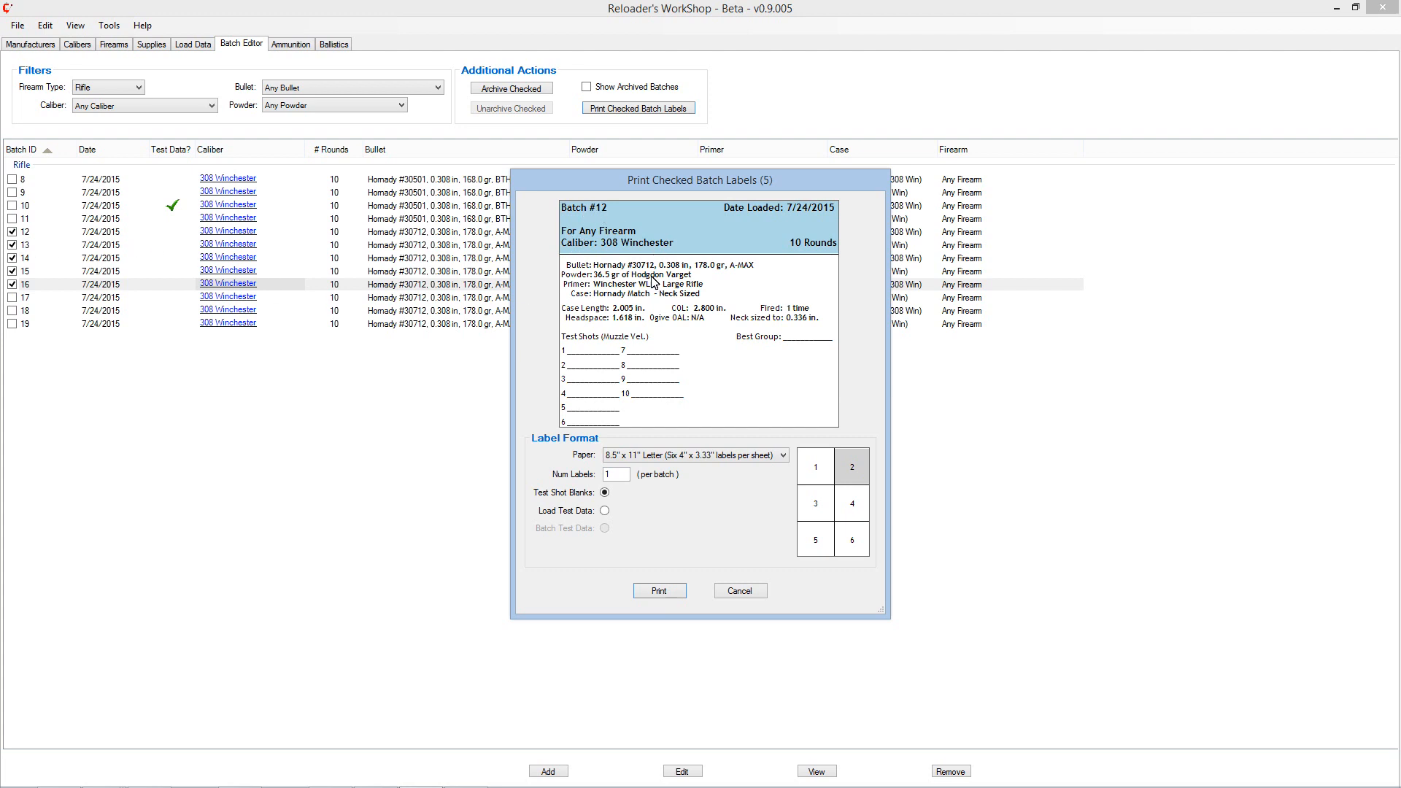
# Step: Preview the labels with load test data, restore test shot blanks, select sheet position 3, and cancel without printing
pyautogui.click(605, 512)
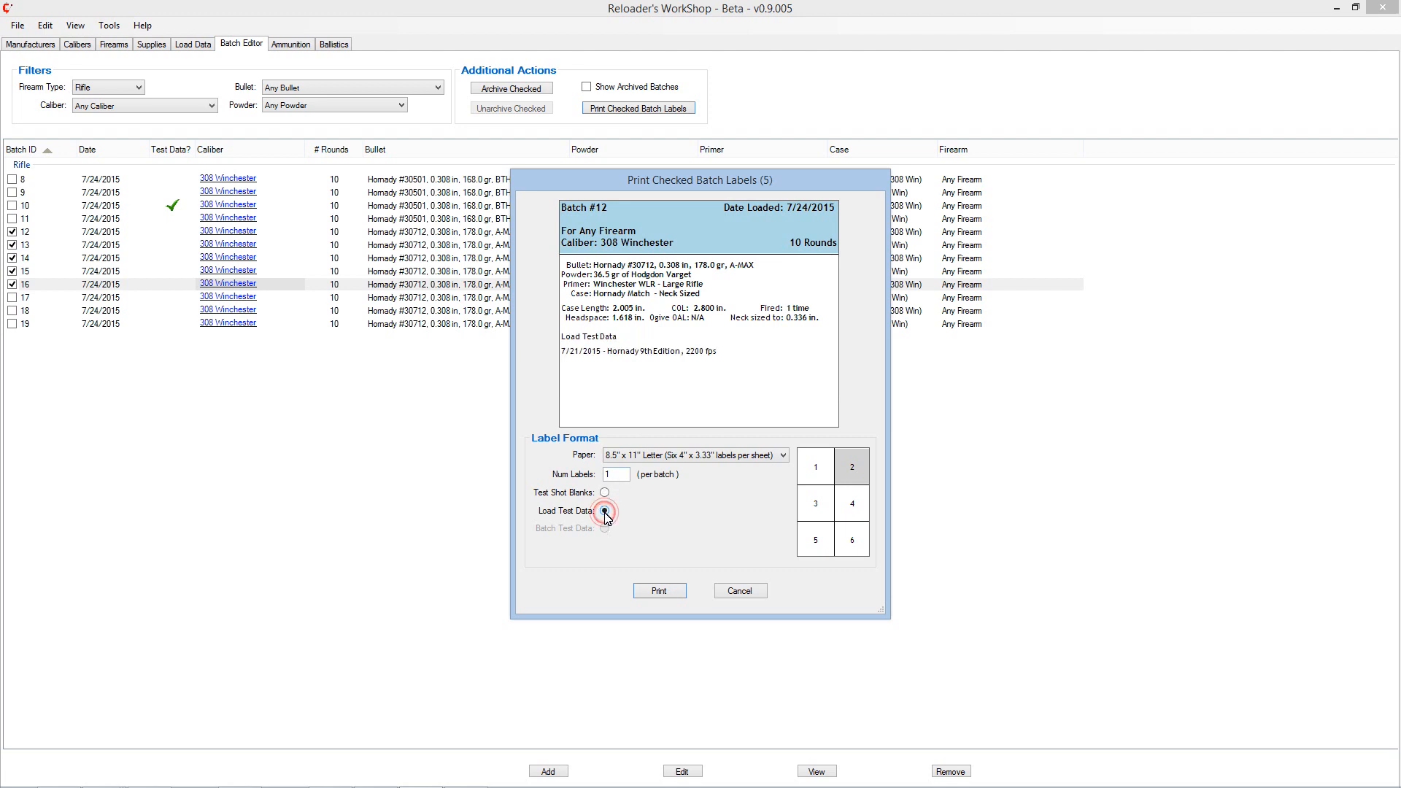
pyautogui.click(605, 493)
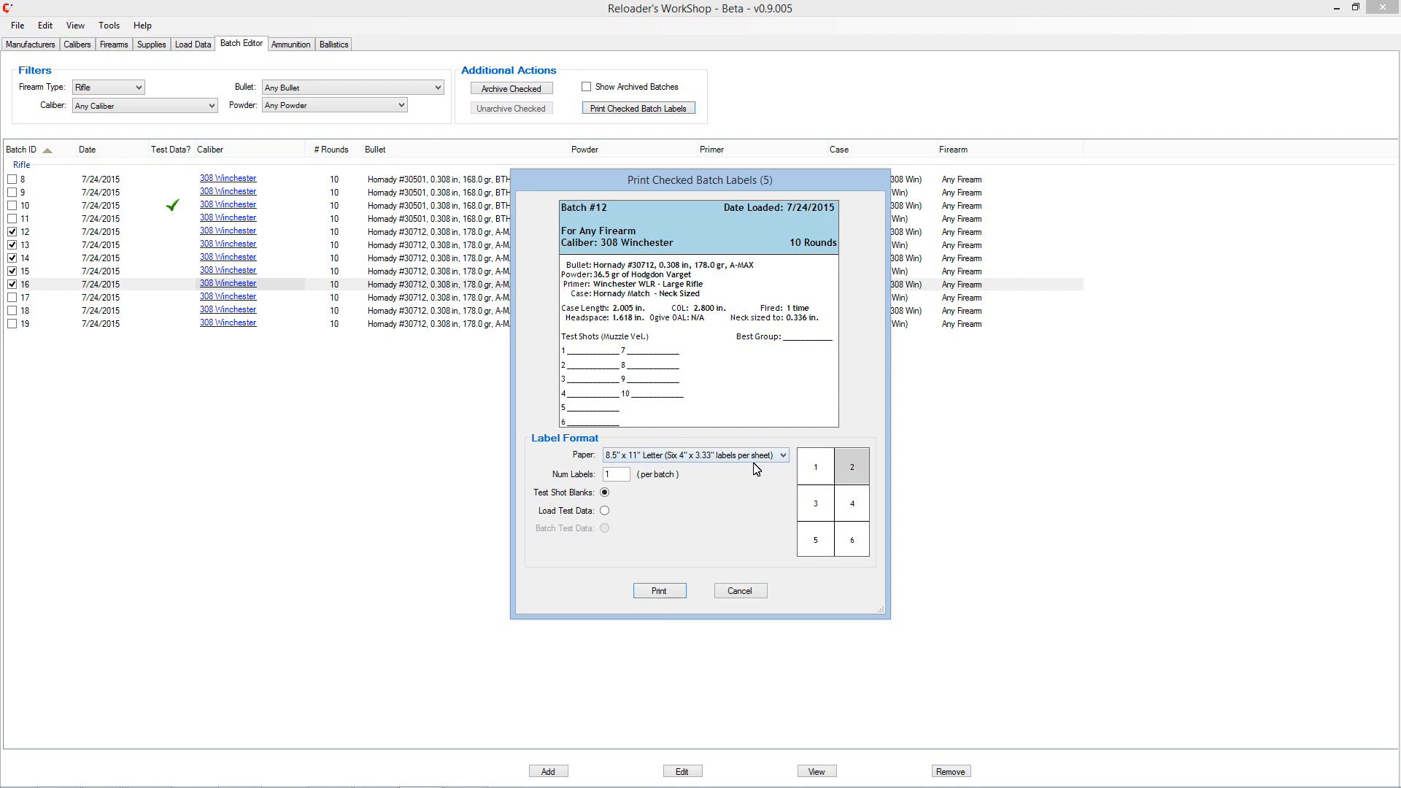
pyautogui.click(813, 470)
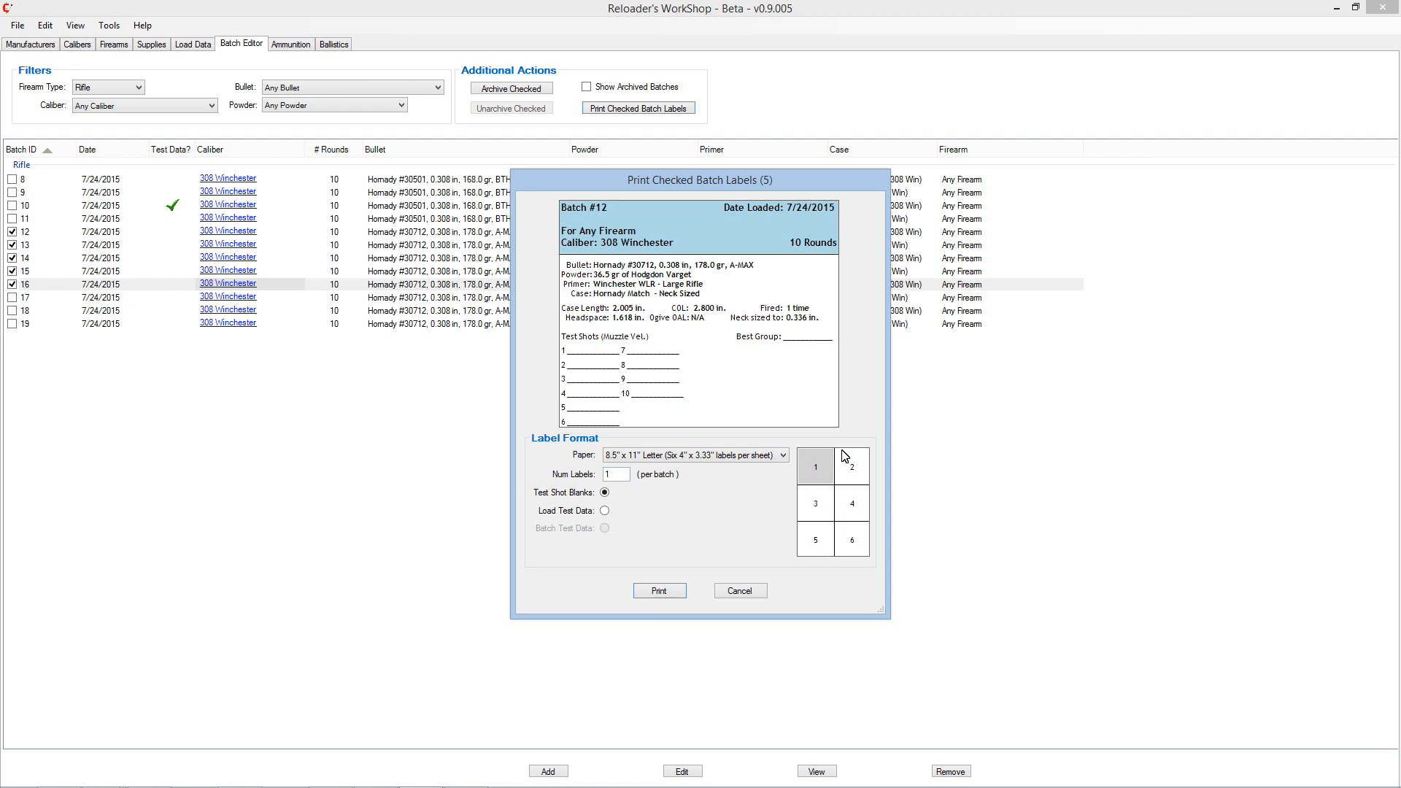
pyautogui.click(862, 478)
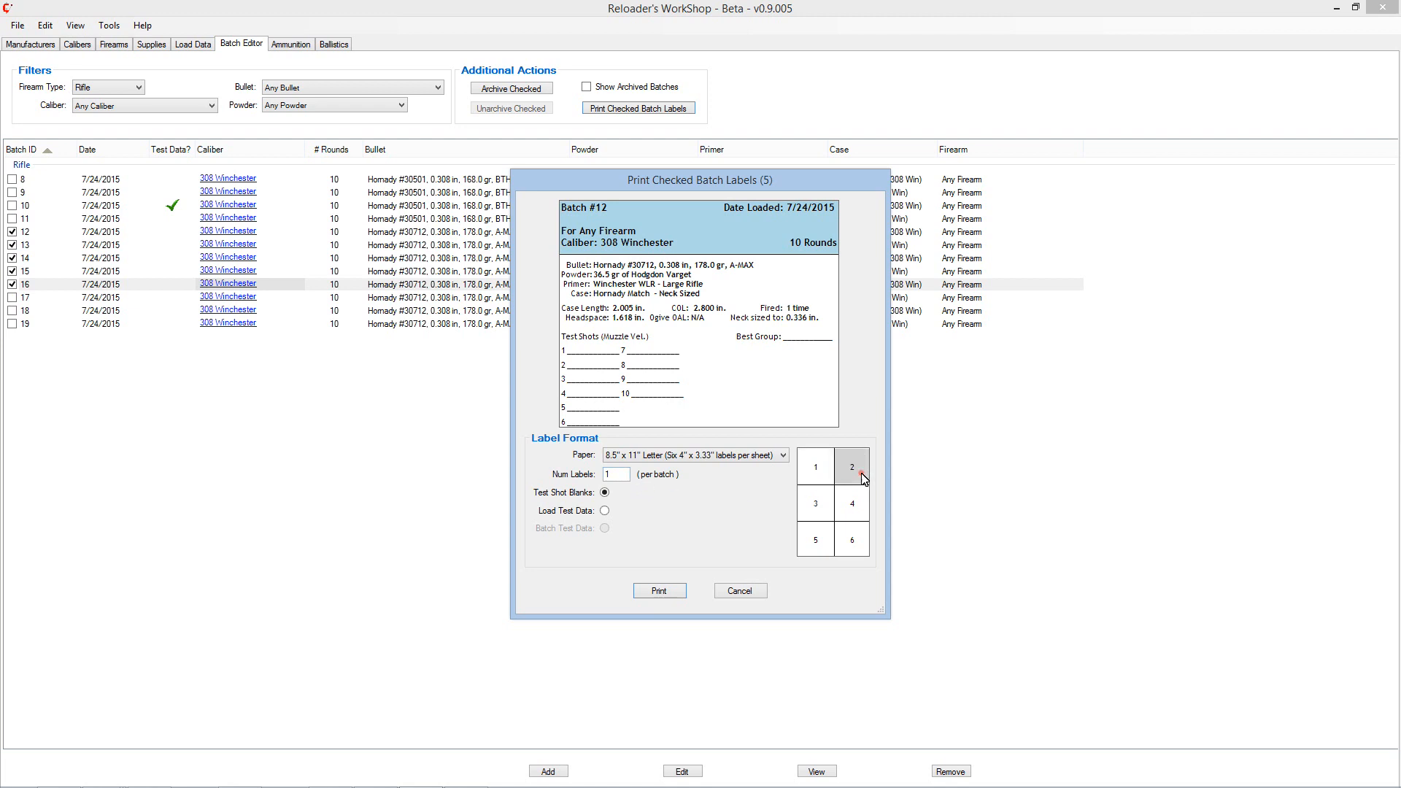
pyautogui.click(809, 506)
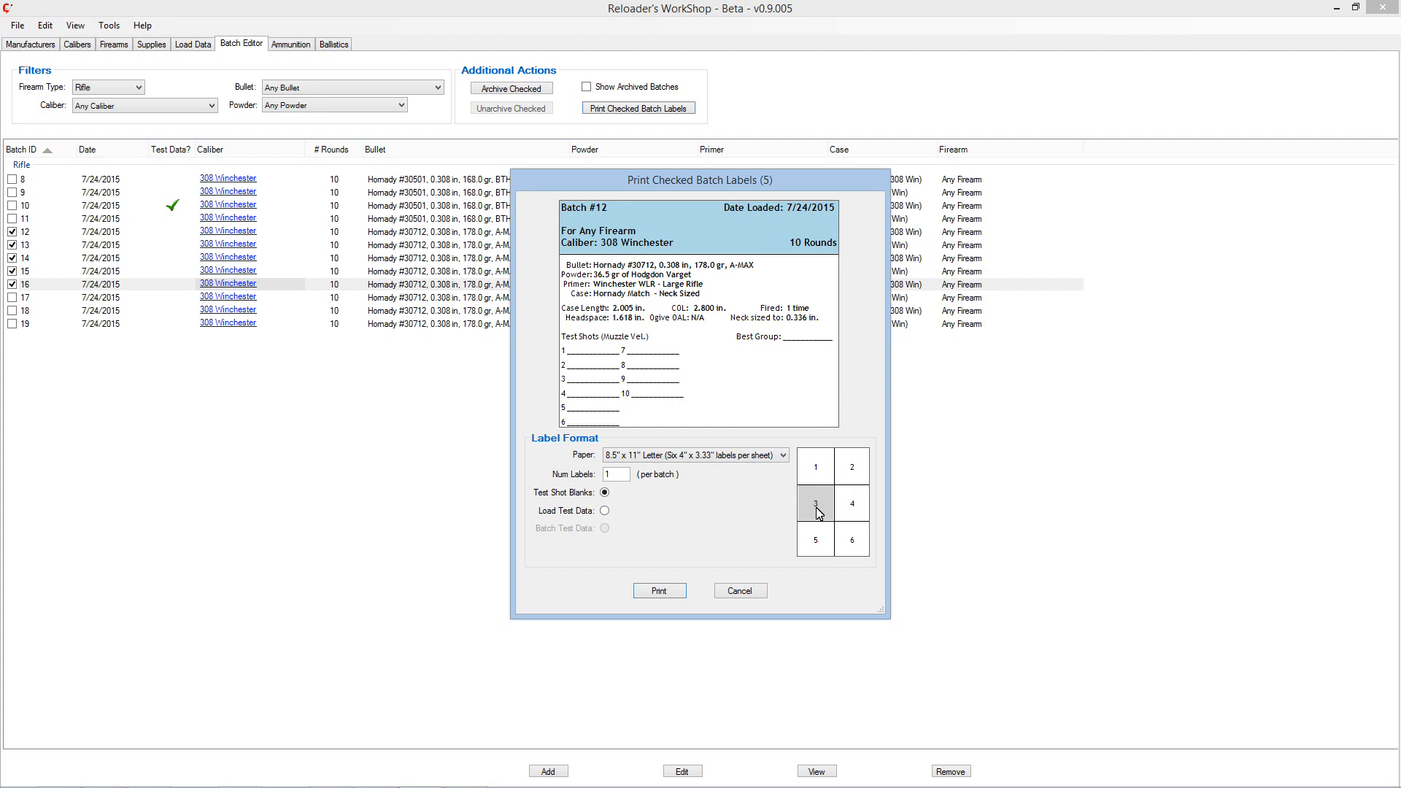
pyautogui.click(739, 593)
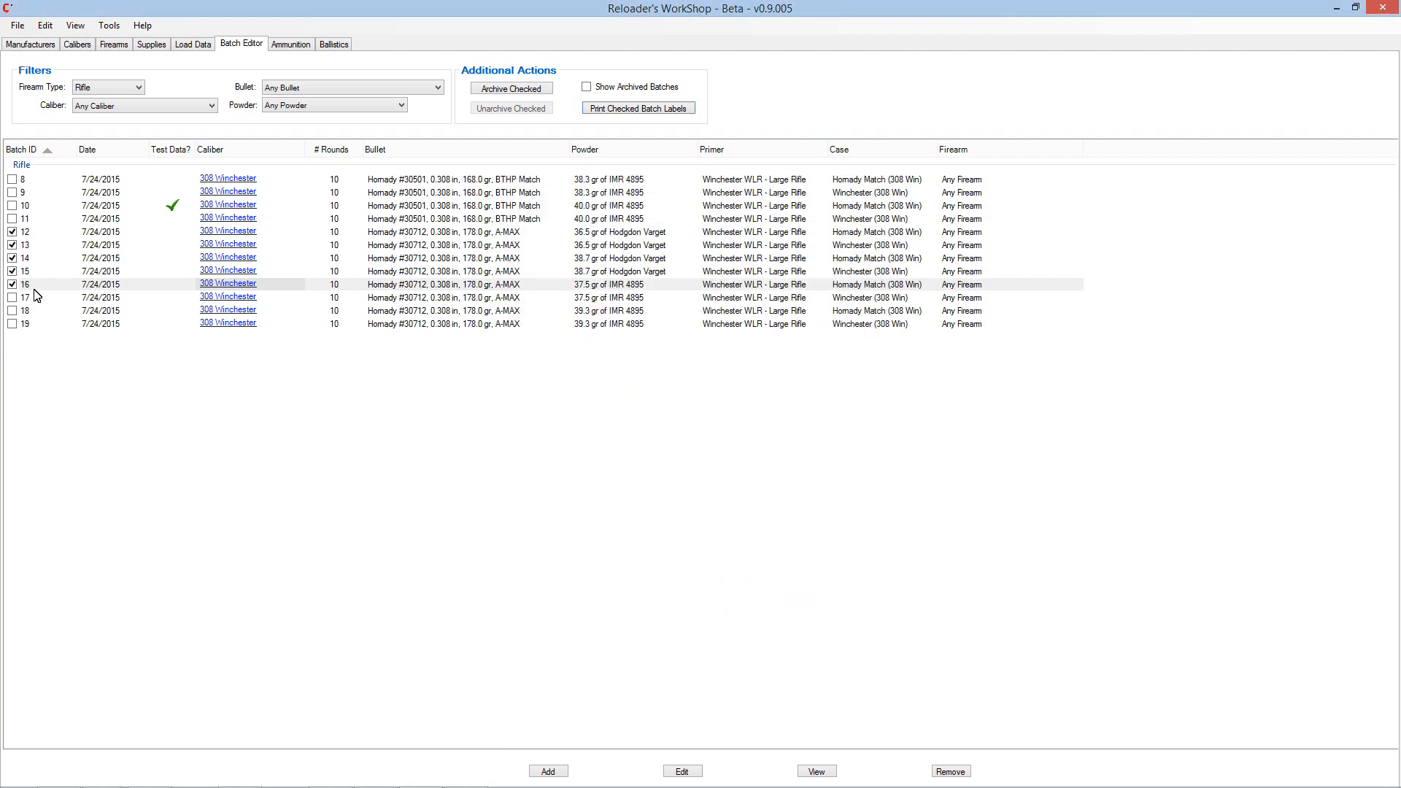
# Step: Reopen the checked batches' label preview, highlight the number of labels per batch, and cancel without printing
pyautogui.click(629, 110)
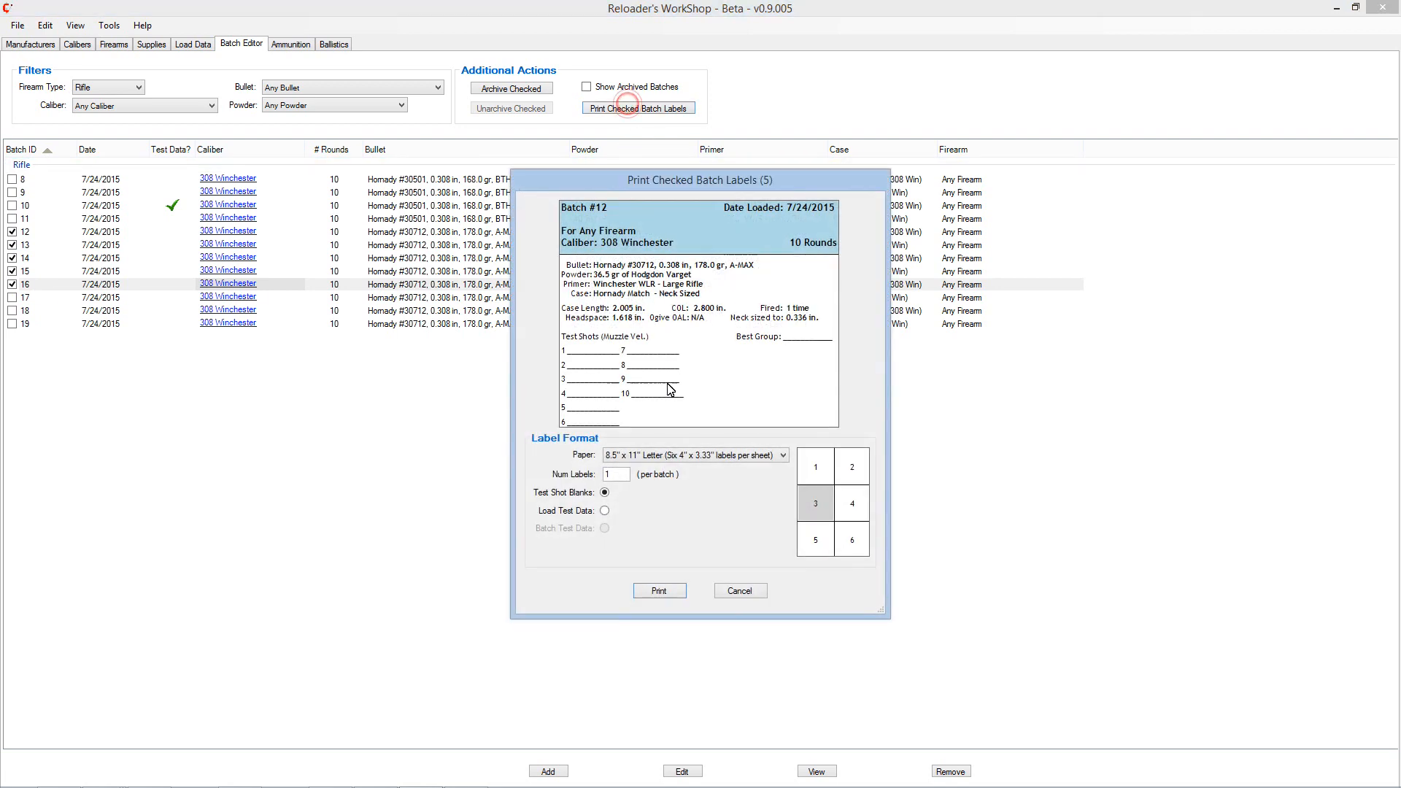
pyautogui.doubleClick(613, 476)
pyautogui.click(739, 592)
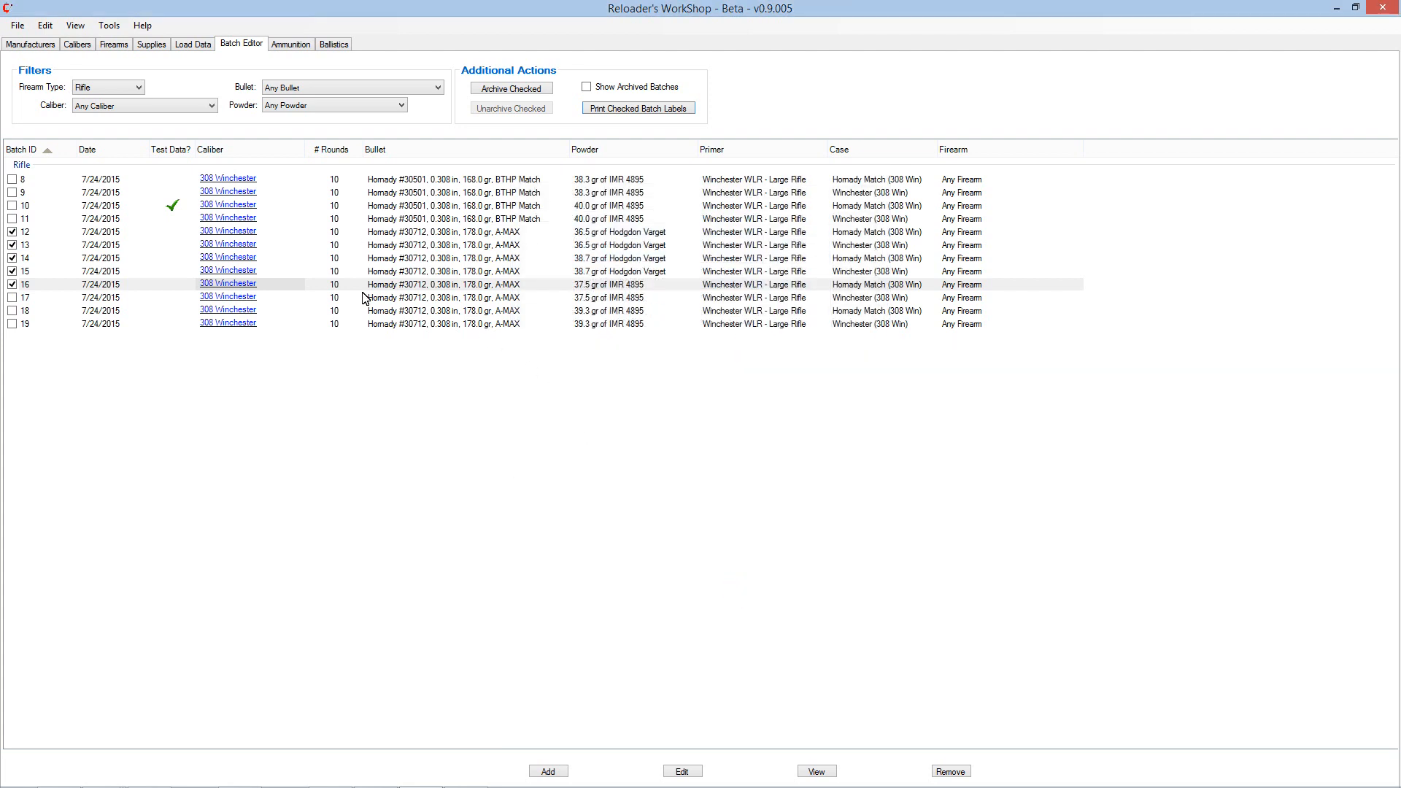
# Step: Clear the check marks from batches 12 through 16
pyautogui.click(12, 232)
pyautogui.click(12, 245)
pyautogui.click(12, 258)
pyautogui.click(12, 271)
pyautogui.click(11, 284)
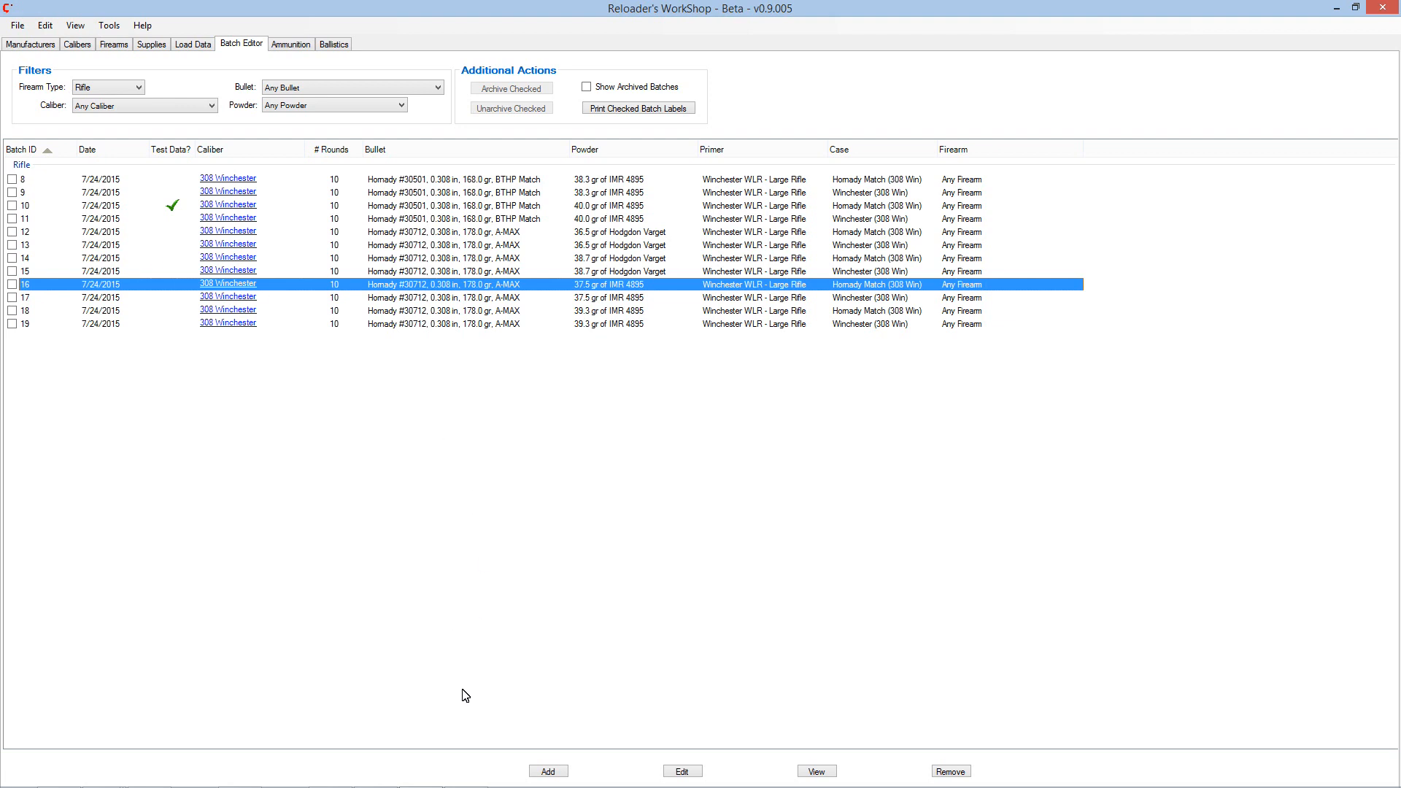
# Step: Start a new batch with the firearm type set to Rifle, select the second 308 Winchester load, and cancel without adding it
pyautogui.click(550, 772)
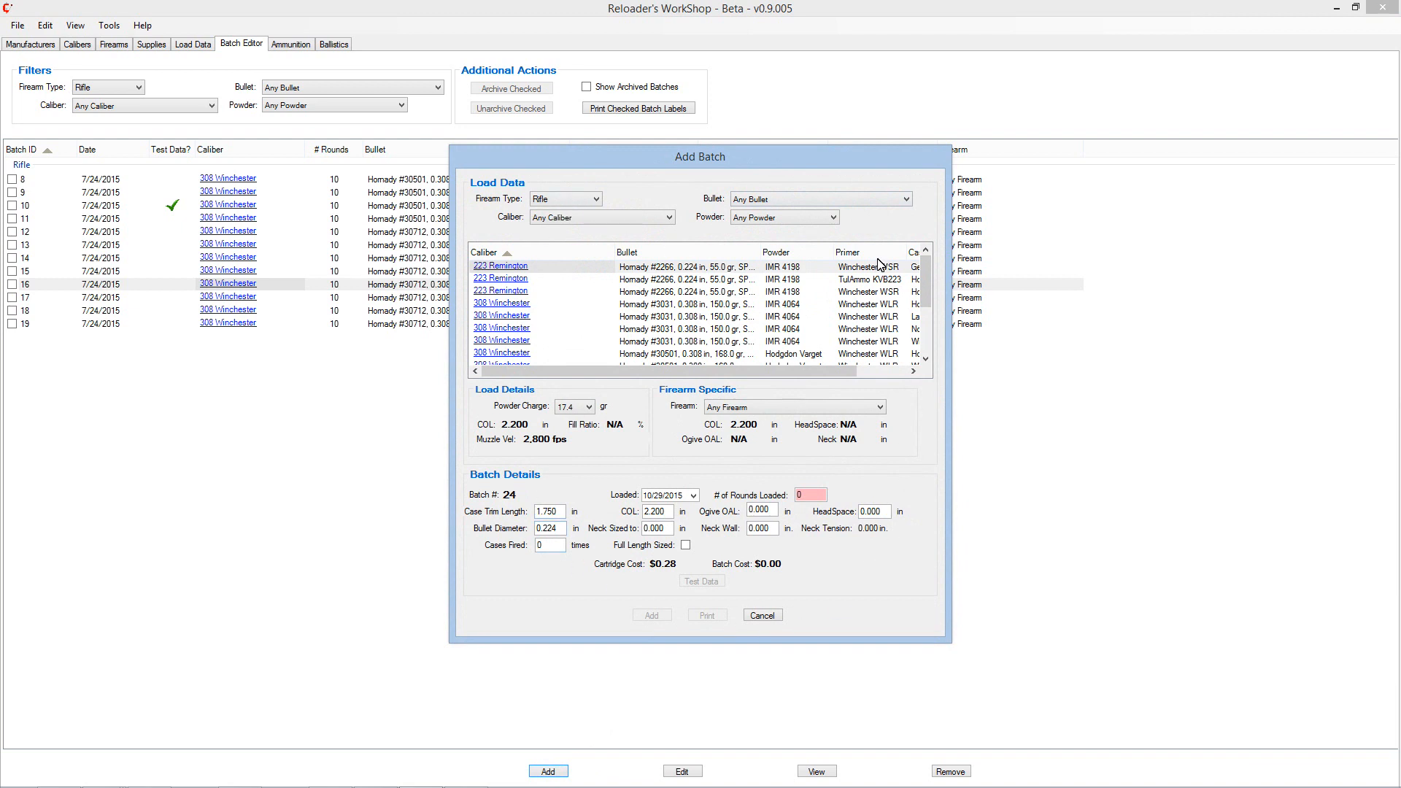
pyautogui.scroll(1, 860, 264)
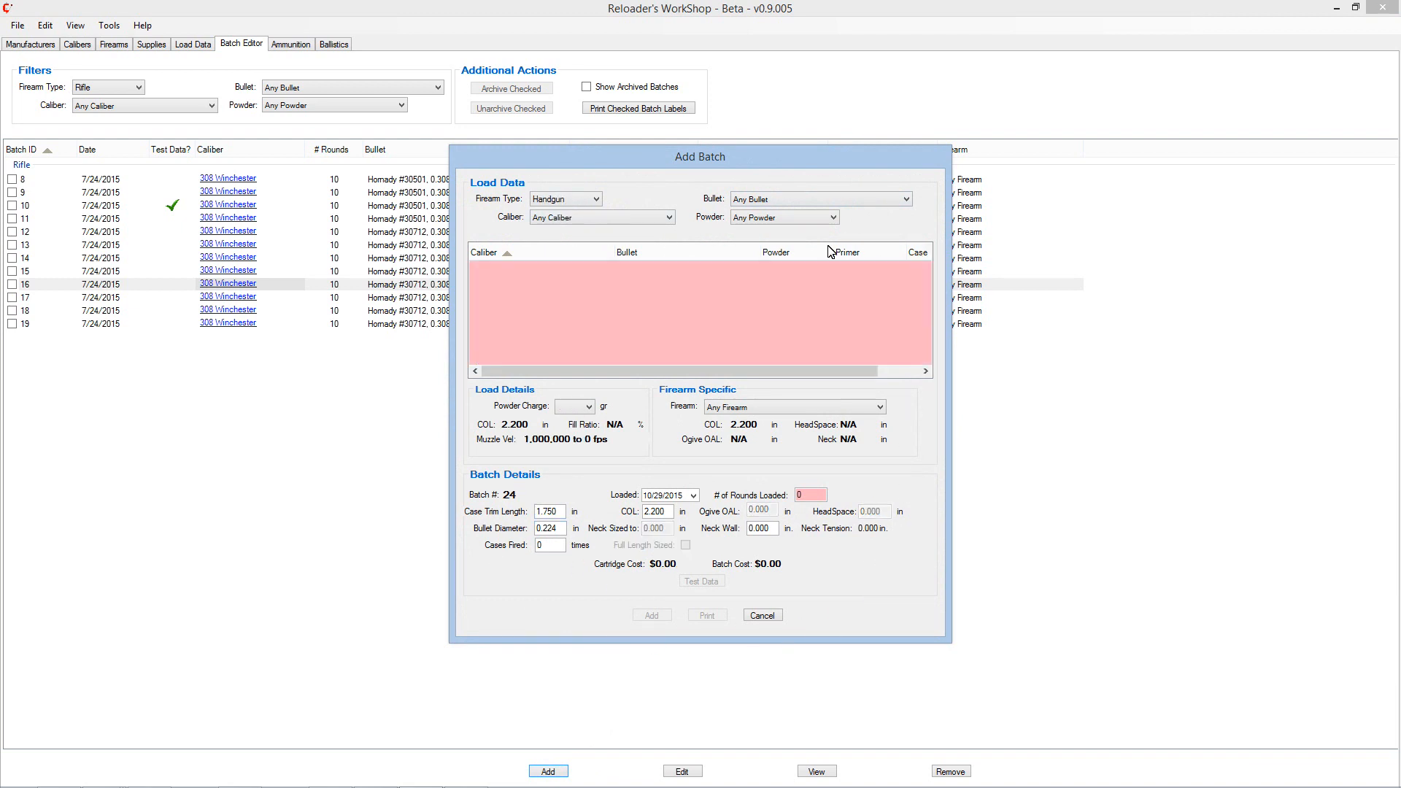
pyautogui.click(553, 199)
pyautogui.click(552, 222)
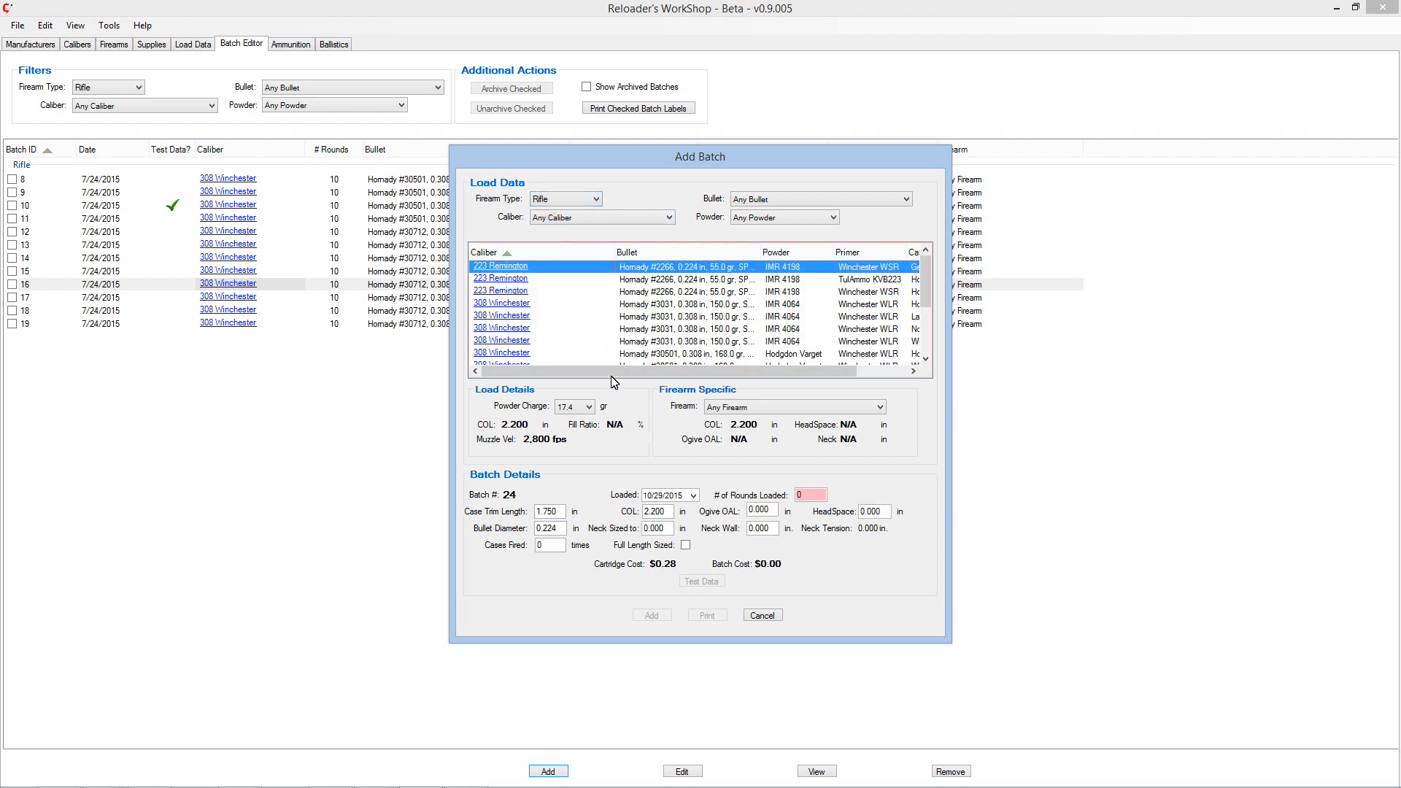
pyautogui.click(577, 316)
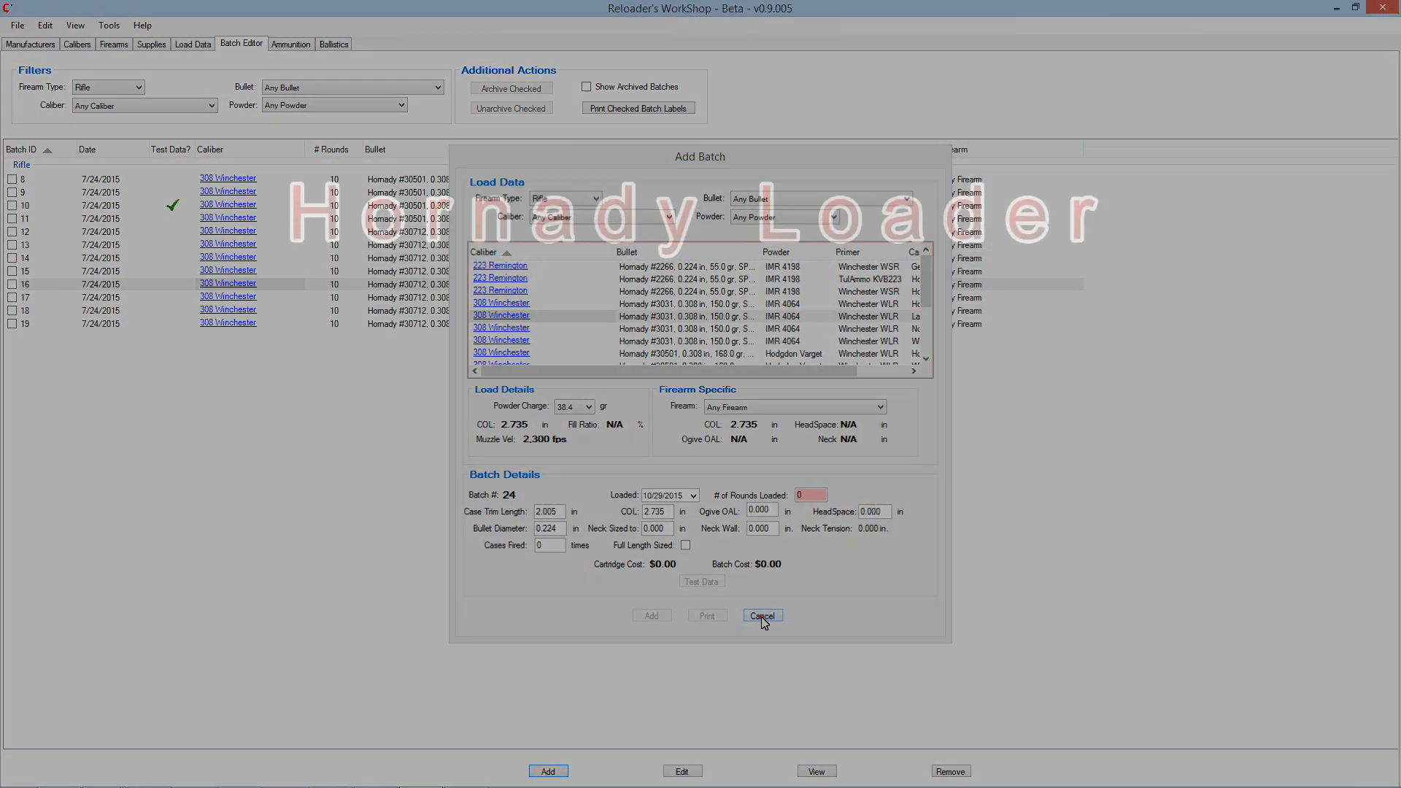
pyautogui.click(762, 617)
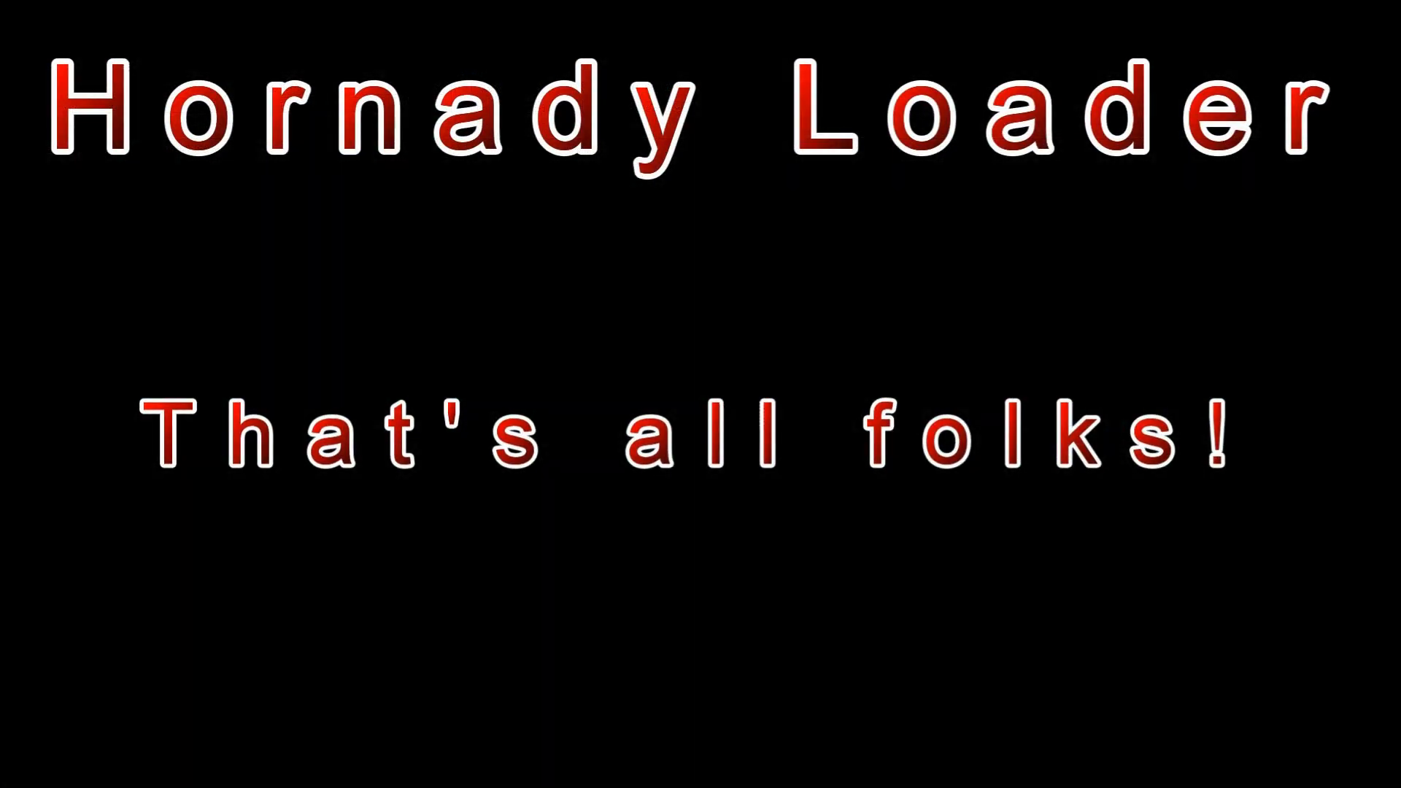